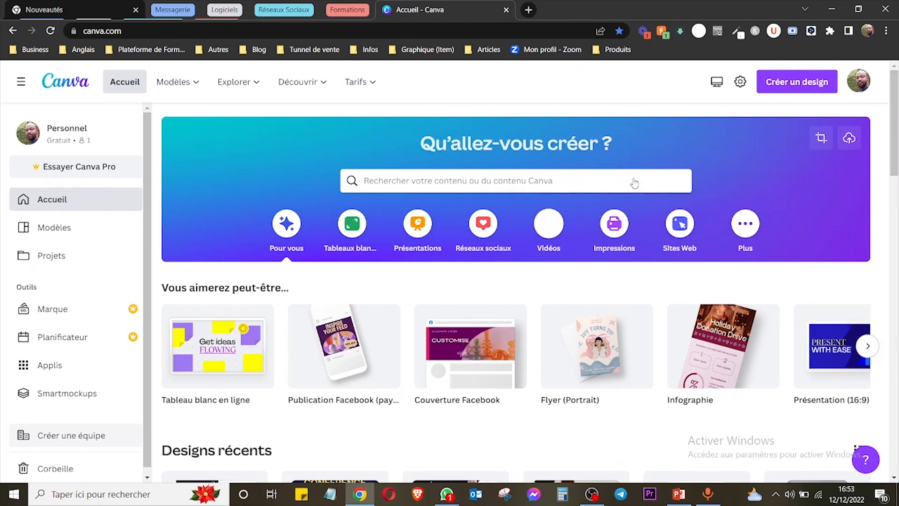
mouse_move(895, 118)
left_mouse_down()
mouse_move(895, 140)
mouse_move(894, 108)
left_mouse_up()
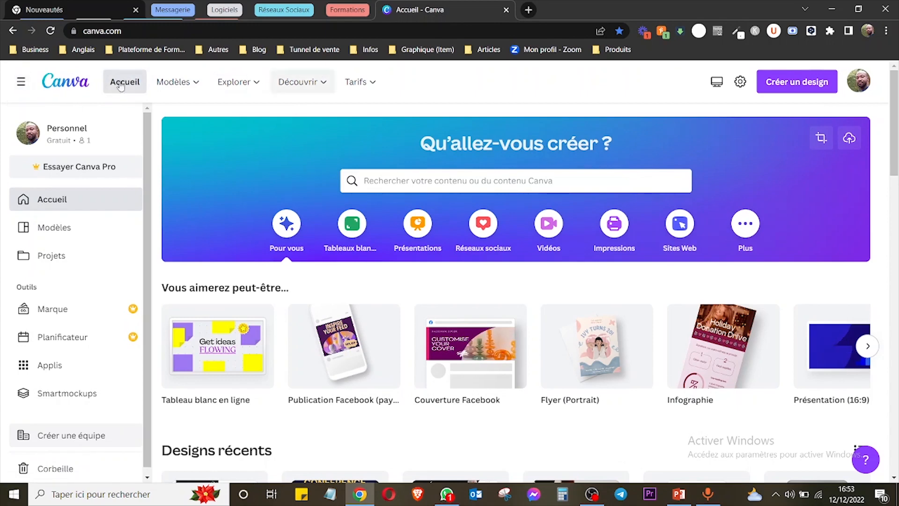
left_click(19, 83)
left_click(19, 83)
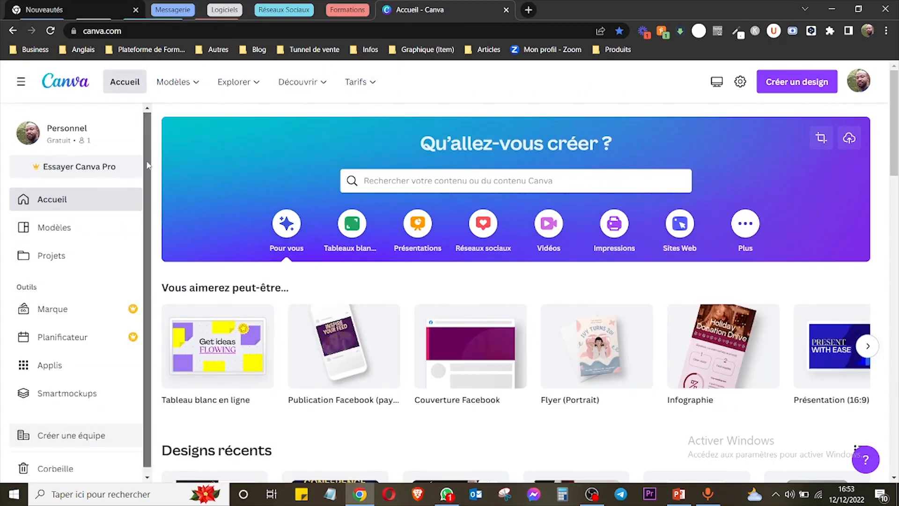
Look over the Modèles, Explorer, Découvrir and Tarifs entries of the site navigation.
mouse_move(193, 92)
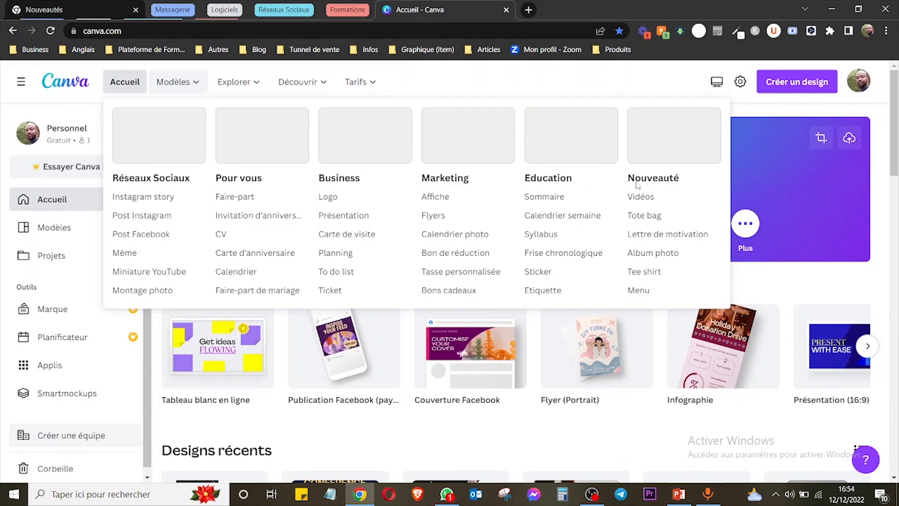
mouse_move(234, 83)
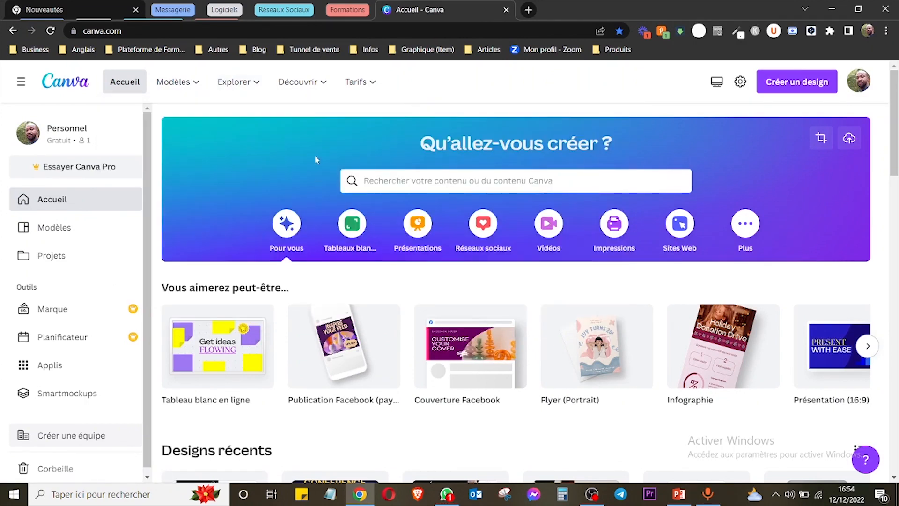
mouse_move(309, 85)
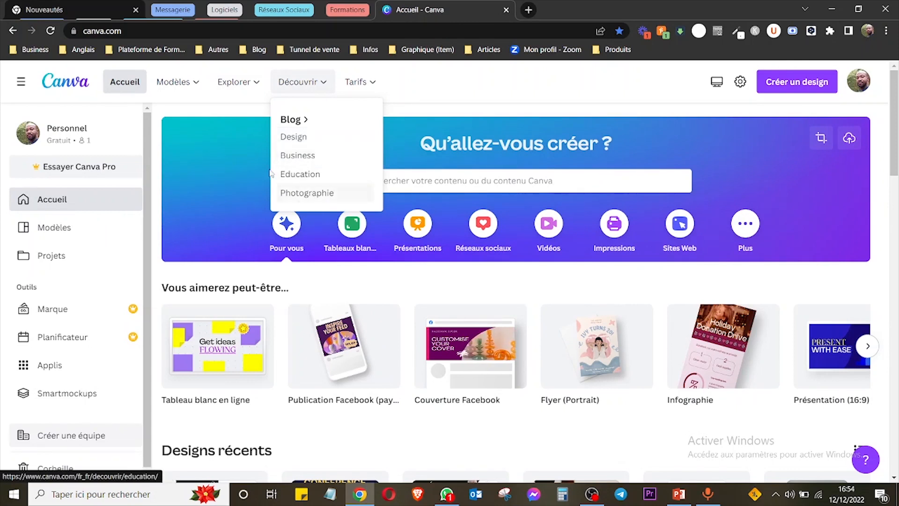
mouse_move(358, 83)
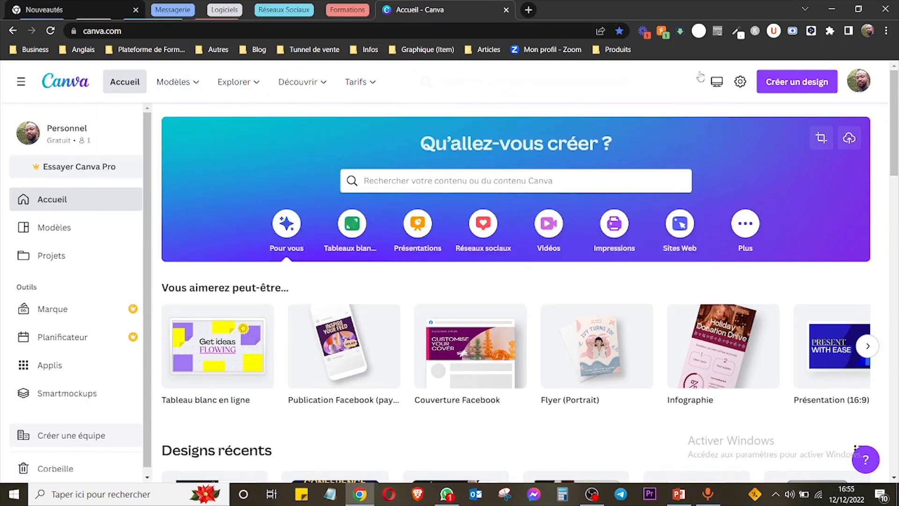
mouse_move(148, 134)
left_mouse_down()
mouse_move(148, 206)
mouse_move(148, 133)
left_mouse_up()
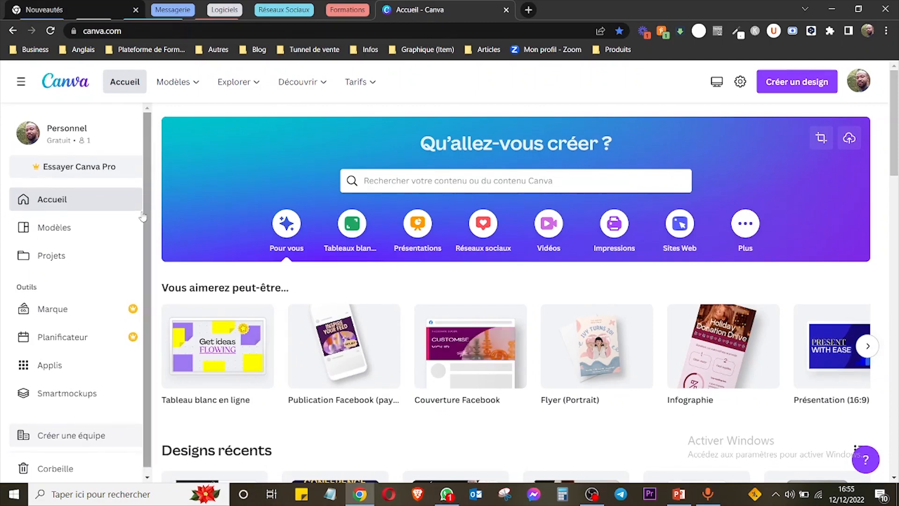
left_click_drag(146, 258, 150, 187)
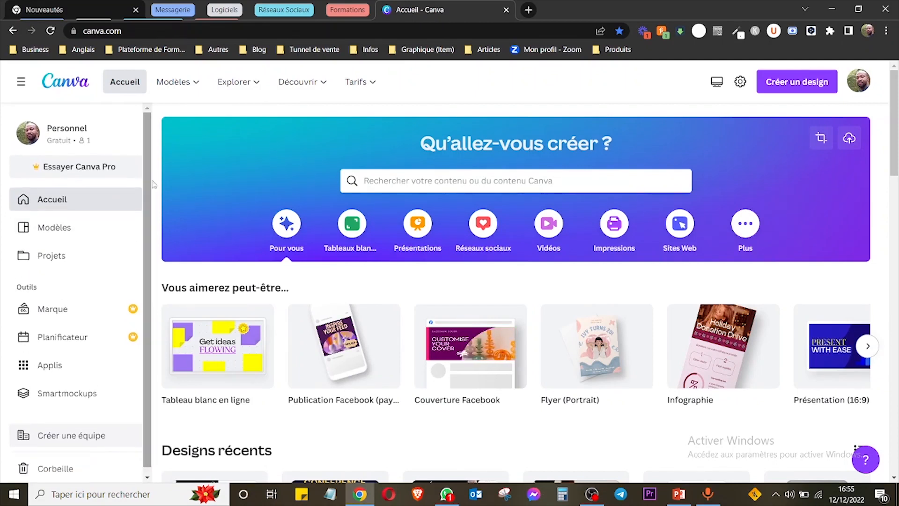
mouse_move(895, 129)
left_mouse_down()
mouse_move(895, 165)
mouse_move(894, 122)
left_mouse_up()
left_click_drag(147, 154, 150, 128)
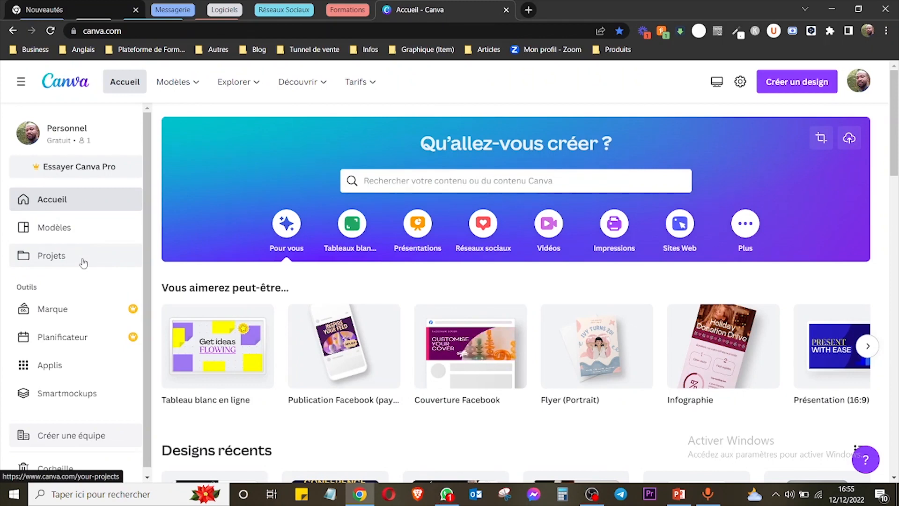
Open the Marque page and examine its brand logos, colour palette and font styles.
left_click(71, 317)
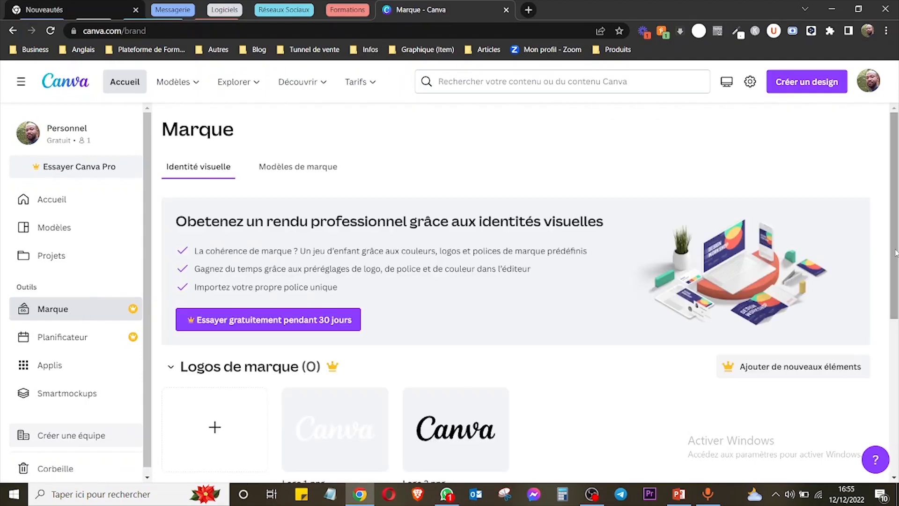
scroll(894, 256, "down", 1)
scroll(894, 256, "down", 3)
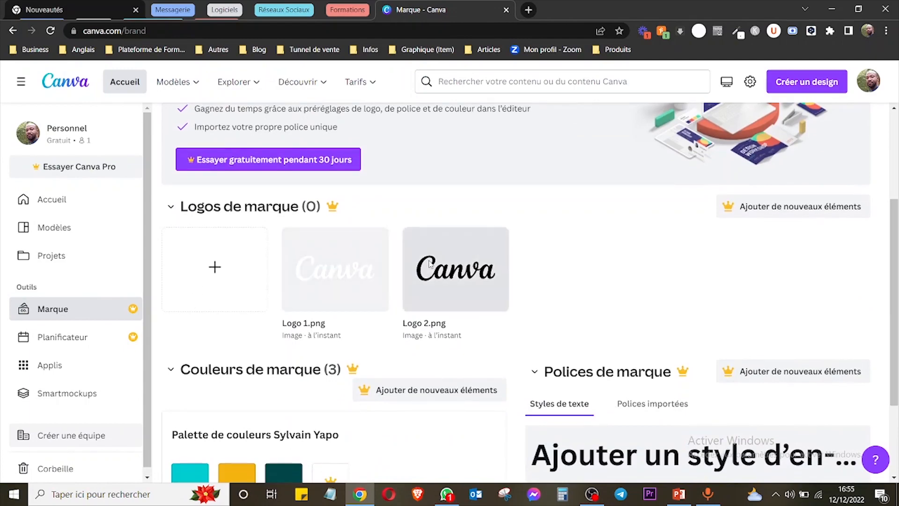
scroll(897, 248, "down", 2)
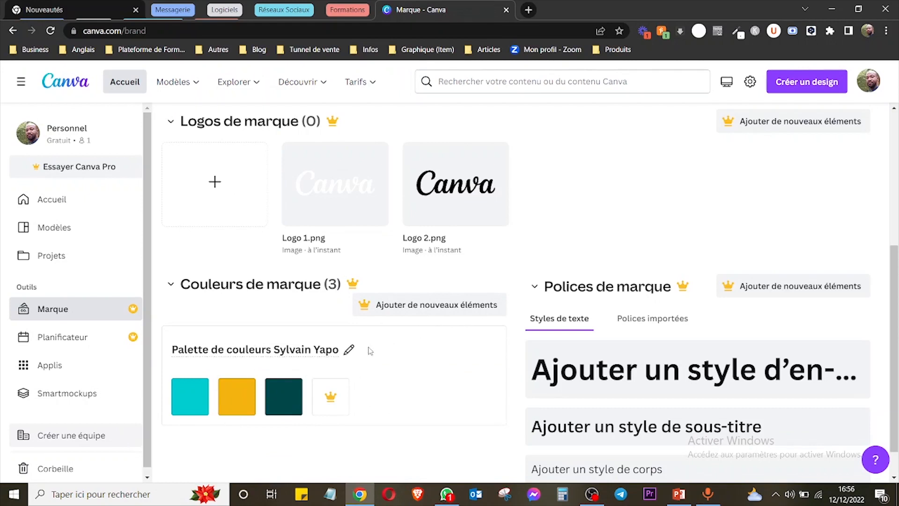
scroll(889, 288, "down", 1)
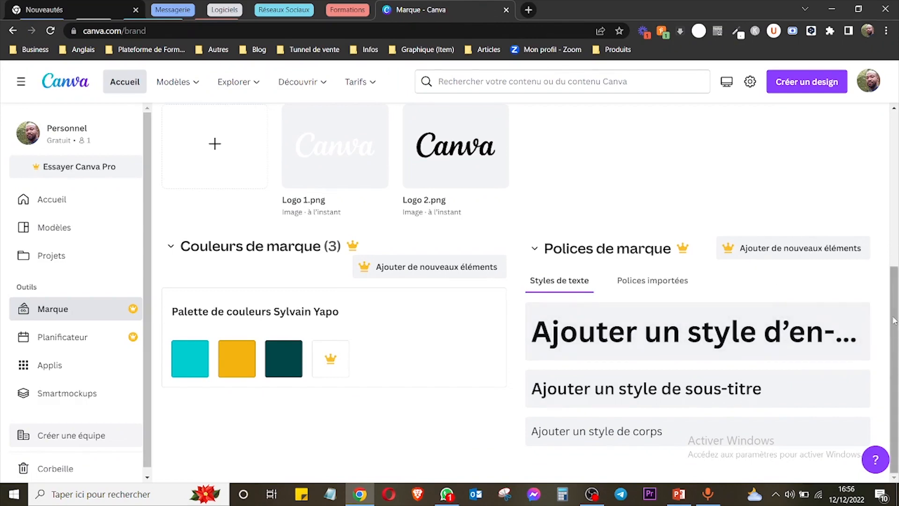
scroll(897, 187, "up", 1)
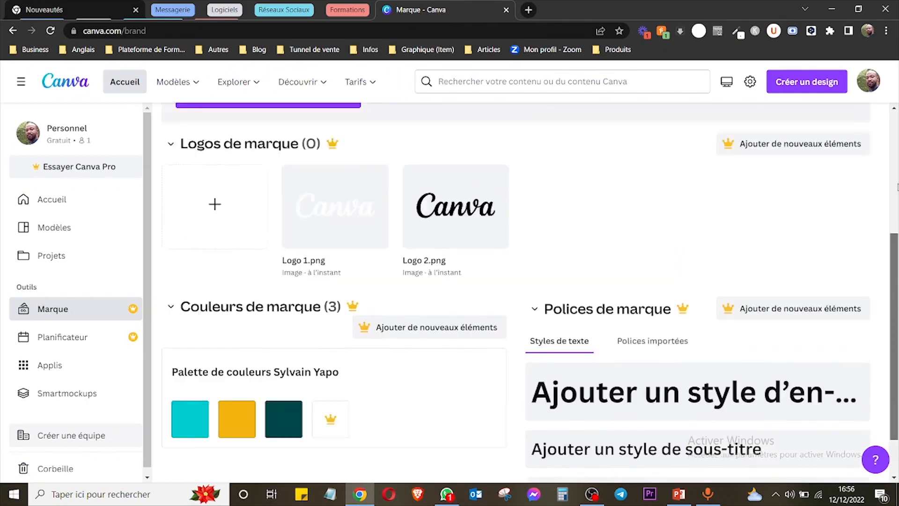
left_click_drag(898, 188, 898, 242)
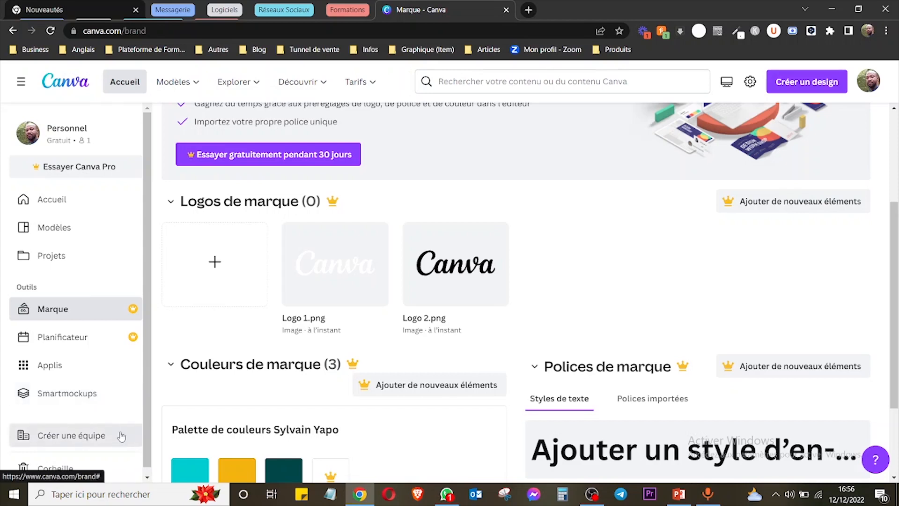
scroll(70, 429, "down", 1)
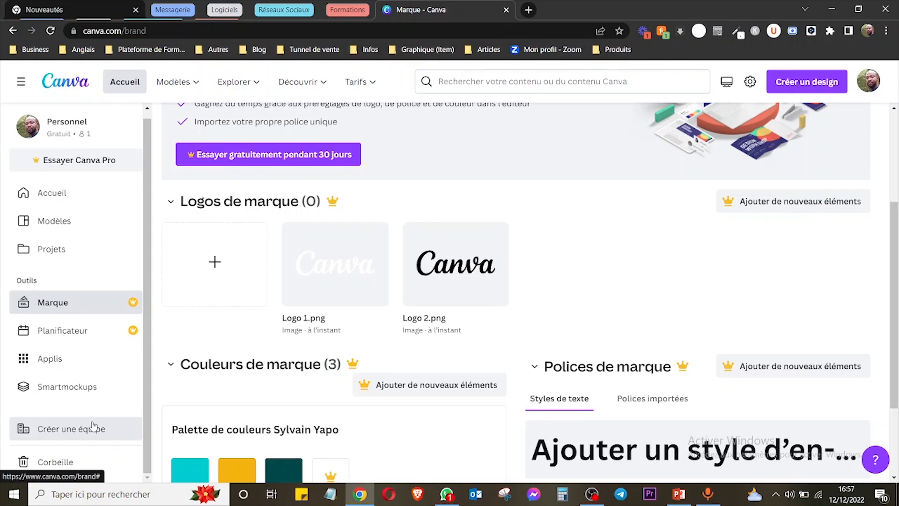
left_click_drag(894, 298, 895, 363)
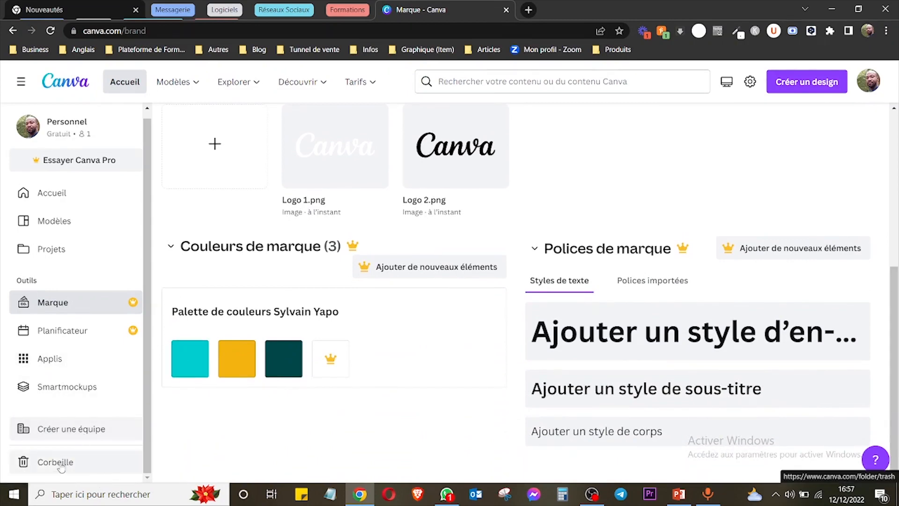
left_click_drag(897, 326, 896, 137)
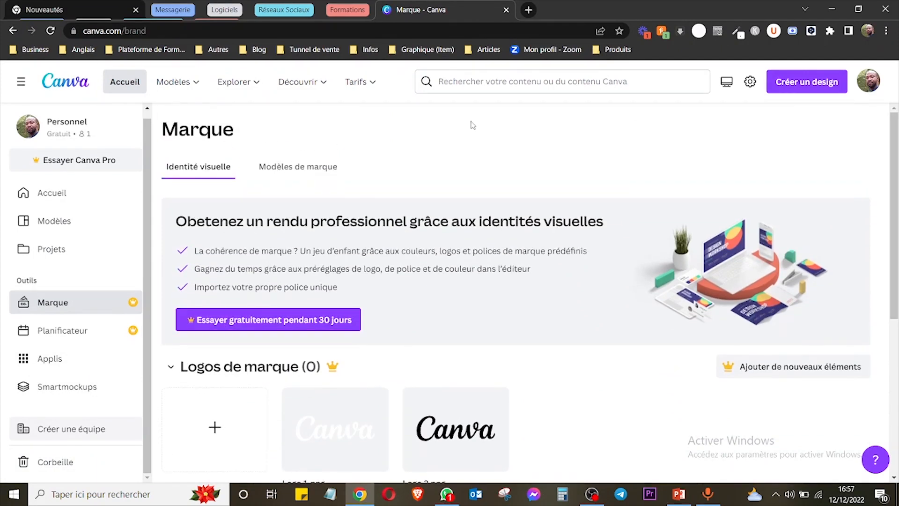
Return to the home page and browse the suggested design formats and the Présentations category.
left_click(61, 203)
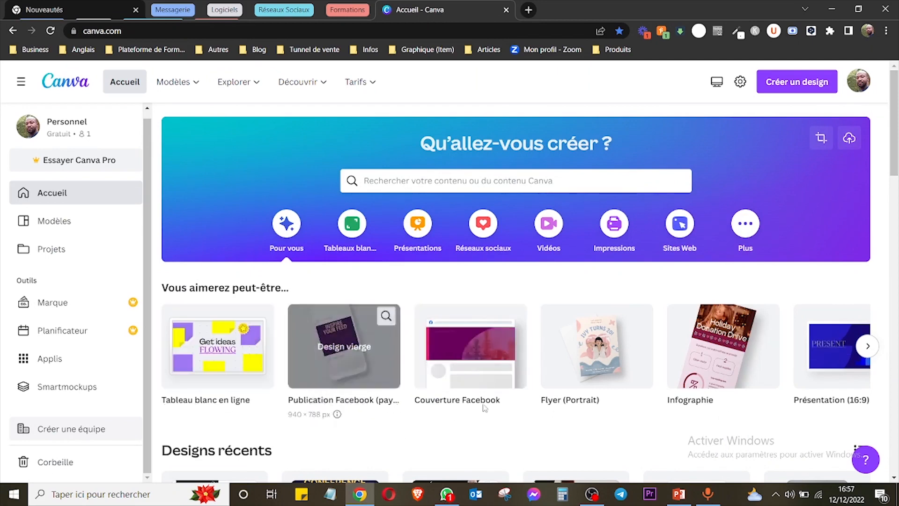
left_click(868, 347)
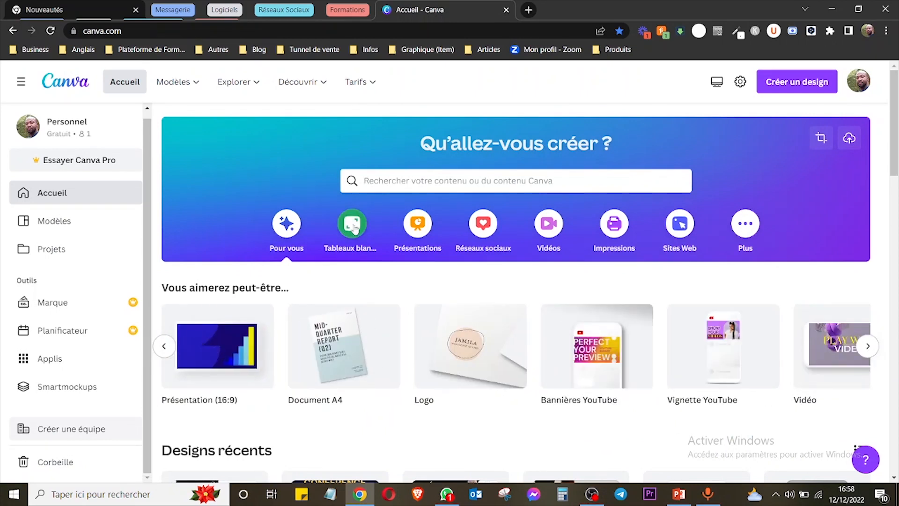
left_click(422, 226)
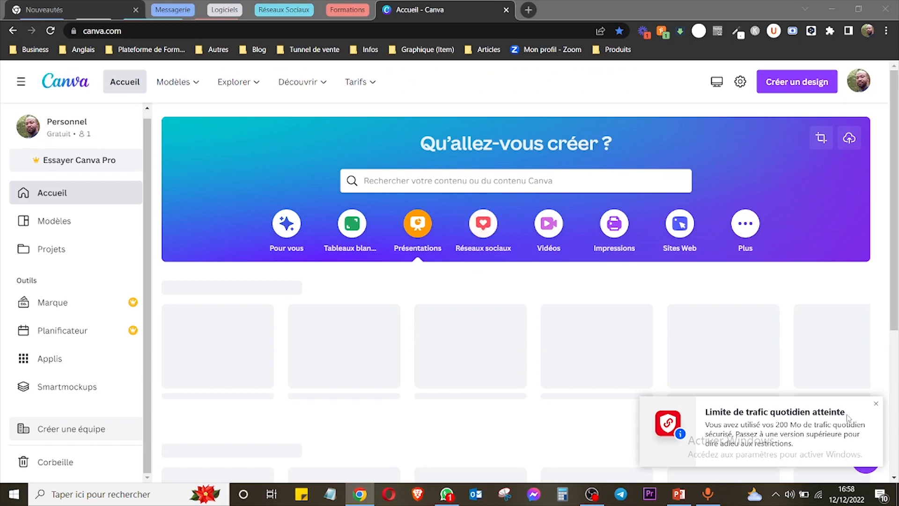
left_click(877, 402)
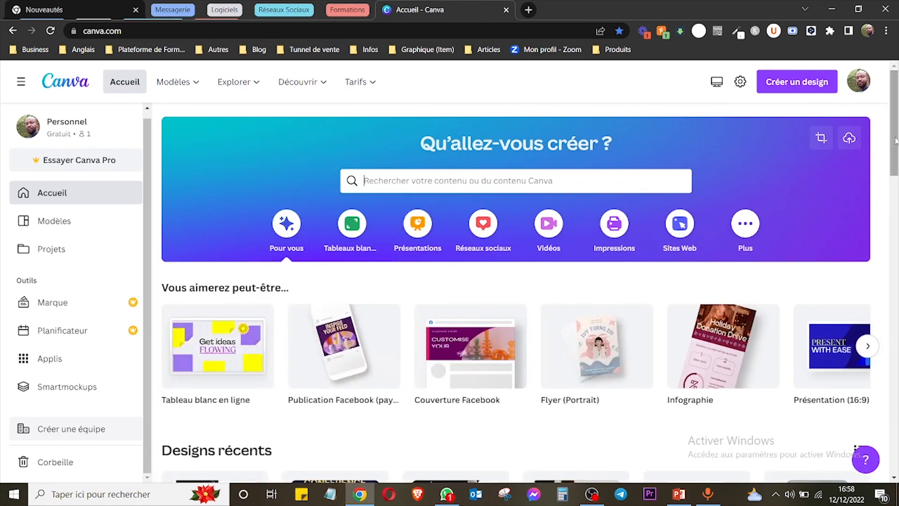
Examine the available actions for the first recent design, including editing its title, and leave without renaming it.
left_click_drag(895, 141, 898, 186)
mouse_move(260, 346)
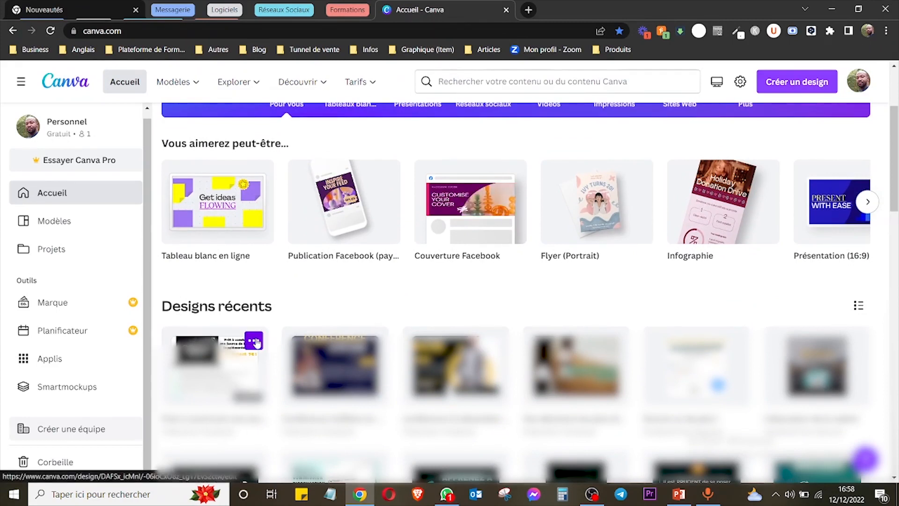
left_click(256, 342)
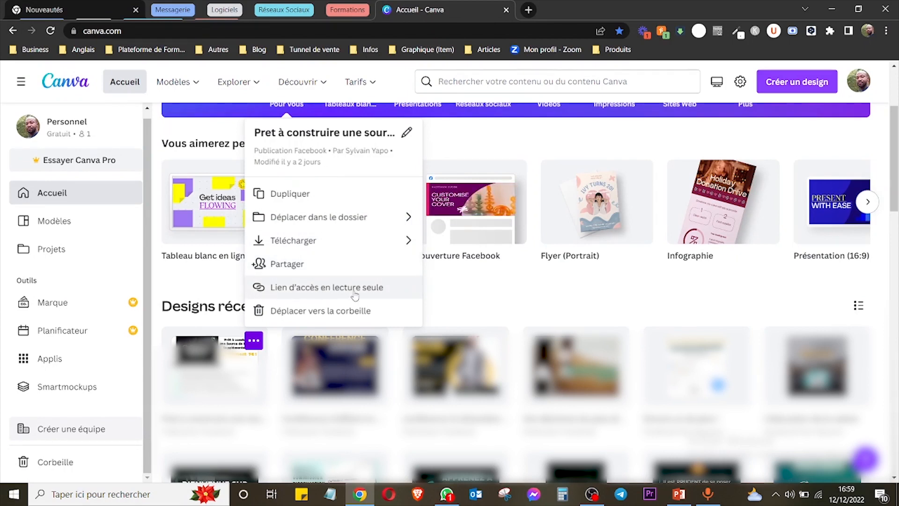
left_click(407, 134)
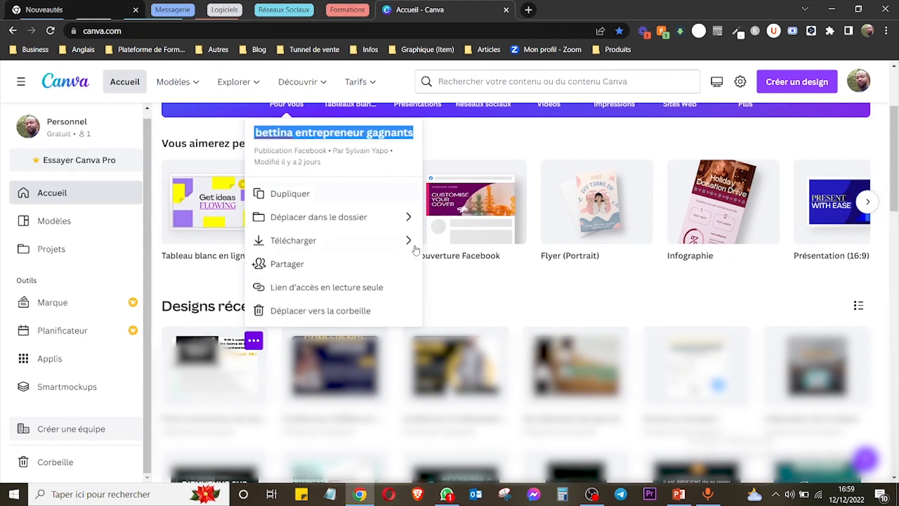
left_click(458, 294)
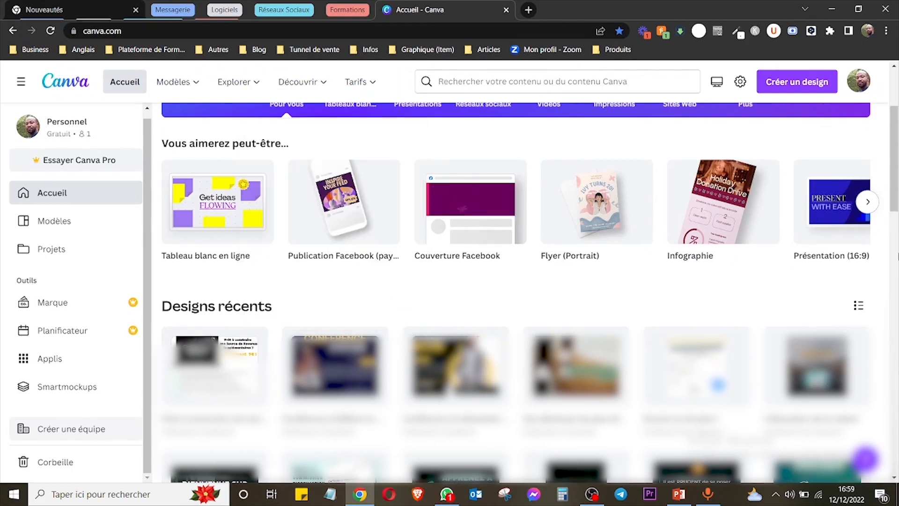
Search the template library for "logo" from the home page.
left_click_drag(898, 170, 897, 134)
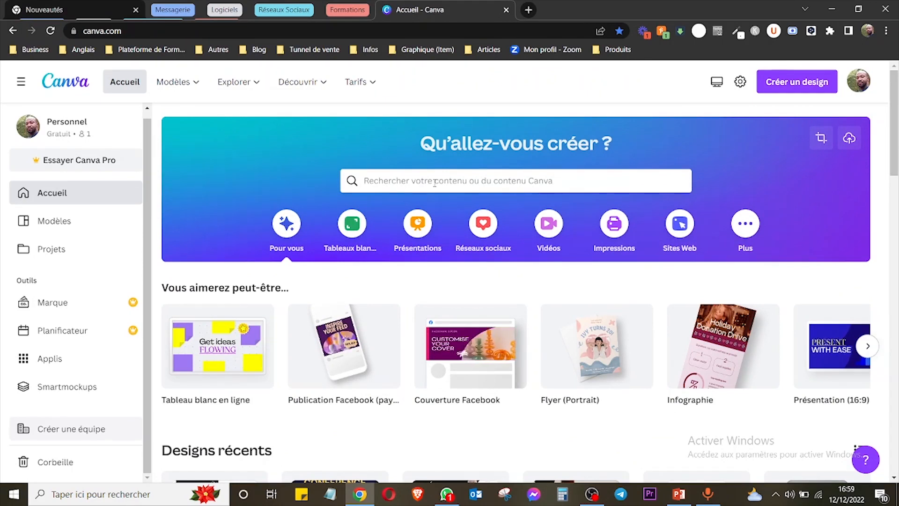
left_click(434, 183)
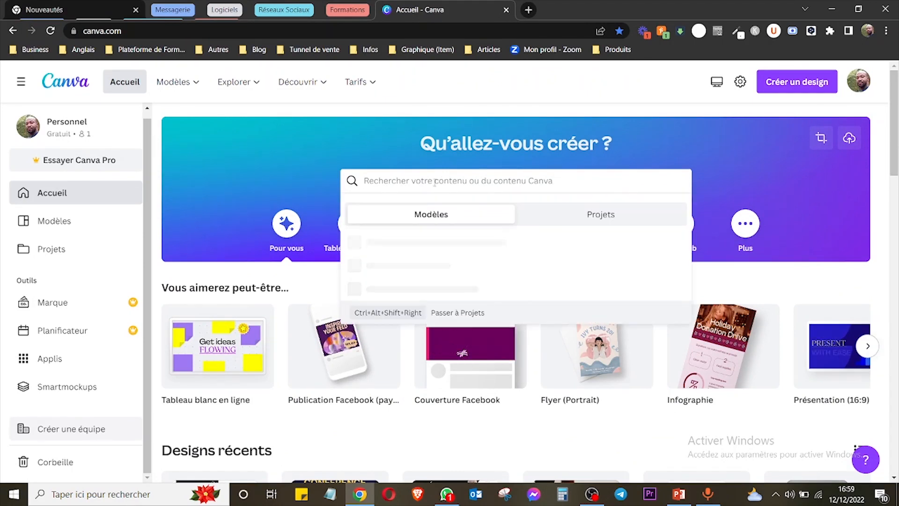
type("logo")
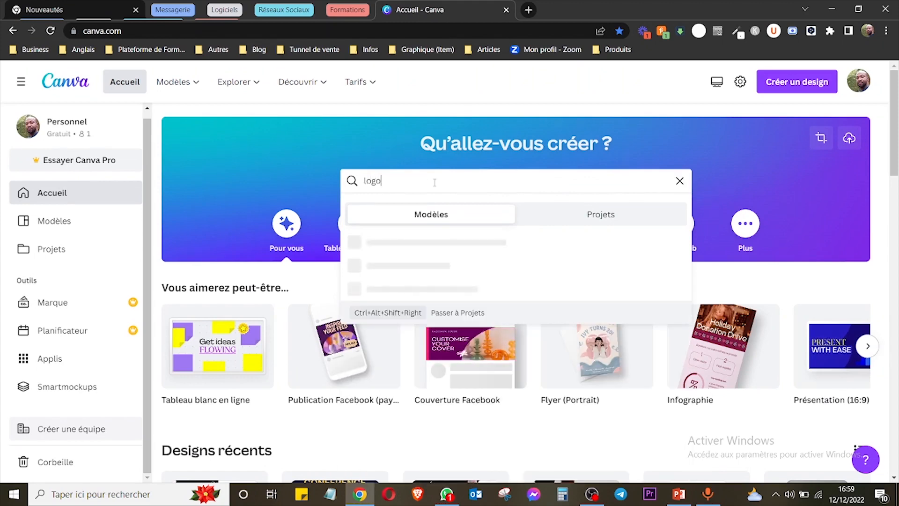
Examine the options for creating a design, including the custom width, height and unit settings, and close them.
left_click(799, 82)
left_click(799, 82)
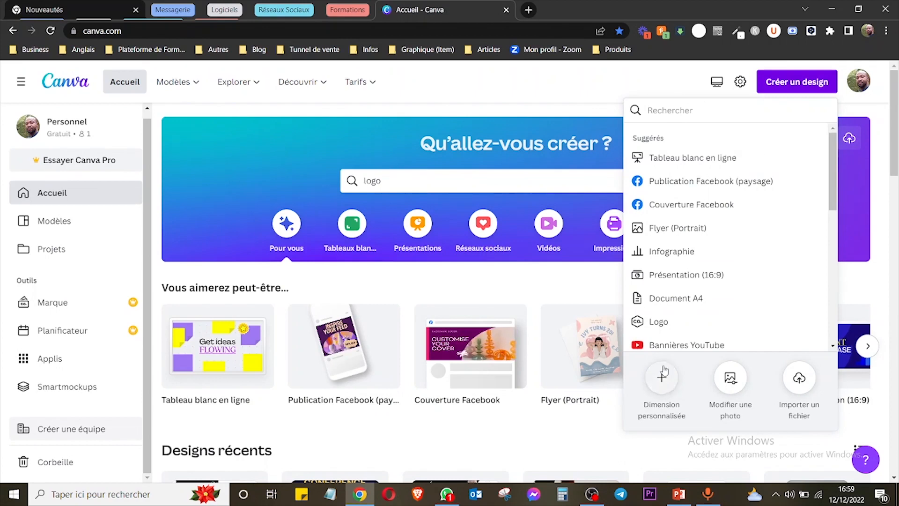
left_click(672, 383)
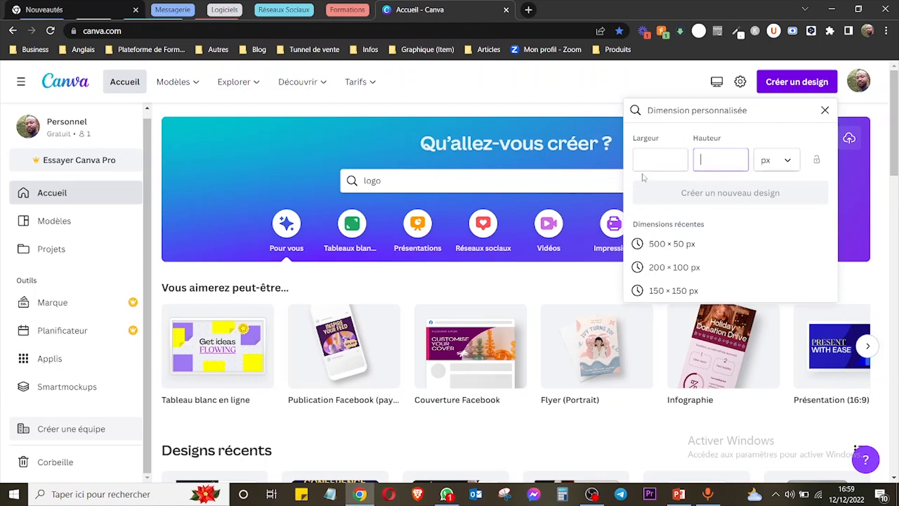
left_click(788, 162)
left_click(790, 162)
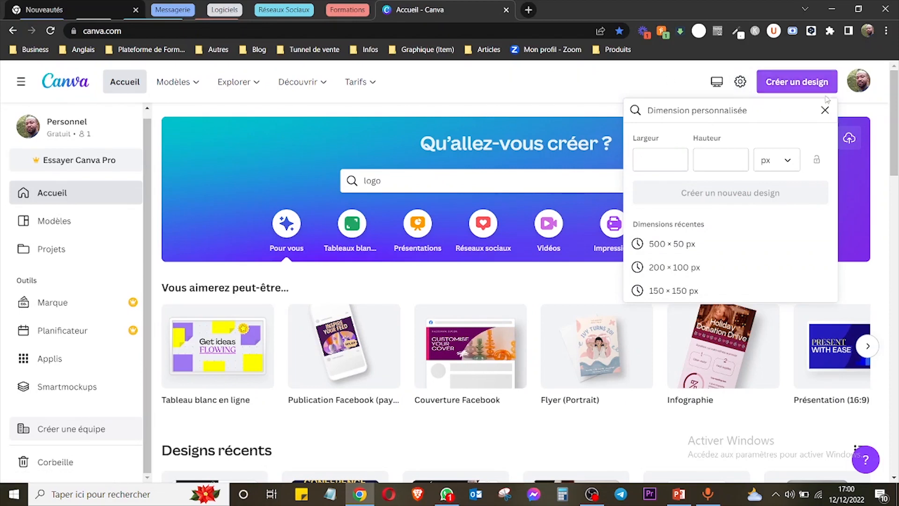
left_click(825, 110)
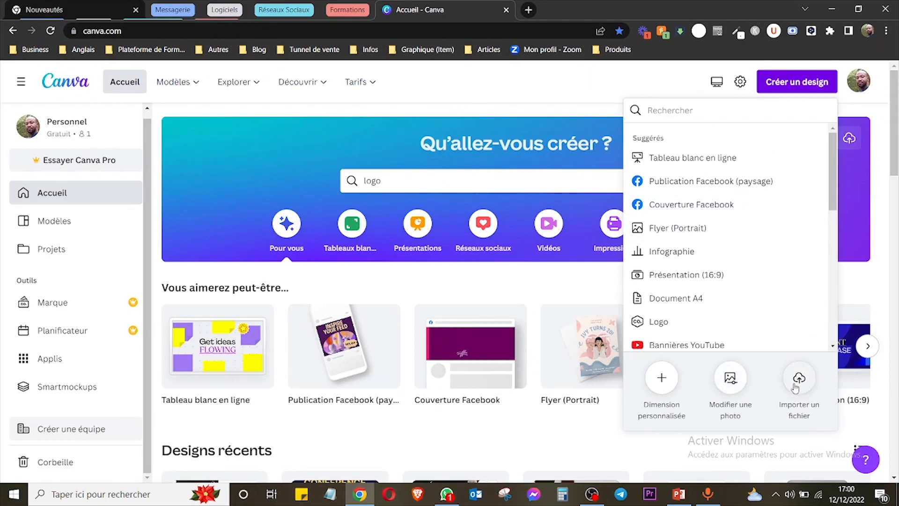
left_click(569, 92)
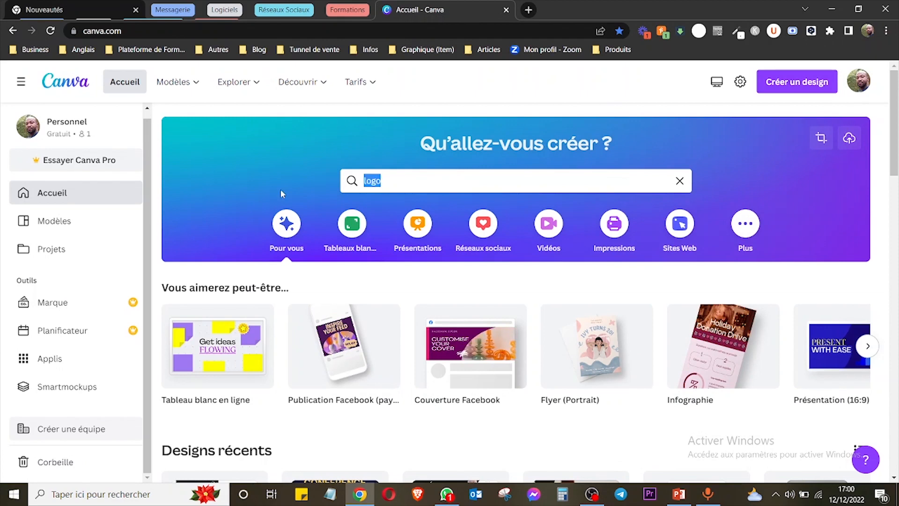
Search the template library for "facebook" in place of the previous term.
type("facebook")
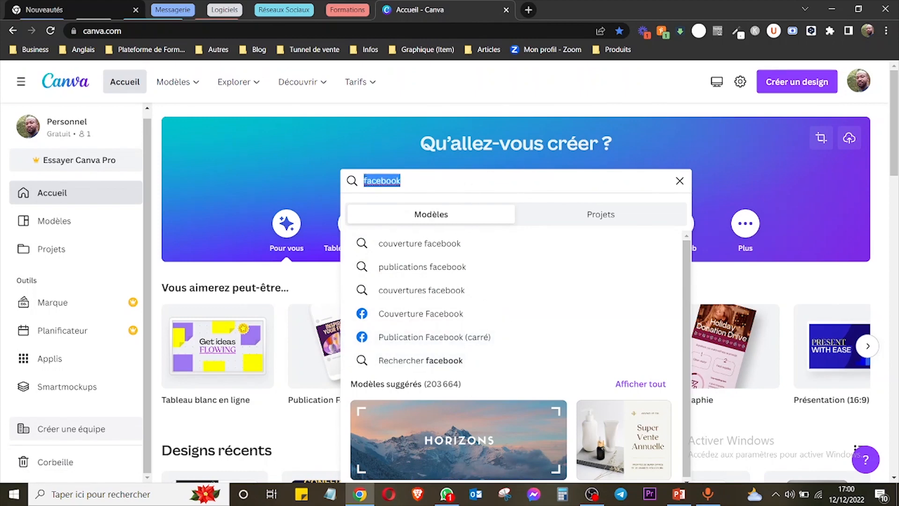
Clear the home page search and create a blank Logo design, finding the format with "logo" among the design types.
key("BackSpace")
left_click(778, 85)
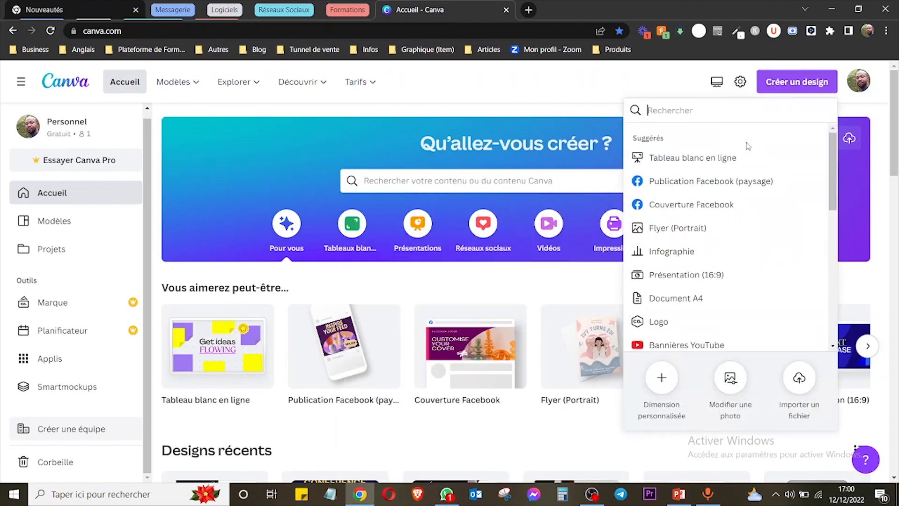
type("logo")
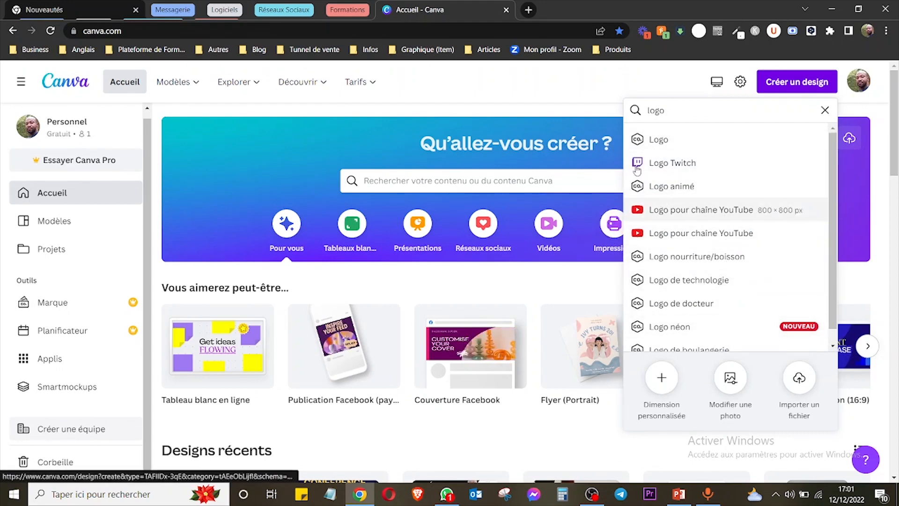
left_click(684, 140)
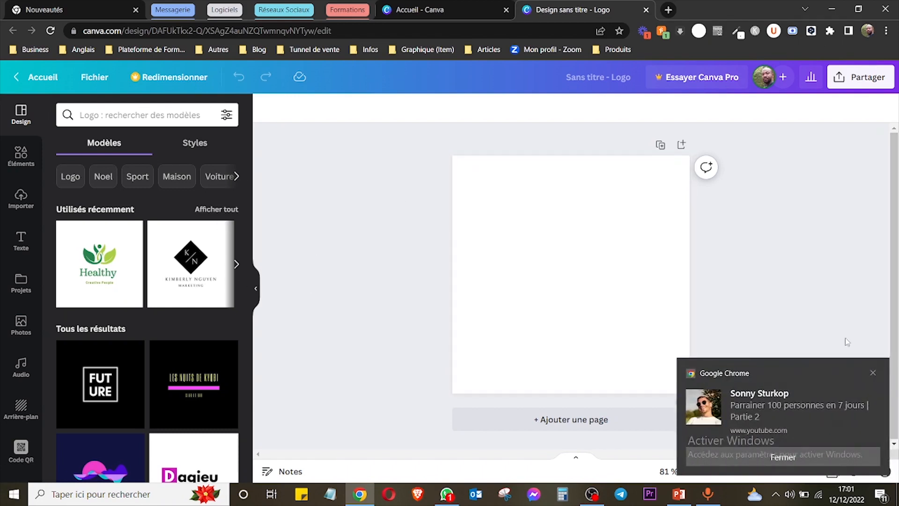
left_click(873, 373)
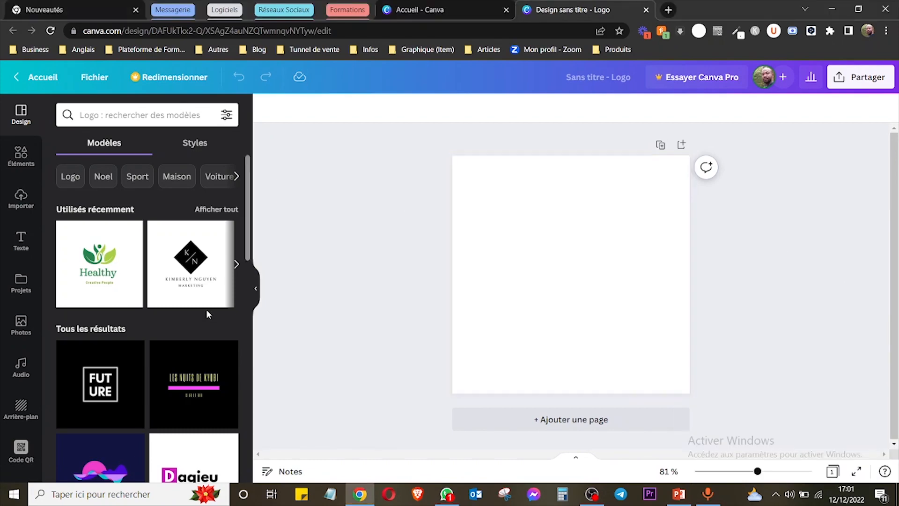
Search the logo templates for "marketing".
left_click_drag(251, 229, 251, 194)
left_click(137, 115)
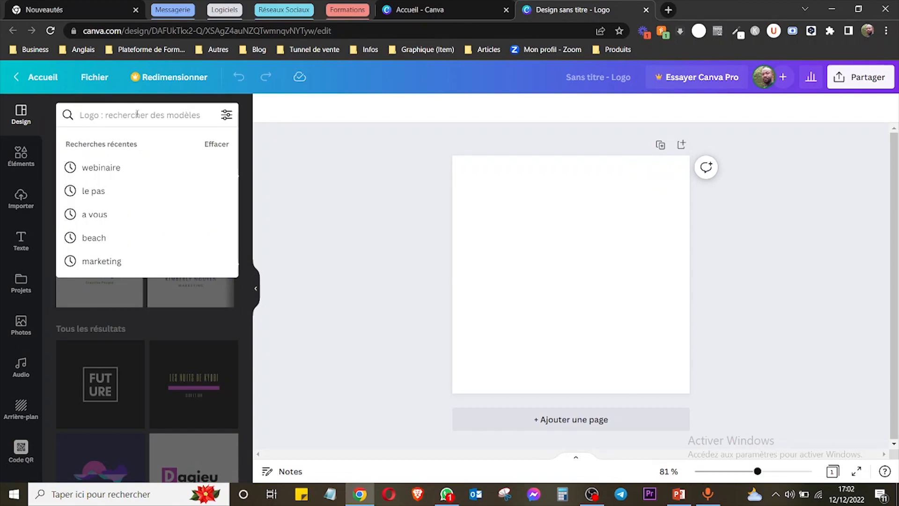
type("marketing")
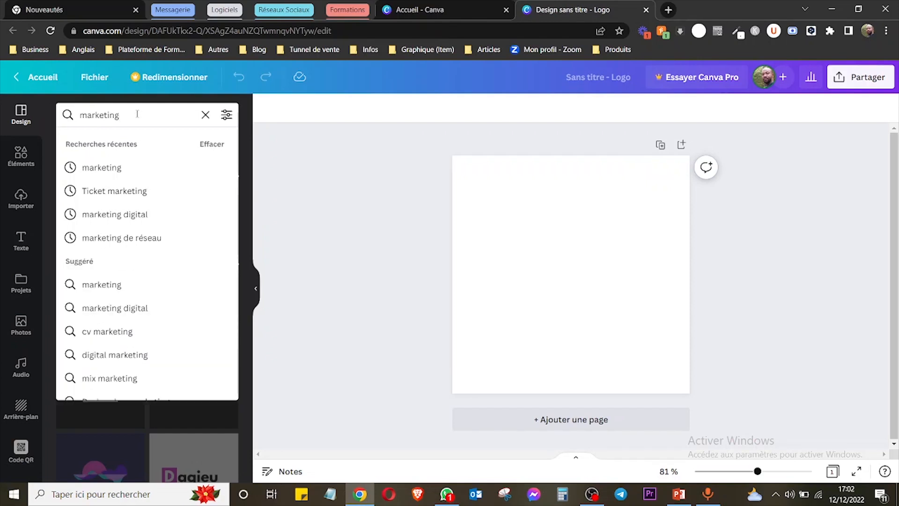
key("Return")
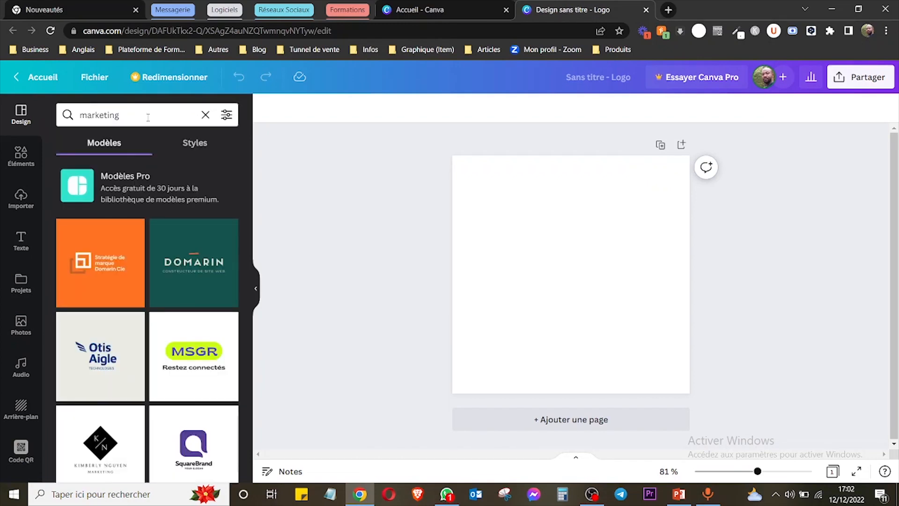
Apply the marketing logo template with the black K/N diamond to the blank page.
scroll(248, 285, "down", 3)
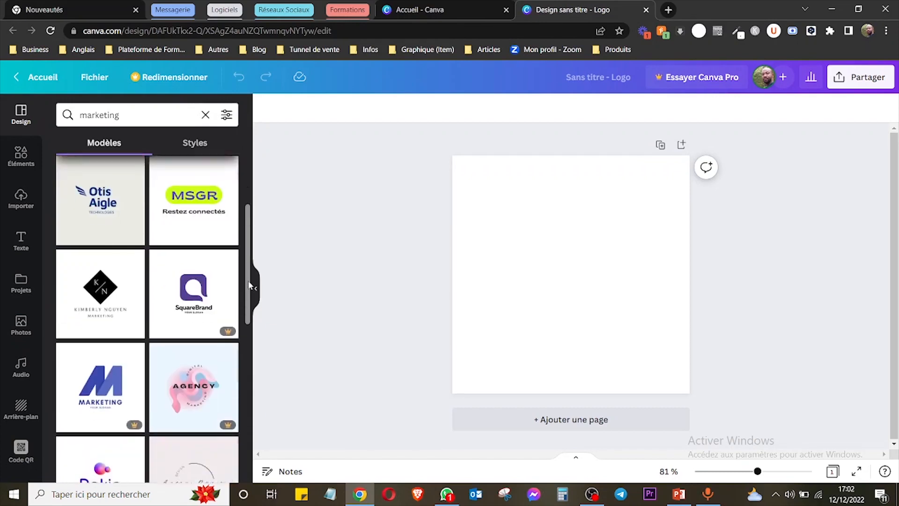
scroll(249, 285, "down", 2)
scroll(253, 271, "up", 4)
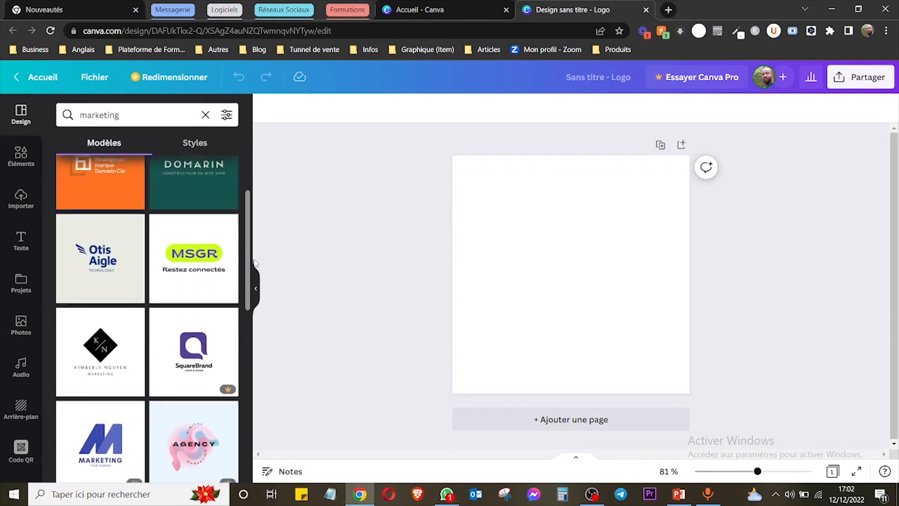
mouse_move(253, 260)
left_mouse_down()
mouse_move(251, 226)
mouse_move(251, 247)
left_mouse_up()
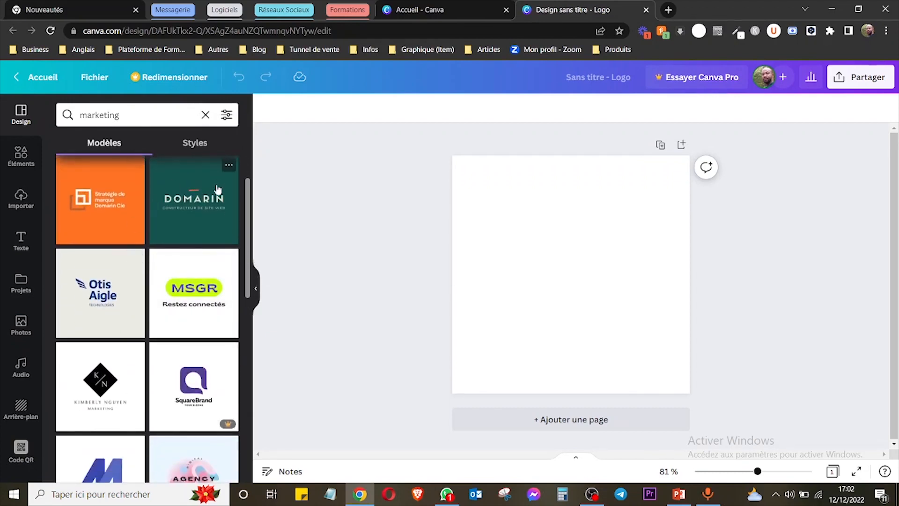
scroll(197, 295, "down", 2)
left_click(116, 302)
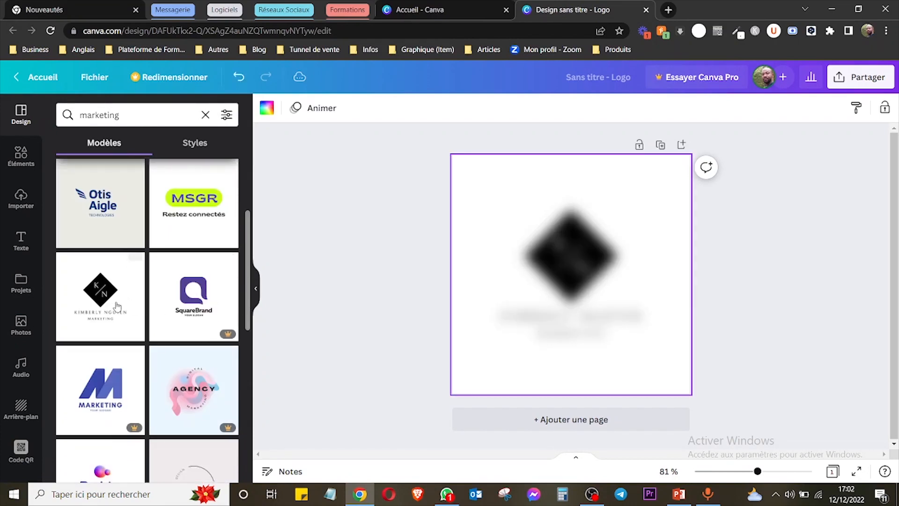
Enlarge only the black diamond shape towards its upper-left corner and undo the resize.
left_click(571, 257)
left_click(520, 241)
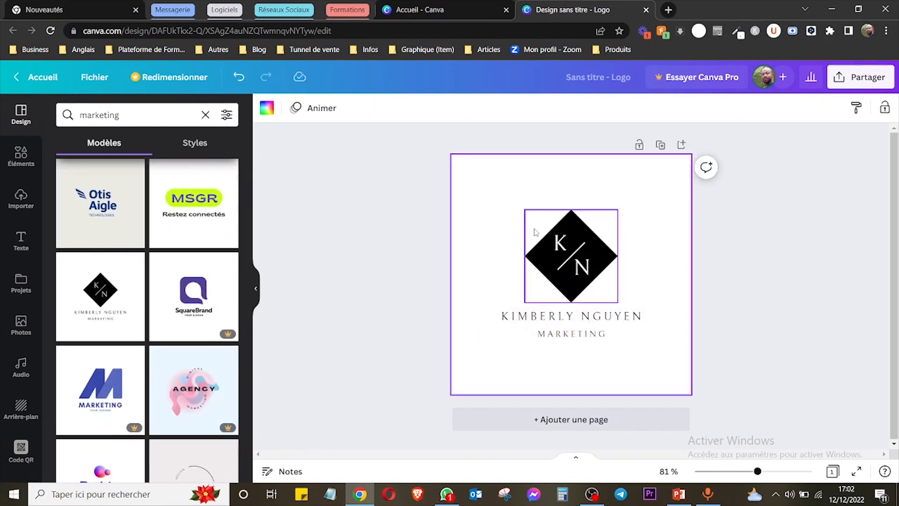
left_click(537, 228)
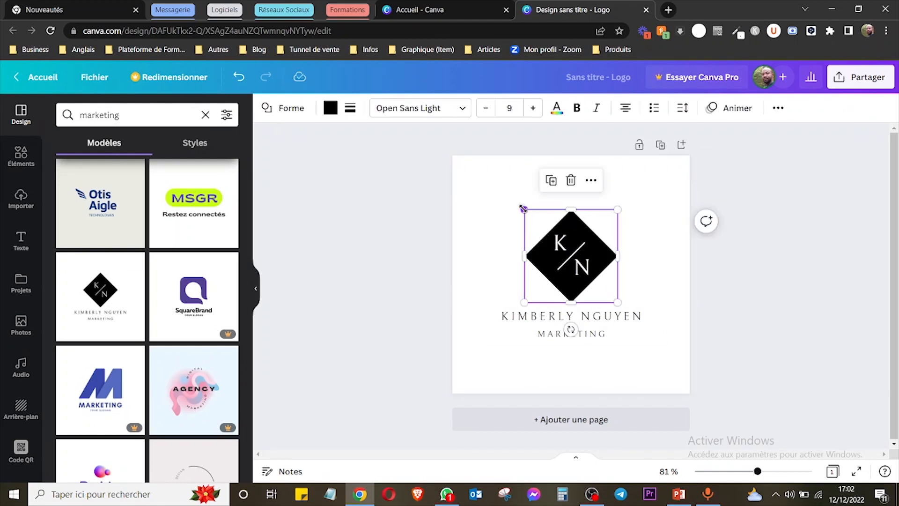
left_click_drag(523, 208, 505, 192)
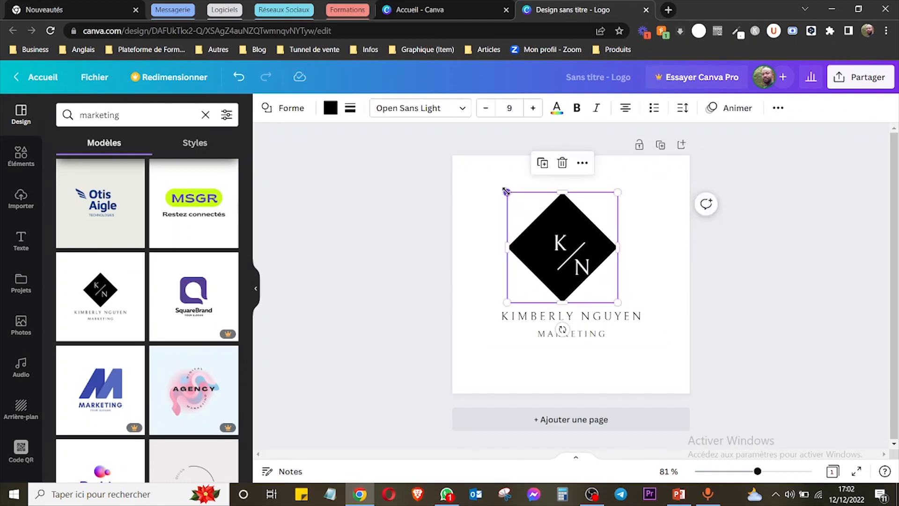
key("ctrl+z")
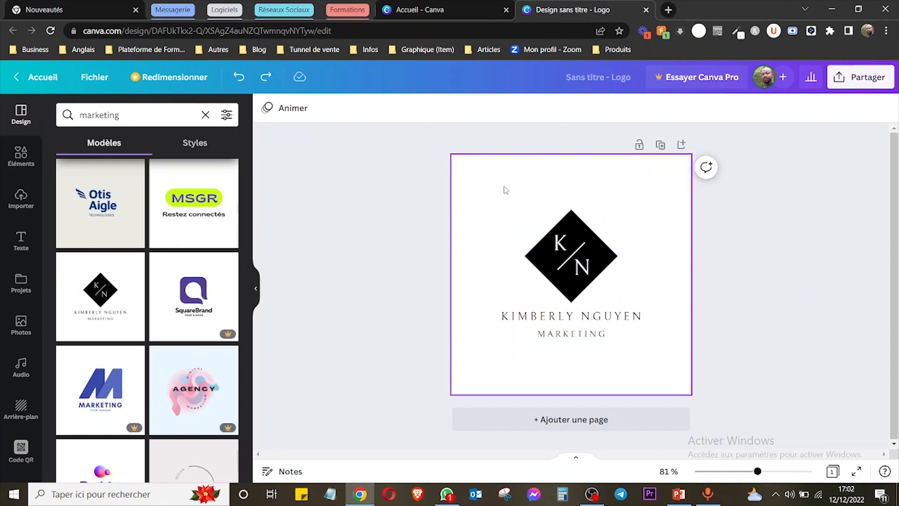
Select the diamond together with its letters and dividing line, examine the additional actions for the selection, and deselect it.
left_click_drag(502, 185, 639, 307)
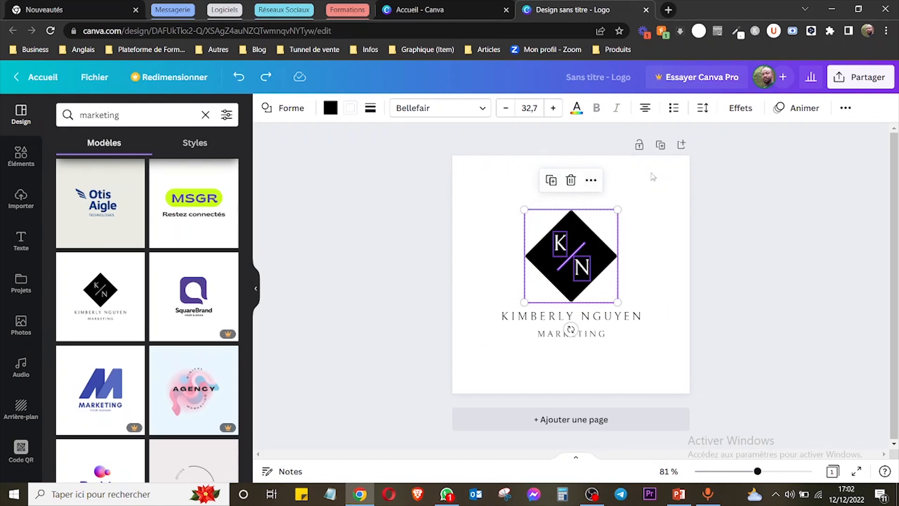
left_click(591, 181)
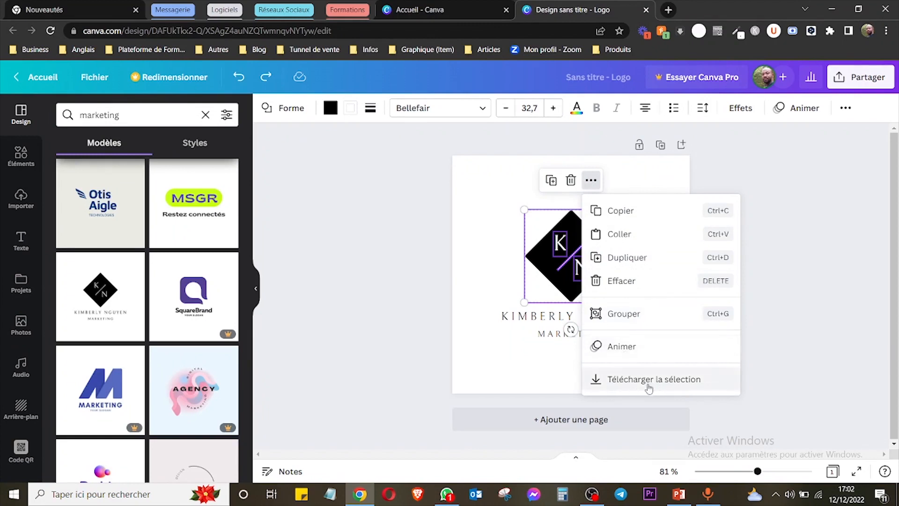
left_click(406, 175)
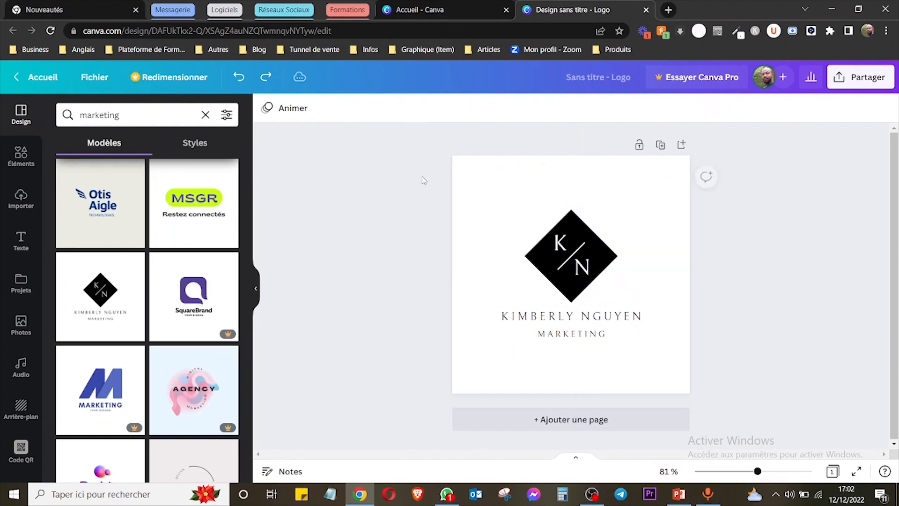
Shrink the diamond, its two letters and the dividing line together slightly, and deselect them.
left_click_drag(511, 197, 638, 300)
mouse_move(524, 209)
left_mouse_down()
mouse_move(466, 175)
mouse_move(496, 178)
mouse_move(527, 211)
left_mouse_up()
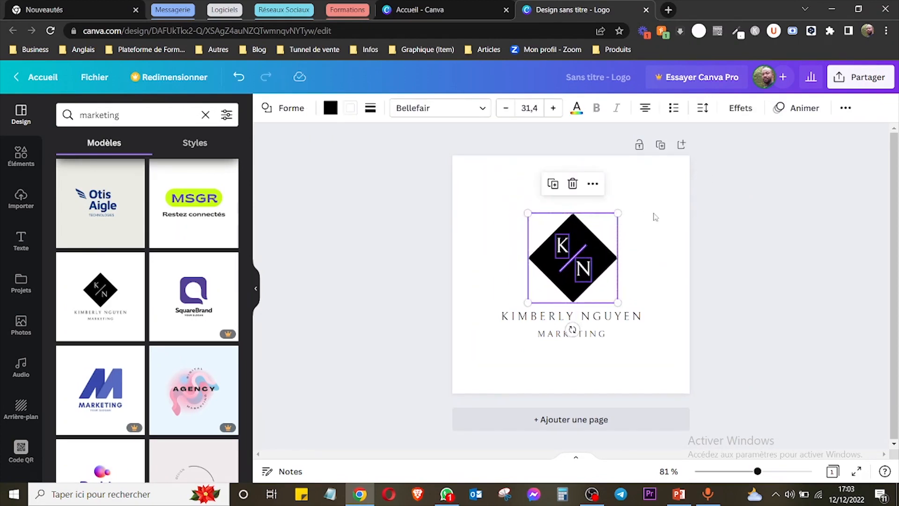
left_click(660, 221)
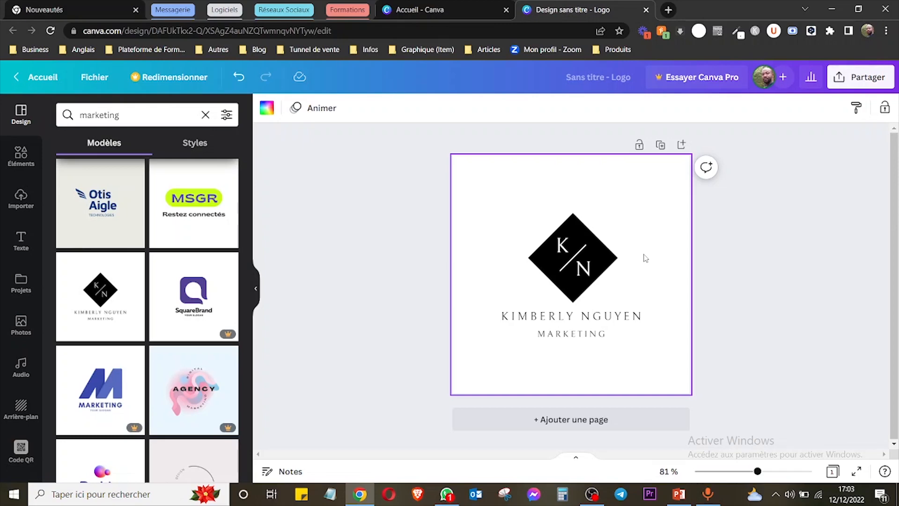
Open the Google home page in a new browser tab.
left_click(667, 11)
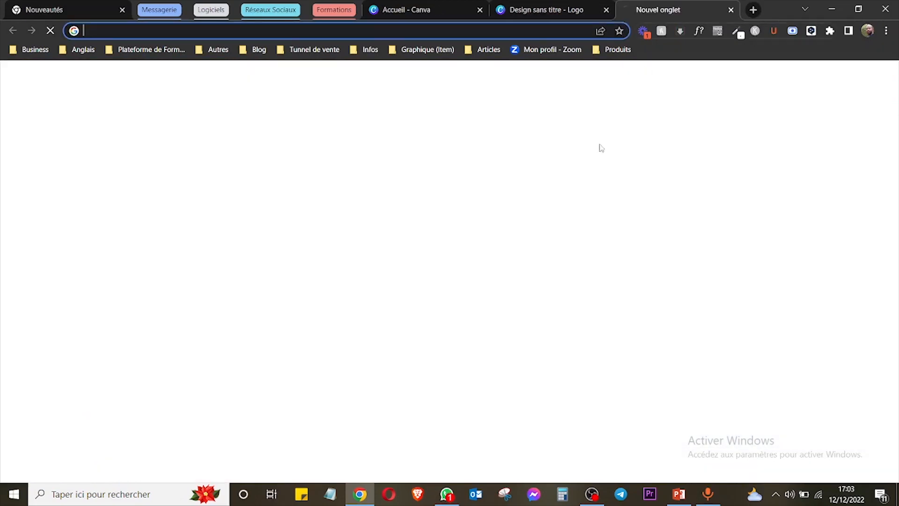
type("google.")
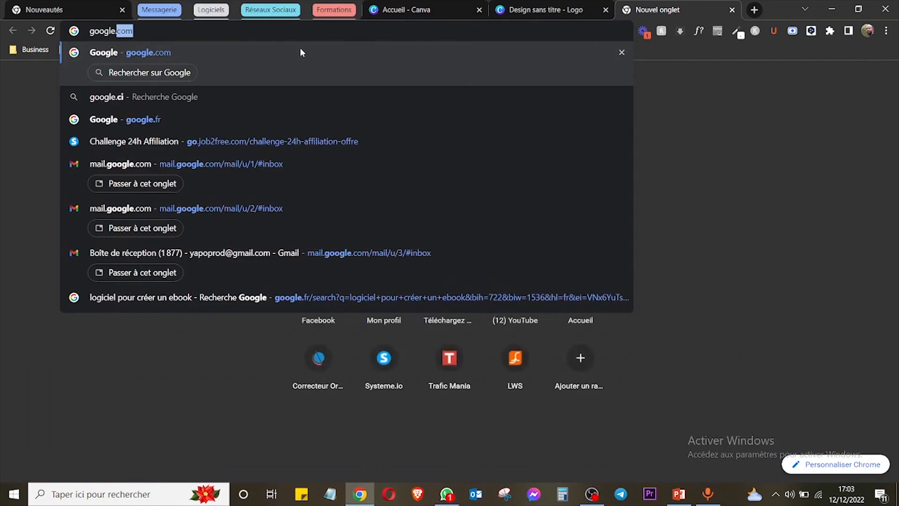
left_click(300, 52)
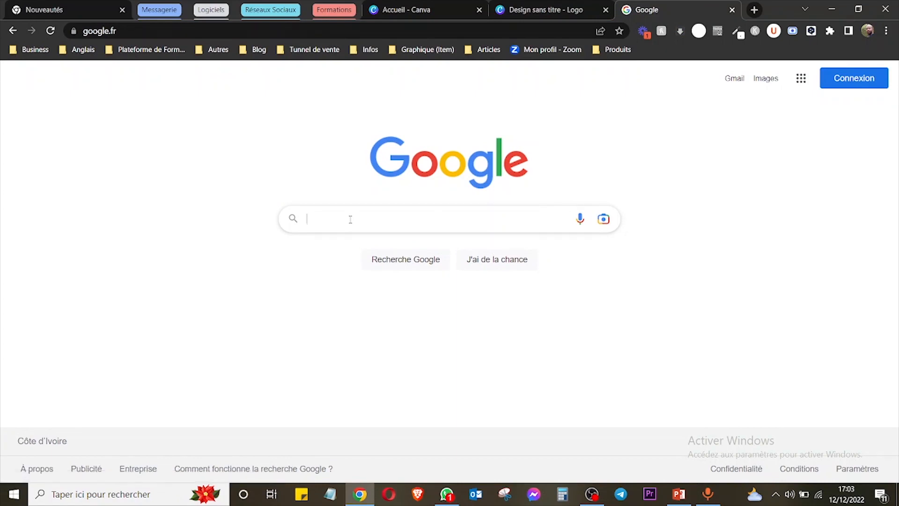
Look up image results for "logo marketing" on Google and close that browser tab to return to the Canva design.
type("logo")
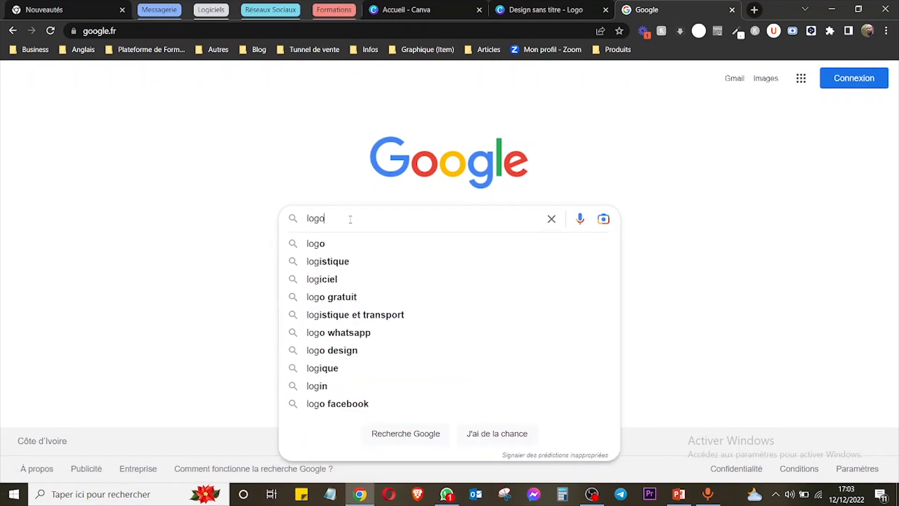
type(" marketing")
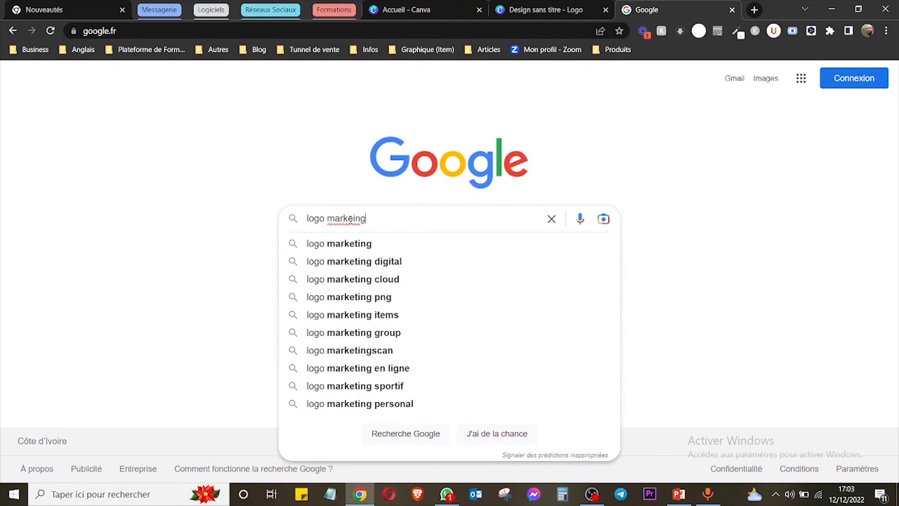
key("BackSpace")
key("BackSpace")
key("BackSpace")
type("eting")
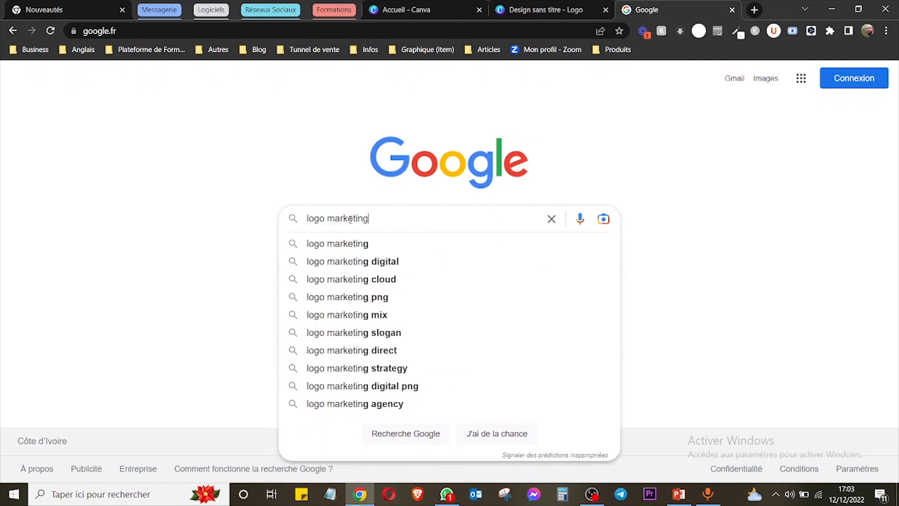
key("Return")
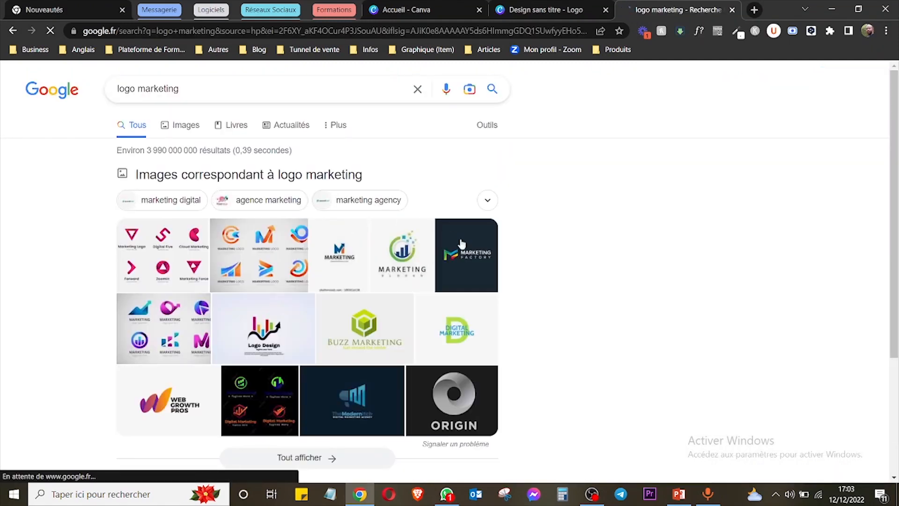
left_click(188, 129)
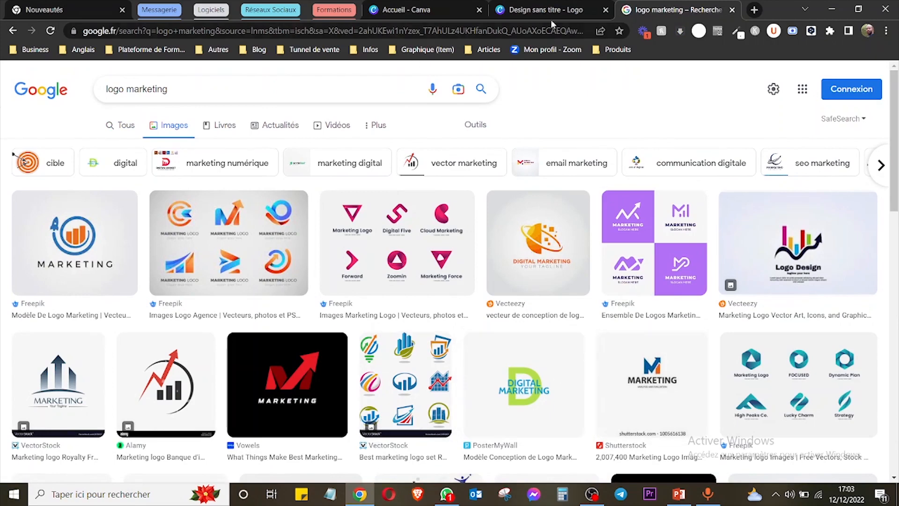
left_click(732, 10)
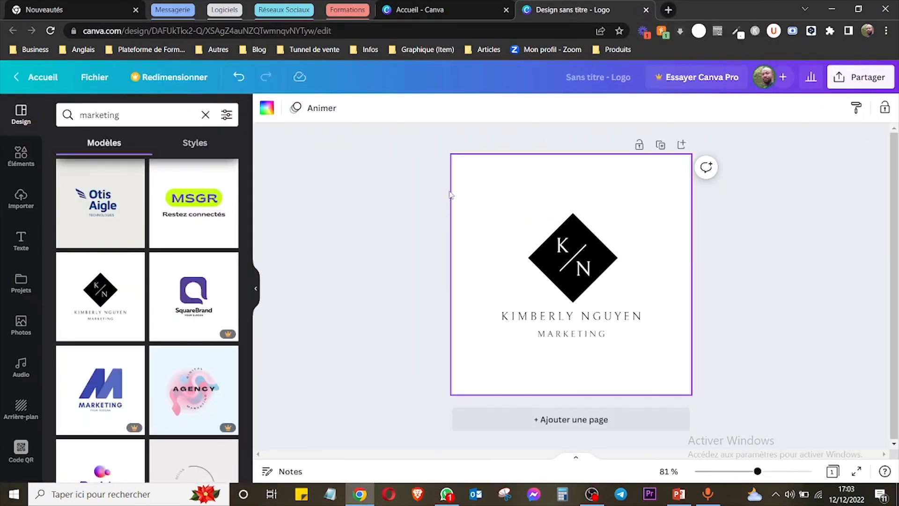
Delete all elements of the K/N diamond logo template from the page.
left_click_drag(412, 164, 773, 387)
key("Delete")
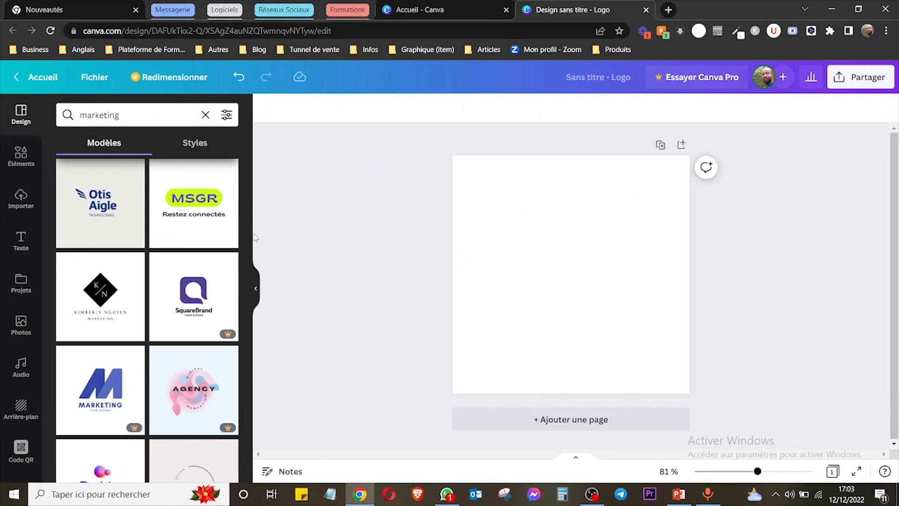
mouse_move(248, 239)
left_mouse_down()
mouse_move(252, 171)
mouse_move(250, 234)
left_mouse_up()
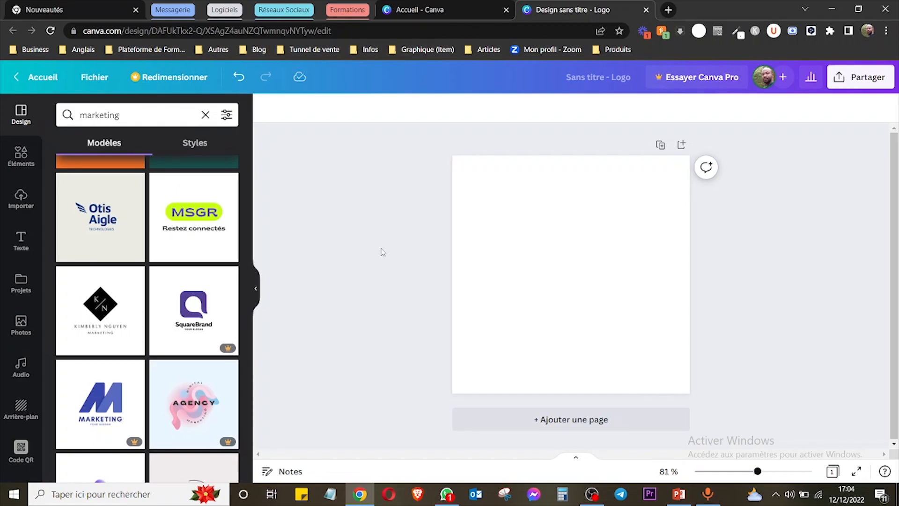
Add a text box containing "S" to the blank page and deselect it.
left_click(24, 240)
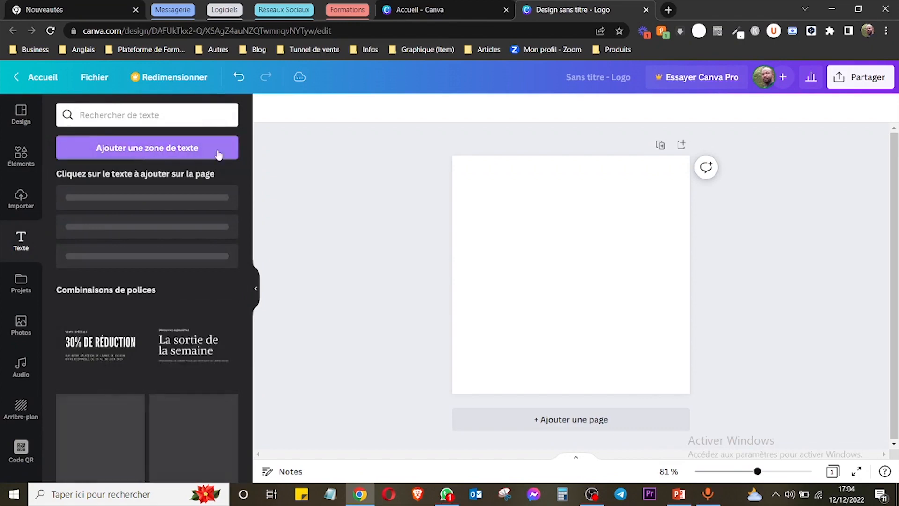
left_click(172, 149)
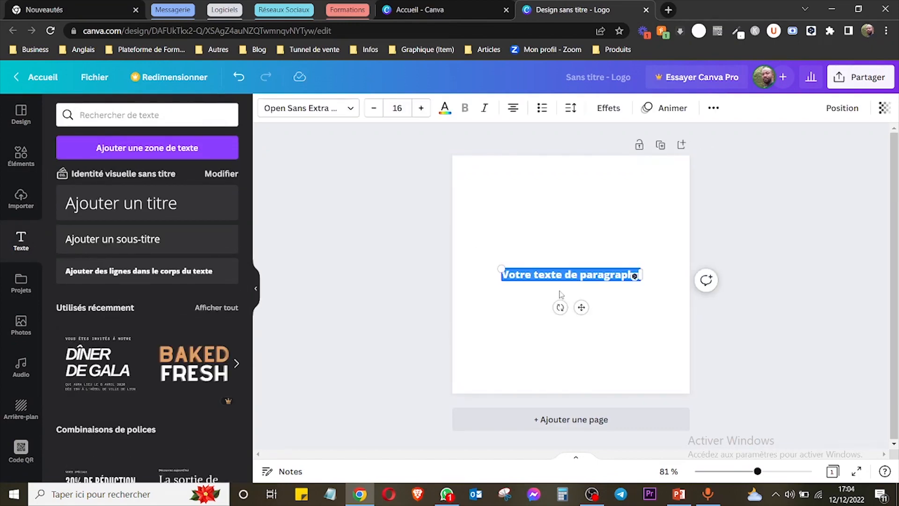
type("S")
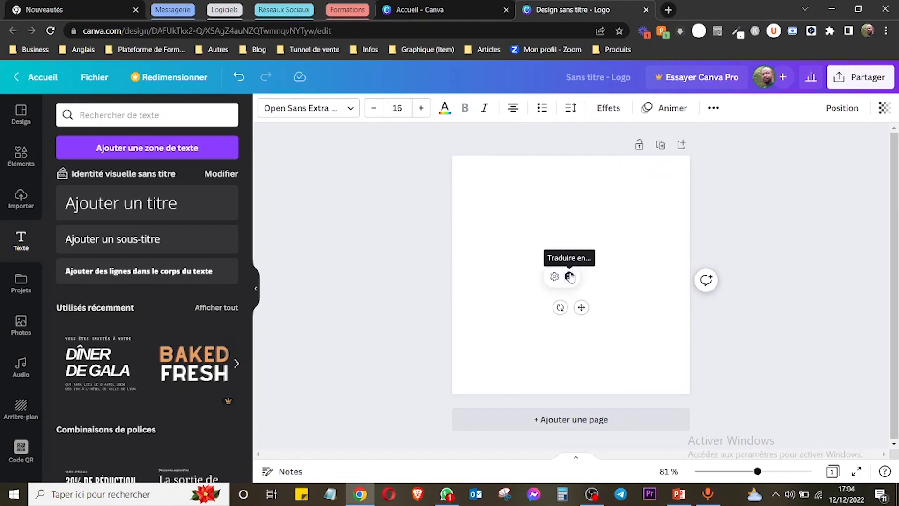
left_click(586, 272)
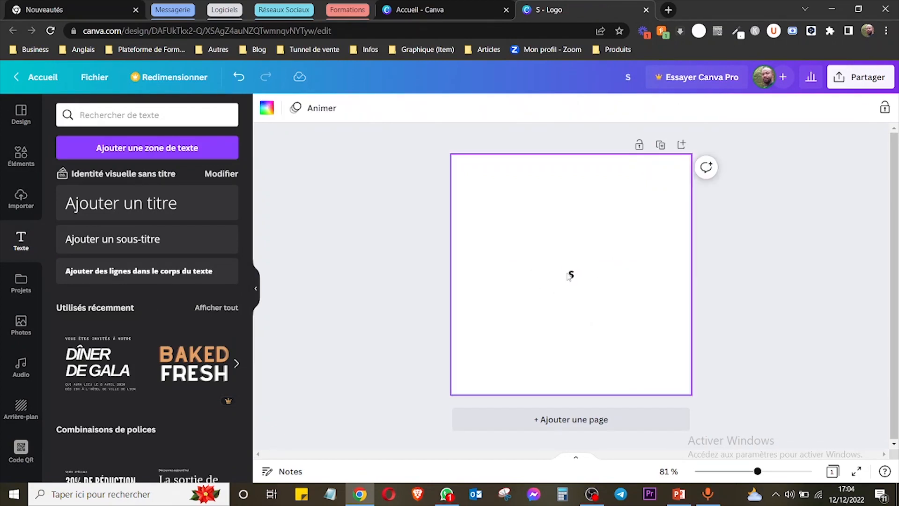
Enlarge the "S" text to about font size 84.2 and place a duplicate of it beside the original.
left_click(571, 274)
left_click_drag(566, 267, 543, 218)
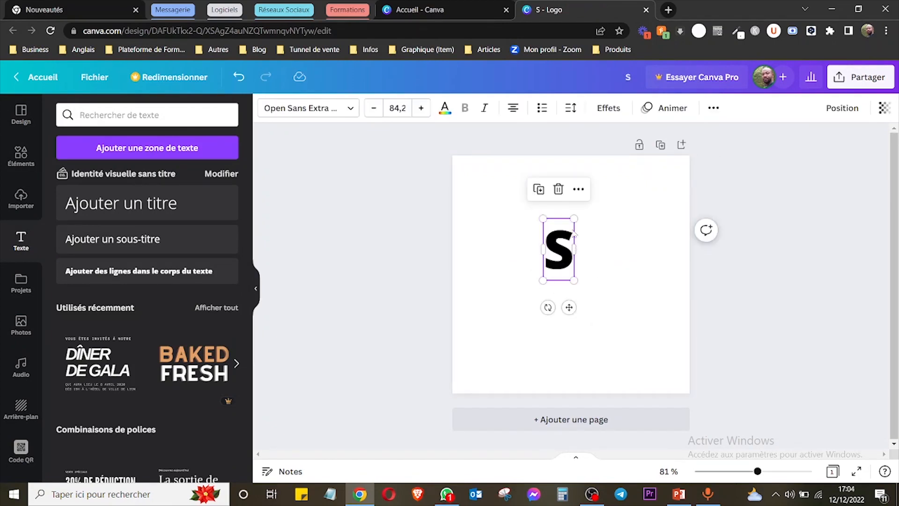
left_click(538, 189)
left_click_drag(563, 261, 602, 265)
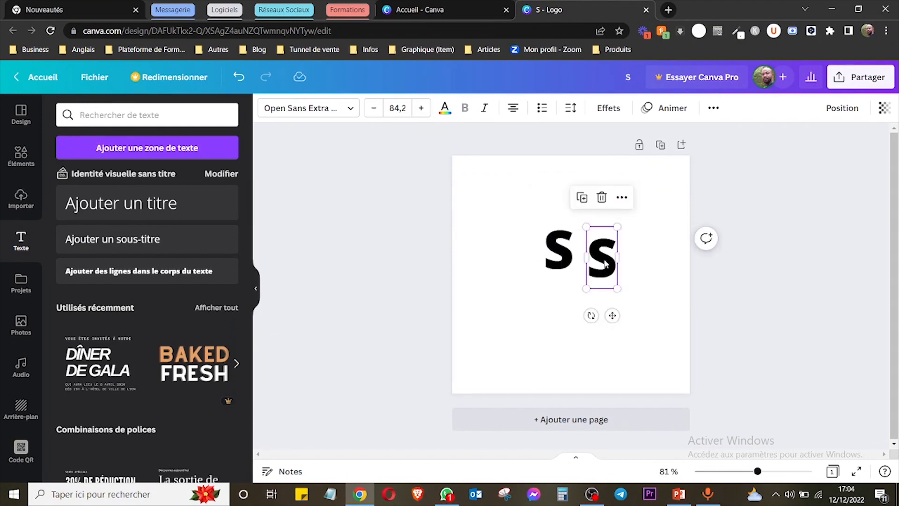
Change the duplicated letter to "Y" and move it so it overlaps the lower right part of the "S".
double_click(604, 265)
type("Y")
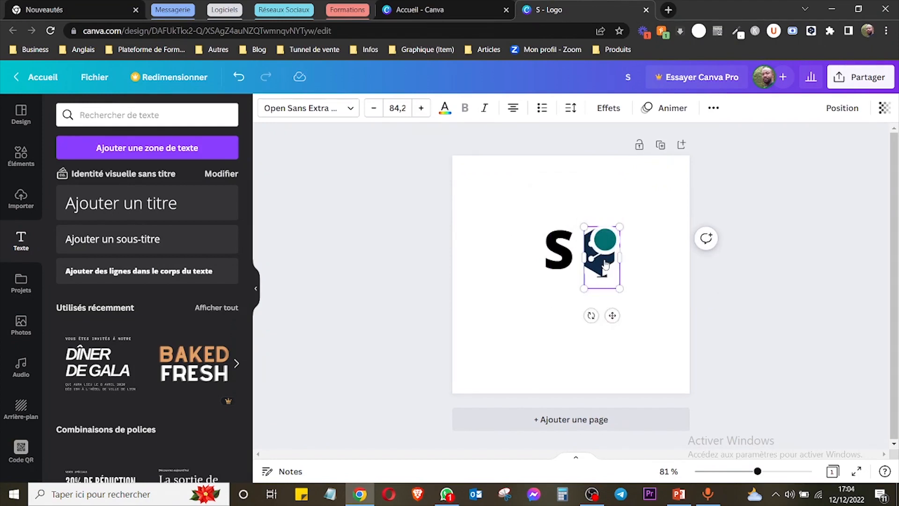
left_click(618, 270)
left_click_drag(609, 264, 583, 273)
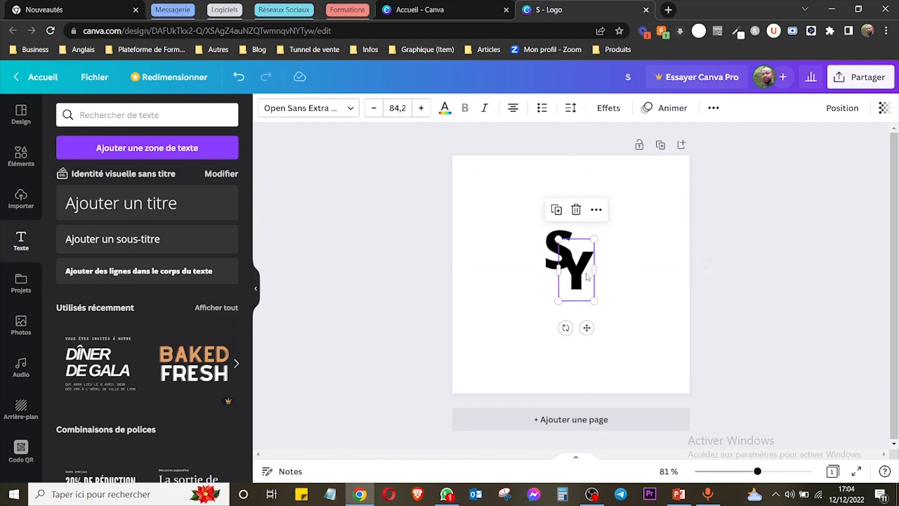
Scale the "S" and "Y" together to about font size 120, position them near the page centre and deselect them.
left_click_drag(503, 218, 619, 327)
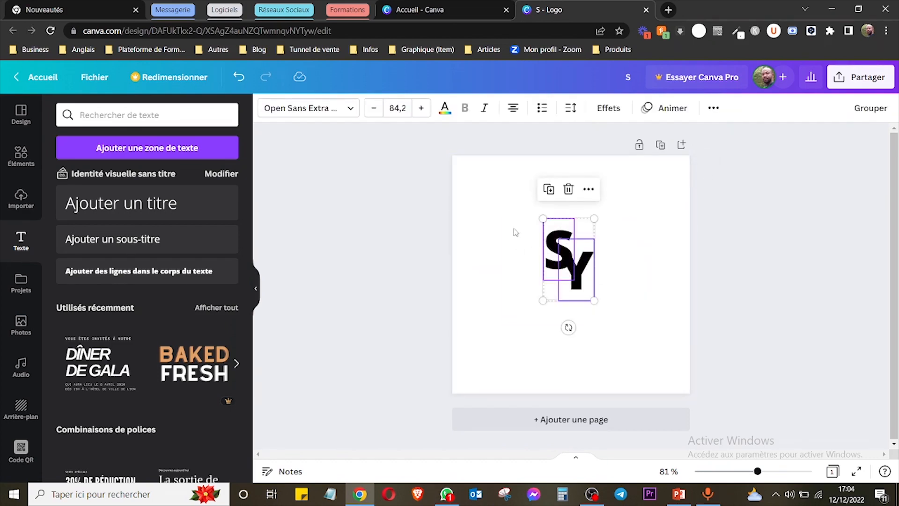
left_click_drag(543, 219, 652, 312)
left_click(699, 285)
left_click_drag(592, 263, 605, 279)
left_click(627, 271)
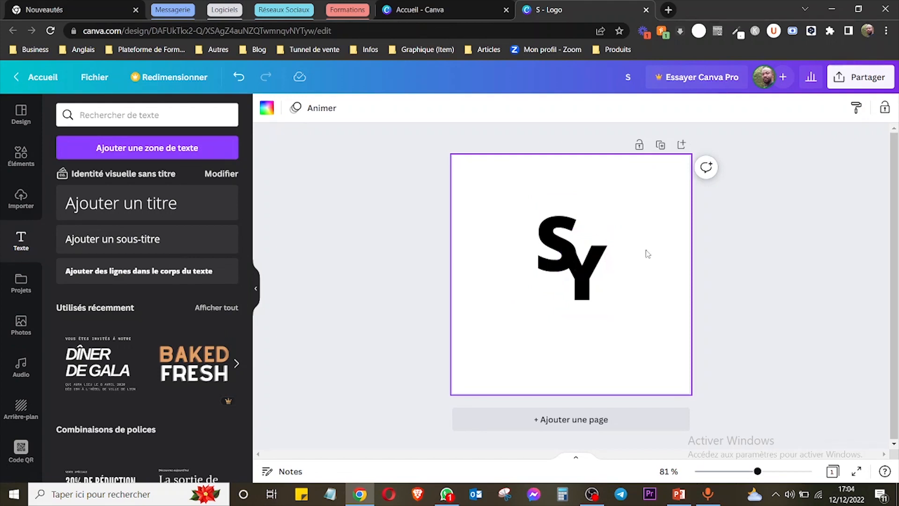
left_click(815, 214)
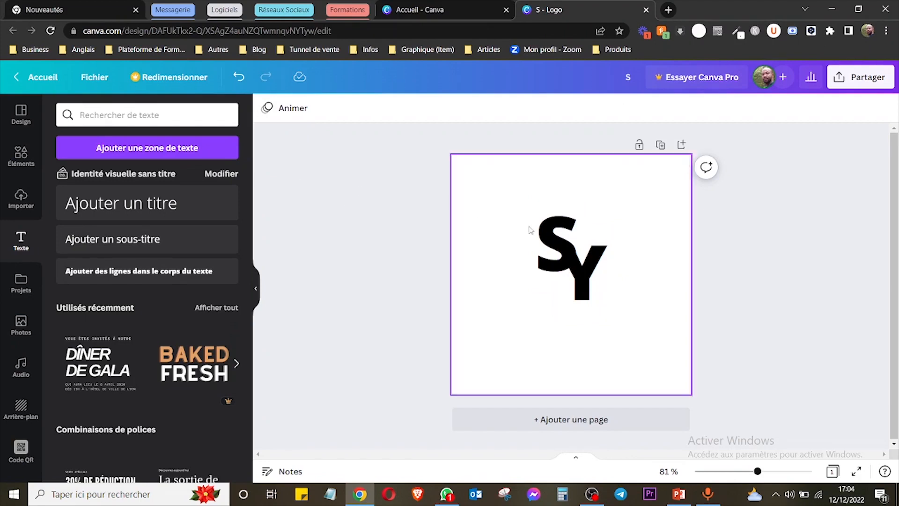
Separate the letters by moving the "S" up and to the left of the "Y", and keep the "S" selected.
left_click_drag(558, 241, 530, 229)
left_click(339, 182)
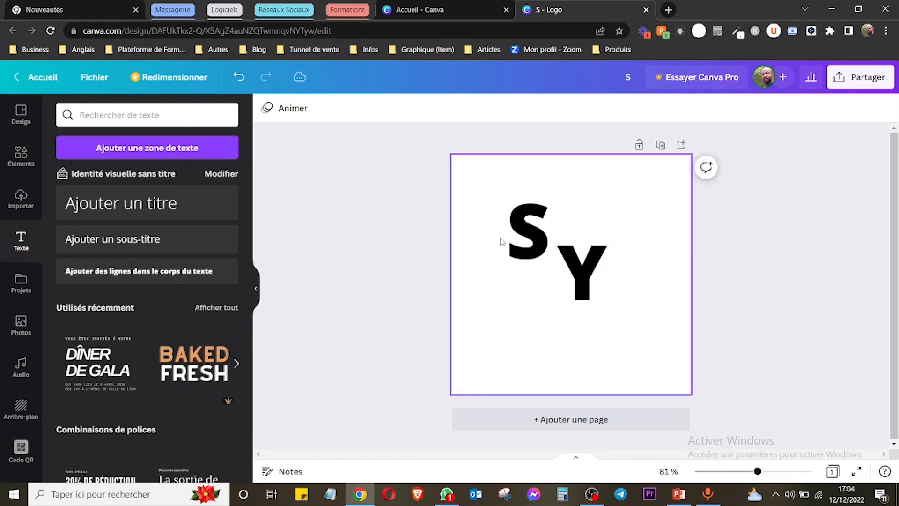
left_click(528, 234)
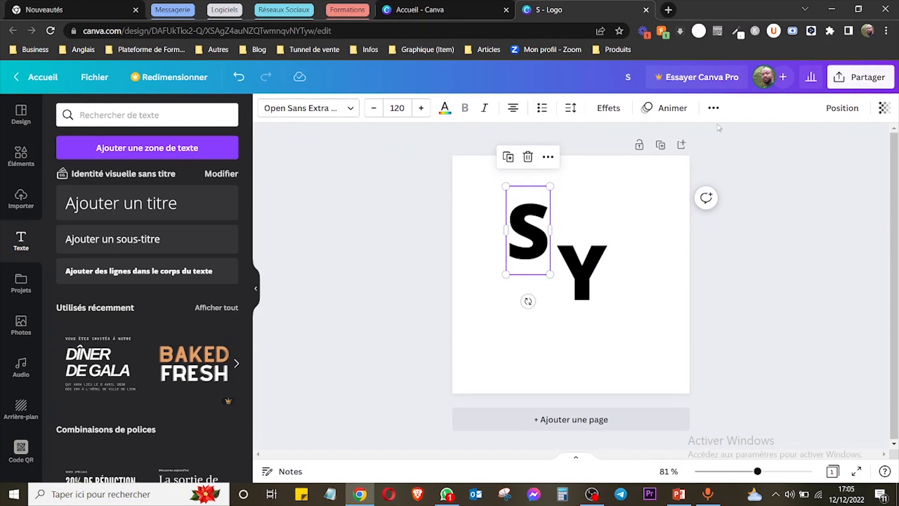
Add the recently used photo of feet climbing stairs and move it down to the lower part of the page.
left_click(21, 156)
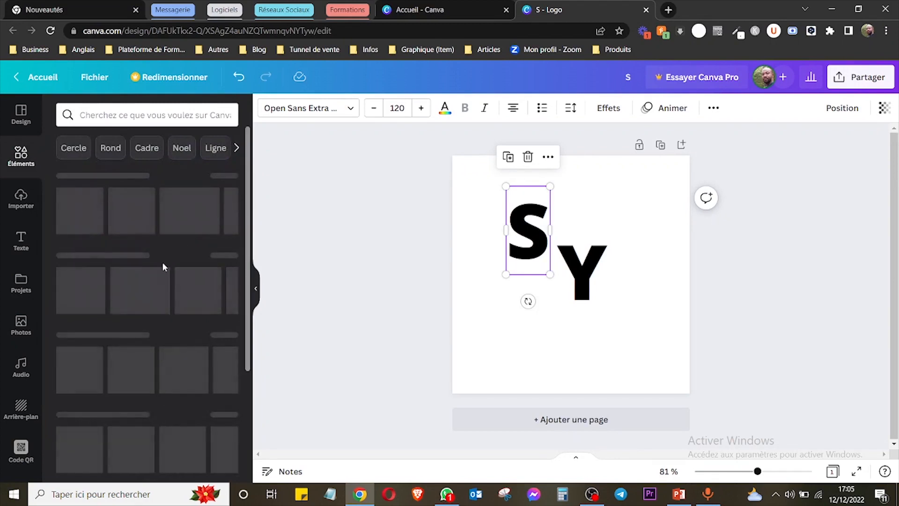
left_click(5, 327)
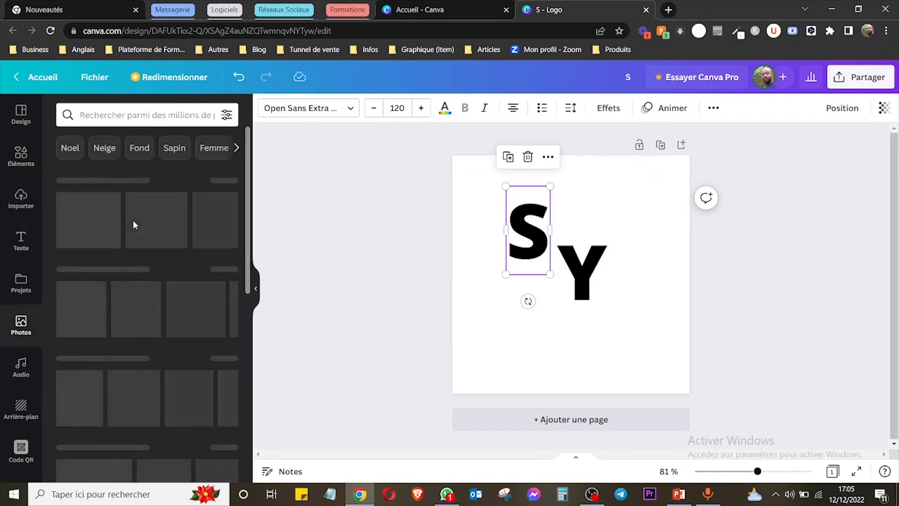
left_click(134, 222)
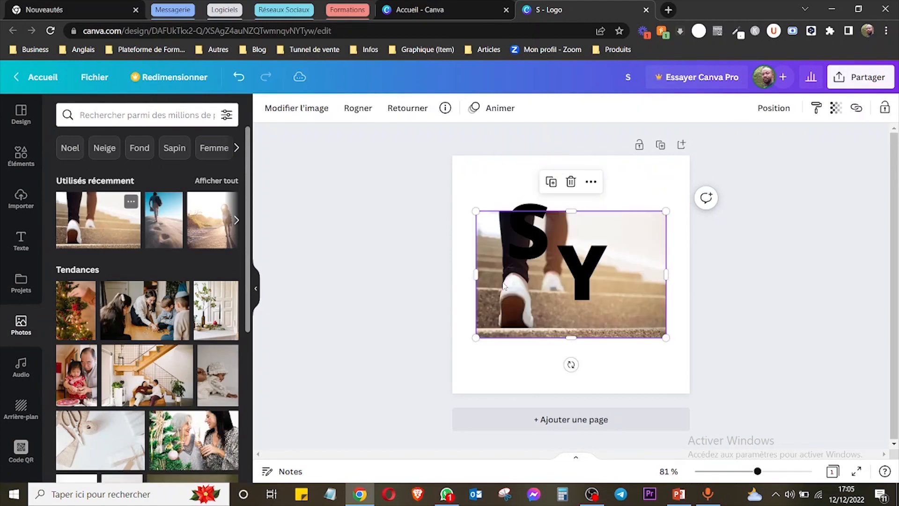
left_click_drag(621, 277, 621, 333)
left_click(589, 361)
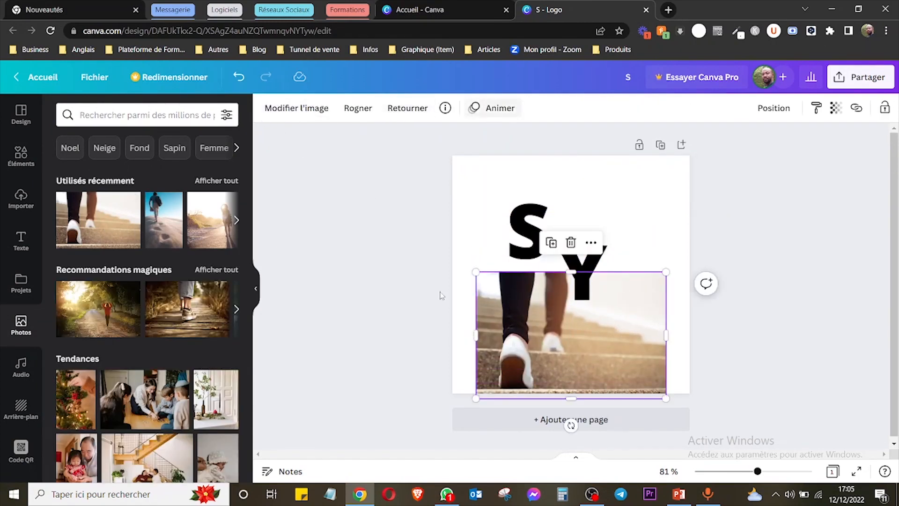
Examine the recommended, recently used and popular fonts available for the "S", including those marked as premium.
left_click(521, 255)
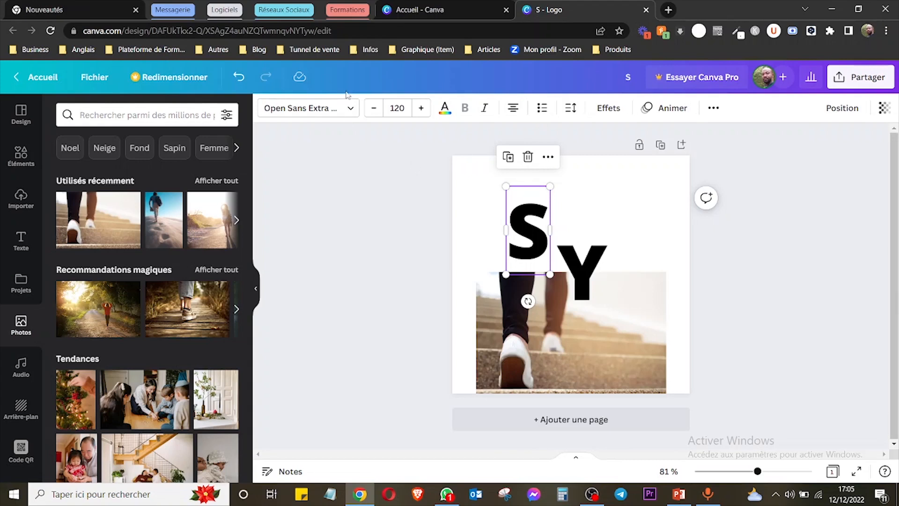
left_click(350, 111)
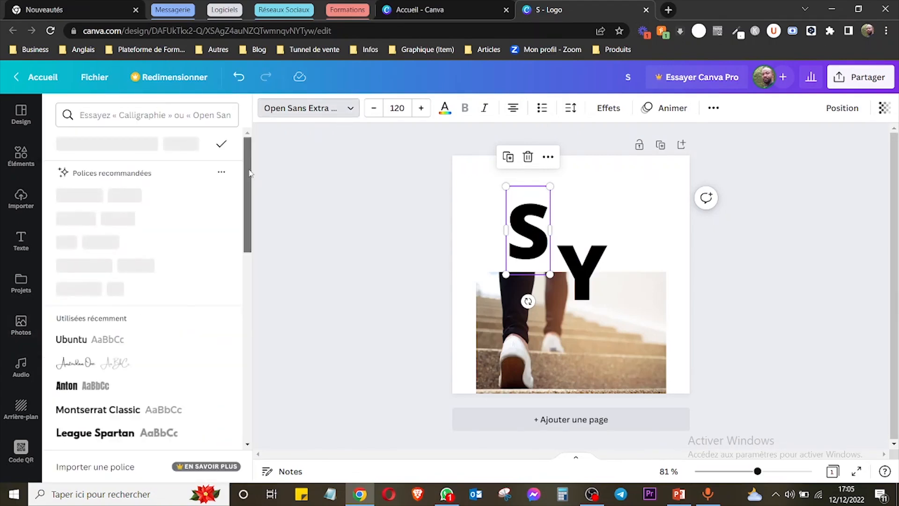
mouse_move(250, 145)
left_mouse_down()
mouse_move(244, 255)
mouse_move(240, 146)
left_mouse_up()
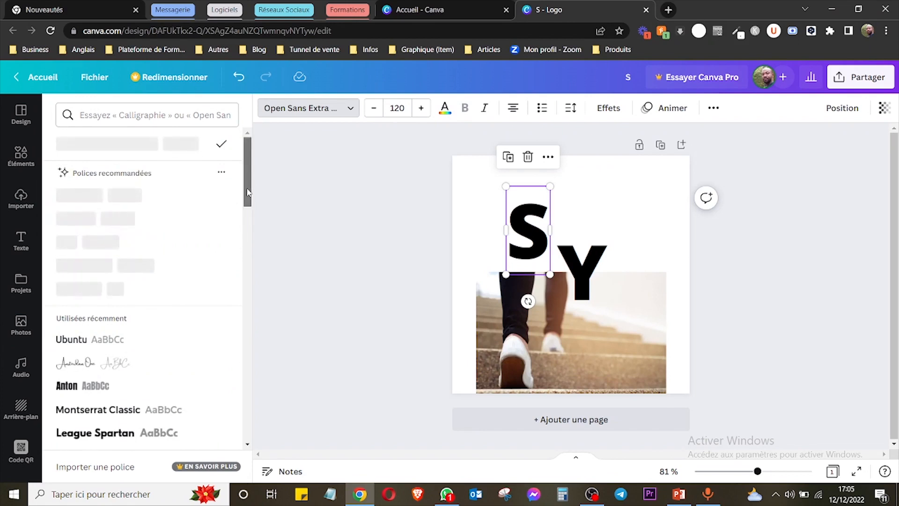
scroll(248, 212, "down", 3)
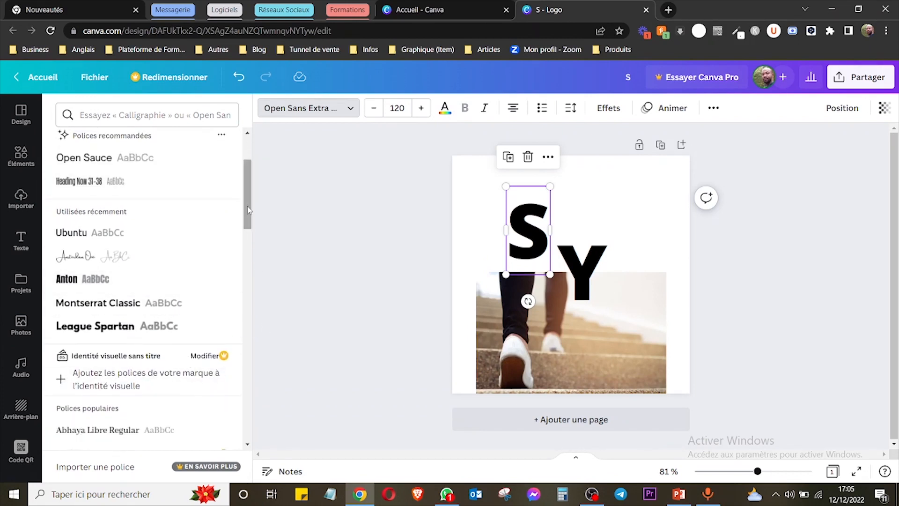
left_click_drag(249, 182, 250, 160)
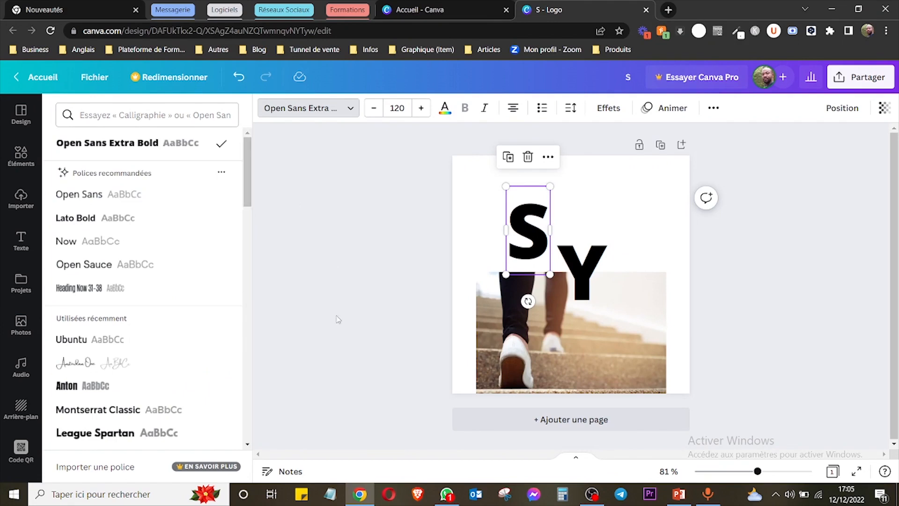
scroll(249, 177, "down", 4)
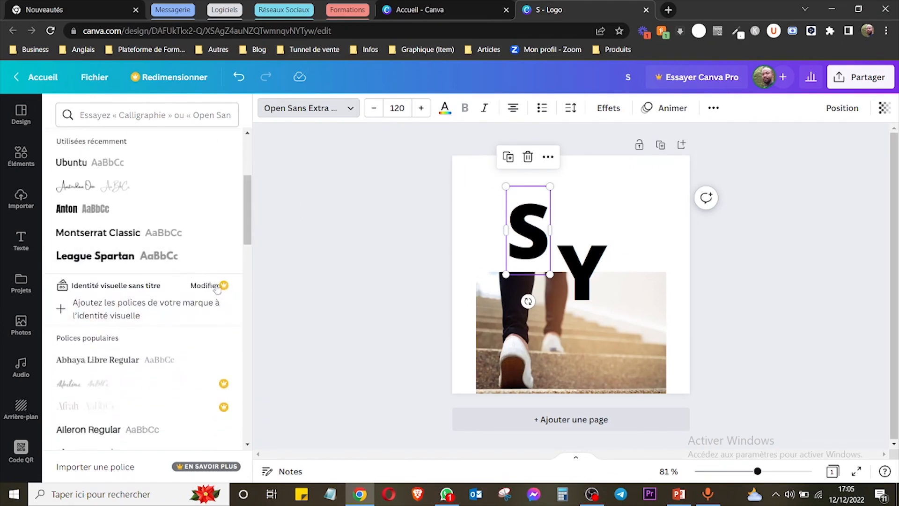
scroll(250, 186, "up", 4)
scroll(250, 183, "up", 1)
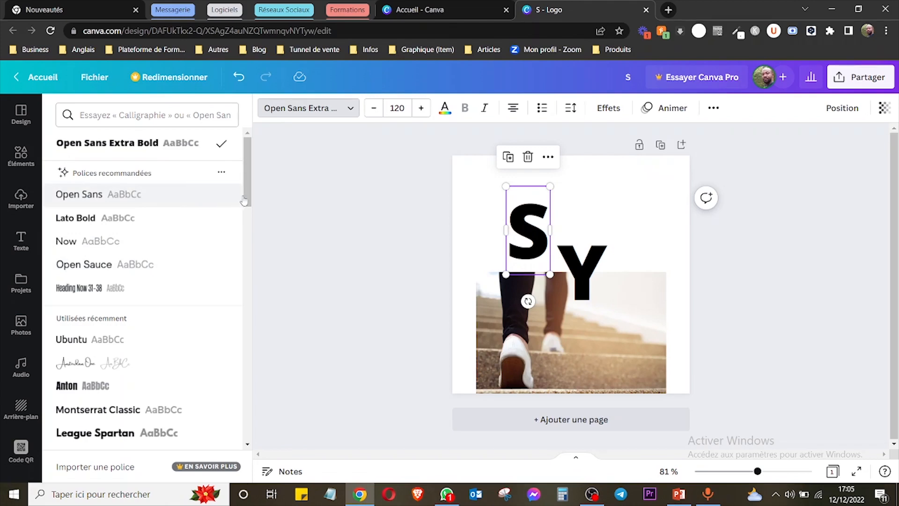
left_click_drag(244, 201, 257, 263)
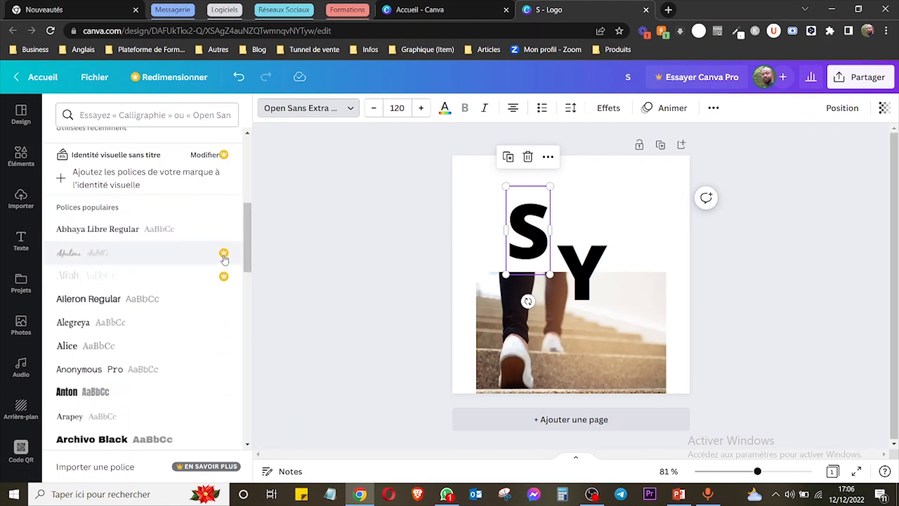
left_click_drag(248, 262, 249, 197)
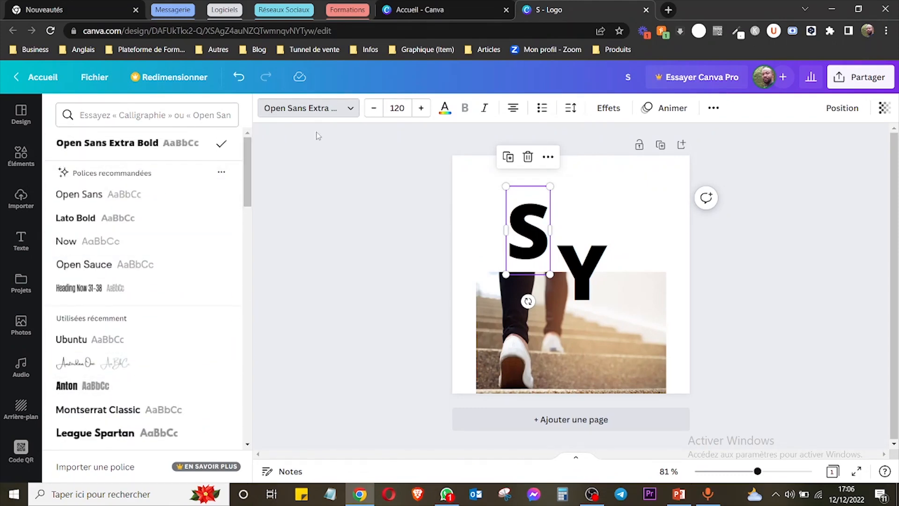
Search the fonts for "lato" and apply Lato Bold to the "S".
left_click(118, 112)
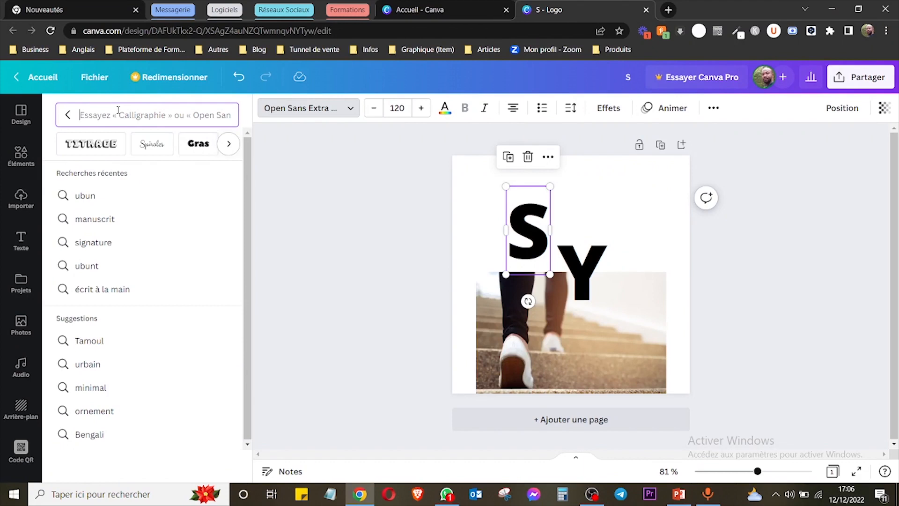
type("lato")
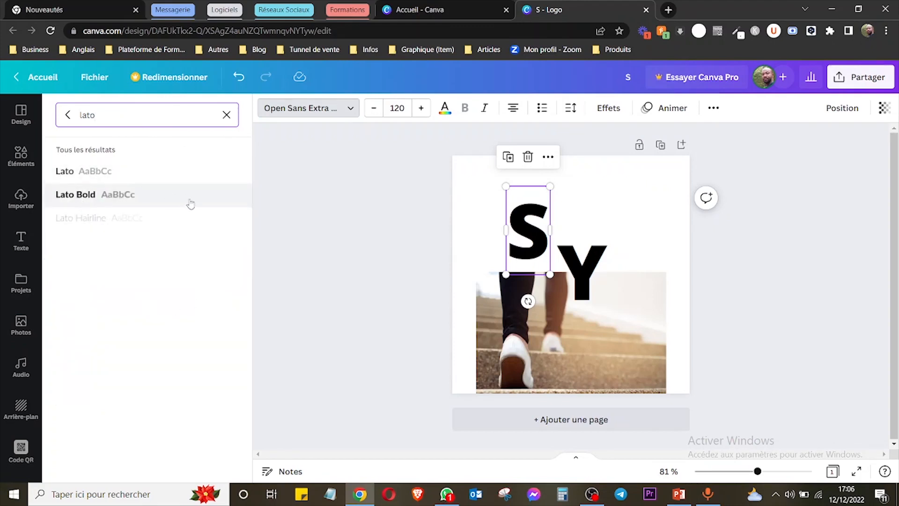
left_click(115, 203)
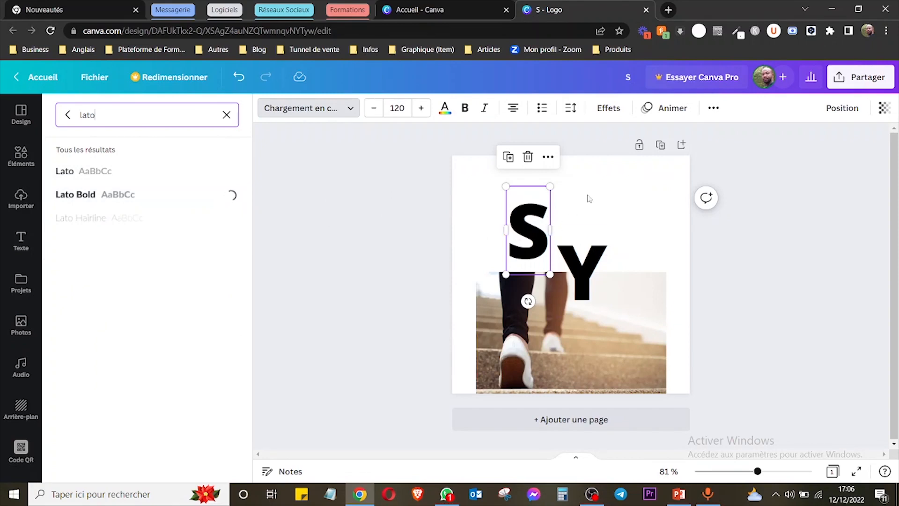
left_click(417, 175)
left_click(527, 230)
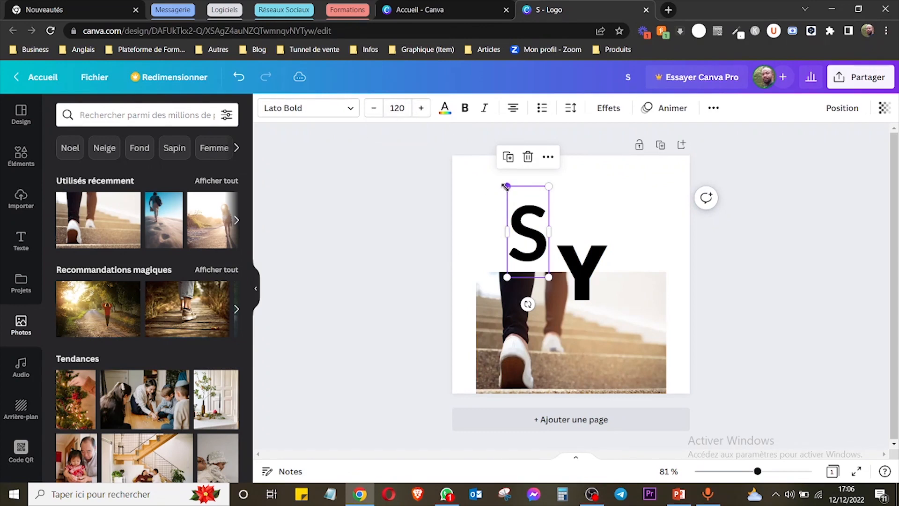
Try small single-unit adjustments to the font size of the "S", bringing it to 114.
left_click(377, 114)
left_click(378, 114)
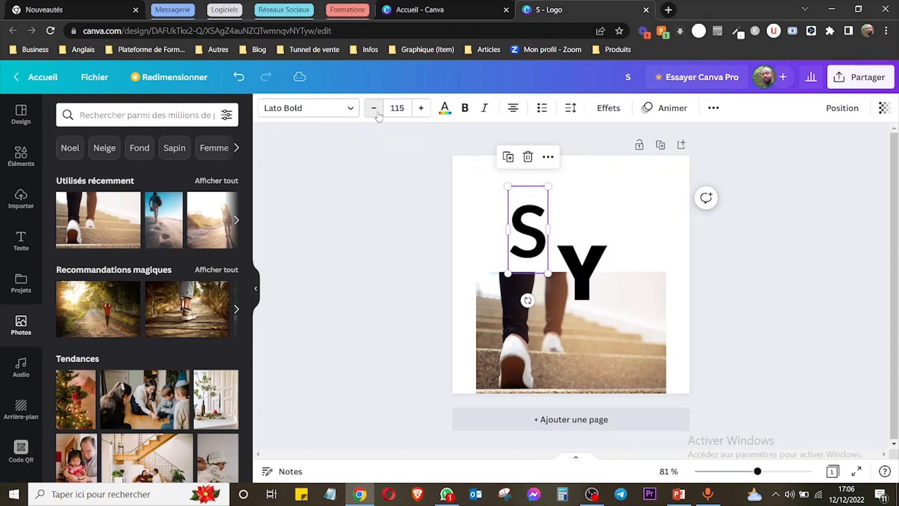
left_click(377, 114)
left_click(374, 108)
left_click(421, 108)
left_click(421, 108)
left_click(421, 109)
left_click(421, 108)
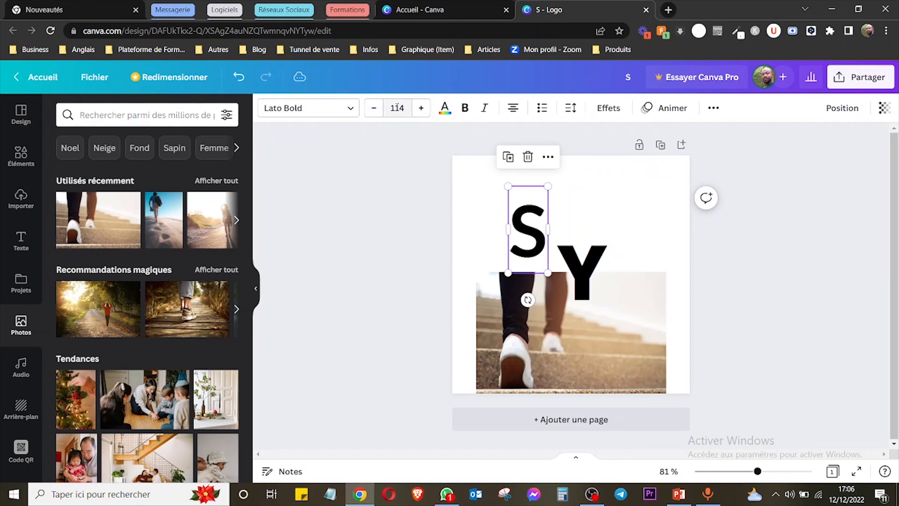
Set the font size of the "S" to 50.
left_click(397, 109)
type("50")
key("Return")
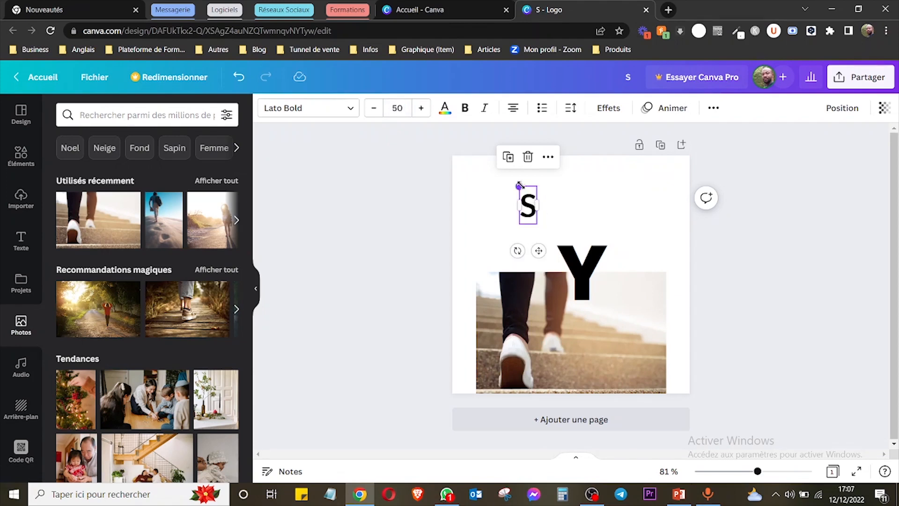
Resize the "S" freehand to about font size 64.8 and place it directly above the "Y".
left_click_drag(519, 185, 524, 202)
left_click(564, 197)
Try the yellow brand palette colour on the "S", settle on the palette's turquoise, and look over the other available colours.
left_click(445, 109)
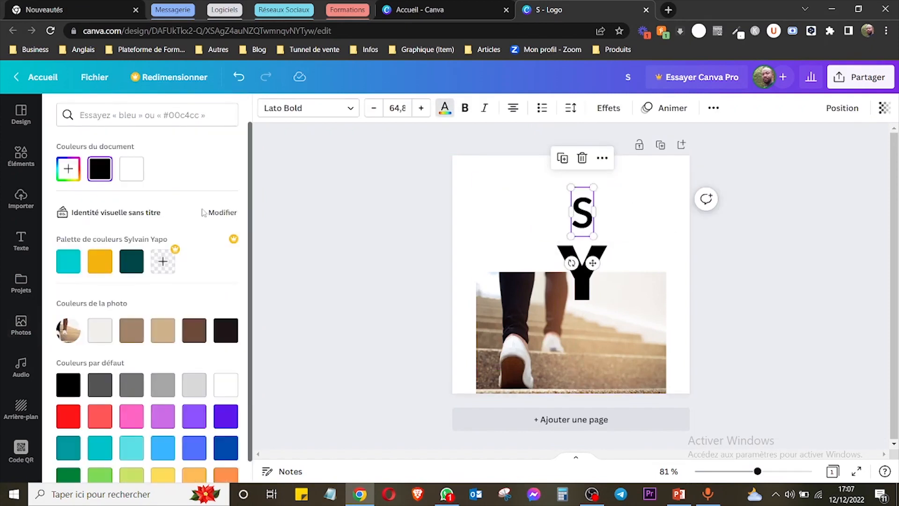
scroll(253, 202, "down", 1)
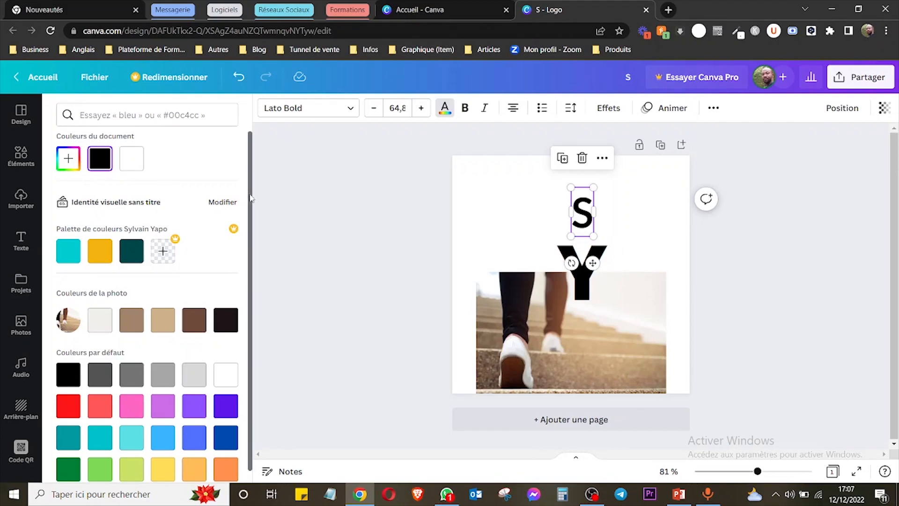
scroll(250, 231, "down", 1)
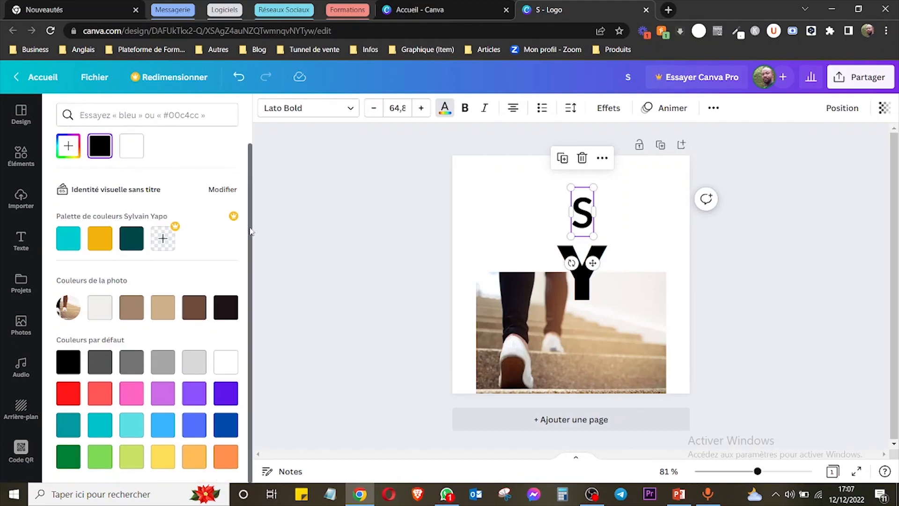
left_click(102, 243)
left_click(69, 239)
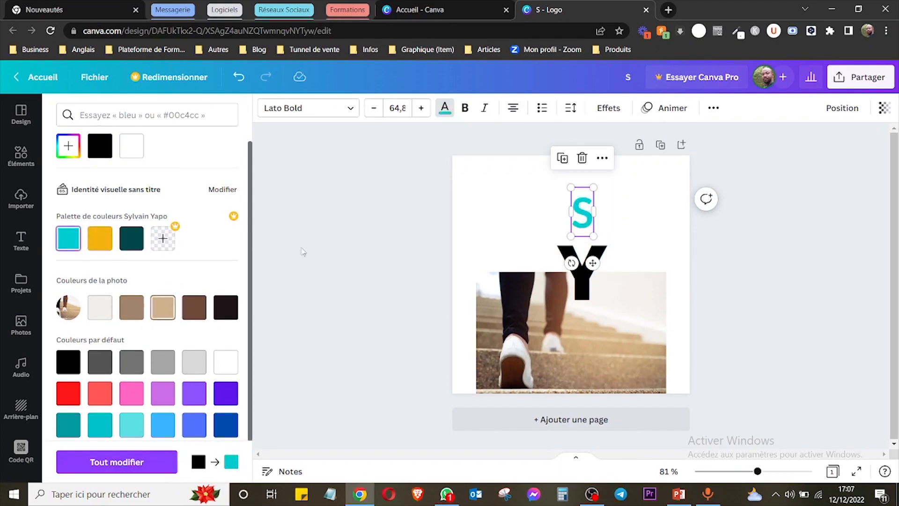
scroll(250, 226, "down", 1)
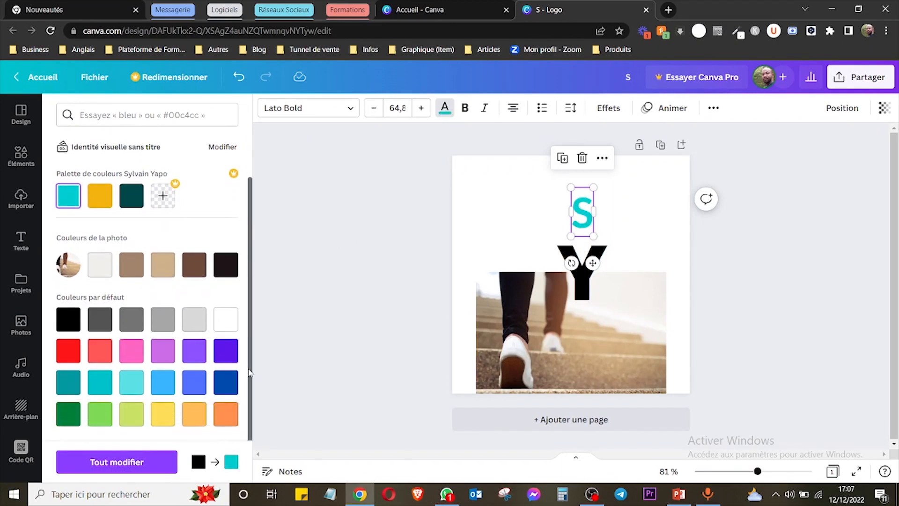
scroll(252, 196, "up", 2)
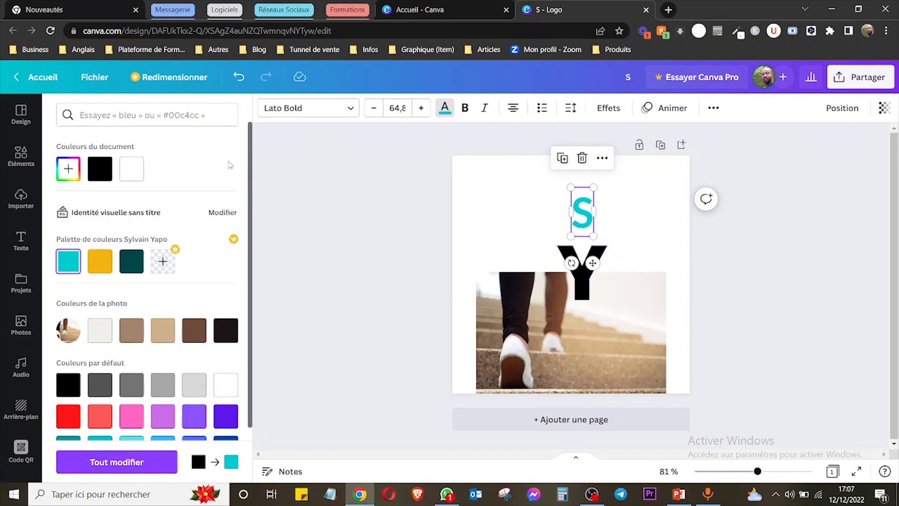
Search the text colours for hex code 00635d, look over the suggested palettes, and clear the search.
left_click(151, 114)
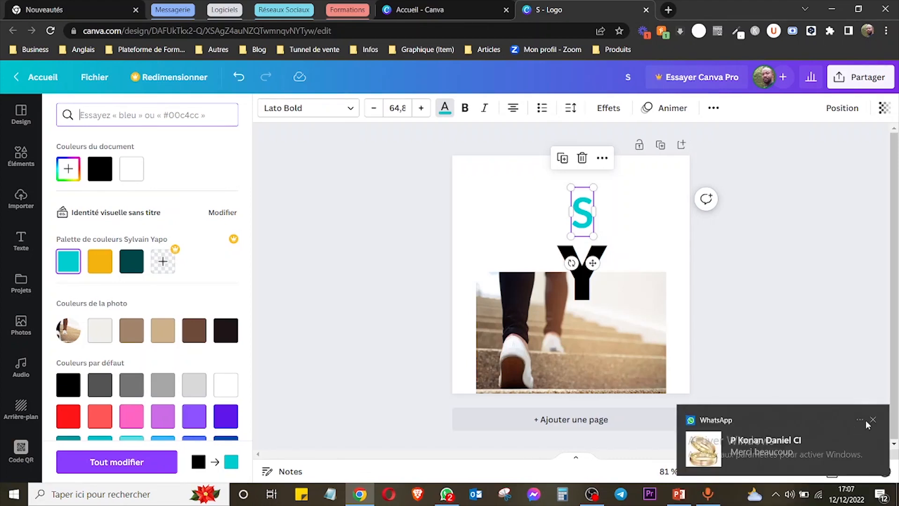
left_click(872, 420)
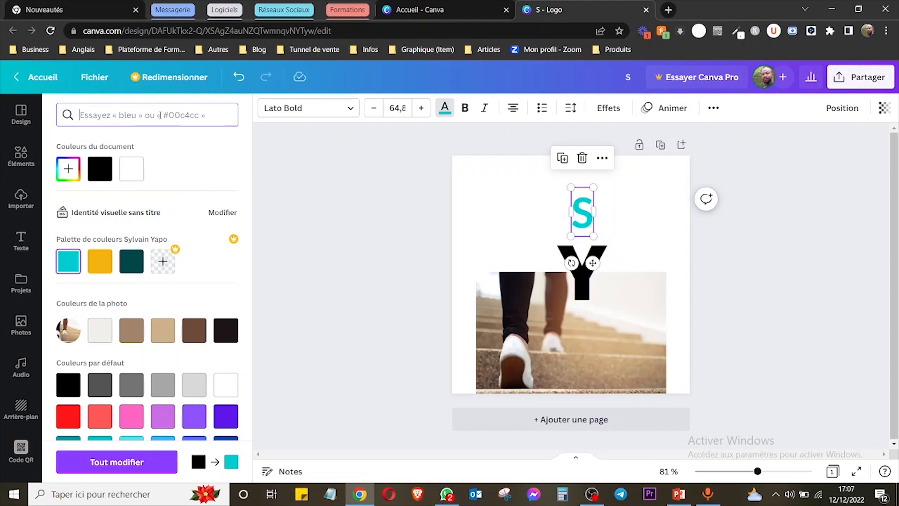
type("00")
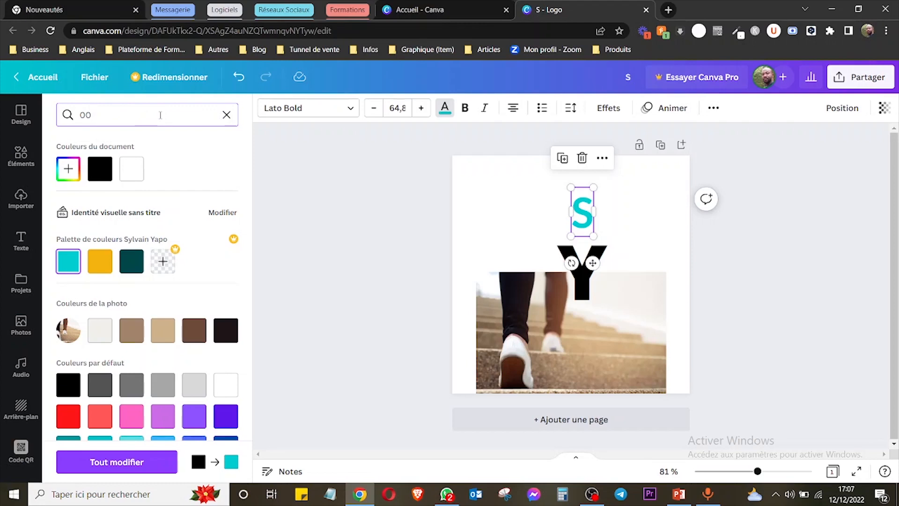
type("635d")
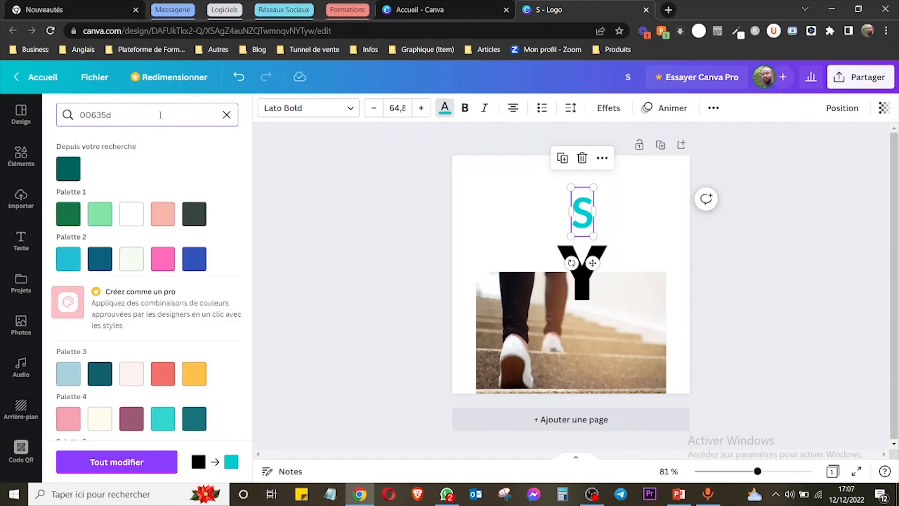
left_click(226, 115)
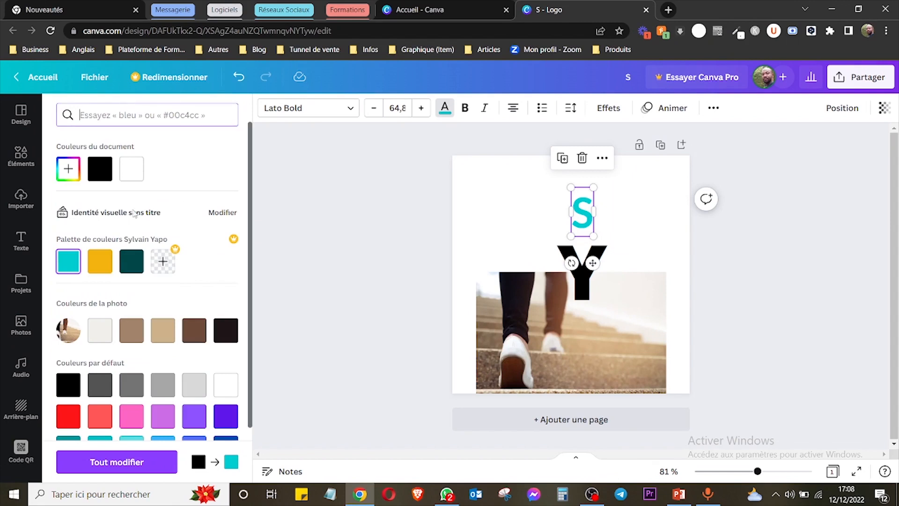
Try custom blue shades on the "S" by adjusting hue and saturation, ending with #1A10D1.
left_click(69, 170)
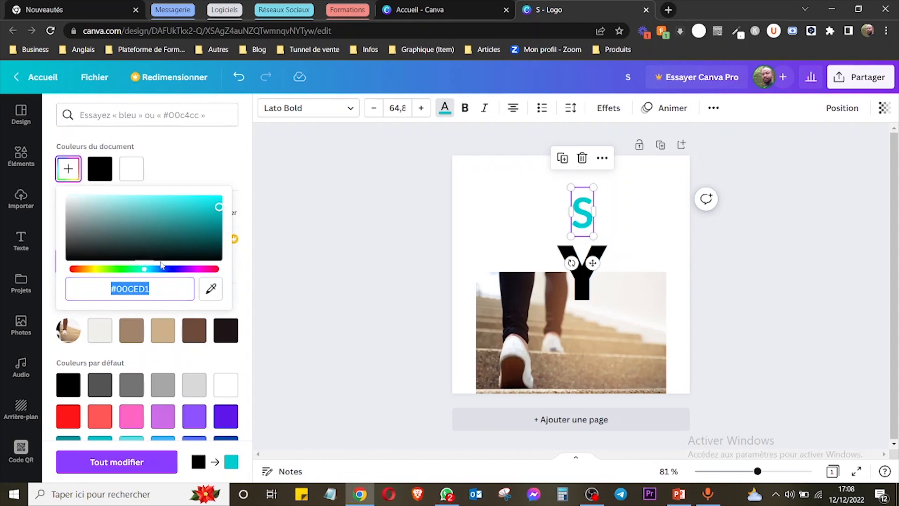
left_click_drag(148, 270, 167, 271)
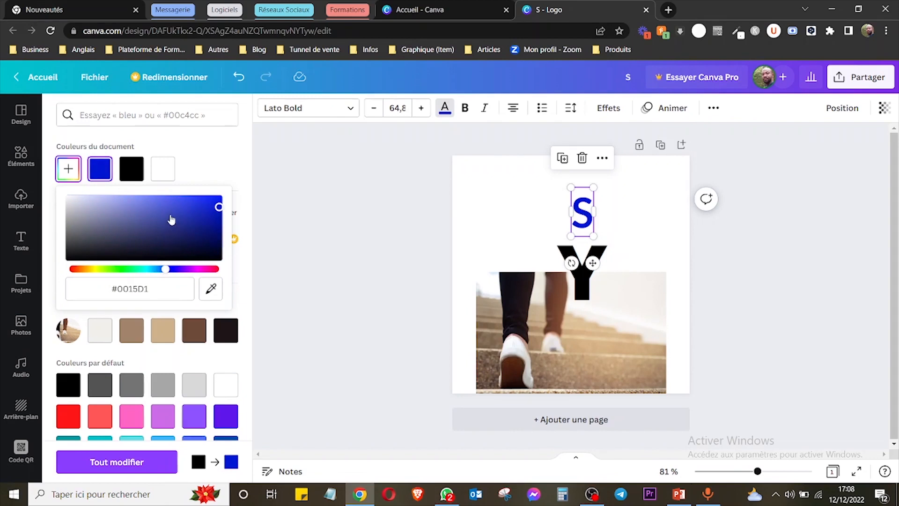
mouse_move(172, 219)
left_mouse_down()
mouse_move(143, 209)
mouse_move(164, 201)
mouse_move(174, 217)
left_mouse_up()
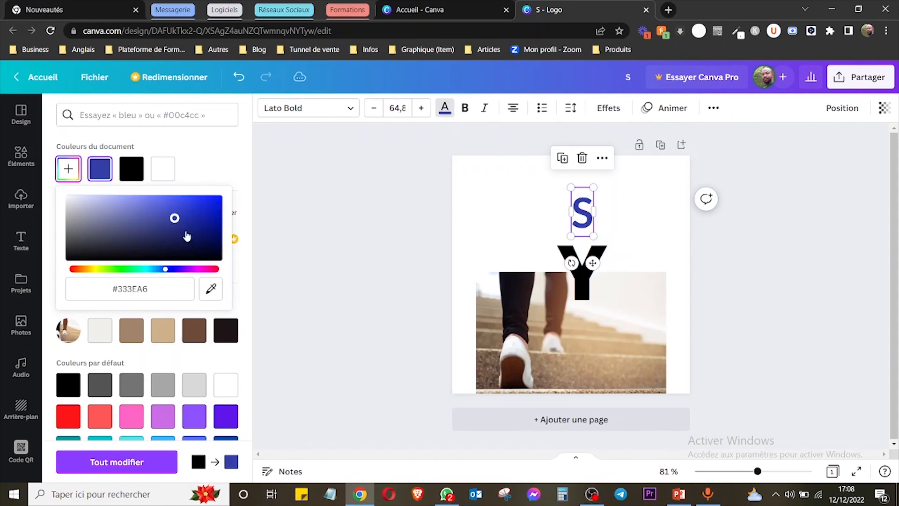
left_click_drag(167, 270, 170, 270)
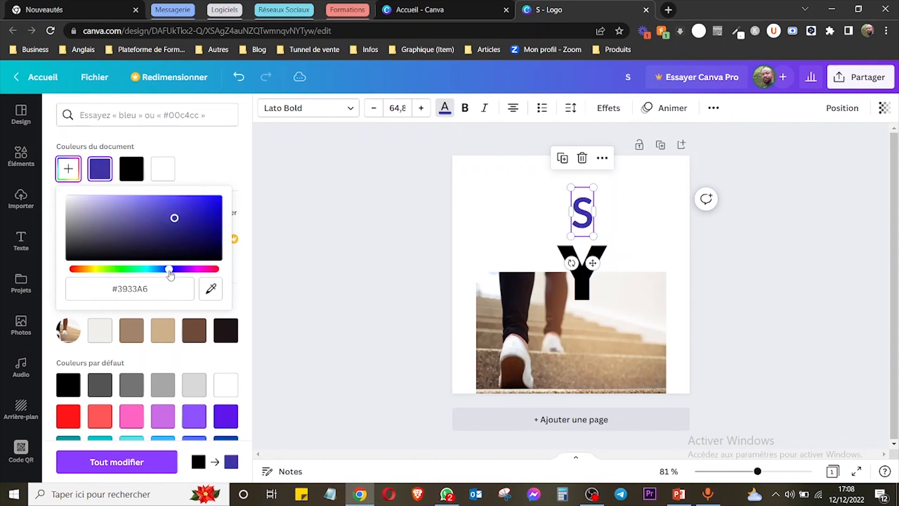
left_click_drag(210, 206, 193, 217)
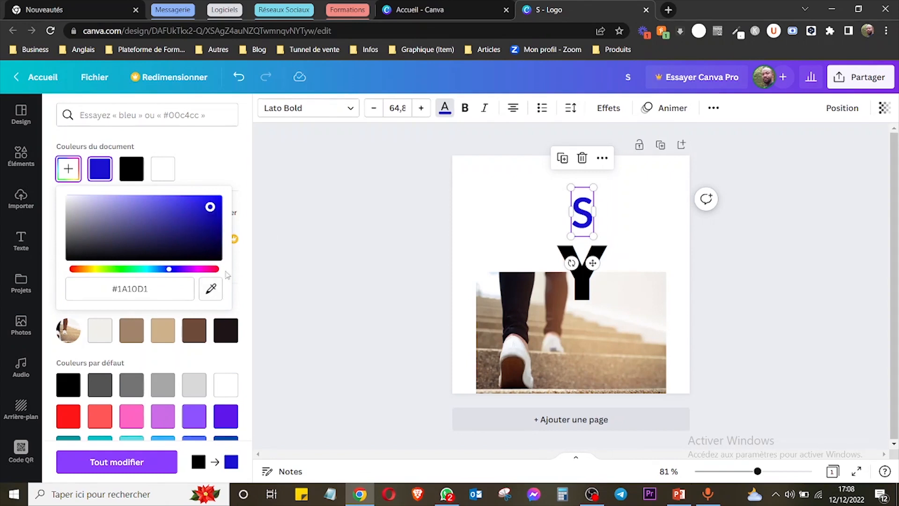
left_click(172, 286)
left_click(82, 290)
left_click_drag(150, 290, 111, 289)
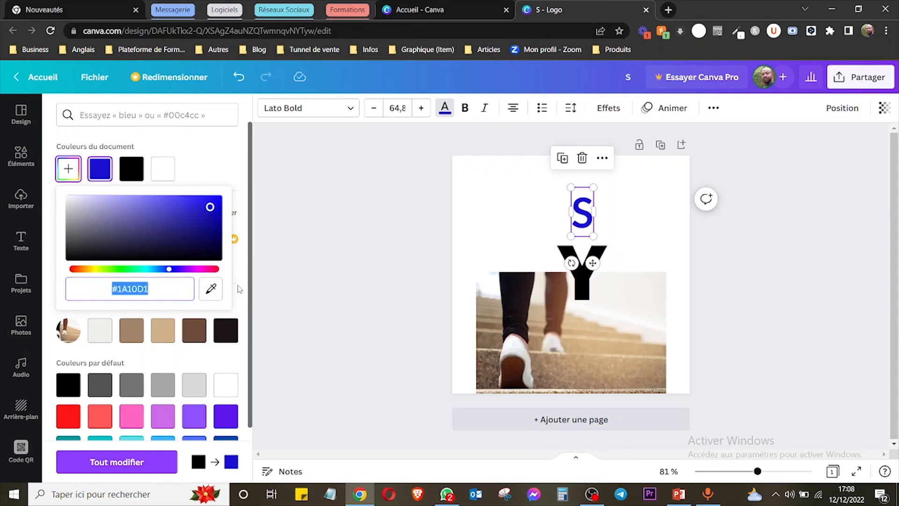
Sample the dark trouser colour #1C141B from the stairs photo and apply it to the "S".
left_click(211, 289)
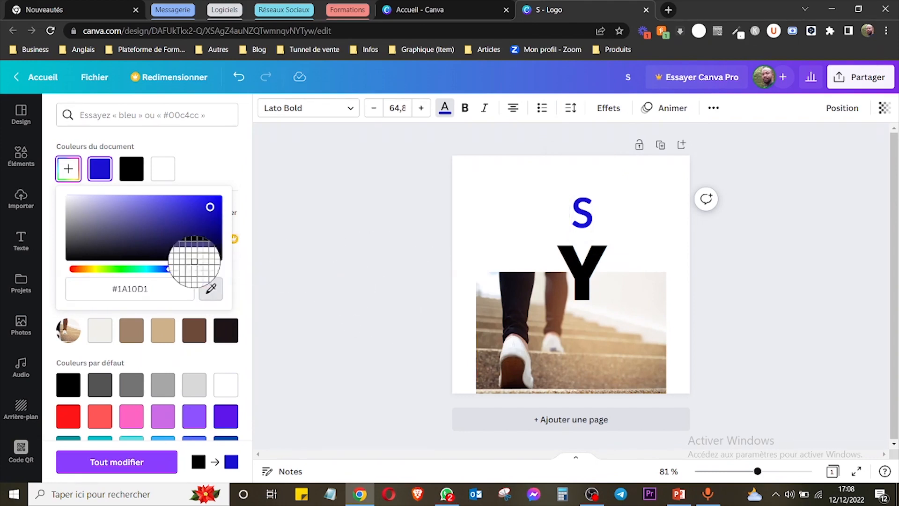
left_click(520, 301)
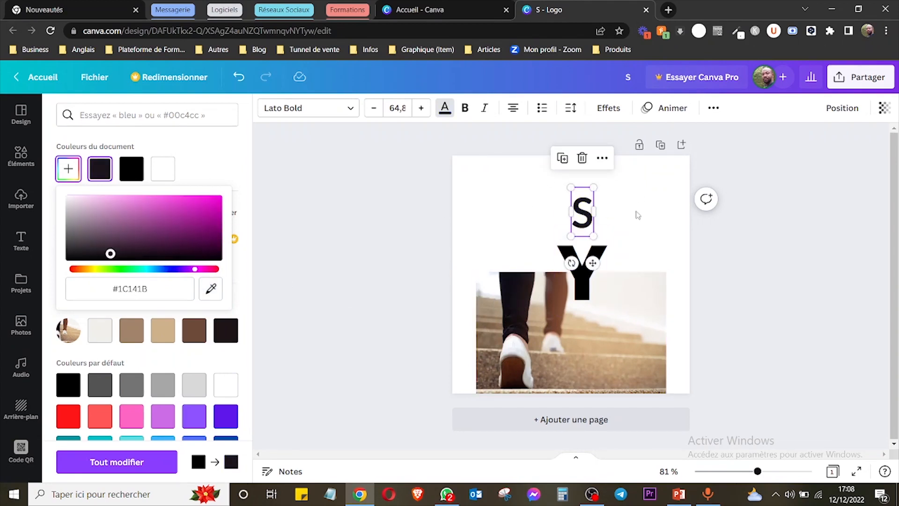
left_click(316, 212)
left_click(316, 211)
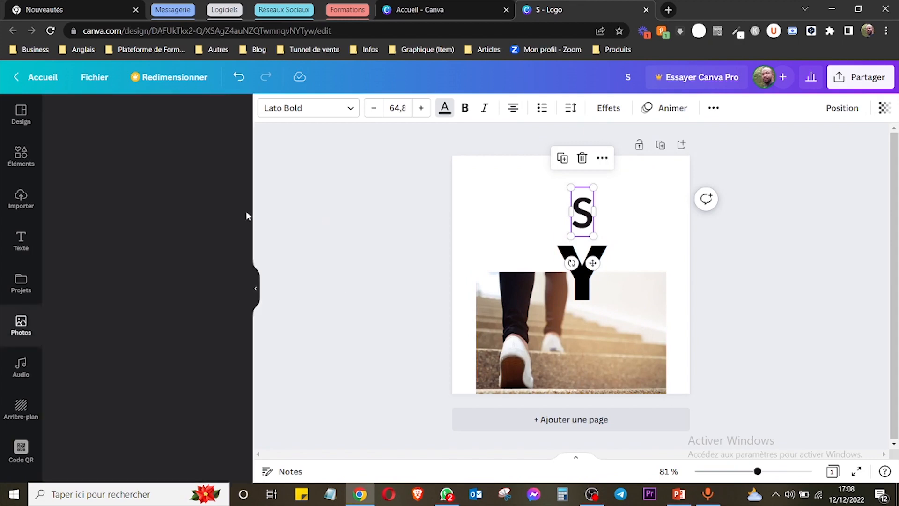
Examine the document, photo and default text colours, and check which elements on the page are selectable together.
left_click(445, 108)
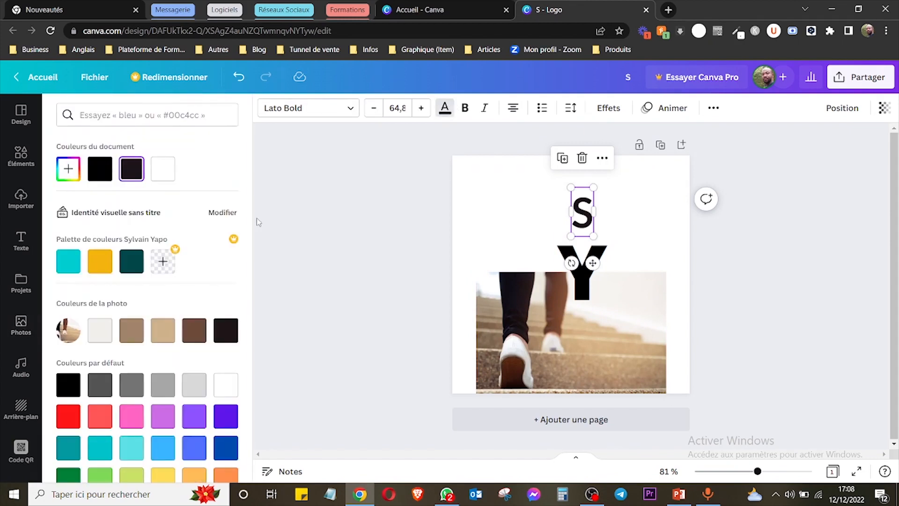
scroll(251, 281, "down", 1)
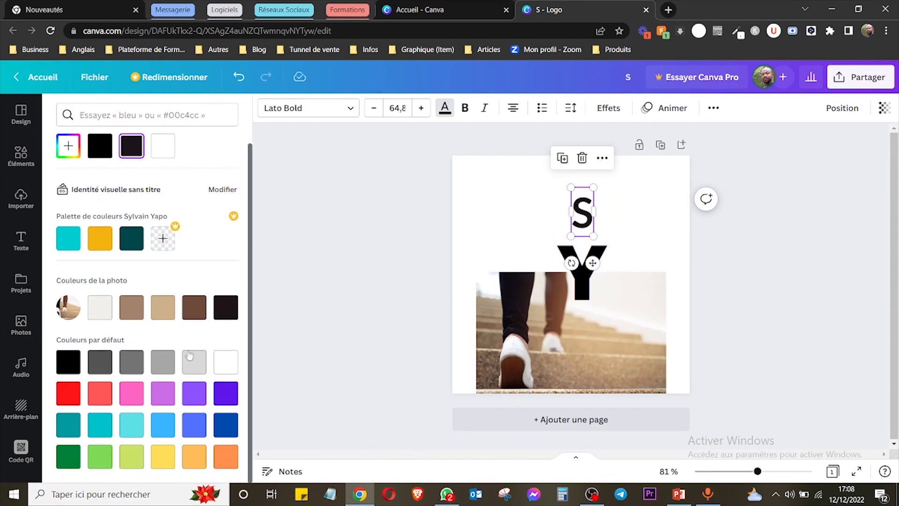
left_click(401, 183)
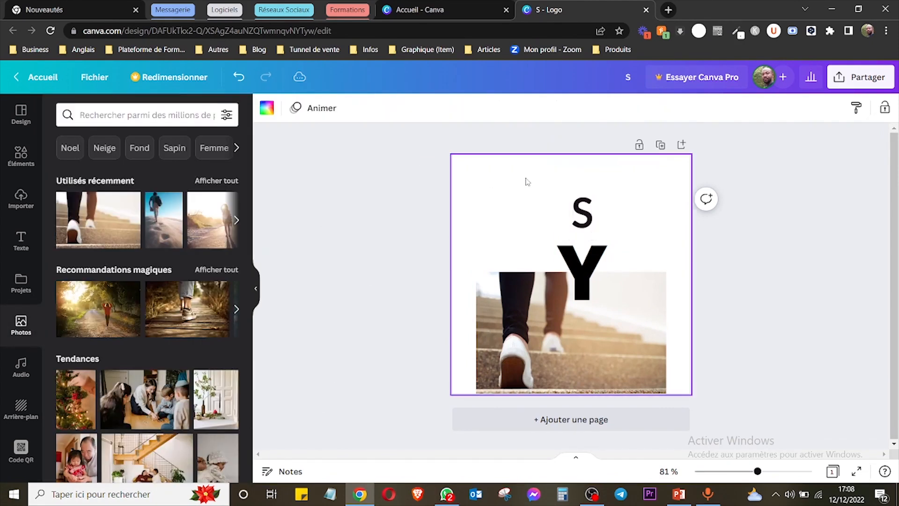
left_click_drag(463, 325, 754, 396)
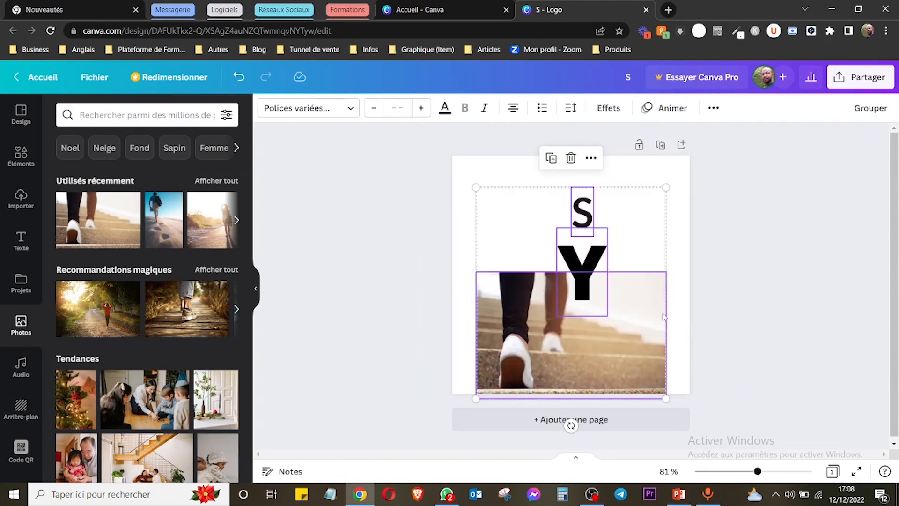
left_click(399, 267)
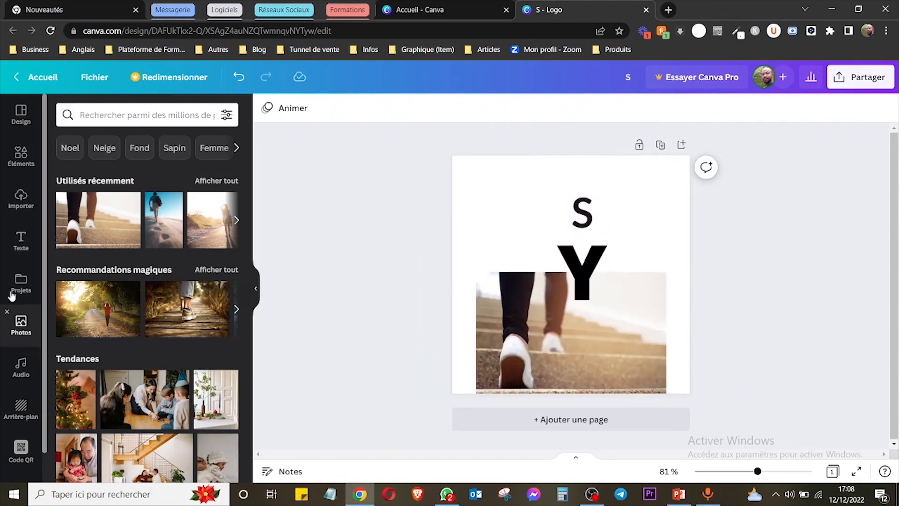
Add the recommended photo of a person on a forest path and place it above the stairs photo.
left_click(107, 305)
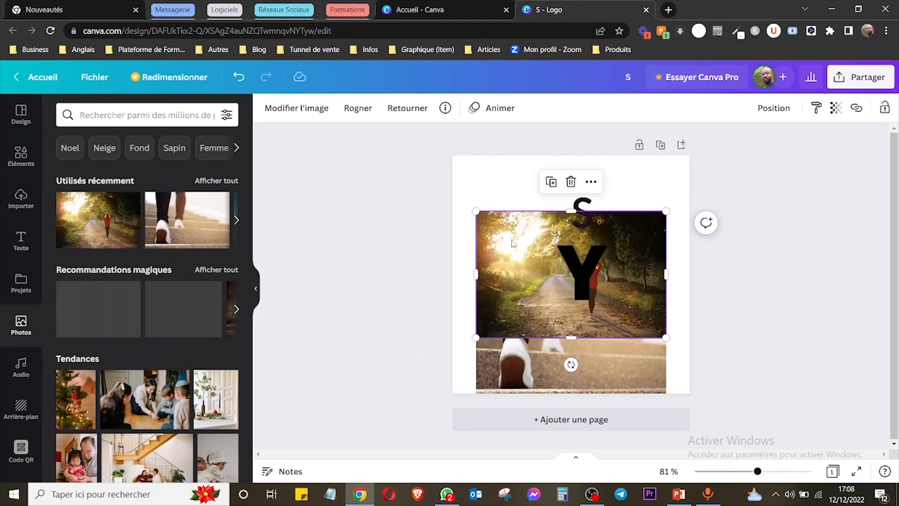
left_click_drag(547, 246, 551, 208)
left_click(458, 281)
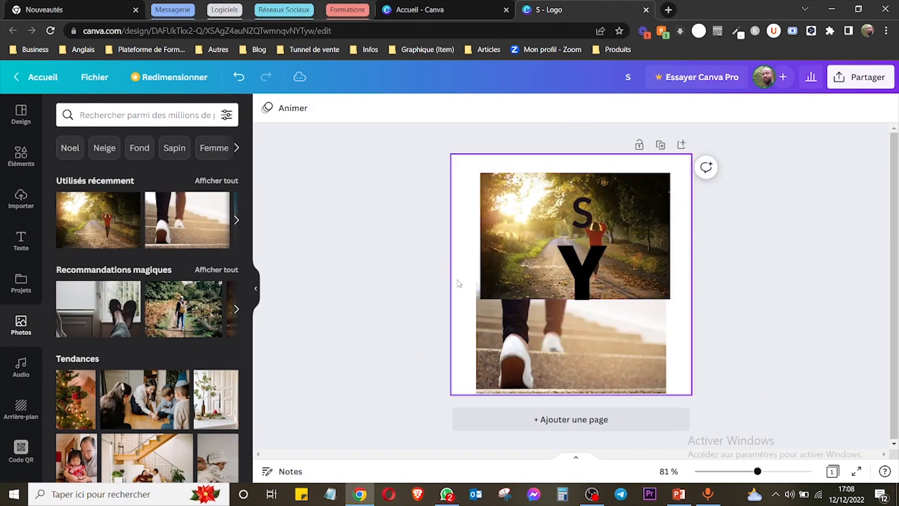
Move the "S" beside the stairs photo and examine the colours extracted from both photos.
left_click_drag(582, 211, 676, 324)
left_click(445, 109)
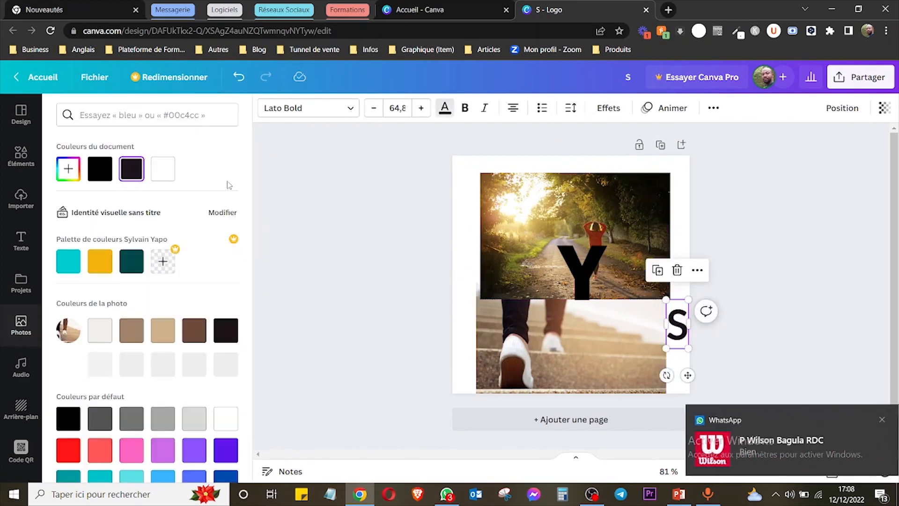
left_click(872, 420)
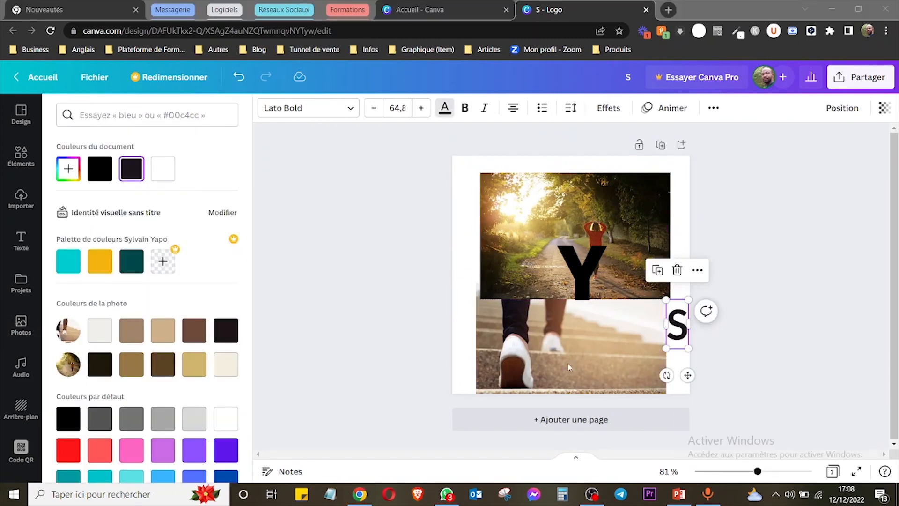
scroll(140, 356, "down", 1)
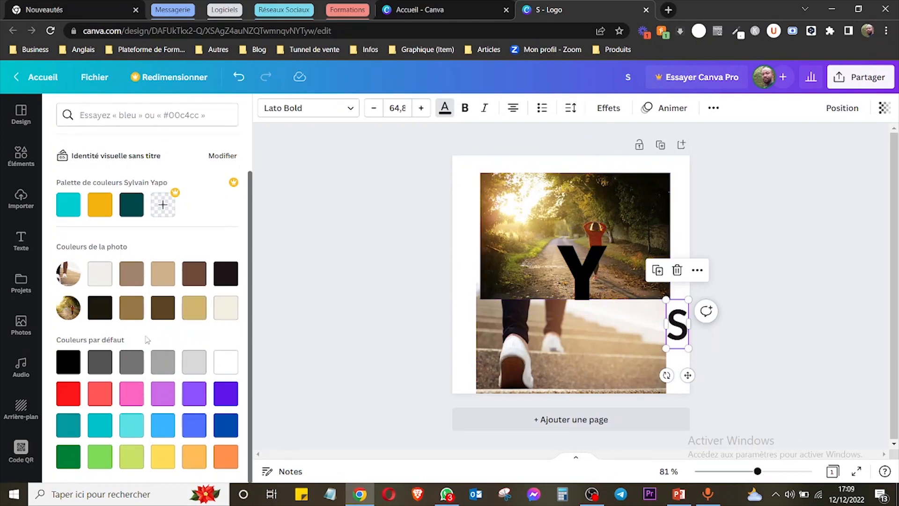
left_click(339, 221)
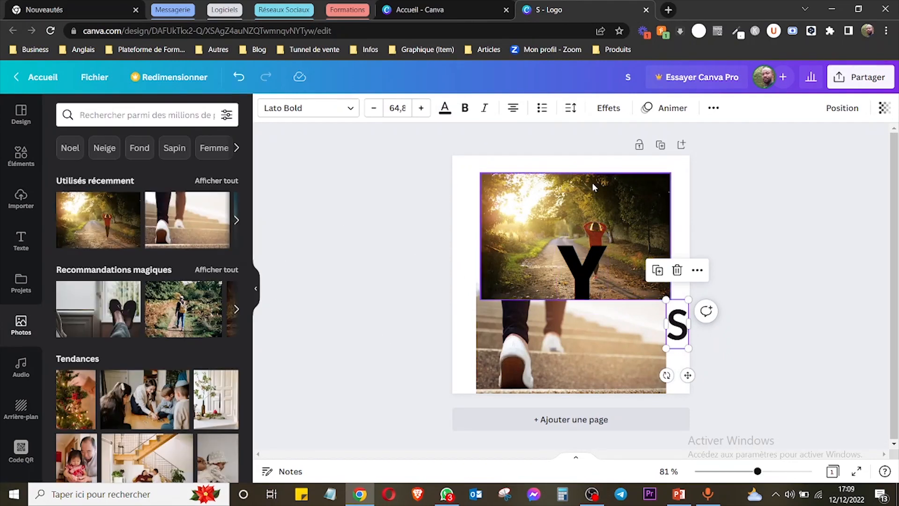
Delete the forest path photo and place the "Y" and "S" side by side above the stairs photo.
left_click(594, 185)
key("Delete")
left_click_drag(590, 253, 585, 201)
left_click(677, 324)
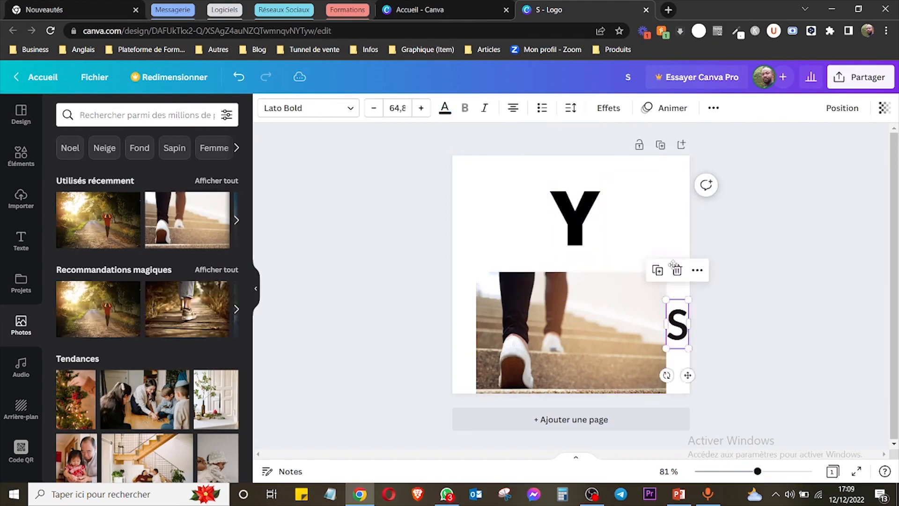
left_click_drag(677, 323, 649, 224)
Make the "S" bold and try switching italic on and off.
double_click(647, 223)
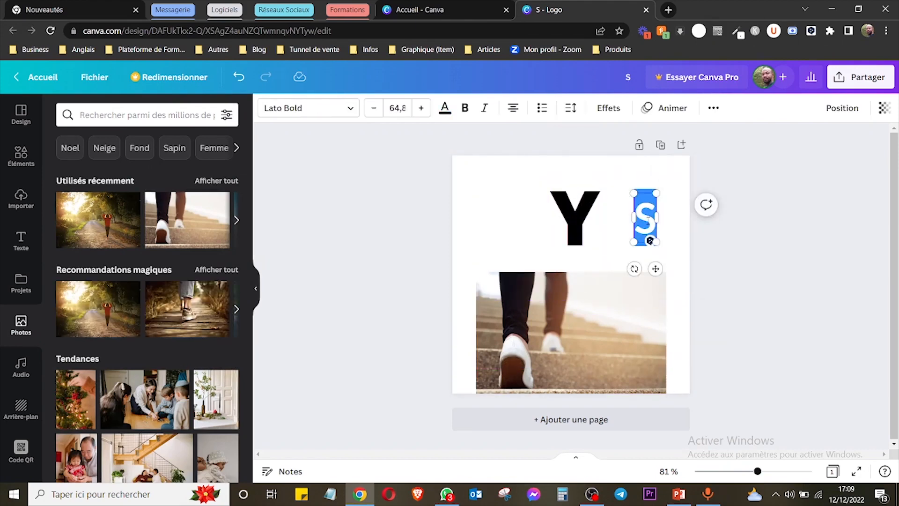
left_click(464, 111)
left_click(464, 111)
left_click(464, 111)
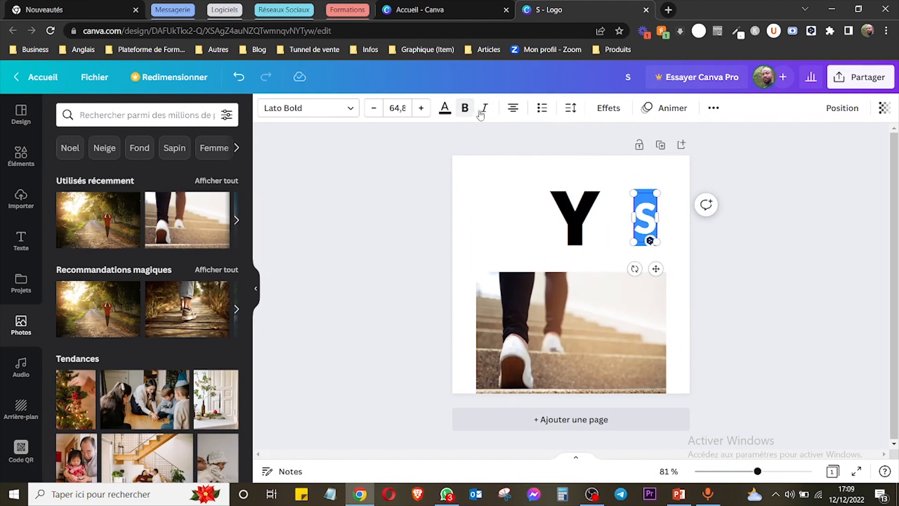
left_click(483, 110)
left_click(482, 110)
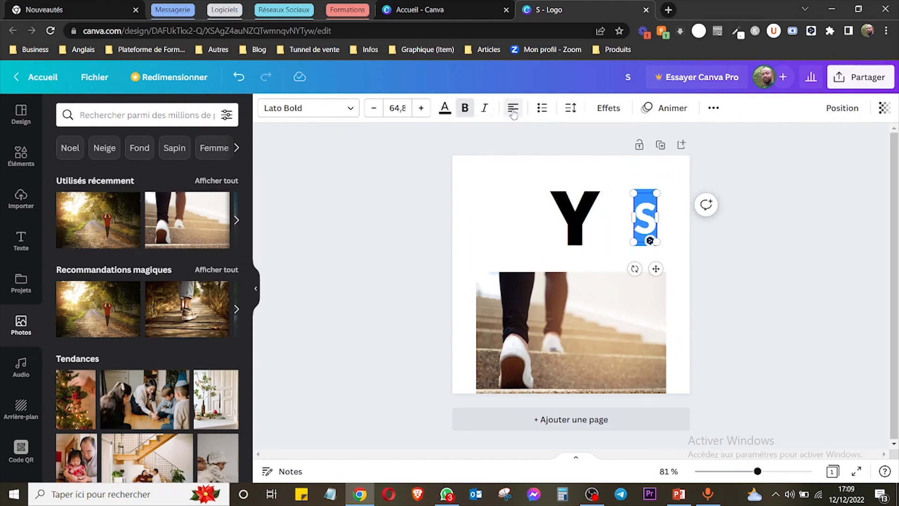
Change the "Y" text to "Yzgpzg,pz,g" at font size 34 and widen its text box.
left_click(560, 233)
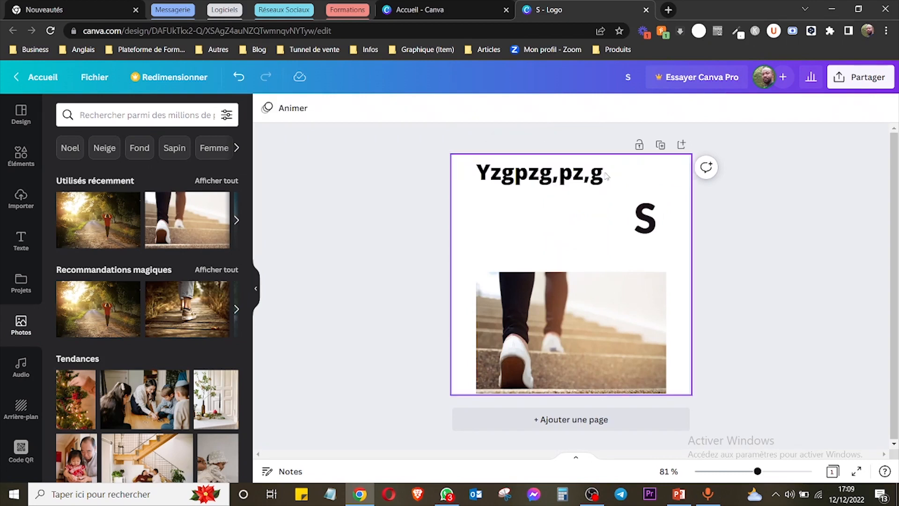
left_click(601, 179)
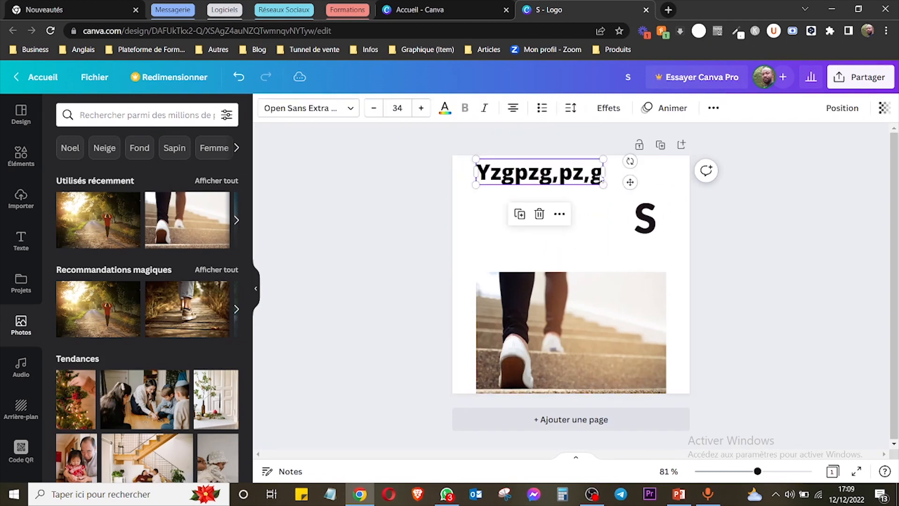
left_click_drag(616, 173, 678, 173)
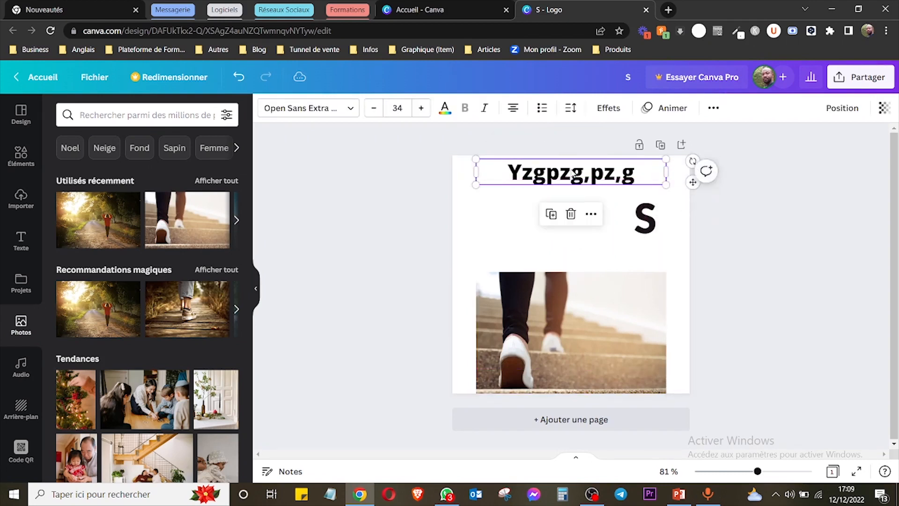
Right-align the "Yzgpzg,pz,g" text and format it as a bulleted list.
left_click(514, 109)
left_click(513, 108)
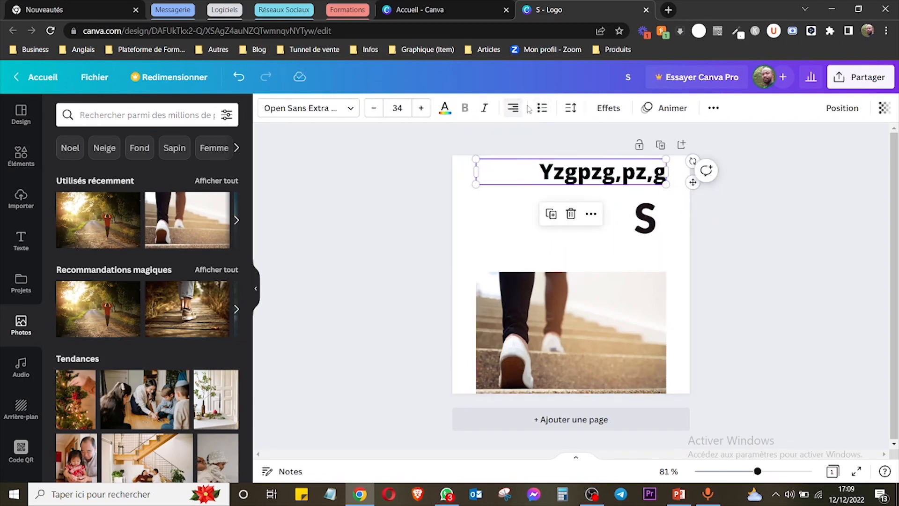
left_click(543, 108)
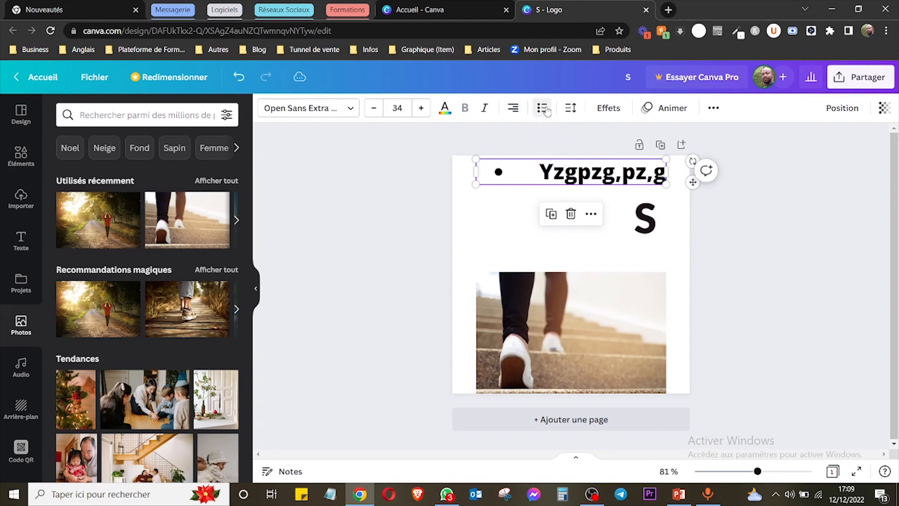
Set the letter spacing of the "Yzgpzg,pz,g" text to 158 and remove its bullet.
left_click(569, 108)
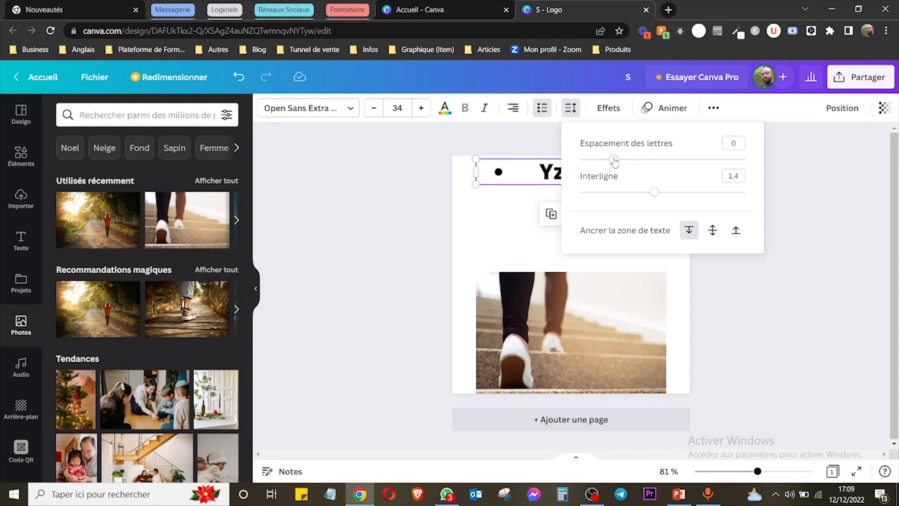
left_click_drag(614, 161, 640, 159)
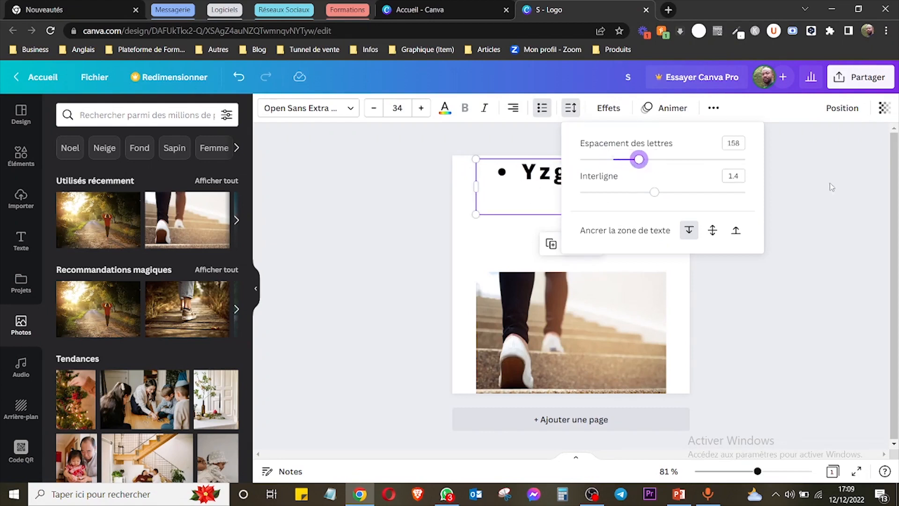
left_click(532, 180)
left_click(523, 171)
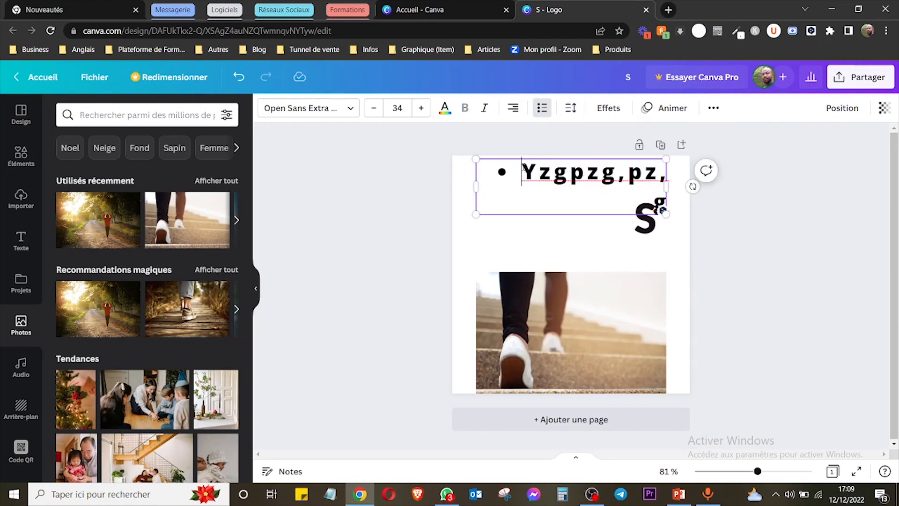
key("BackSpace")
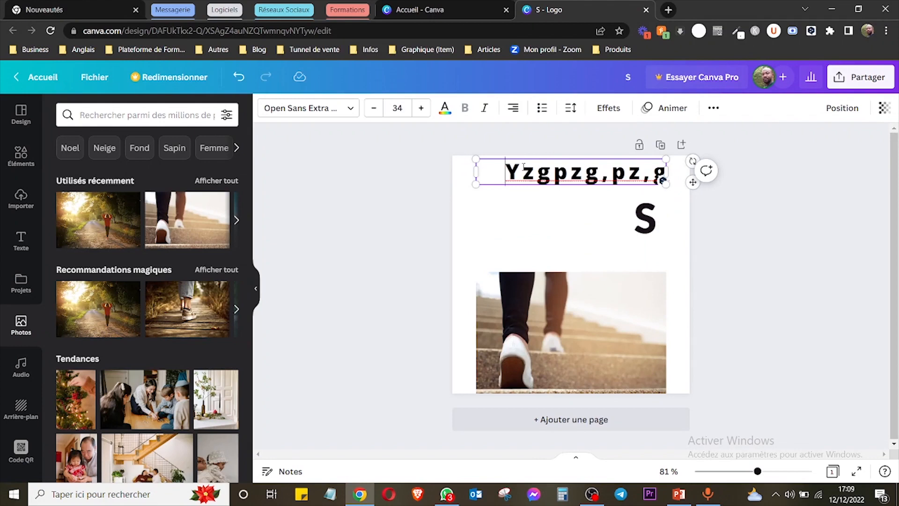
left_click(752, 259)
Slightly reduce the letter spacing of the "Yzgpzg,pz,g" text and slightly increase its line spacing.
left_click(595, 165)
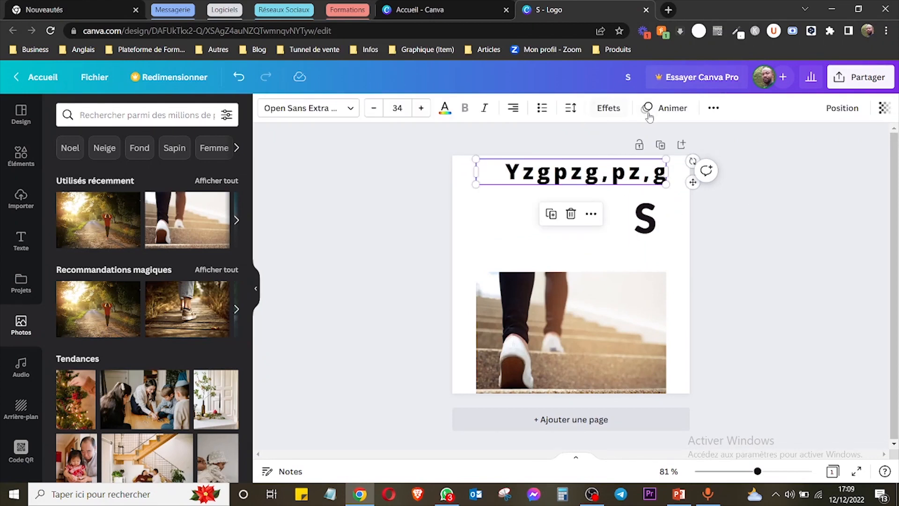
left_click(571, 107)
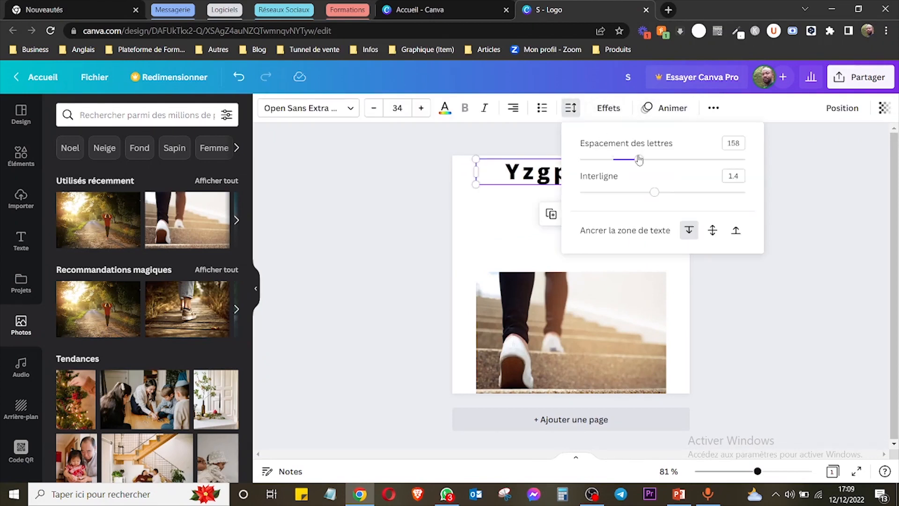
mouse_move(639, 160)
left_mouse_down()
mouse_move(680, 158)
mouse_move(616, 160)
mouse_move(639, 160)
left_mouse_up()
mouse_move(655, 192)
left_mouse_down()
mouse_move(688, 192)
mouse_move(658, 192)
left_mouse_up()
left_click(800, 175)
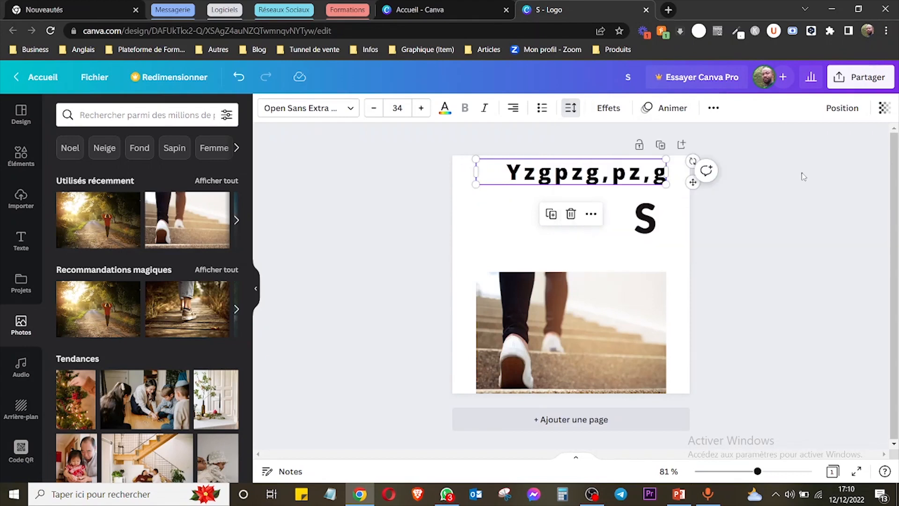
Apply the Ombres effect to the "Yzgpzg,pz,g" text with the golden yellow palette colour.
left_click(609, 108)
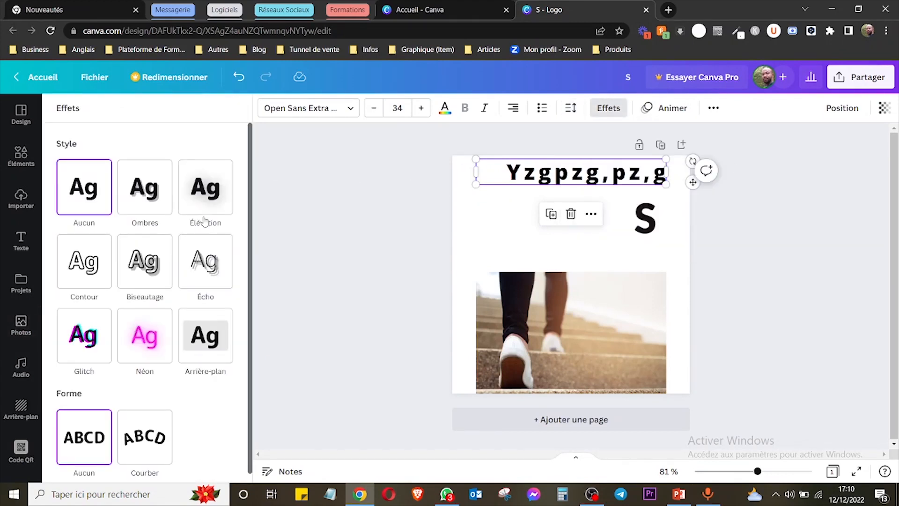
left_click(151, 192)
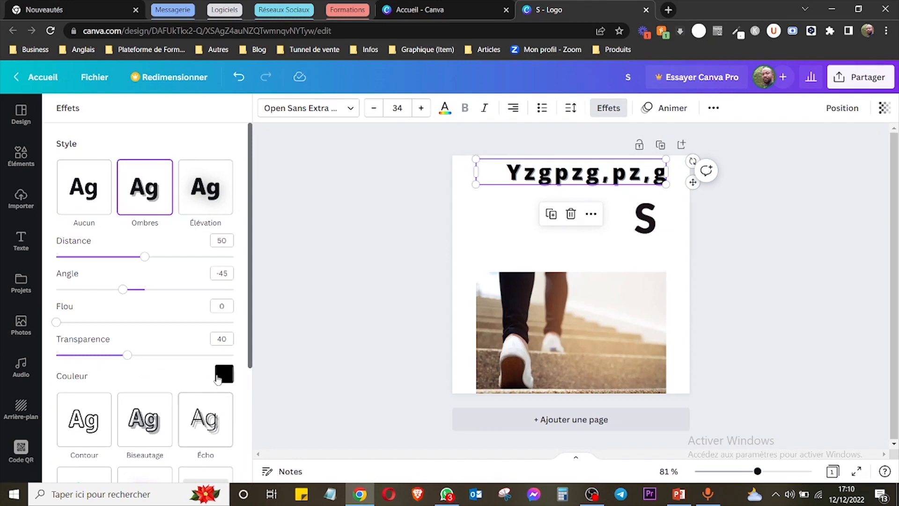
left_click(224, 374)
left_click(211, 307)
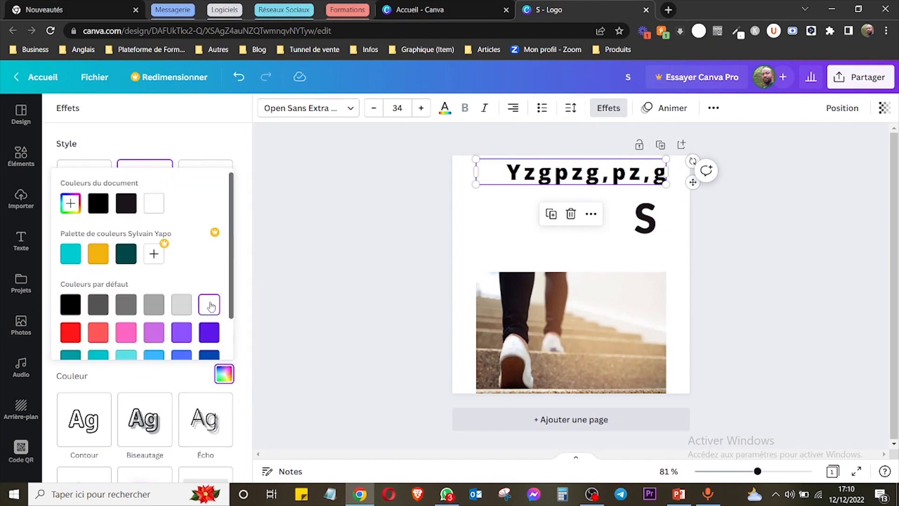
left_click(98, 253)
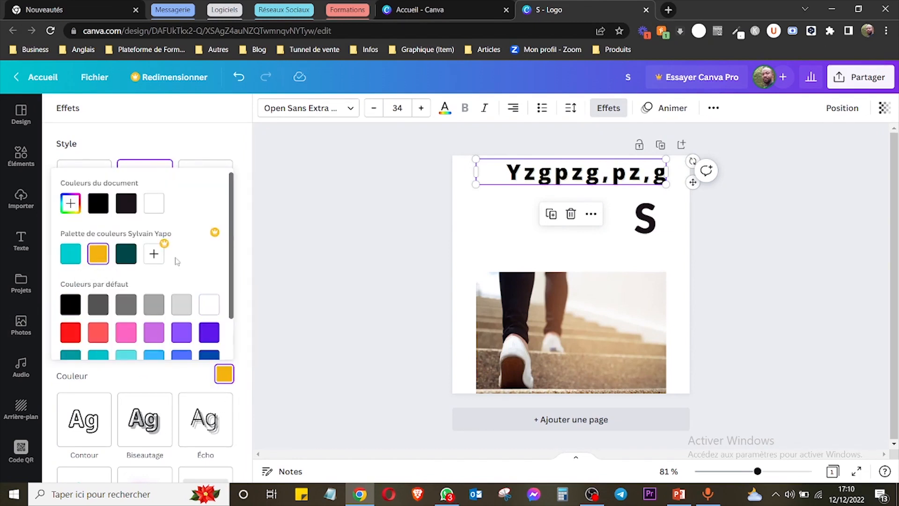
left_click(193, 139)
Set the shadow's distance to 65, angle to -74 and blur to 42, and raise its transparency.
left_click_drag(146, 257, 172, 256)
mouse_move(123, 289)
left_mouse_down()
mouse_move(86, 289)
mouse_move(108, 290)
left_mouse_up()
left_click_drag(61, 323, 131, 322)
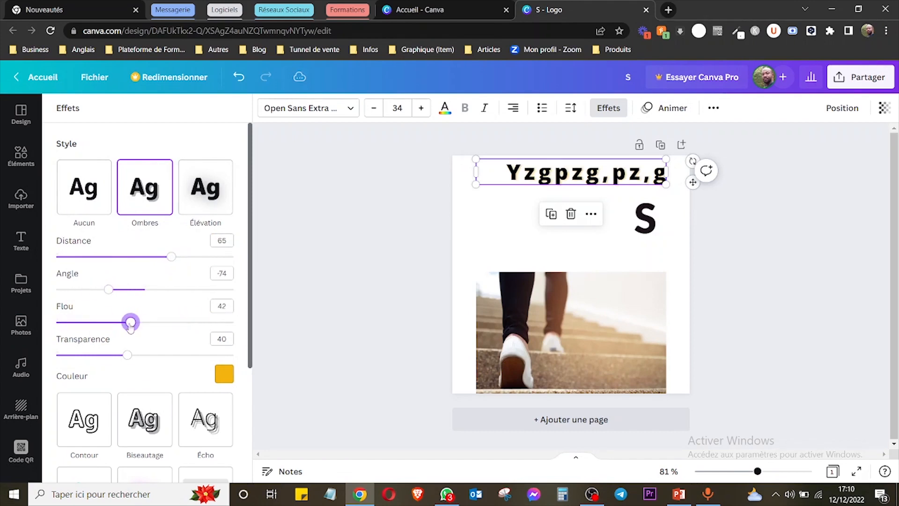
left_click_drag(127, 354, 206, 355)
Switch the text effect to Élévation and set its intensity to 79.
left_click(212, 198)
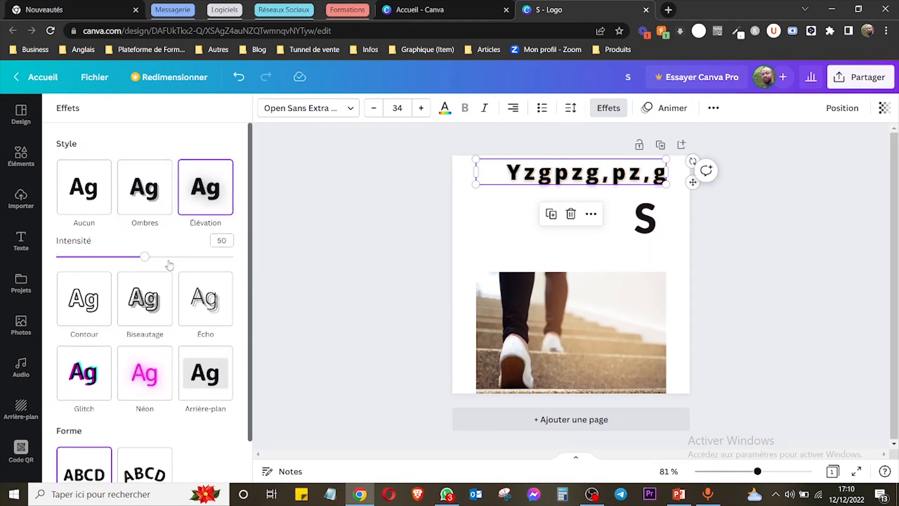
left_click_drag(149, 261, 207, 258)
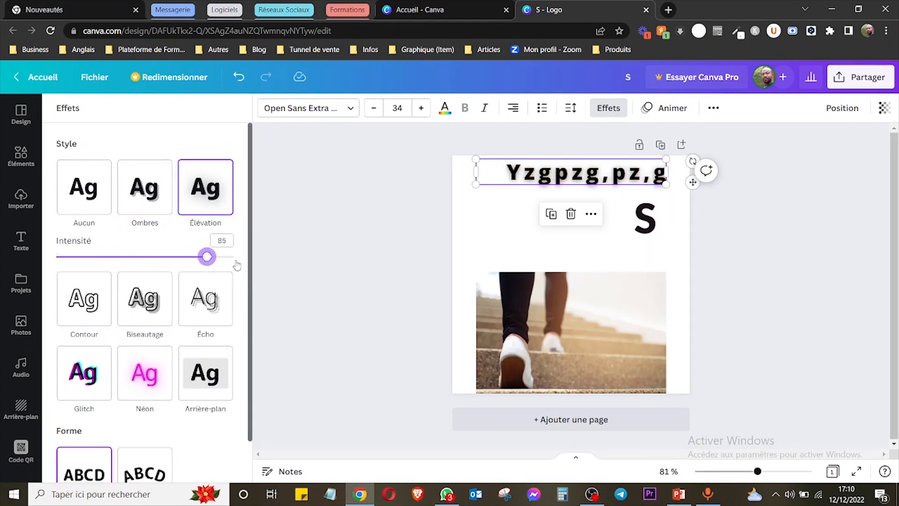
scroll(253, 304, "down", 1)
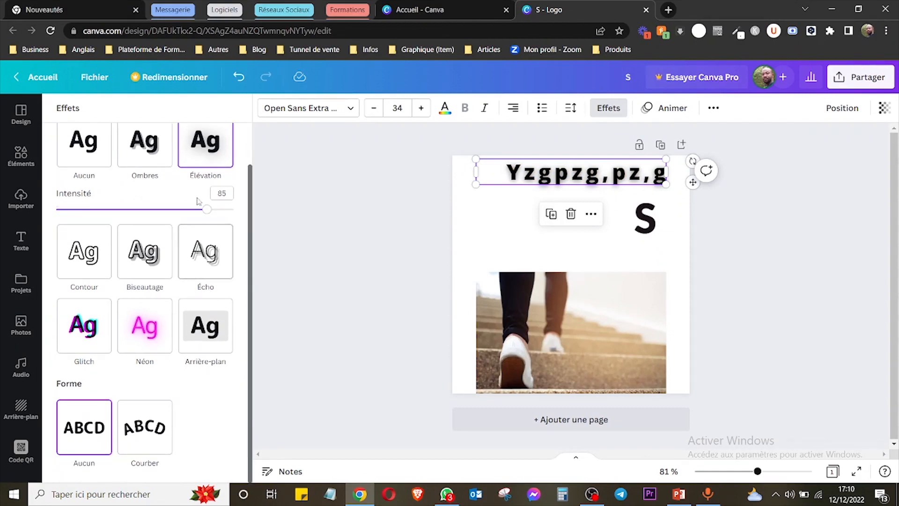
mouse_move(208, 209)
left_mouse_down()
mouse_move(145, 209)
mouse_move(198, 209)
left_mouse_up()
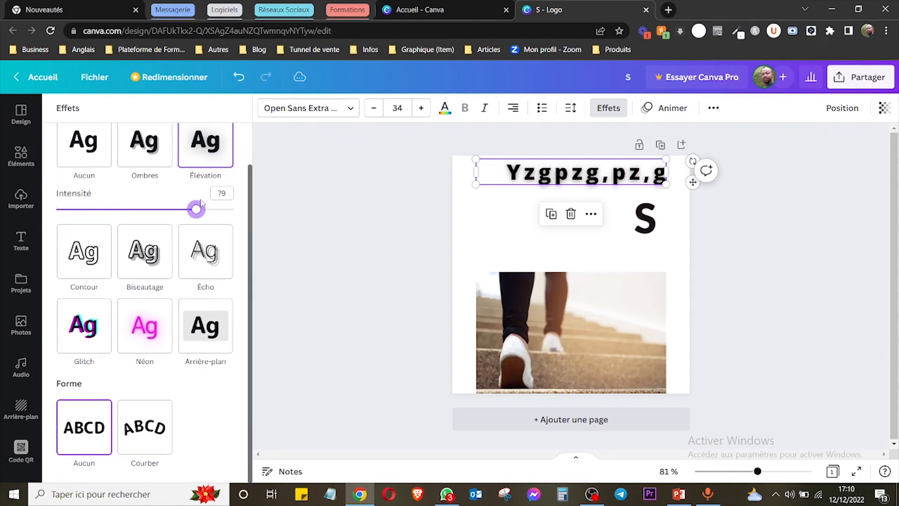
Try the Biseautage effect on the text with the golden yellow palette colour.
scroll(235, 262, "up", 1)
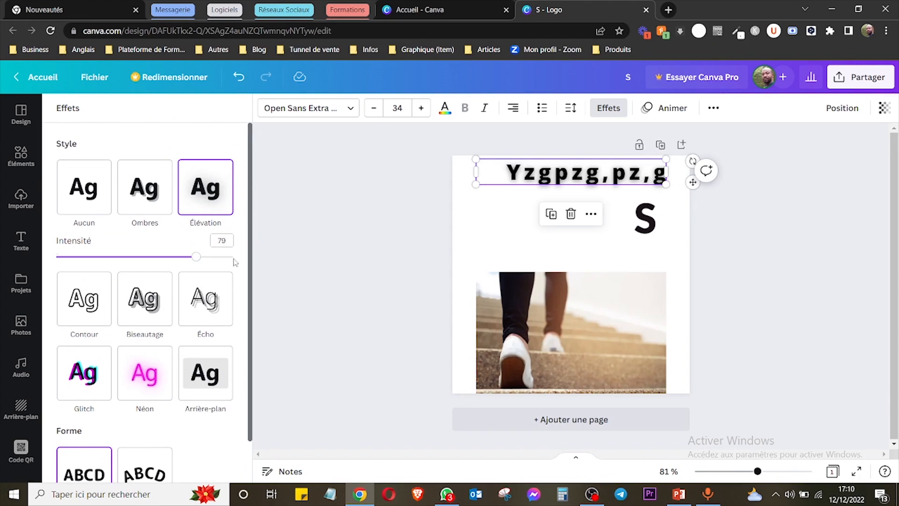
left_click(144, 298)
left_click(223, 416)
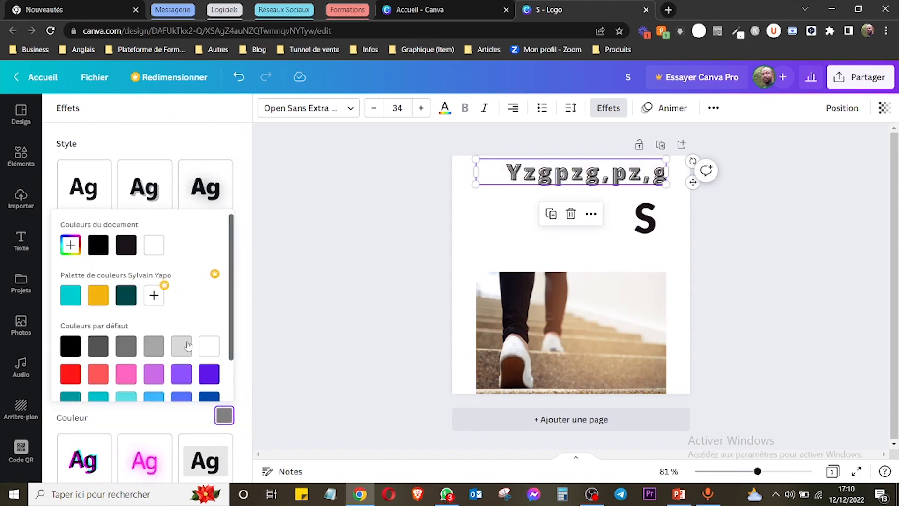
left_click(97, 295)
Give the "Yzgpzg,pz,g" text the Élévation effect with an intensity of 56.
left_click(205, 195)
left_click(206, 196)
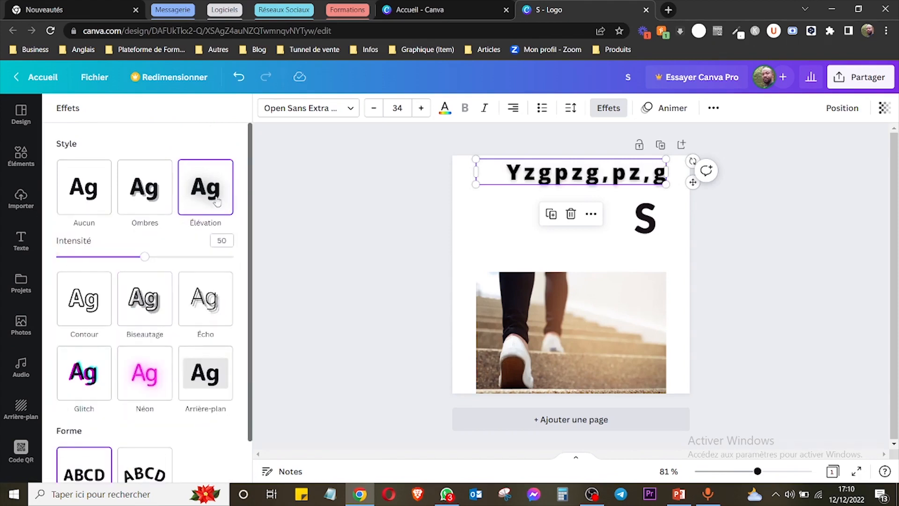
mouse_move(145, 256)
left_mouse_down()
mouse_move(94, 257)
mouse_move(155, 257)
left_mouse_up()
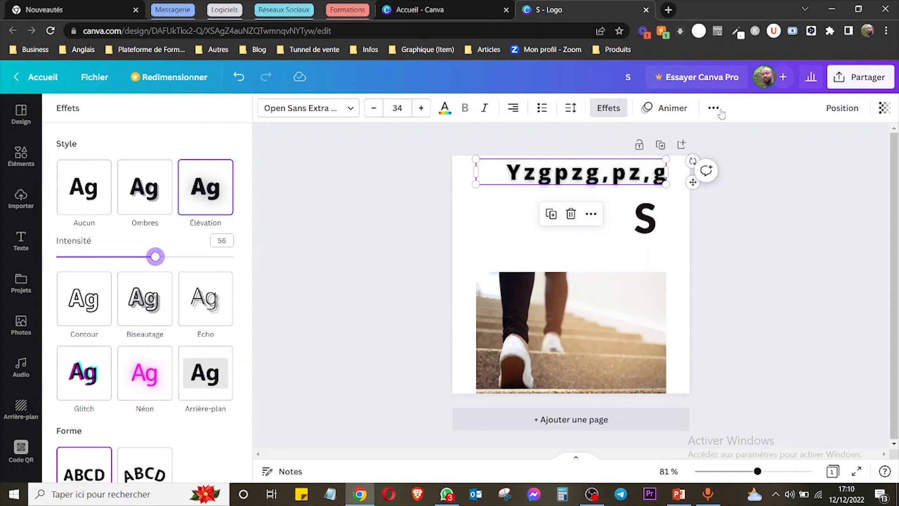
Try the Fondu animation on the "Yzgpzg,pz,g" text, settle on Lever on entry, and return to the photo library.
left_click(672, 110)
left_click(198, 195)
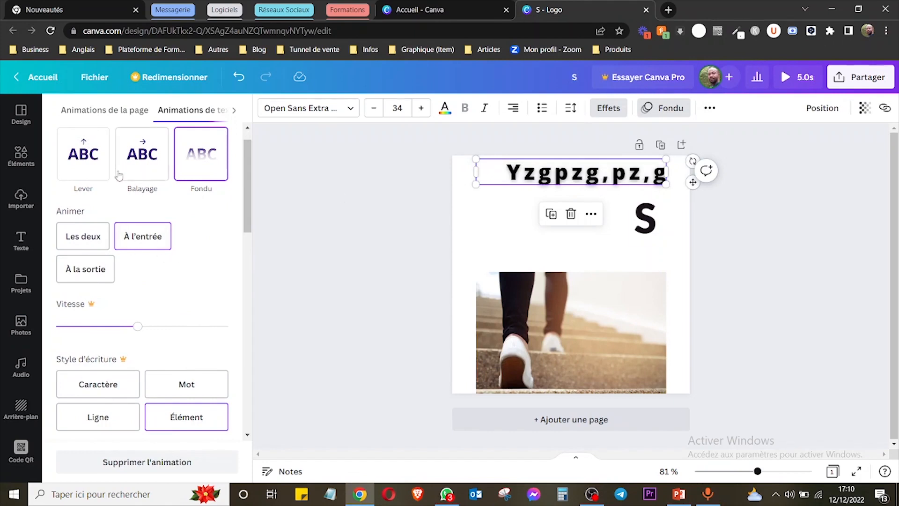
left_click(93, 174)
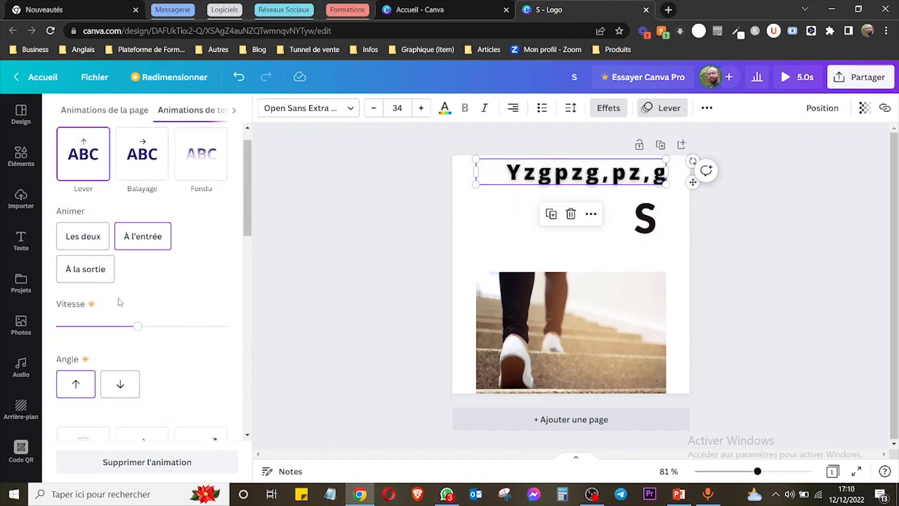
left_click(136, 326)
left_click(21, 324)
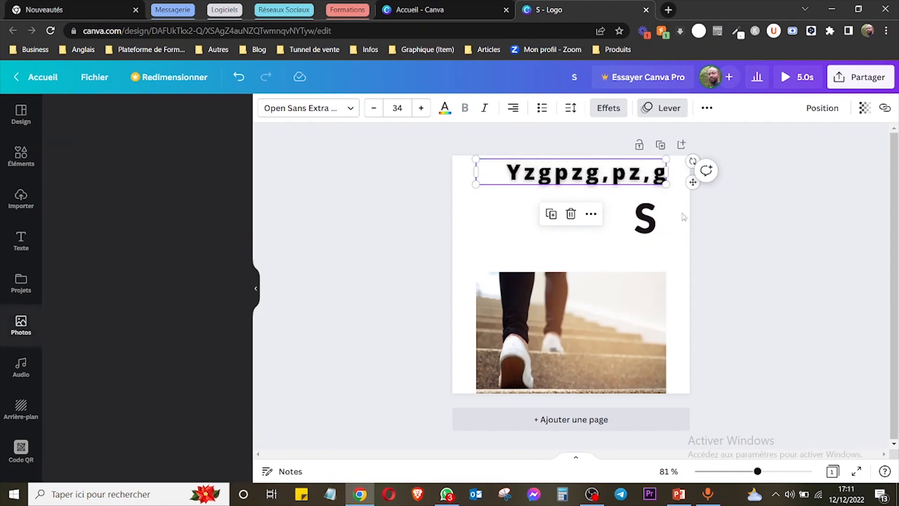
Try underlining and uppercase on the "Yzgpzg,pz,g" text, switching each off again.
left_click(707, 107)
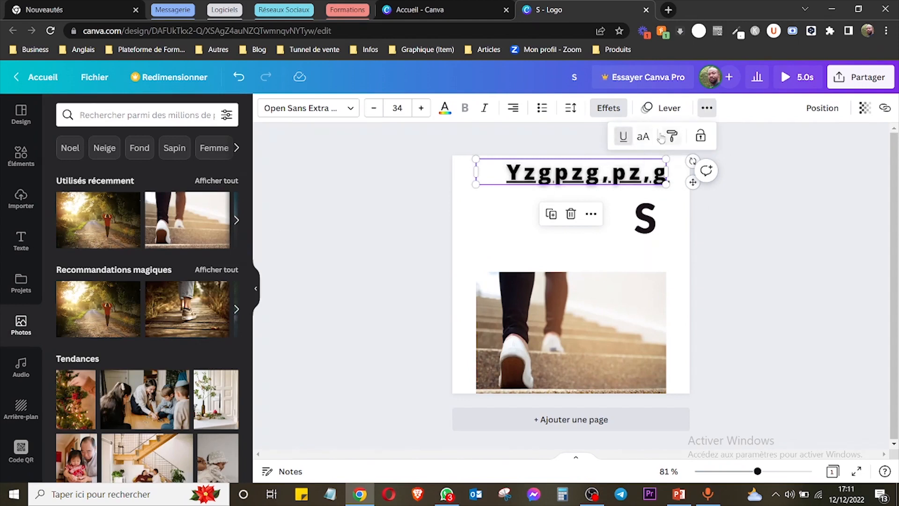
left_click(621, 141)
left_click(622, 140)
left_click(622, 141)
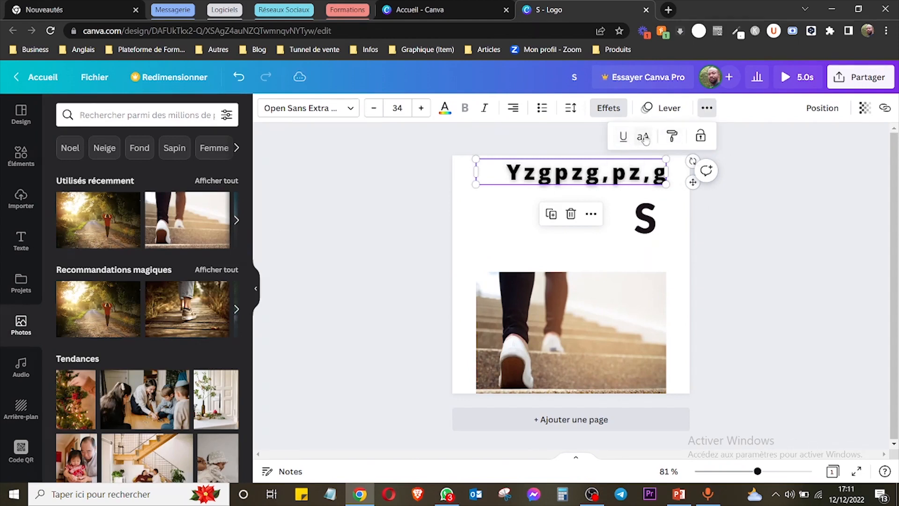
left_click(644, 138)
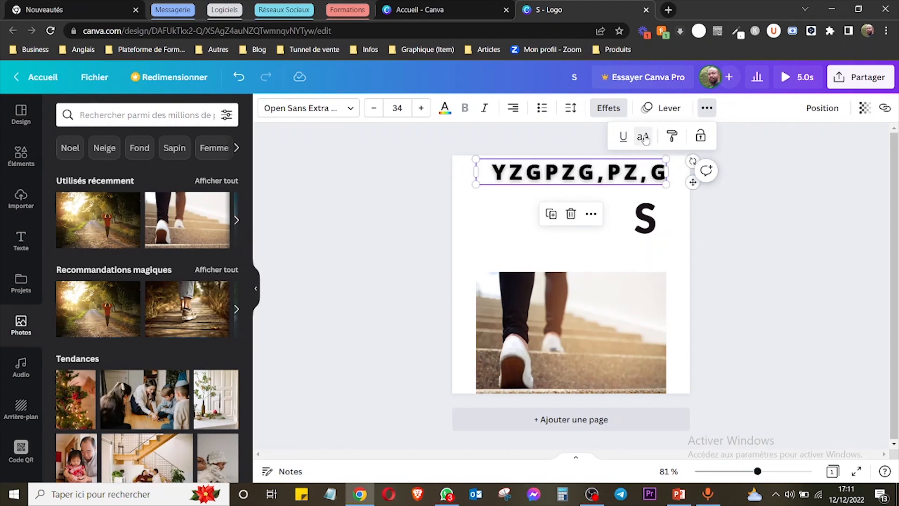
left_click(644, 137)
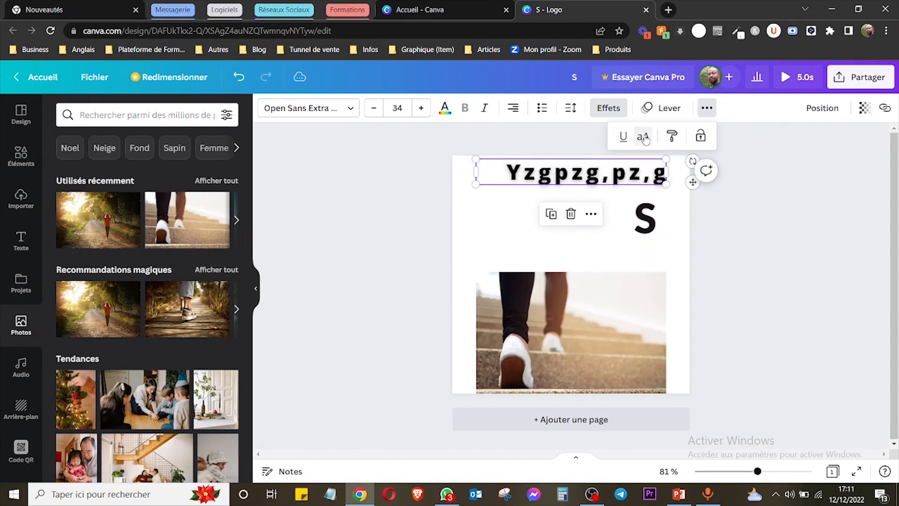
Copy the style of the "Yzgpzg,pz,g" text and apply it to the "S".
left_click(672, 136)
left_click(579, 177)
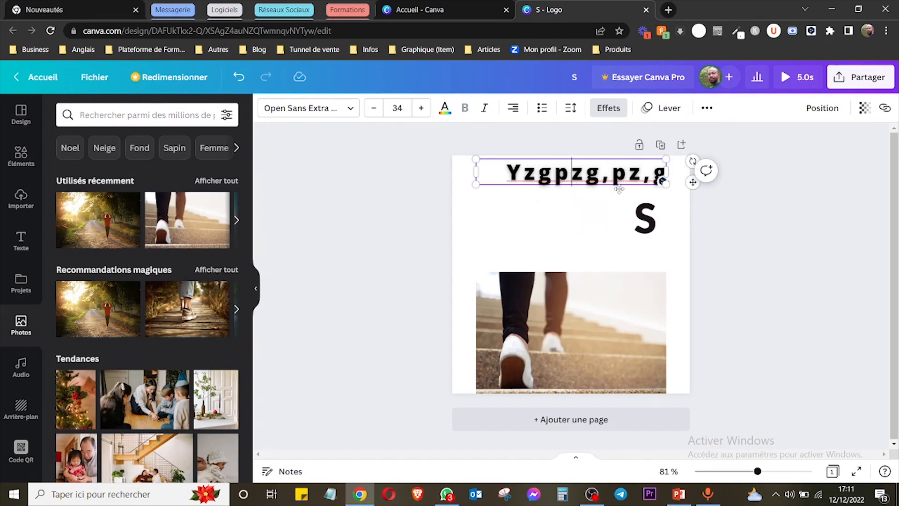
double_click(581, 171)
left_click(581, 172)
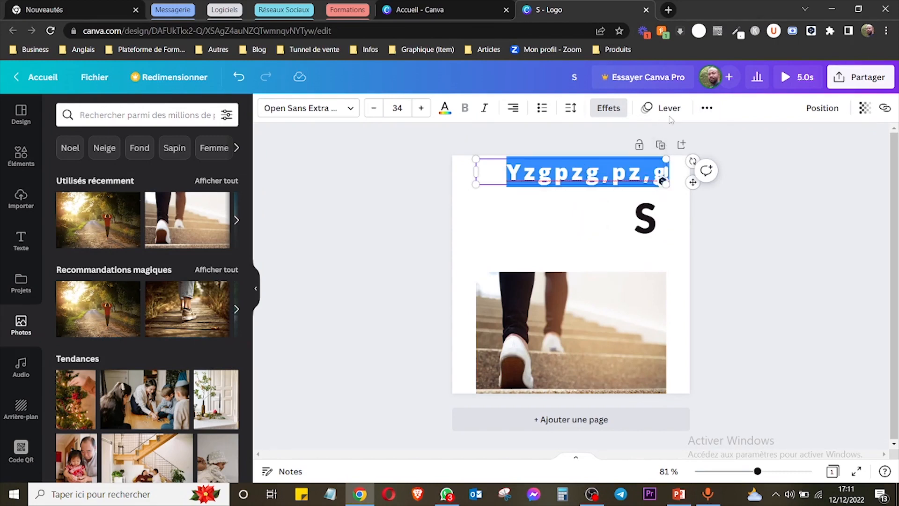
left_click(707, 108)
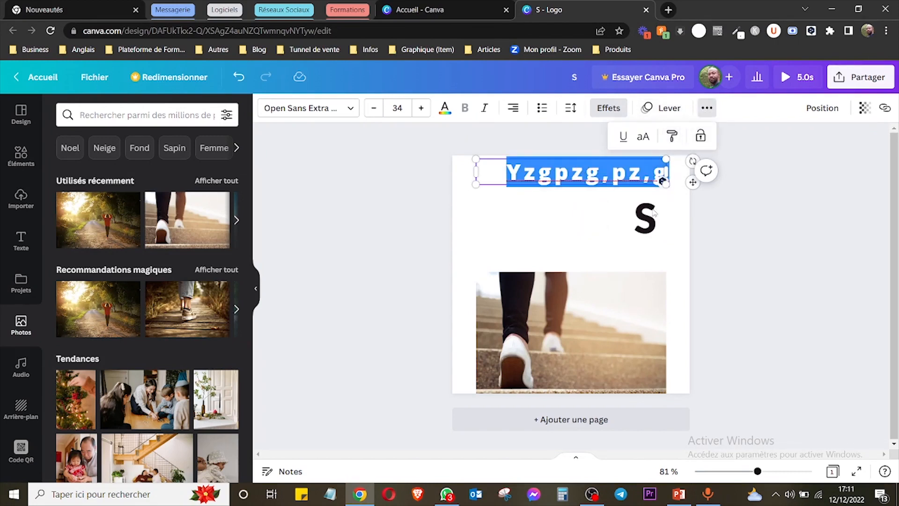
left_click(672, 137)
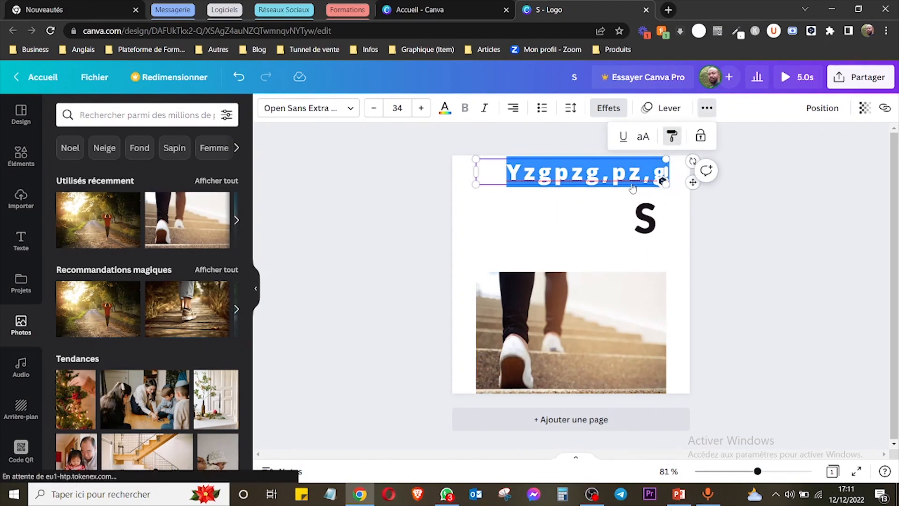
left_click(645, 218)
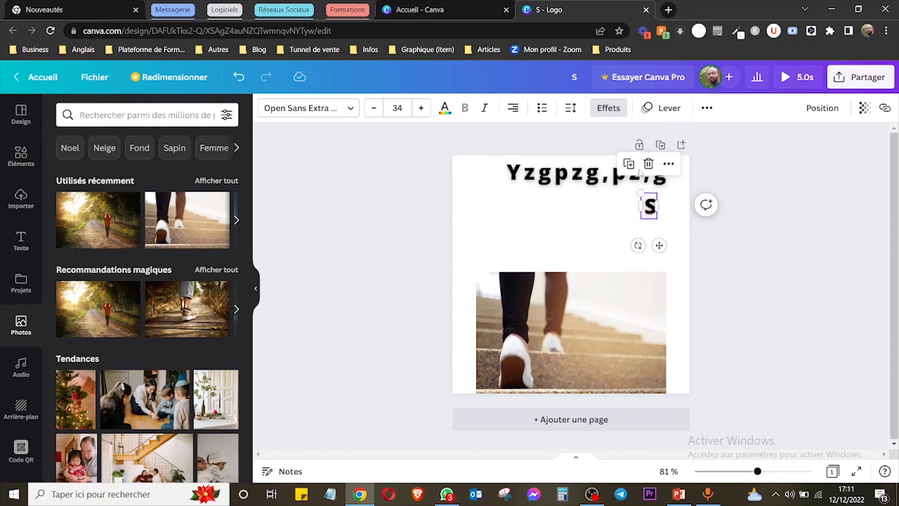
Enlarge the "S" to font size 72,4, move it below the "Yzgpzg,pz,g" text, and reselect that text.
left_click_drag(640, 193, 584, 187)
left_click(735, 248)
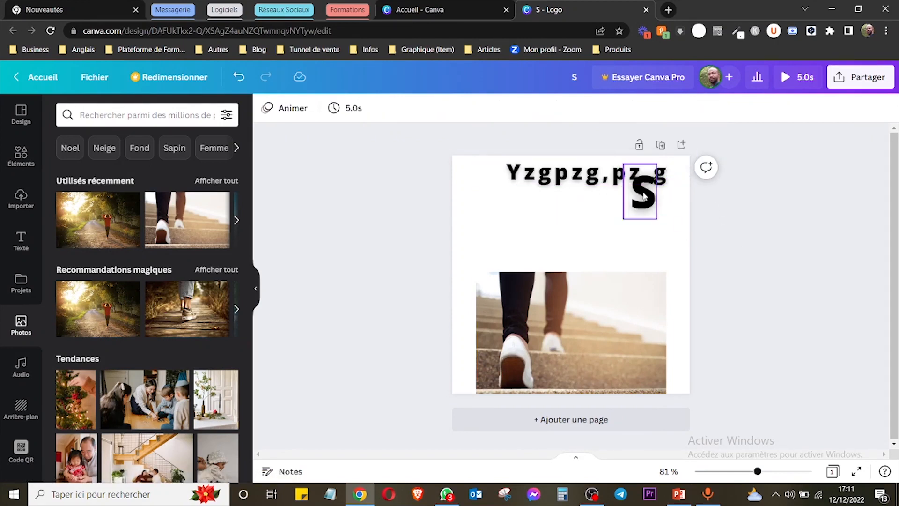
left_click_drag(644, 197, 644, 227)
left_click(707, 108)
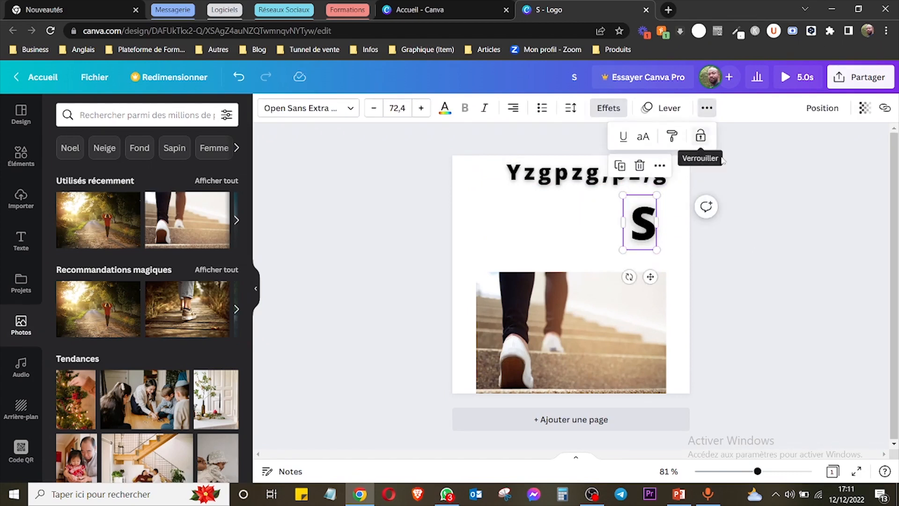
left_click(547, 165)
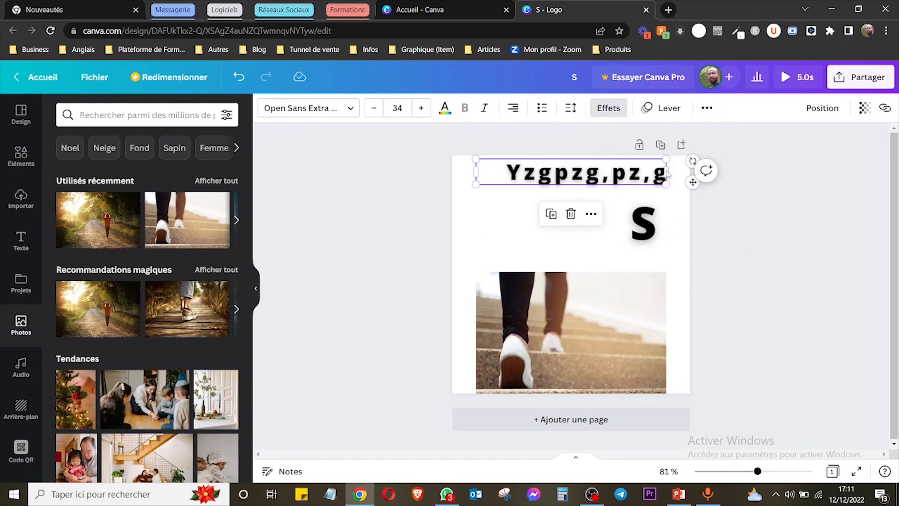
Try locking the "Yzgpzg,pz,g" text in place, and unlock it again.
left_click(703, 111)
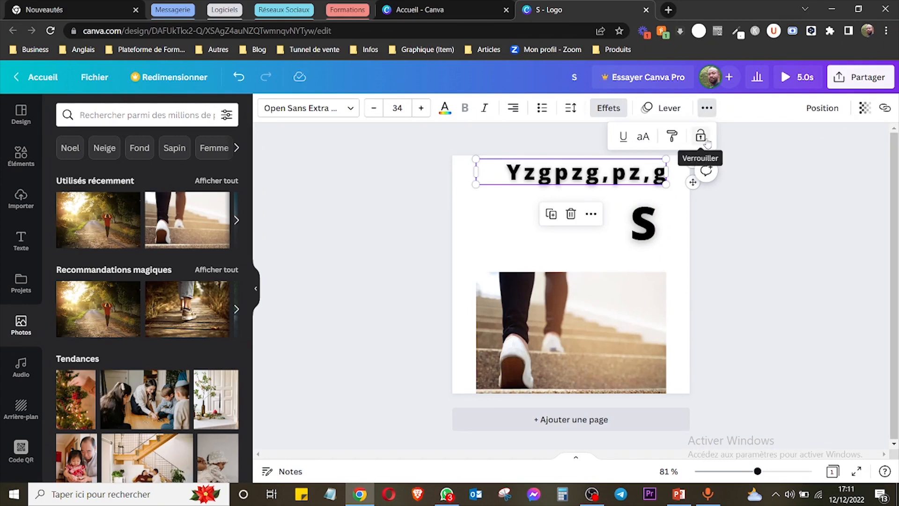
left_click(701, 135)
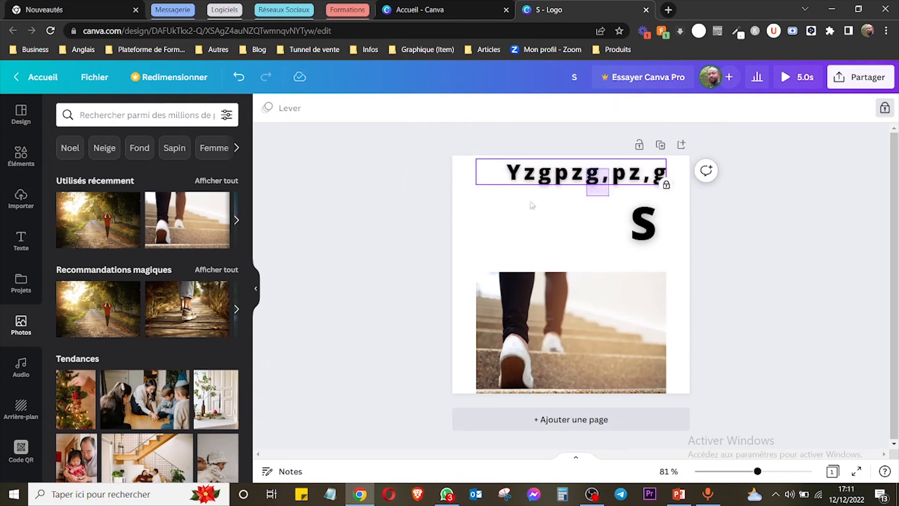
left_click(509, 192)
left_click(581, 172)
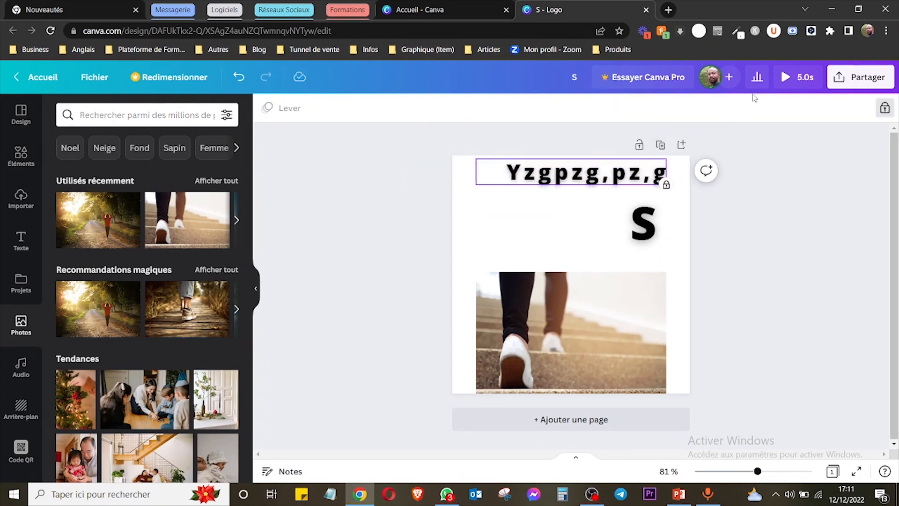
left_click(884, 110)
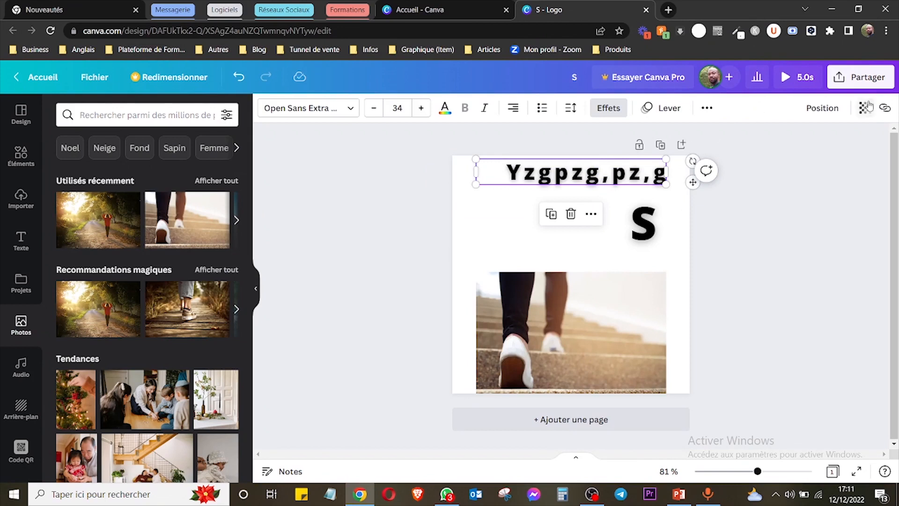
left_click(822, 107)
left_click(596, 341)
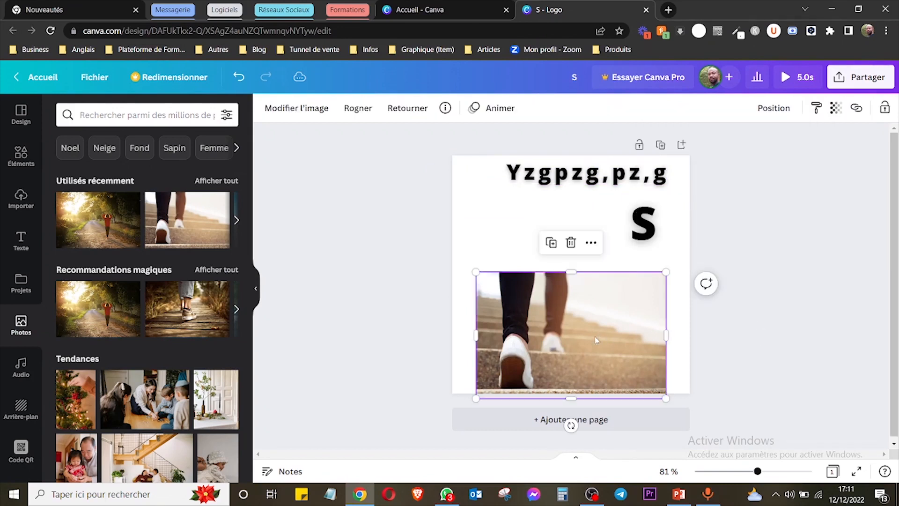
left_click(796, 110)
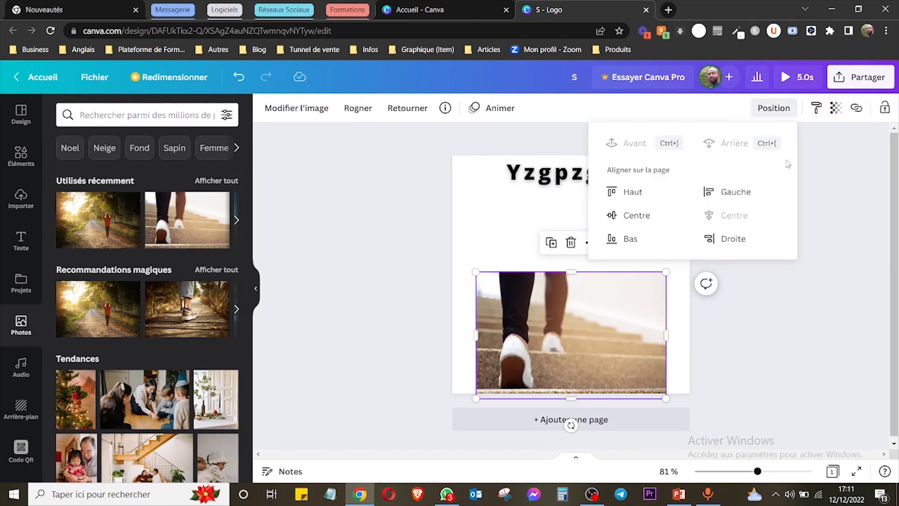
left_click(826, 146)
Align the "S" to the centre of the page both vertically and horizontally.
left_click(656, 236)
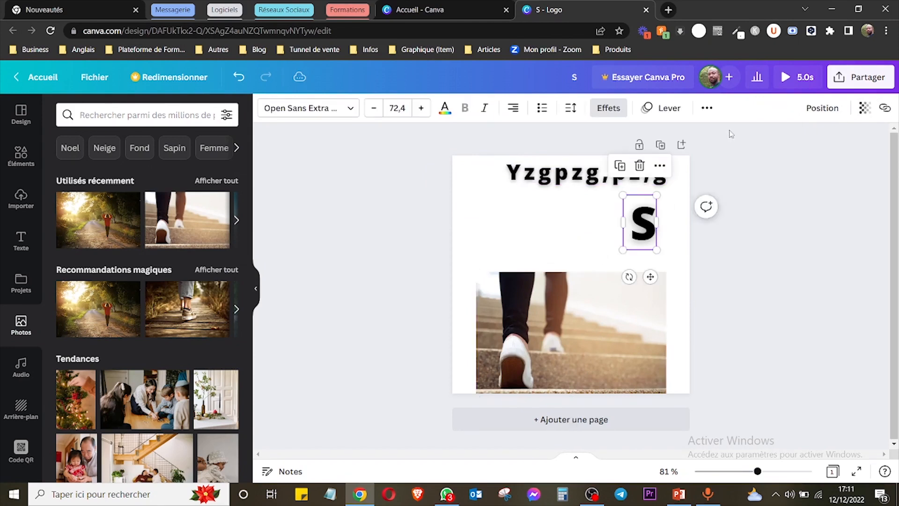
left_click(805, 109)
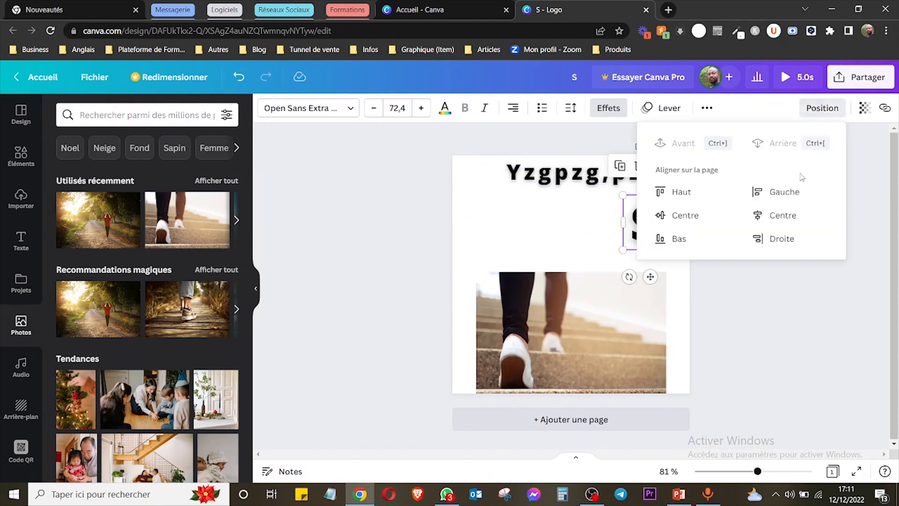
left_click(685, 215)
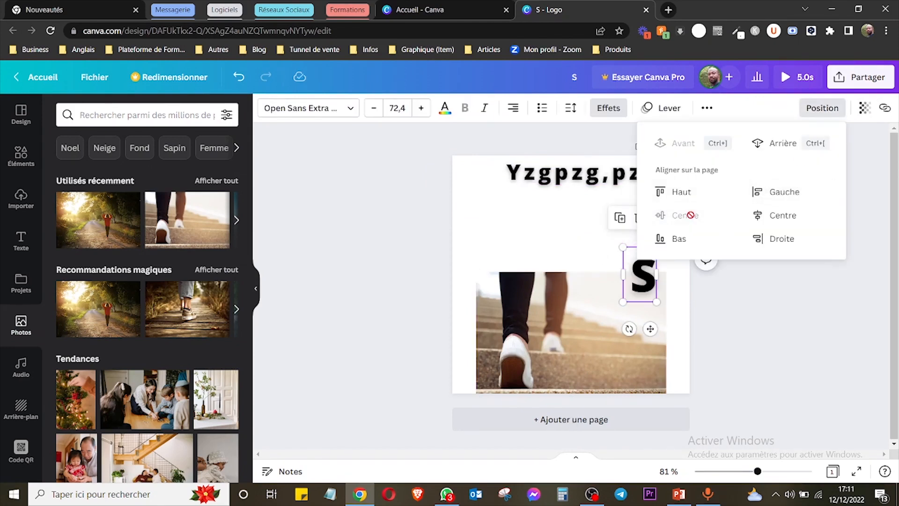
left_click(783, 215)
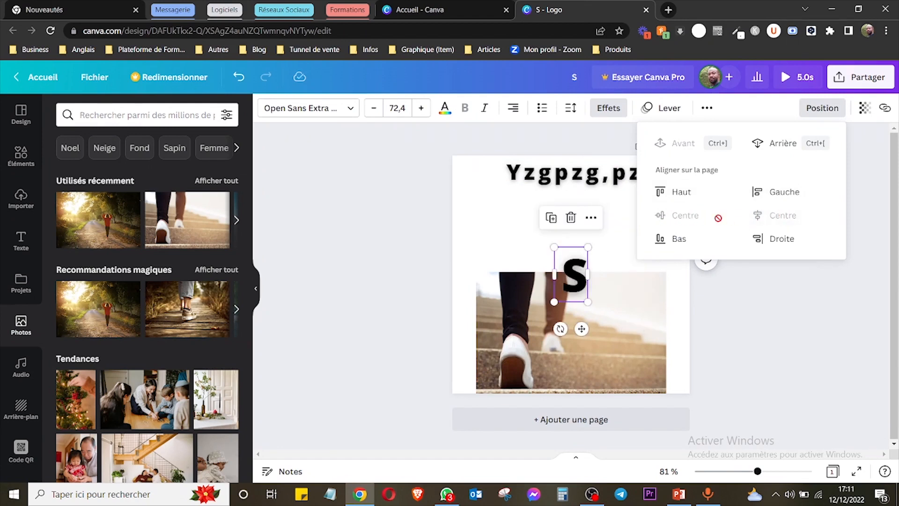
Try aligning the "S" to the page's top and left edges, and return it to the page centre.
left_click(682, 192)
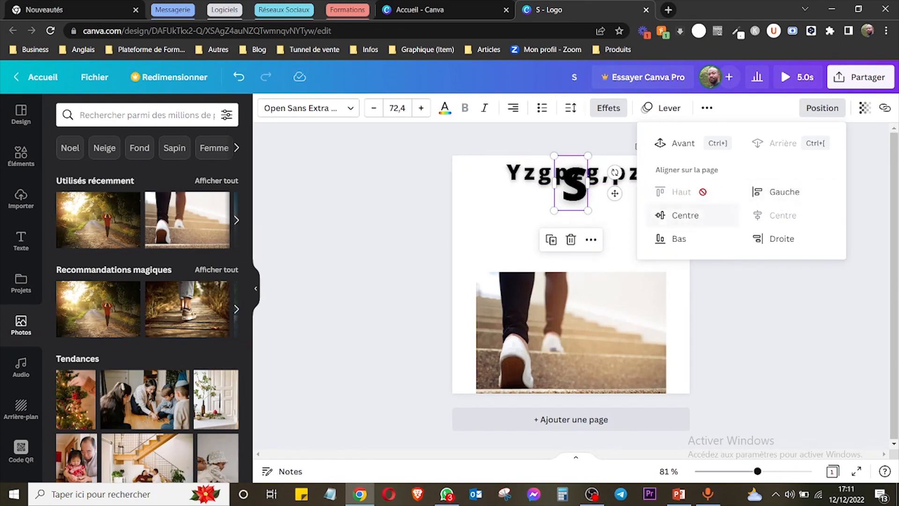
left_click(791, 193)
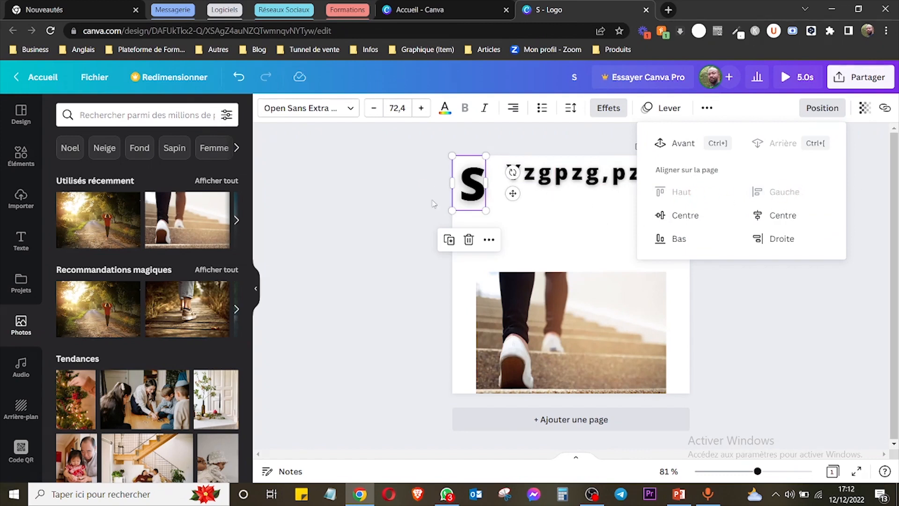
left_click(685, 215)
left_click(783, 215)
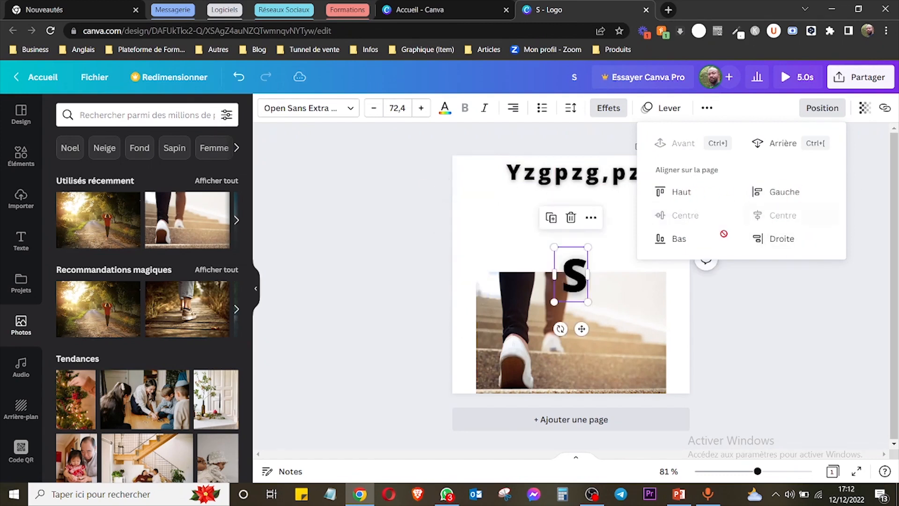
left_click(406, 231)
Select both texts and the photo together and align them with each other on their vertical centre.
left_click_drag(420, 146, 738, 403)
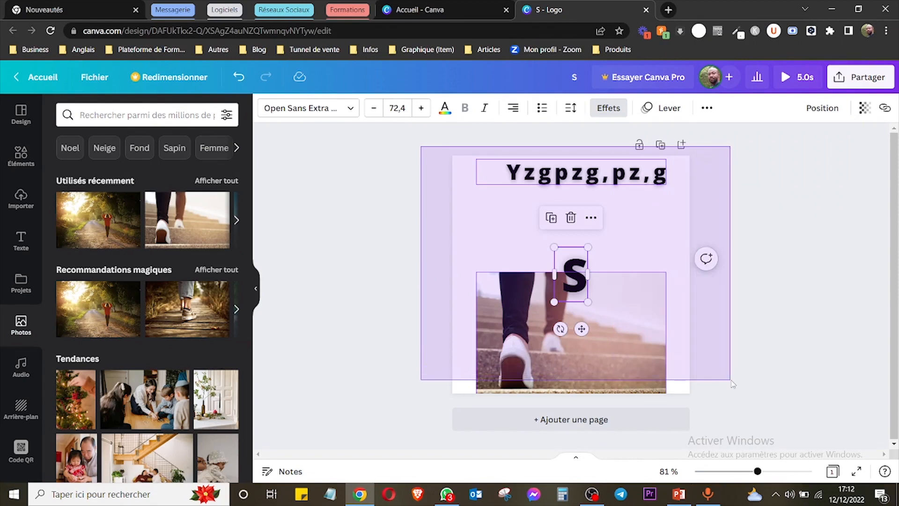
left_click(713, 107)
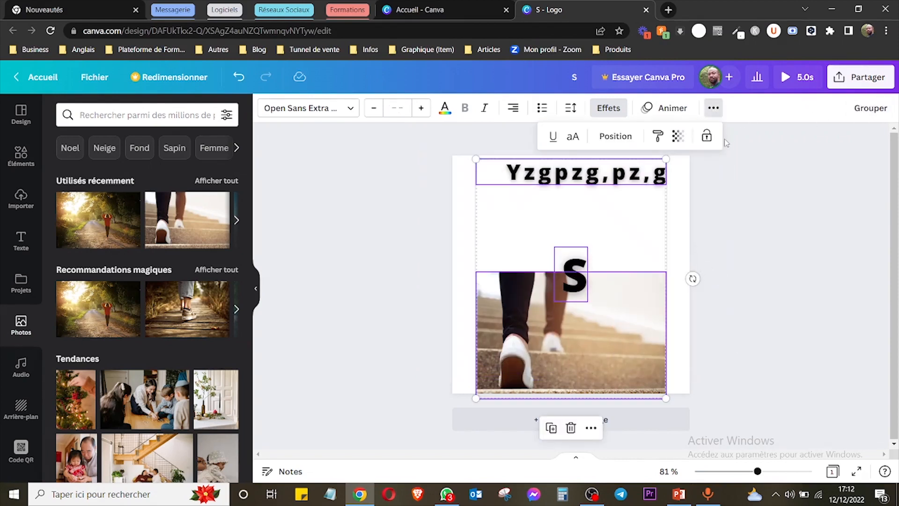
left_click(615, 137)
left_click(424, 243)
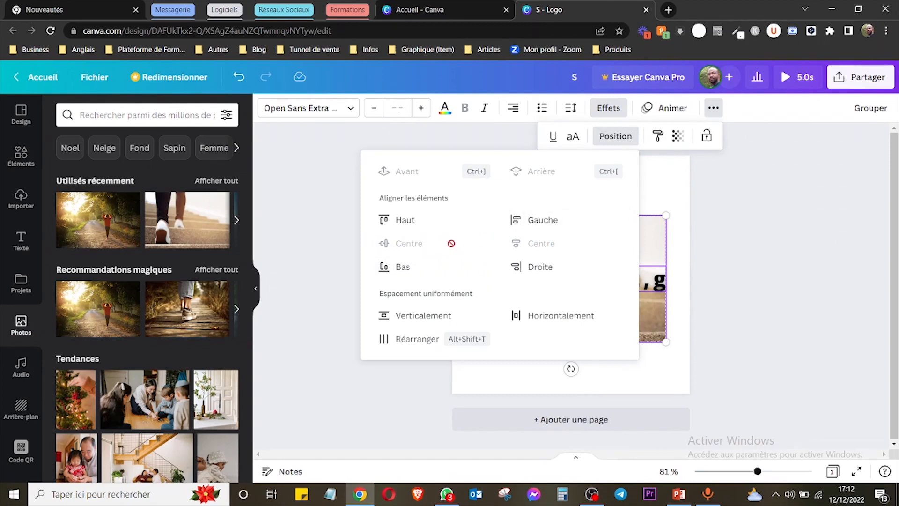
left_click(779, 259)
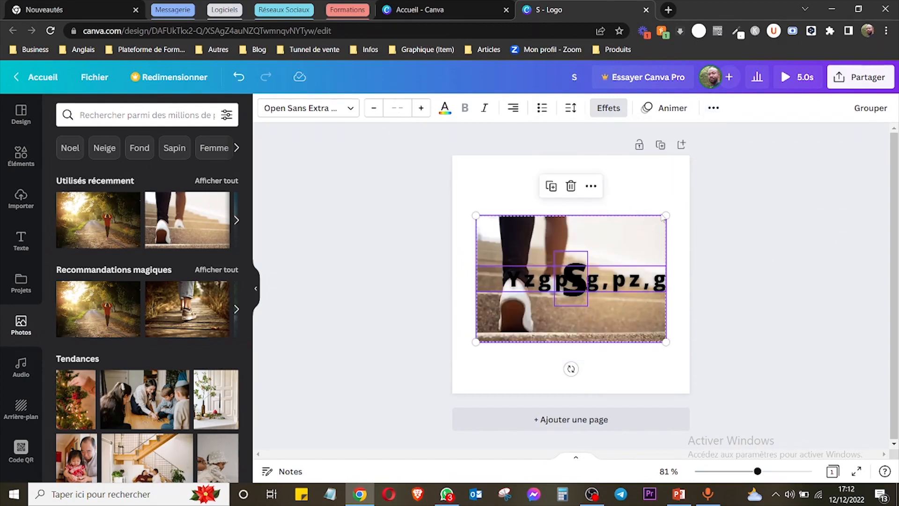
left_click(790, 283)
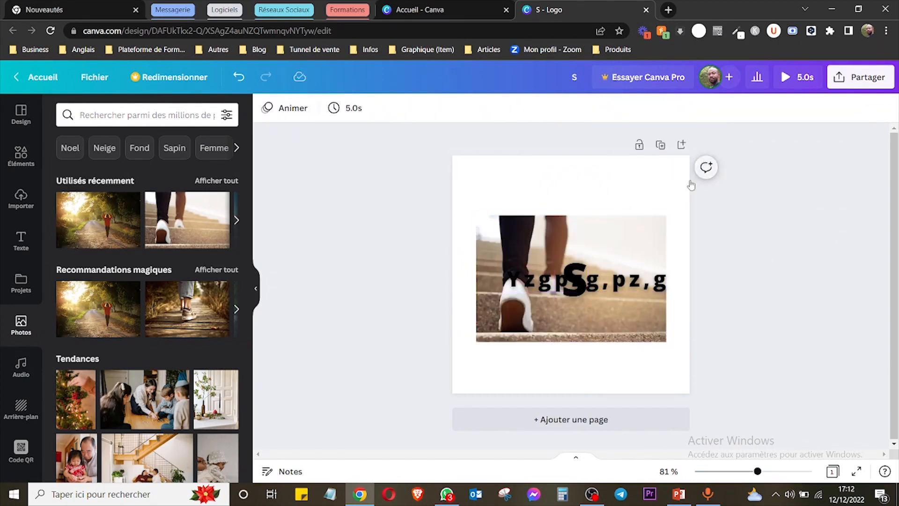
Move the "Yzgpzg,pz,g" text above the photo and make it slightly transparent.
left_click(608, 271)
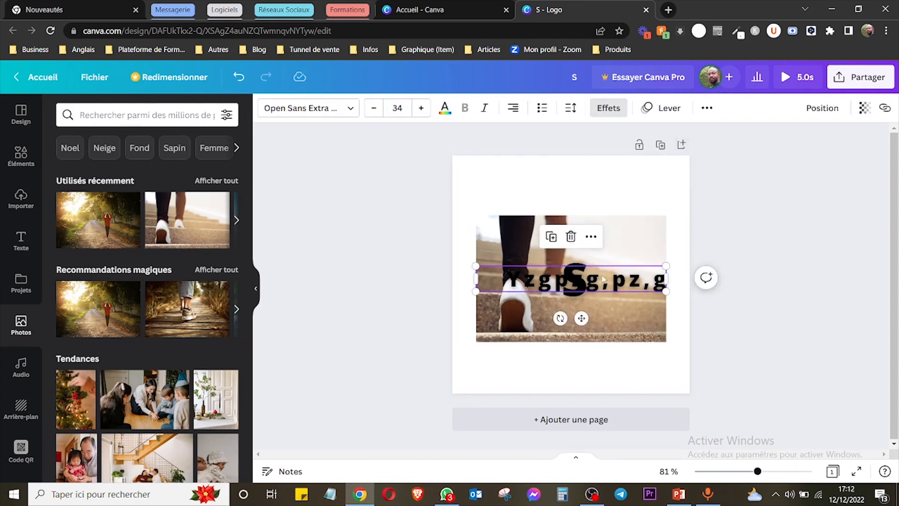
left_click_drag(612, 276, 608, 185)
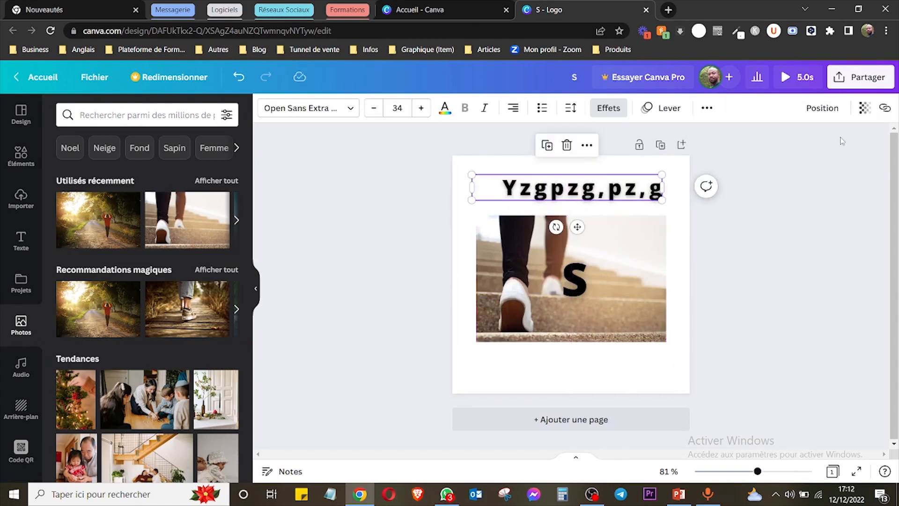
left_click(865, 107)
left_click_drag(859, 162, 835, 190)
left_click(866, 108)
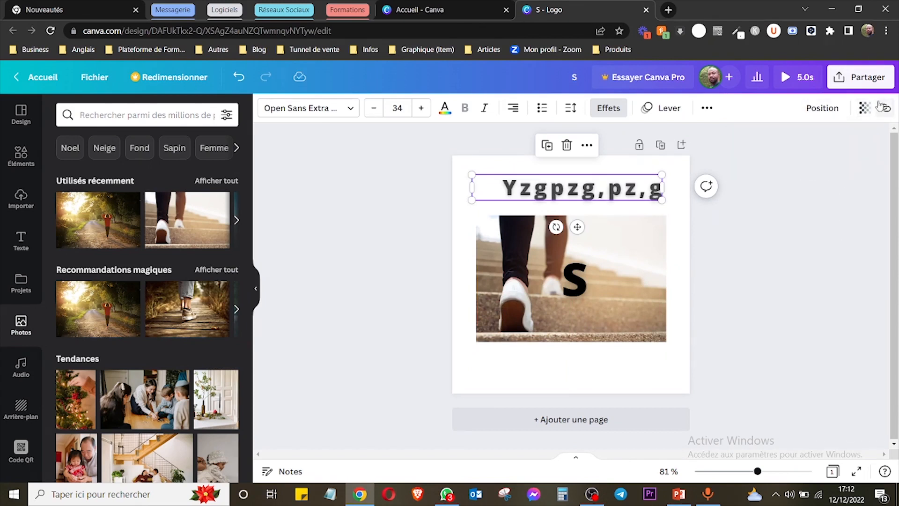
Add a link on the whole "Yzgpzg,pz,g" text that leads to this design's own web address.
left_click(885, 109)
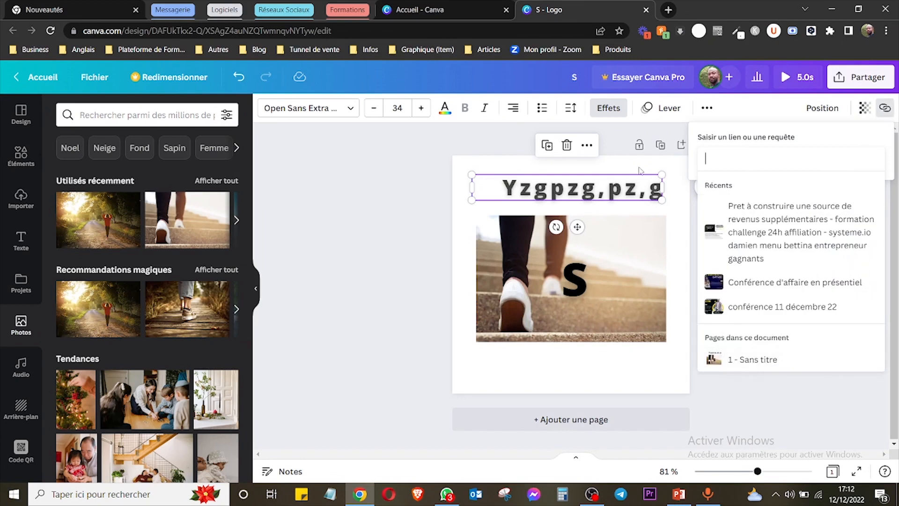
left_click(405, 198)
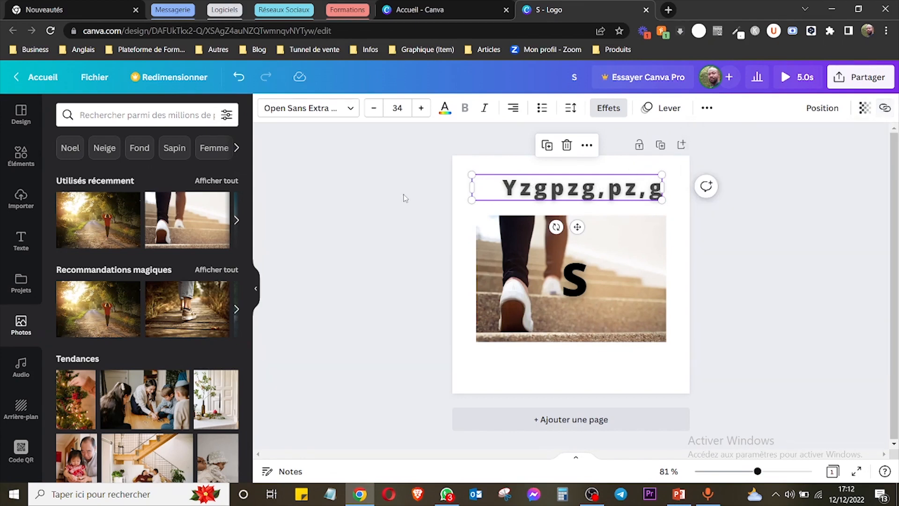
double_click(580, 188)
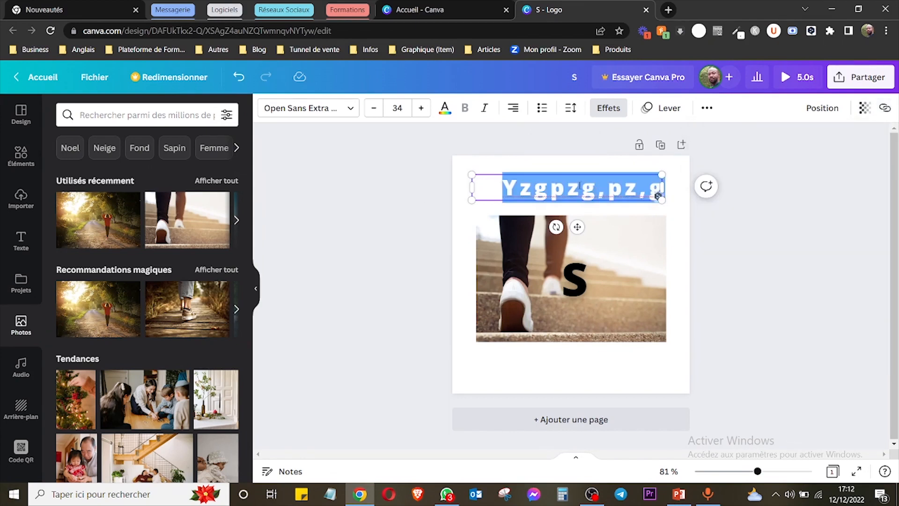
left_click(884, 108)
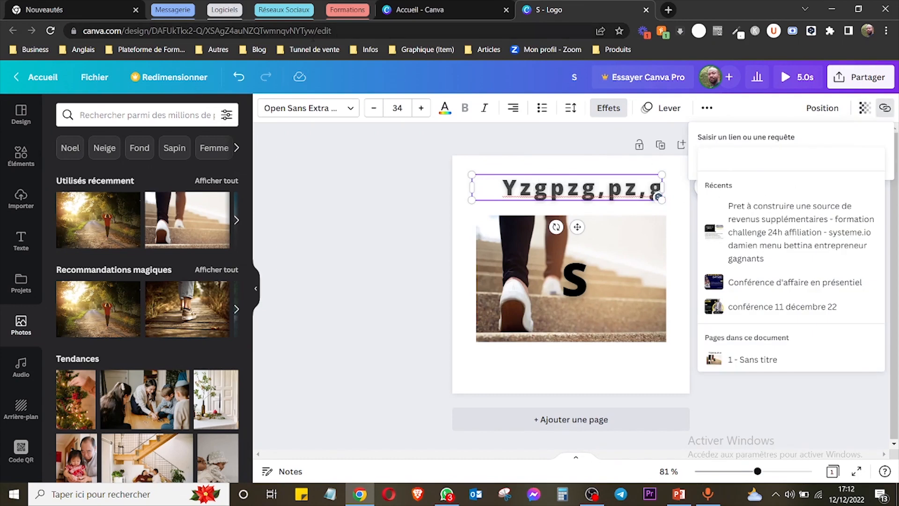
left_click(320, 31)
key("ctrl+c")
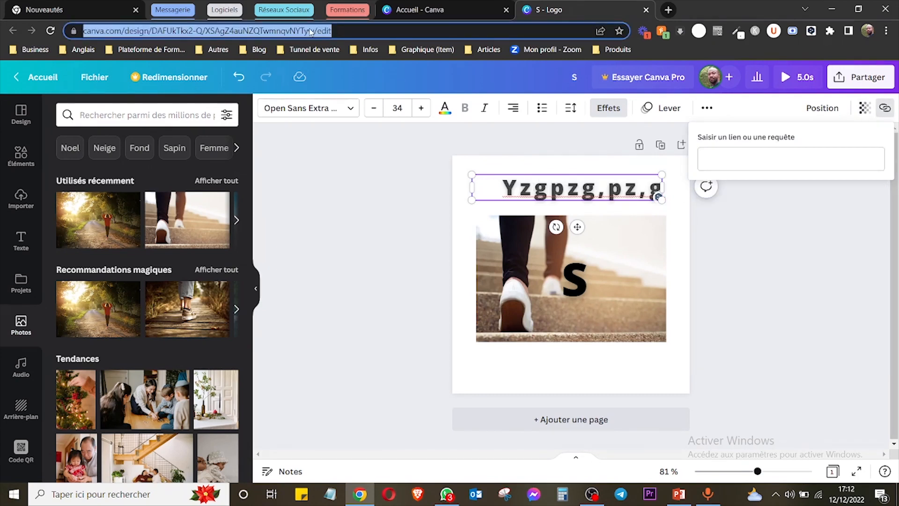
left_click(736, 164)
key("ctrl+v")
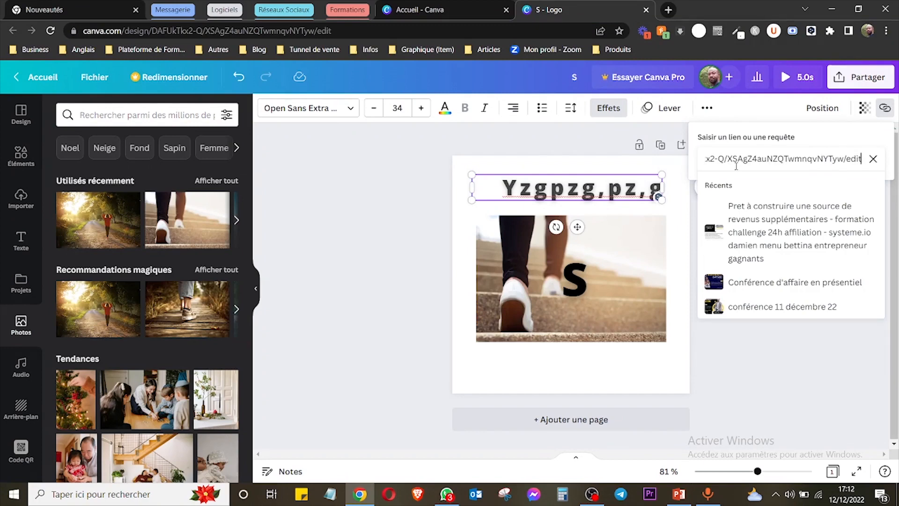
key("Return")
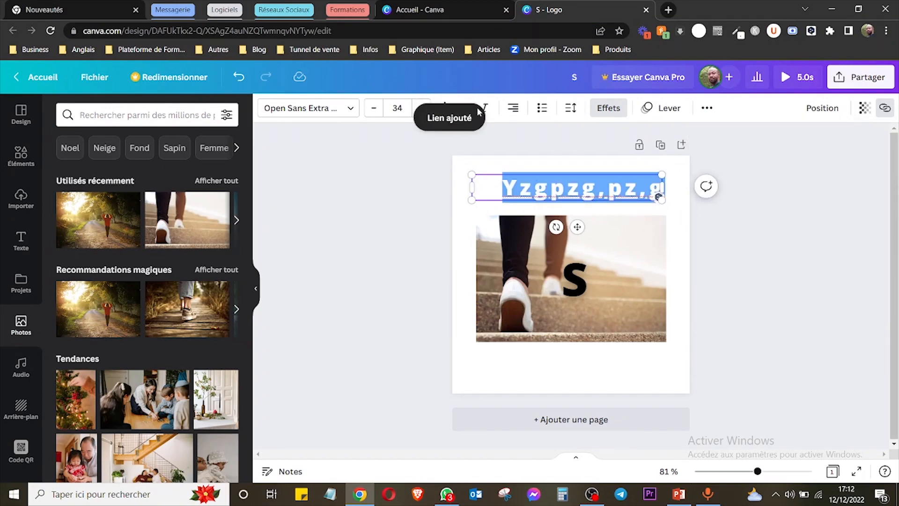
Preview the design in full screen and return to the editor.
left_click(387, 245)
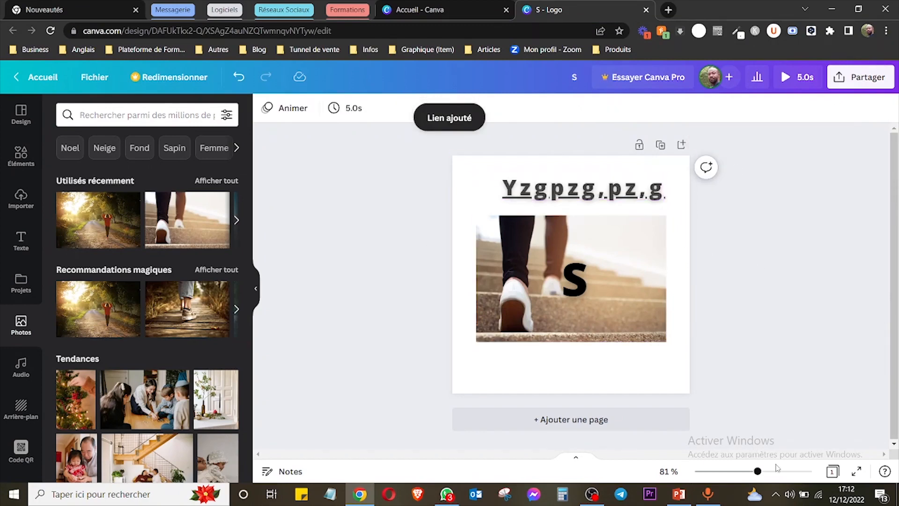
left_click(856, 473)
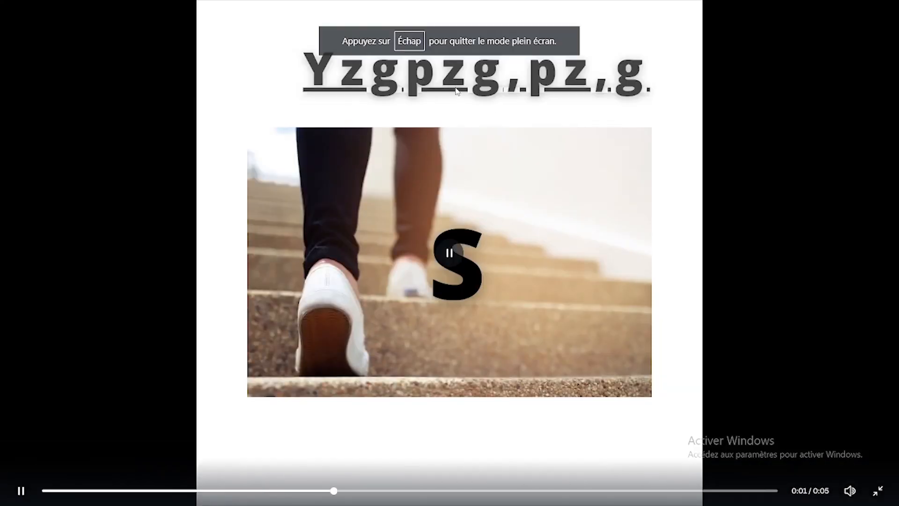
key("Escape")
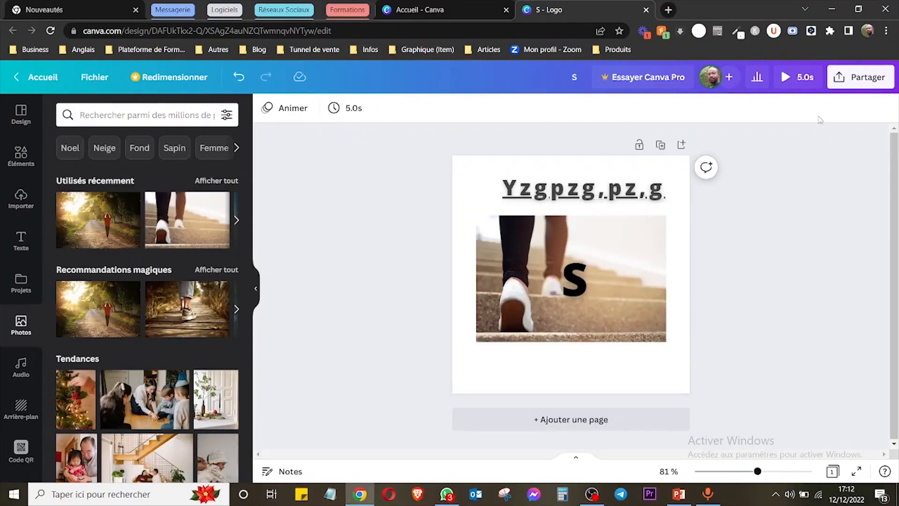
Rename the design as "nom du visuel".
left_click(650, 199)
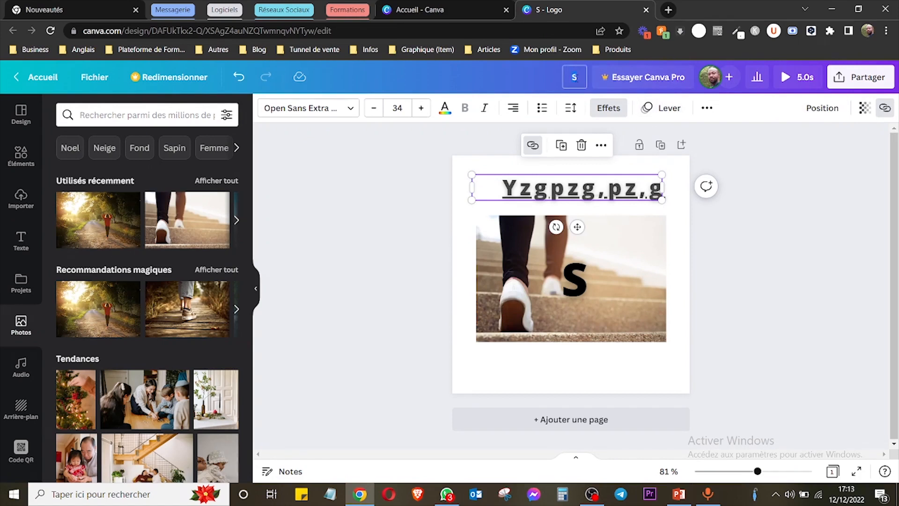
type("nom d uvisuel")
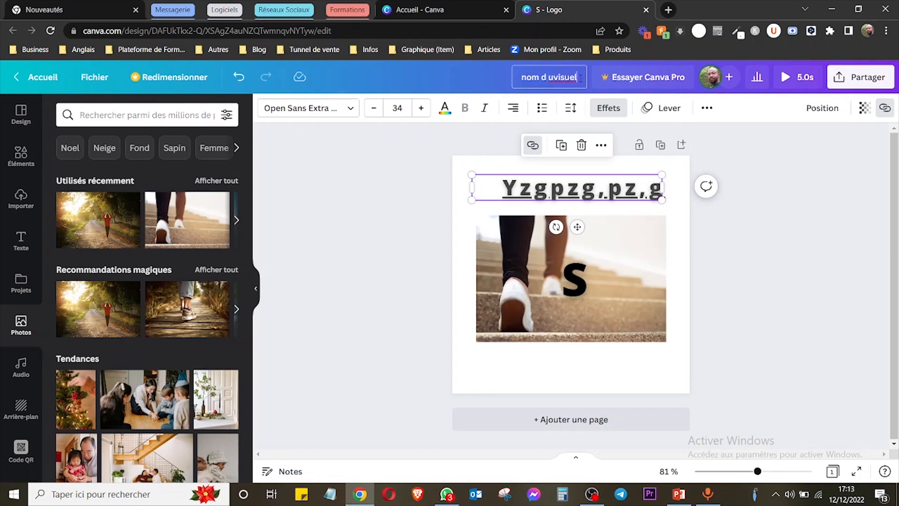
key("BackSpace")
key("BackSpace")
type("u")
left_click(711, 83)
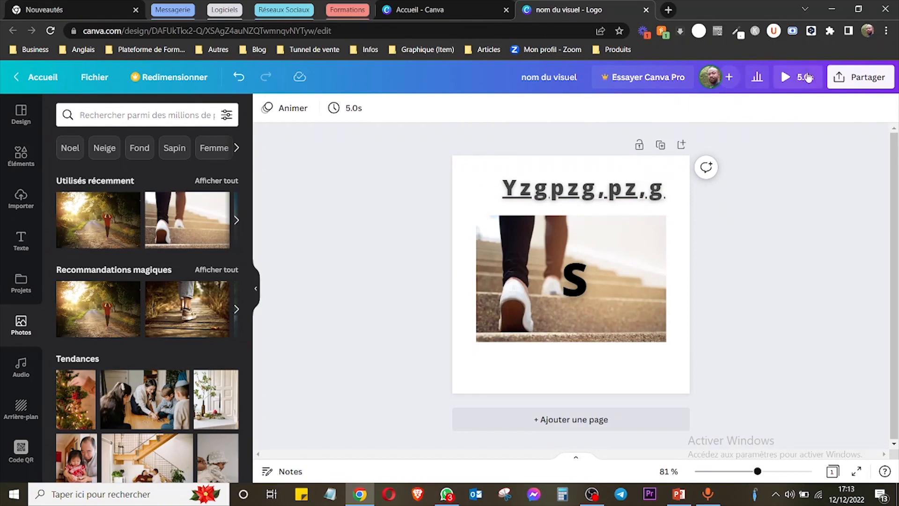
View the sharing options for this design and close them again.
left_click(857, 81)
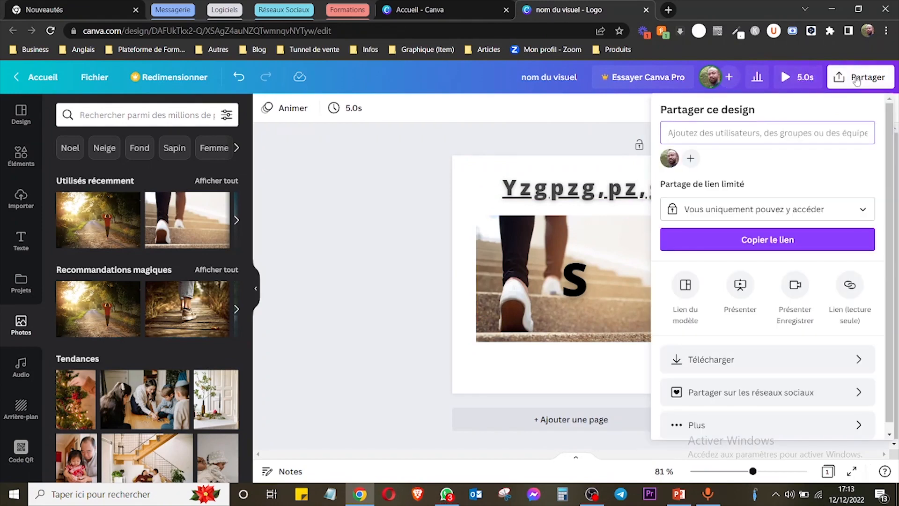
left_click(856, 81)
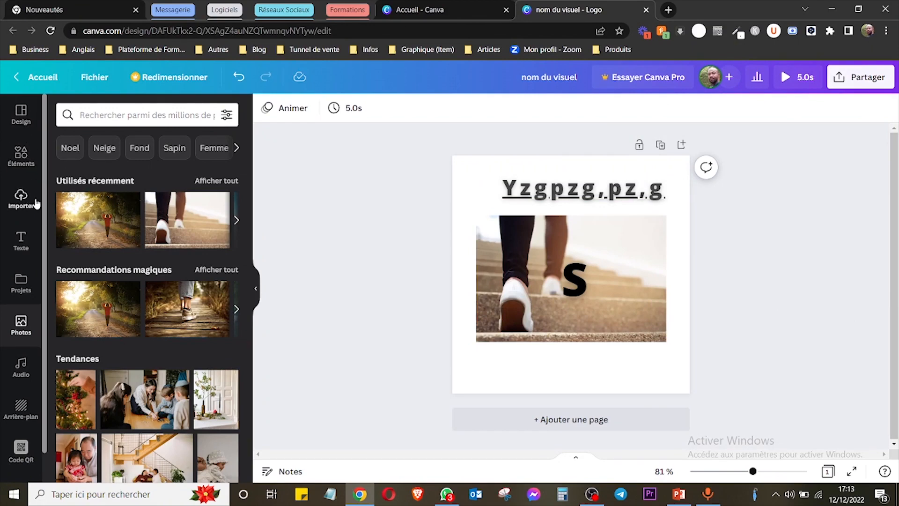
Replace the "marketing" template search with "webinaire" and browse the matching logo templates.
left_click(21, 114)
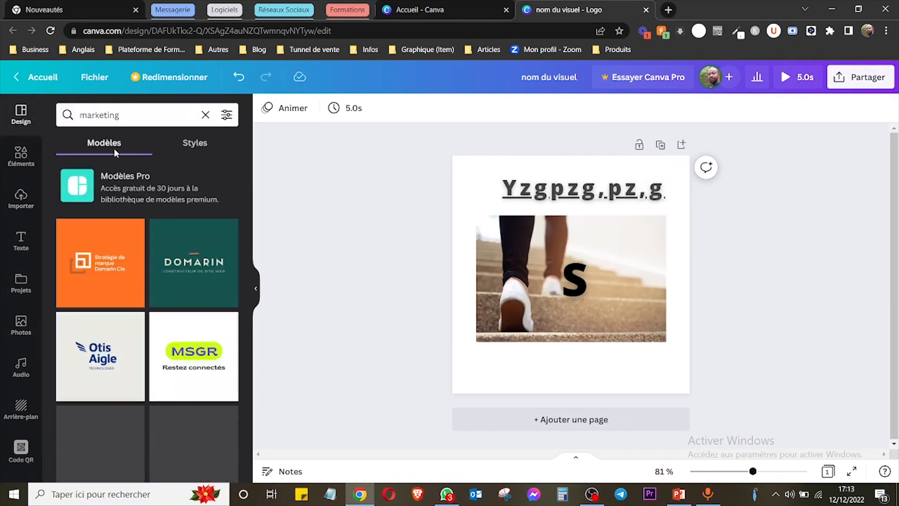
left_click(205, 115)
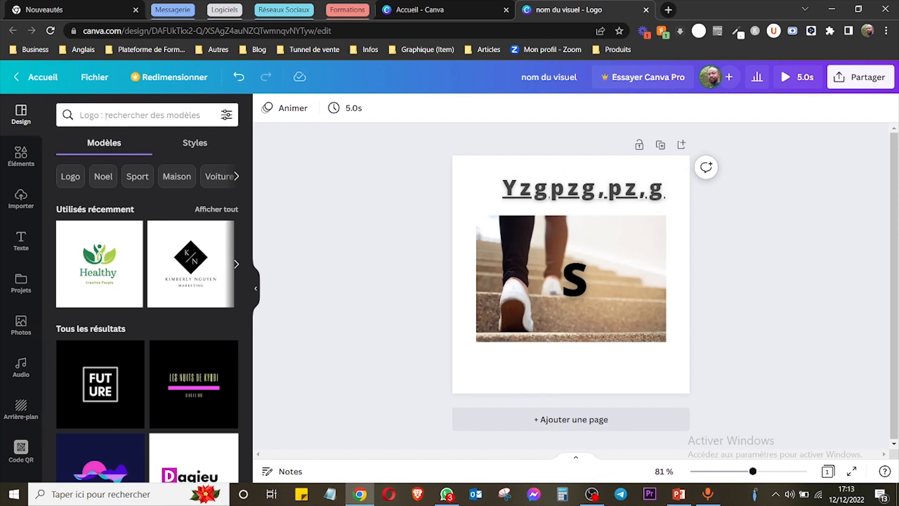
left_click(133, 115)
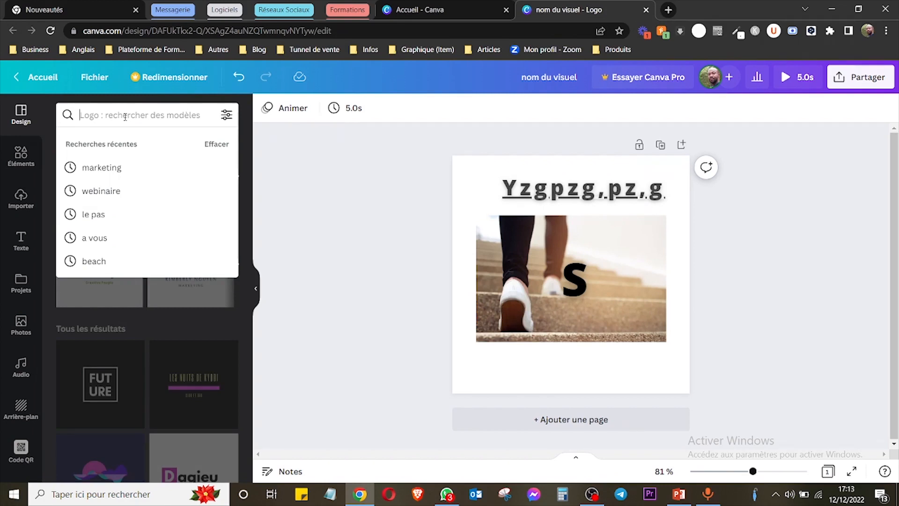
type("webina")
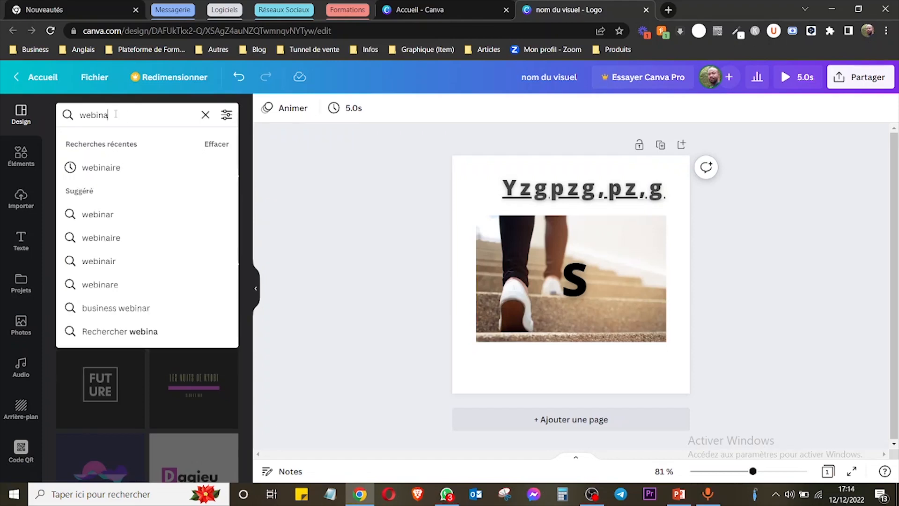
type("aire")
key("Return")
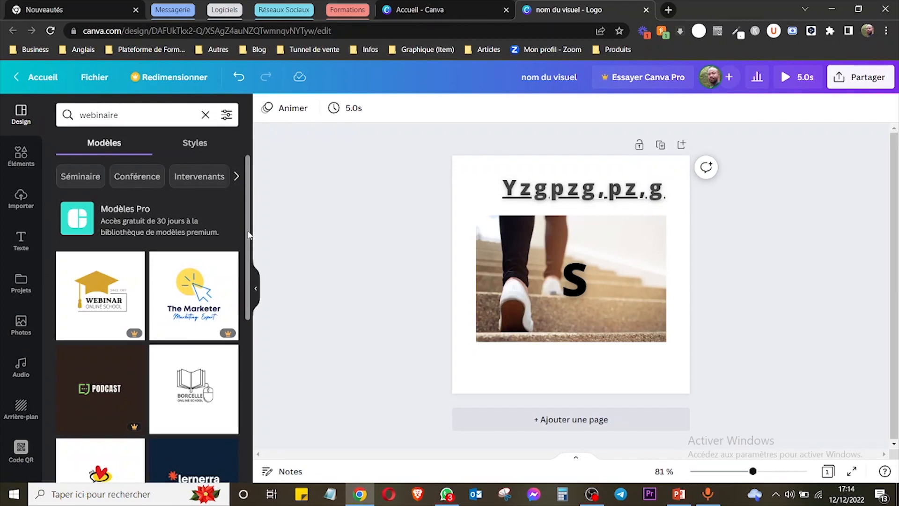
scroll(249, 234, "down", 2)
scroll(249, 234, "up", 2)
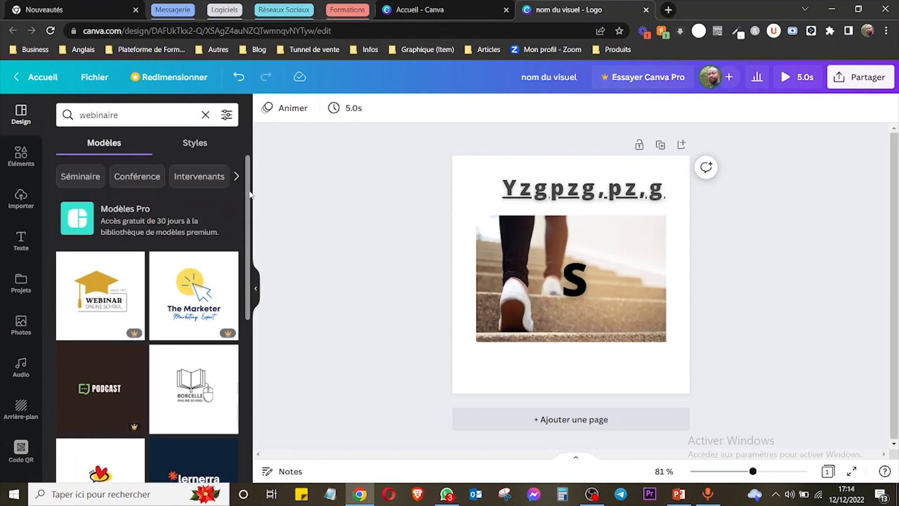
Clear everything from the page and apply the dark green Christmas ornament template from the Noel category.
left_click(205, 115)
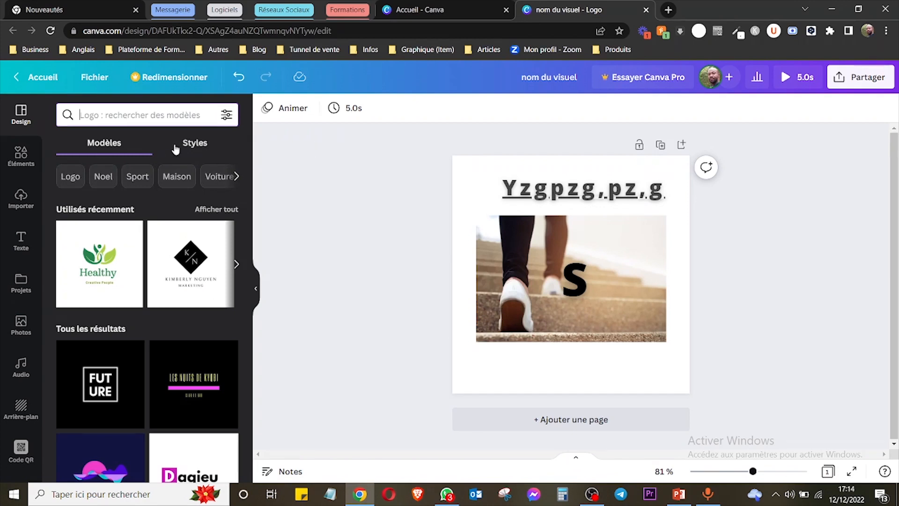
left_click(103, 177)
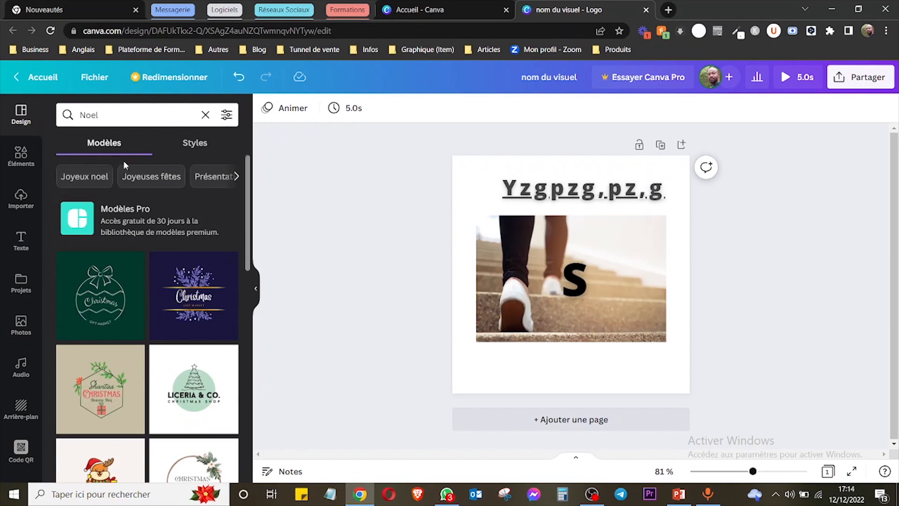
left_click_drag(445, 151, 748, 373)
key("Delete")
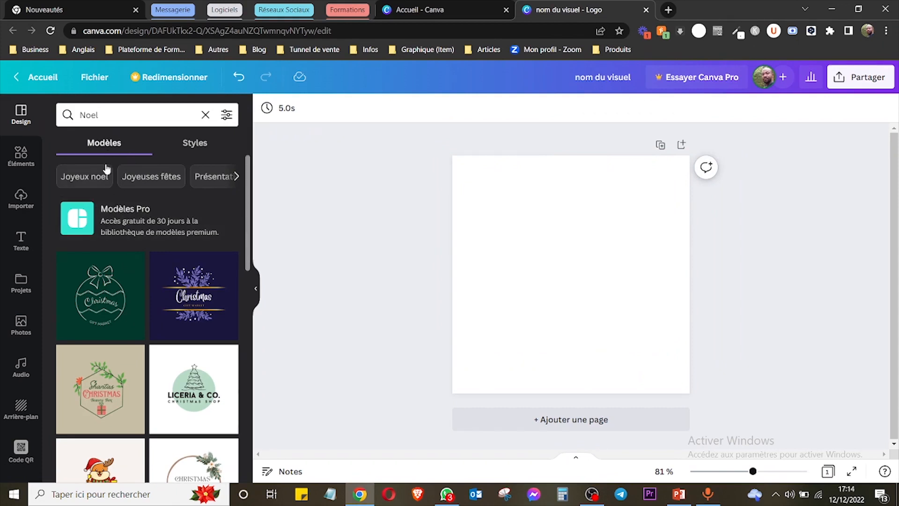
left_click(88, 303)
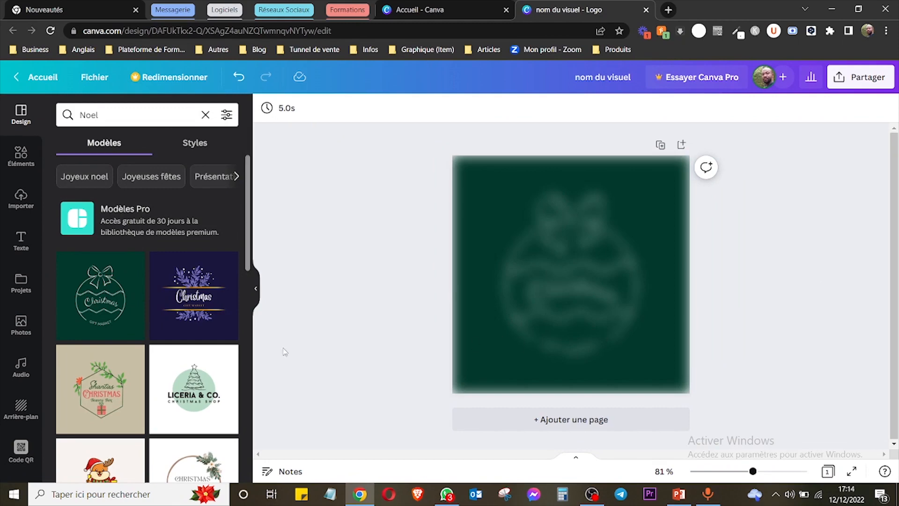
Try selecting the template's individual elements and delete the bow on top of the ornament.
left_click(563, 256)
left_click(564, 290)
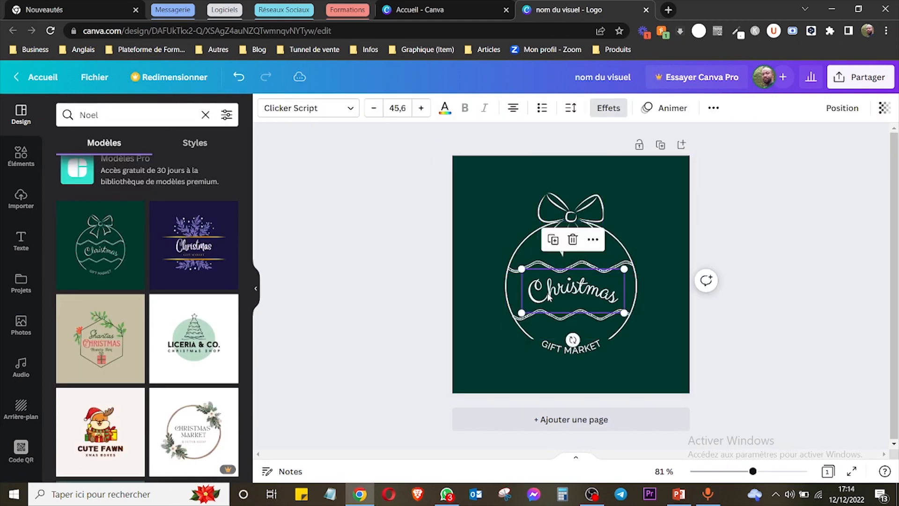
left_click(514, 256)
left_click(574, 295)
left_click(577, 219)
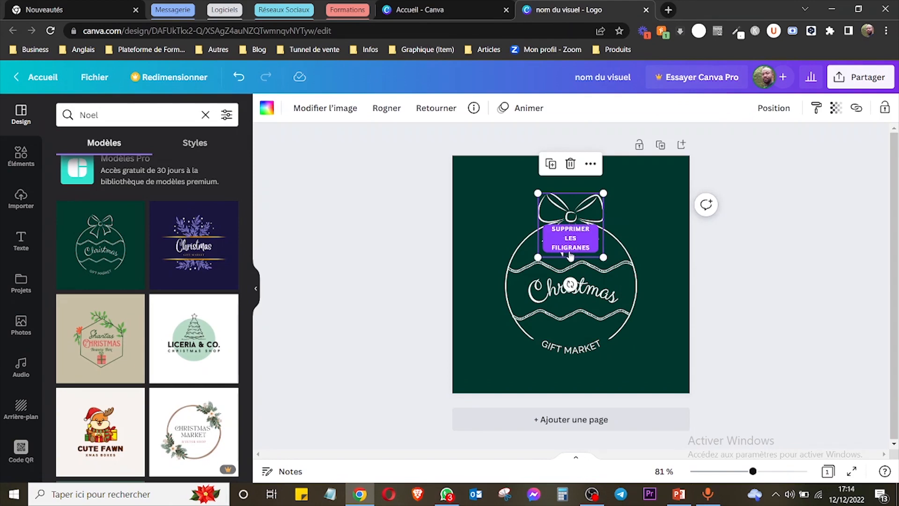
key("Delete")
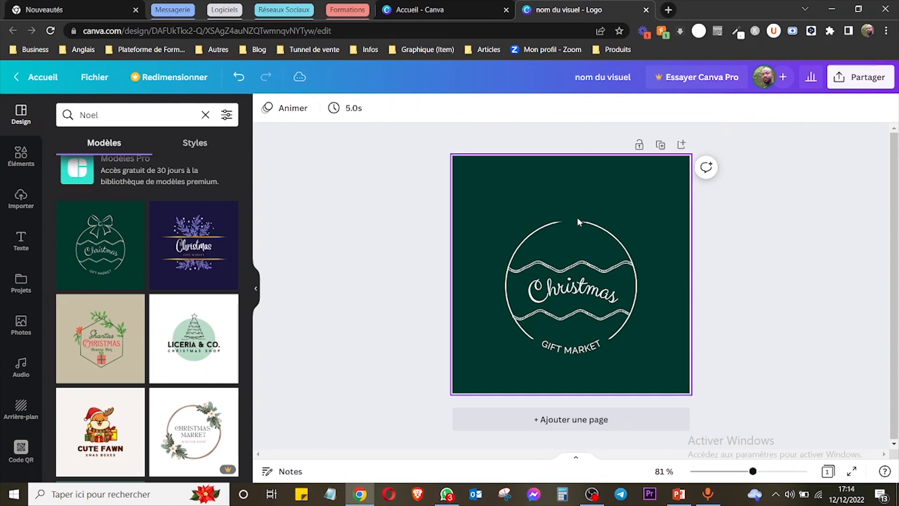
left_click(580, 287)
left_click(581, 287)
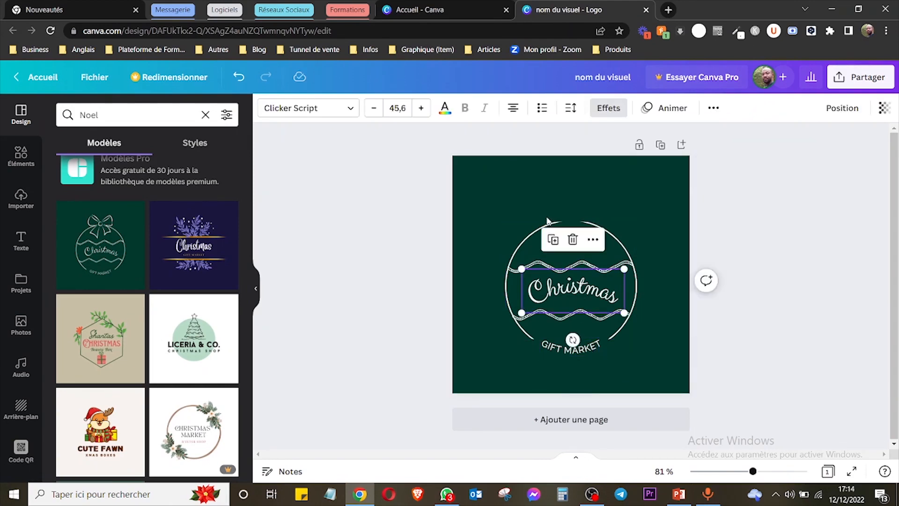
left_click(566, 171)
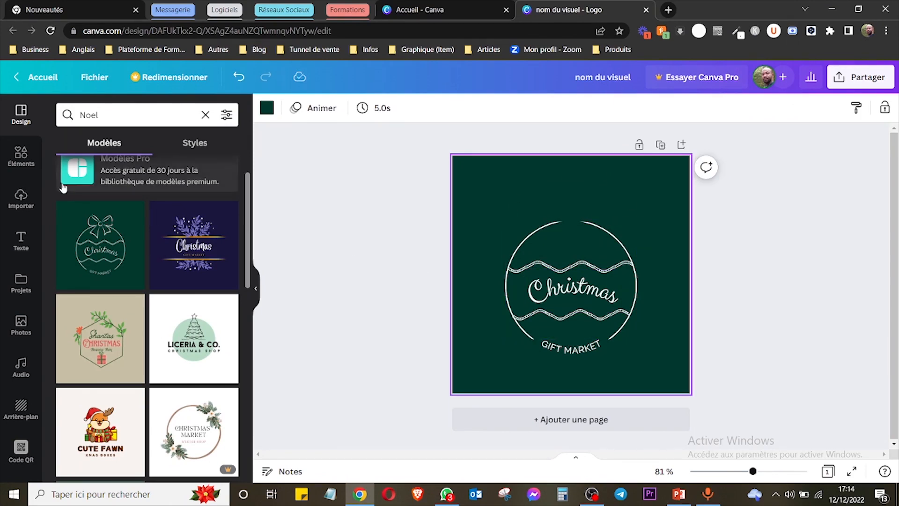
Search the elements for "heart" and place the graphic of three outlined hearts near the page's upper-right corner.
left_click(21, 159)
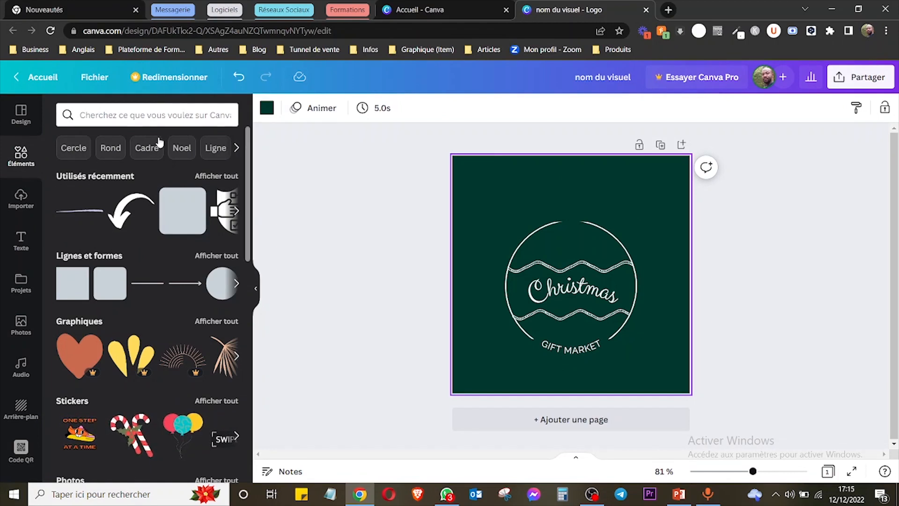
left_click(136, 118)
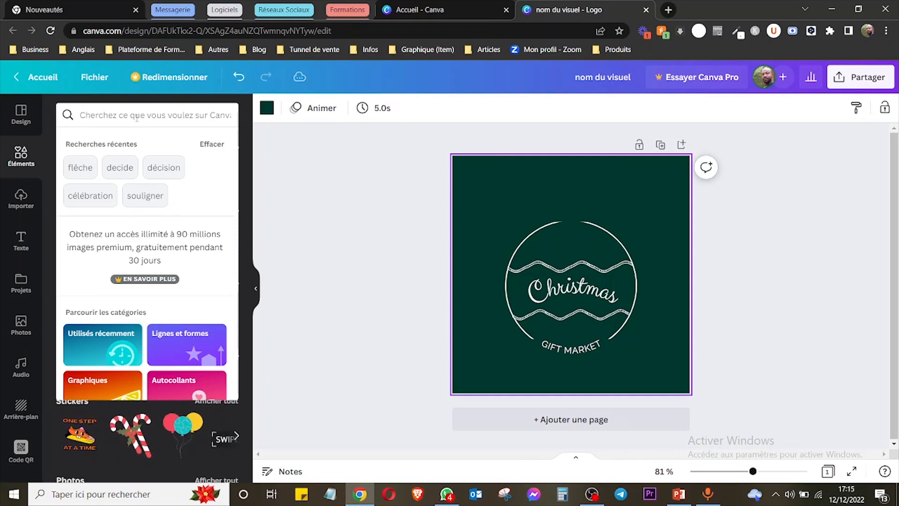
type("heart")
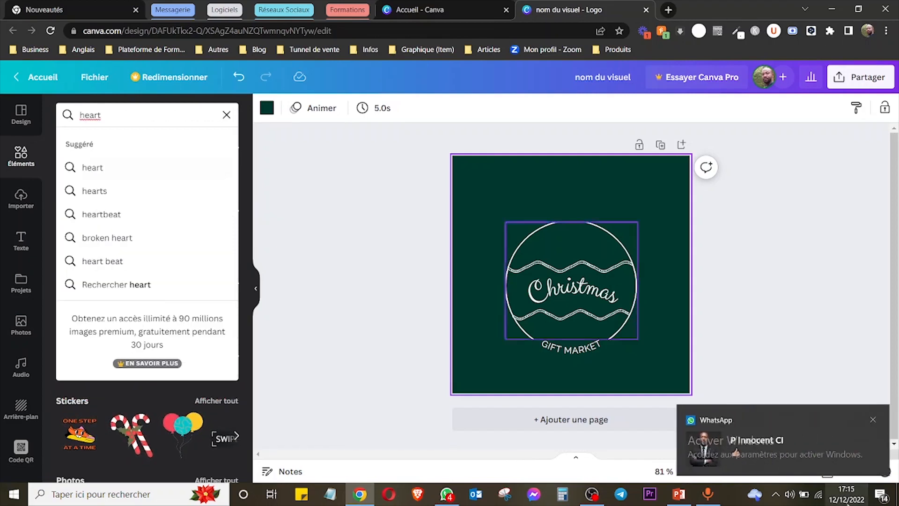
left_click(873, 420)
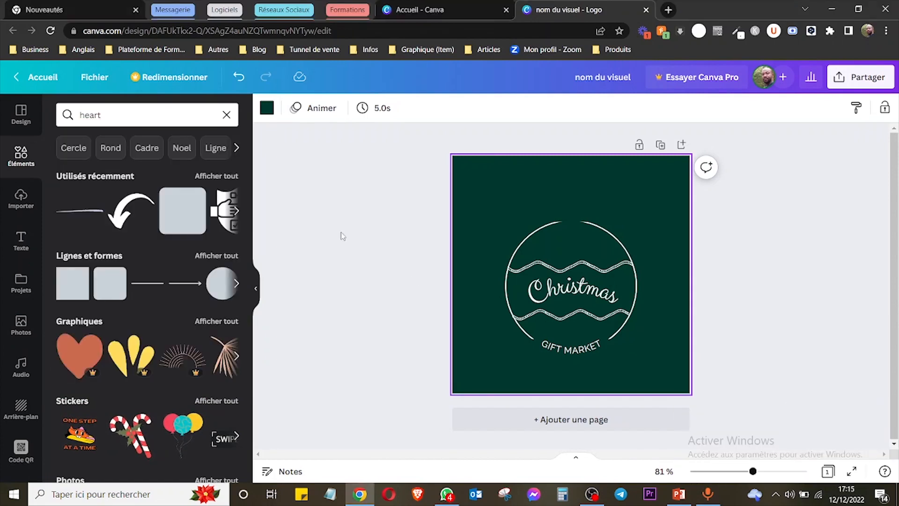
left_click(136, 115)
left_click(229, 168)
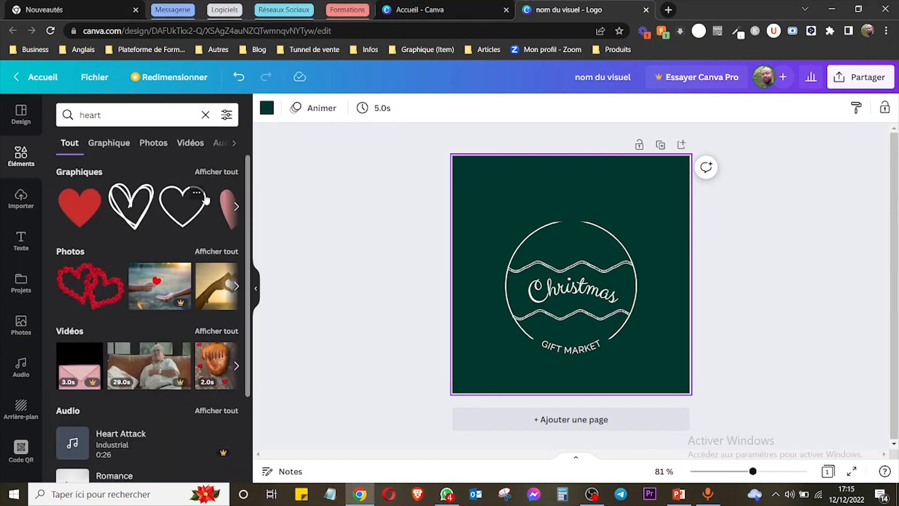
left_click(222, 172)
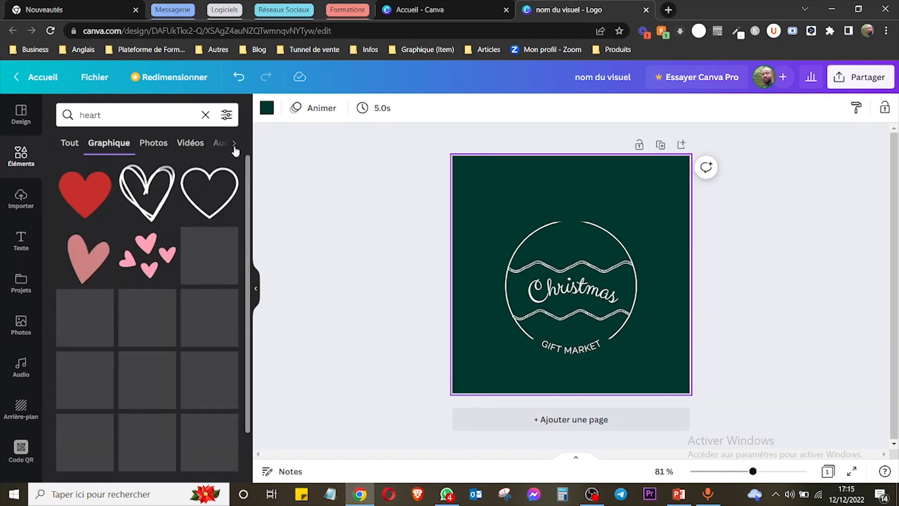
scroll(241, 204, "down", 2)
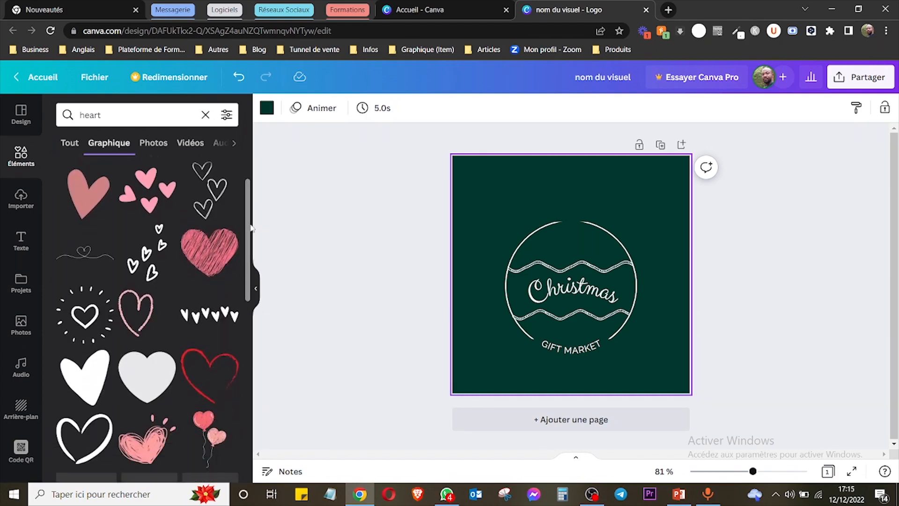
scroll(240, 203, "up", 2)
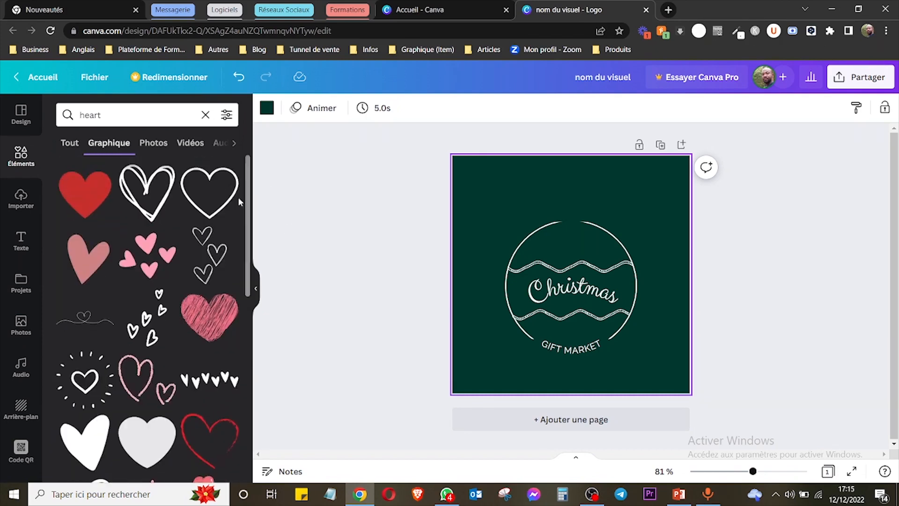
left_click(210, 255)
left_click_drag(562, 243, 640, 203)
Recolour the three hearts with the orange-yellow from the brand palette and make the graphic slightly smaller.
left_click(267, 108)
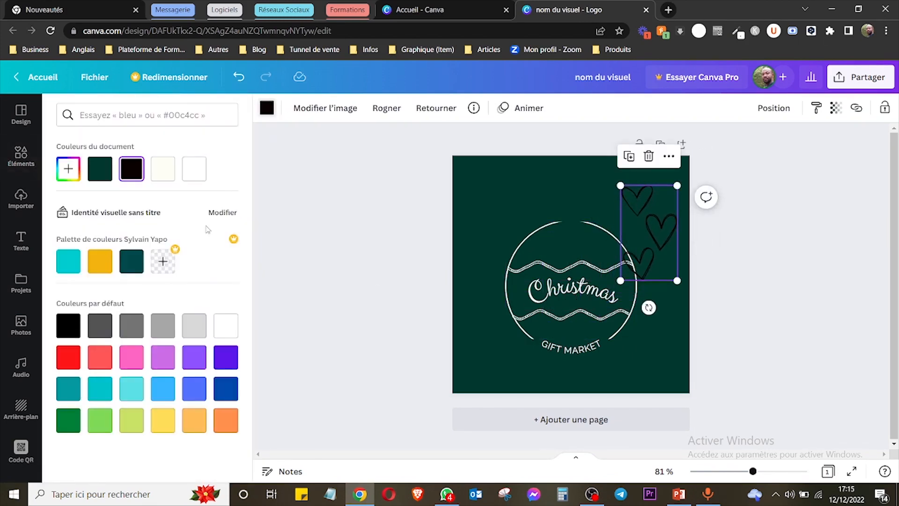
left_click(100, 261)
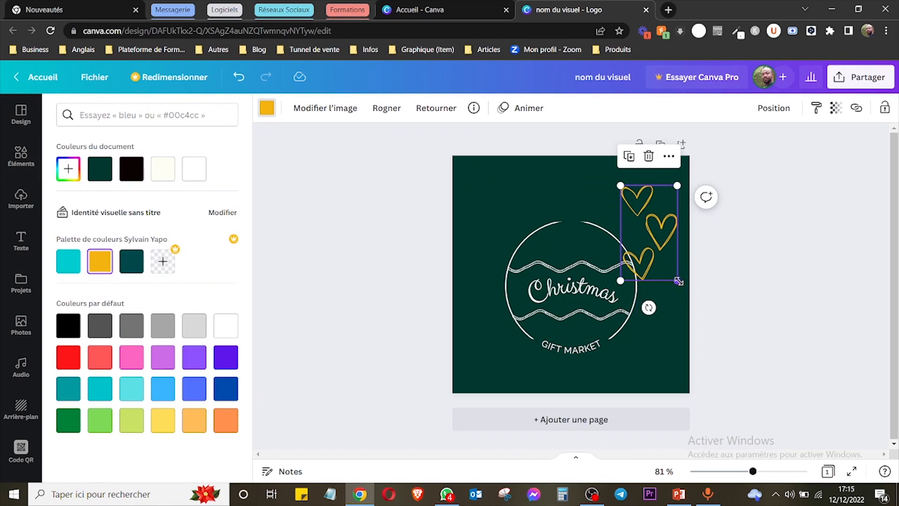
left_click_drag(677, 281, 667, 262)
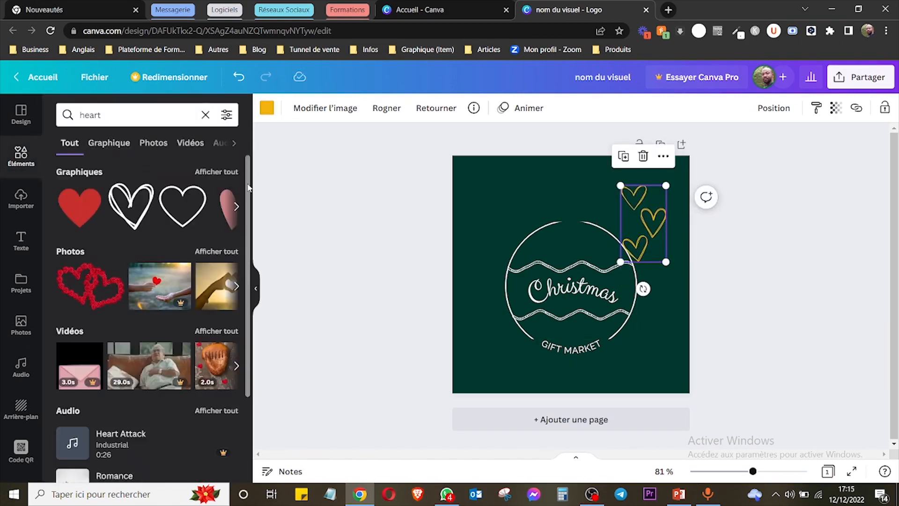
Browse the heart videos, audio and frames among the search results, and view the uploaded images.
scroll(249, 187, "down", 1)
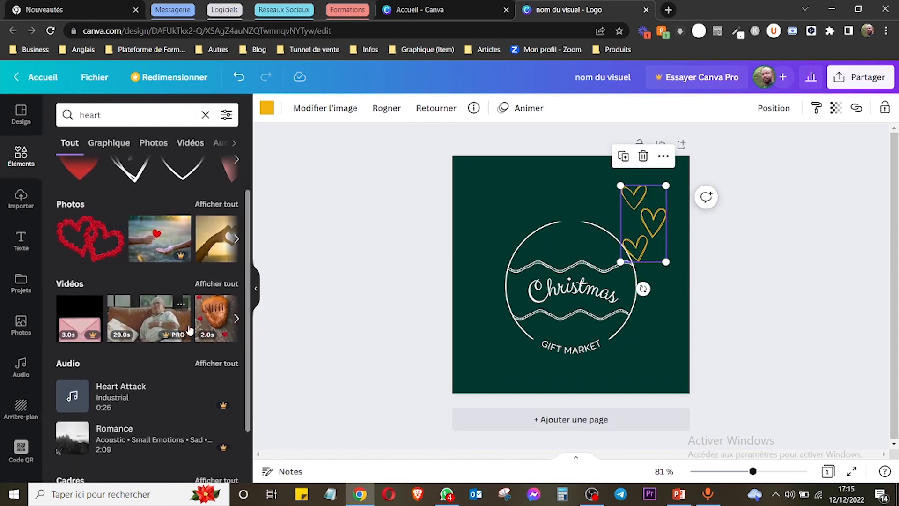
scroll(155, 337, "down", 2)
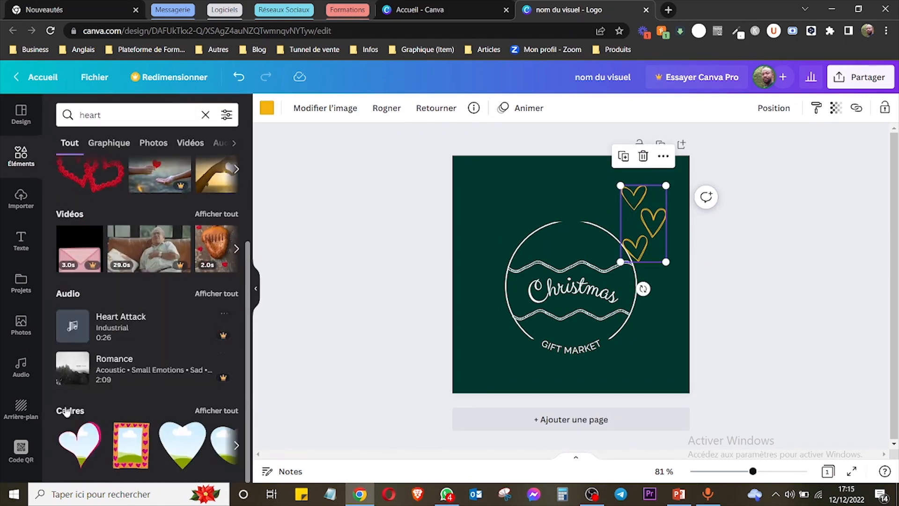
left_click(69, 115)
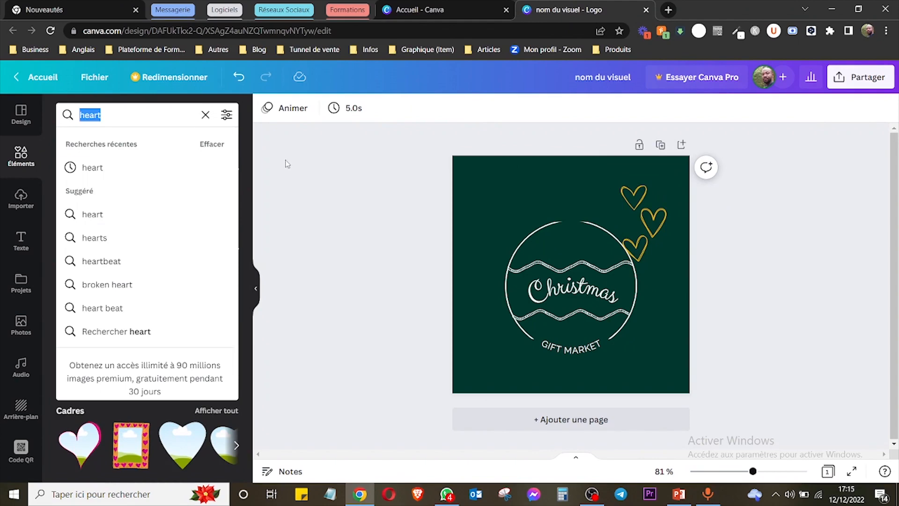
left_click(331, 197)
left_click(21, 200)
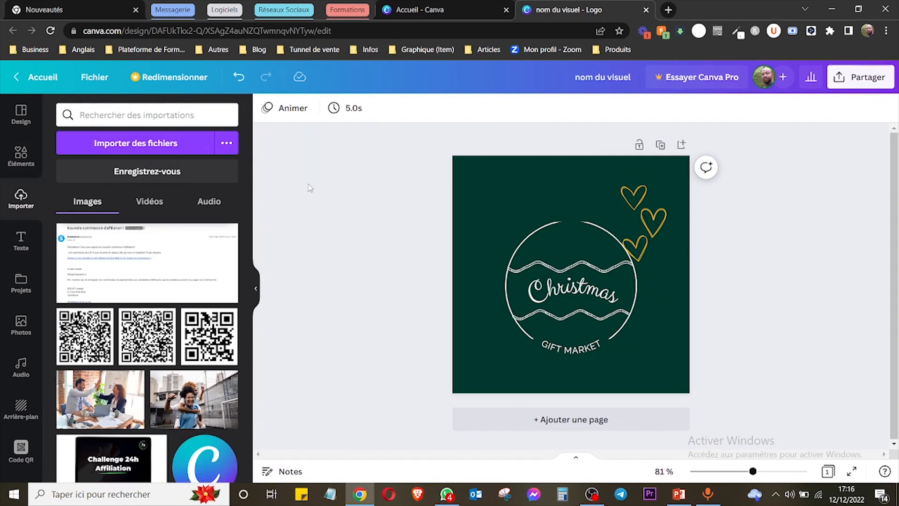
Add a title to the page, and add a separate text box containing "zf,emklzleg zmgem".
left_click(22, 241)
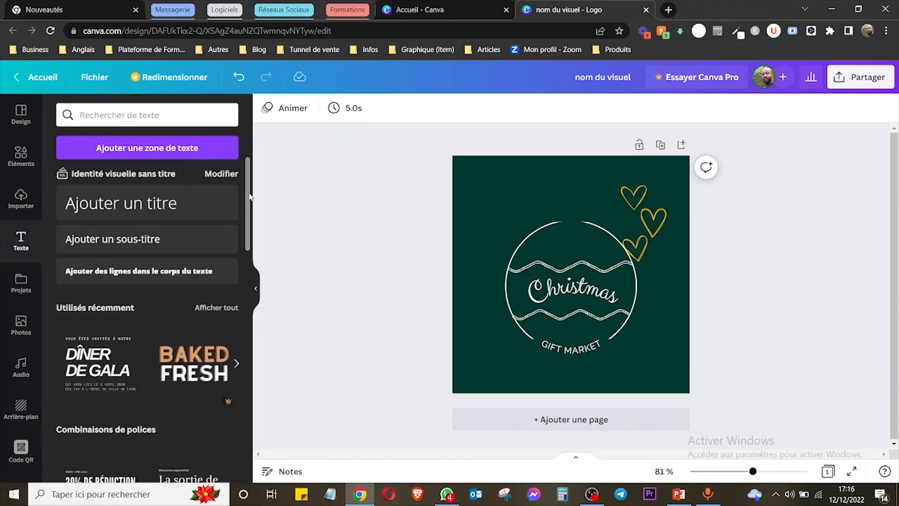
left_click(150, 210)
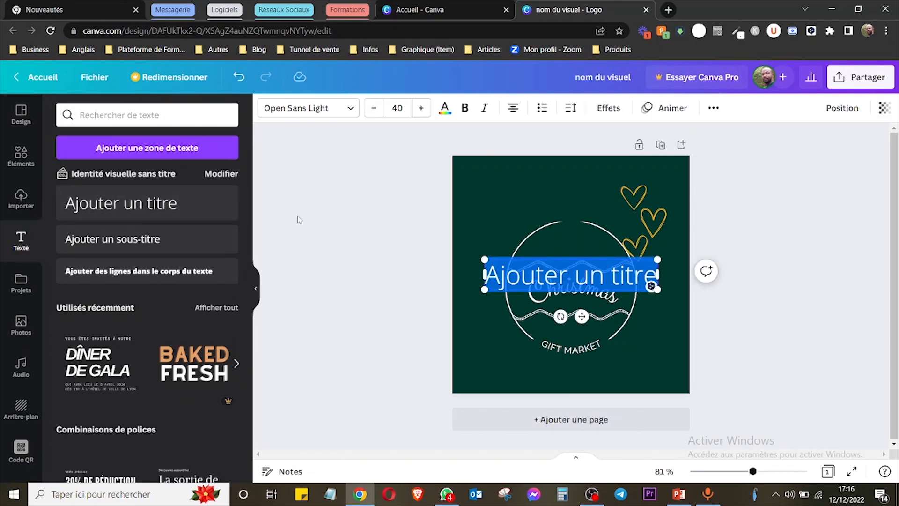
left_click(162, 154)
type("zf,emklzleg zmgem")
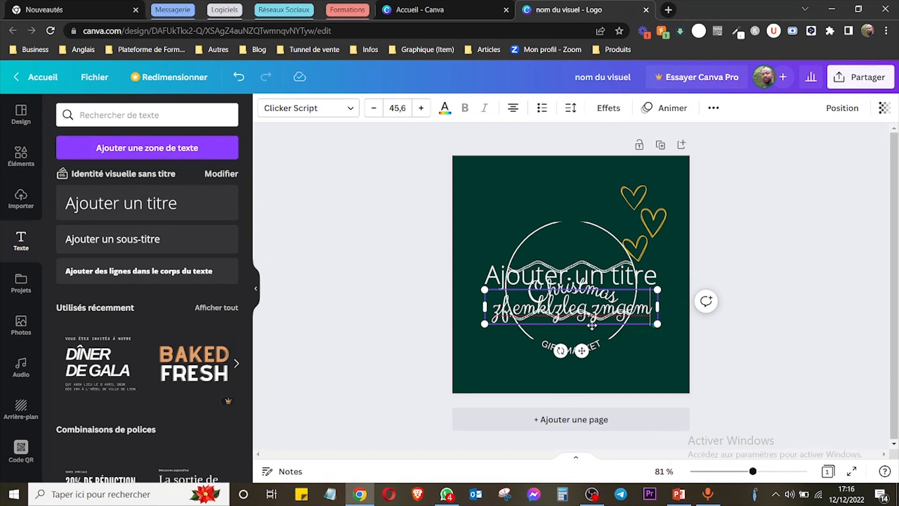
Move the "zf,emklzleg,zmgem" text box above the circular logo and set its font to League Spartan.
left_click_drag(571, 309, 558, 194)
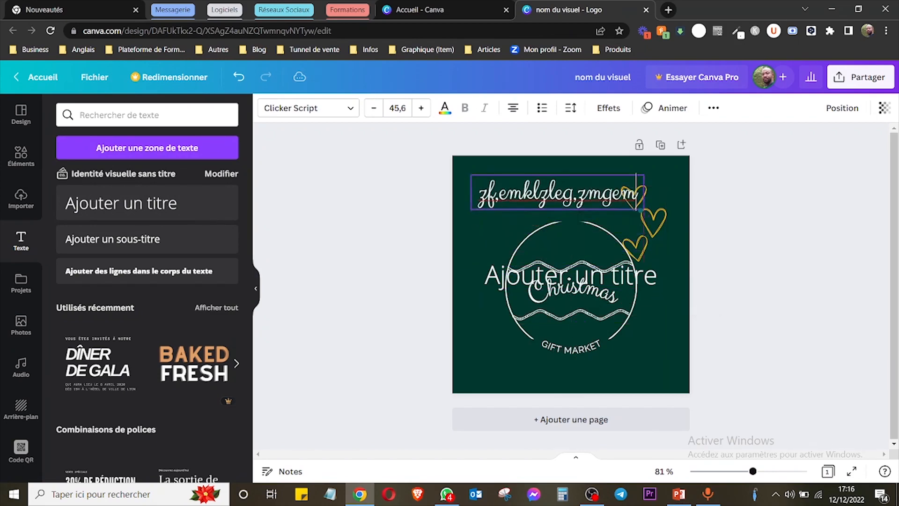
double_click(573, 192)
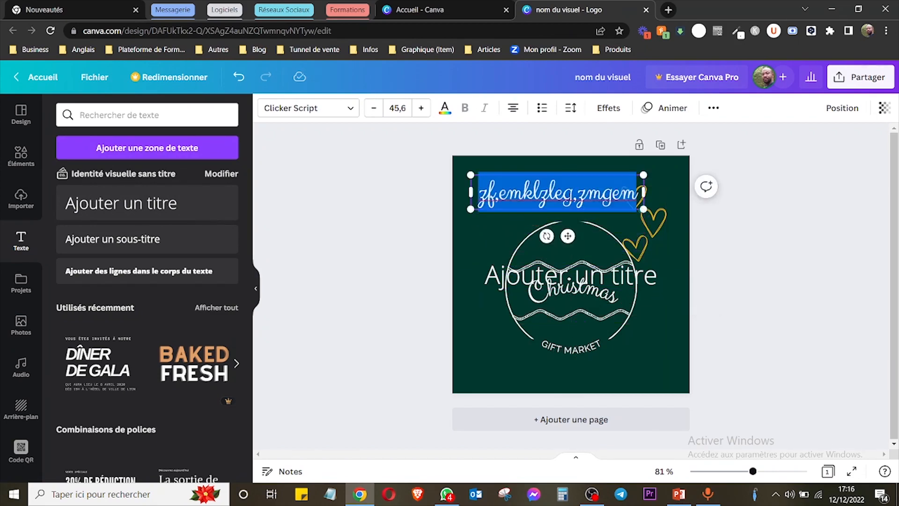
left_click(333, 109)
scroll(116, 202, "down", 2)
left_click(115, 200)
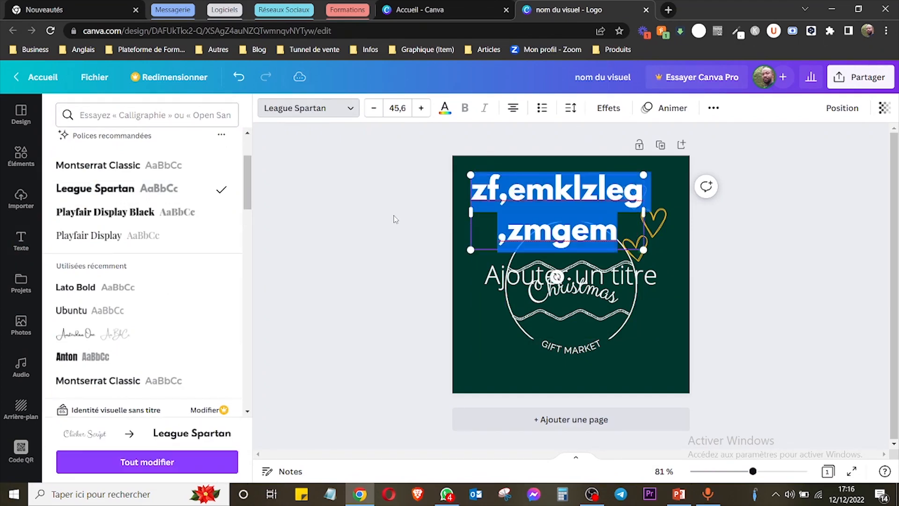
left_click(407, 215)
Delete all the elements from the page and add the "30% DE RÉDUCTION" font combination.
left_click_drag(248, 235, 253, 294)
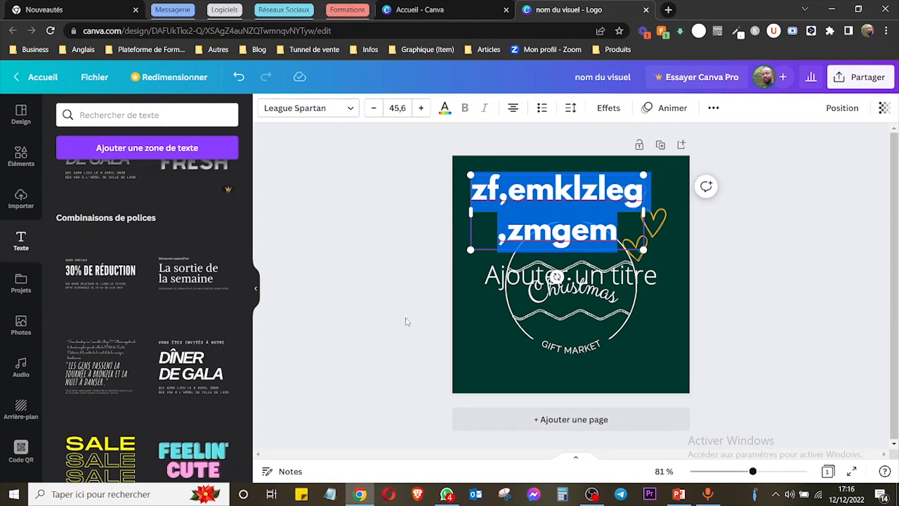
left_click(410, 201)
left_click_drag(410, 202, 688, 388)
key("Delete")
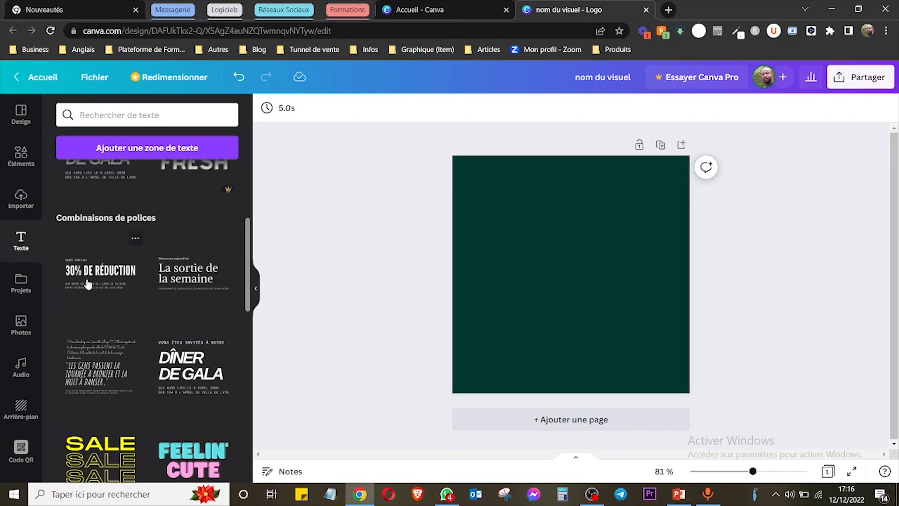
left_click(87, 284)
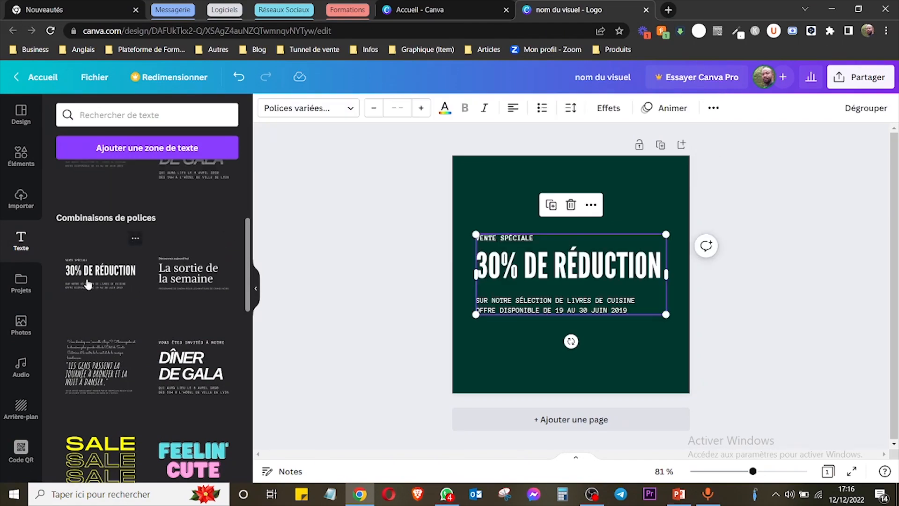
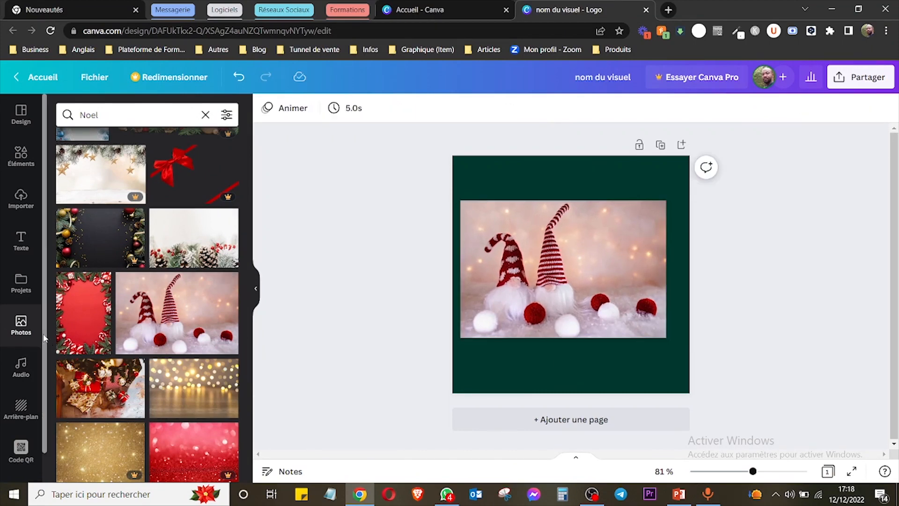
View the audio library and the additional Canva apps, and browse the stock videos by category.
scroll(43, 337, "down", 1)
left_click(20, 334)
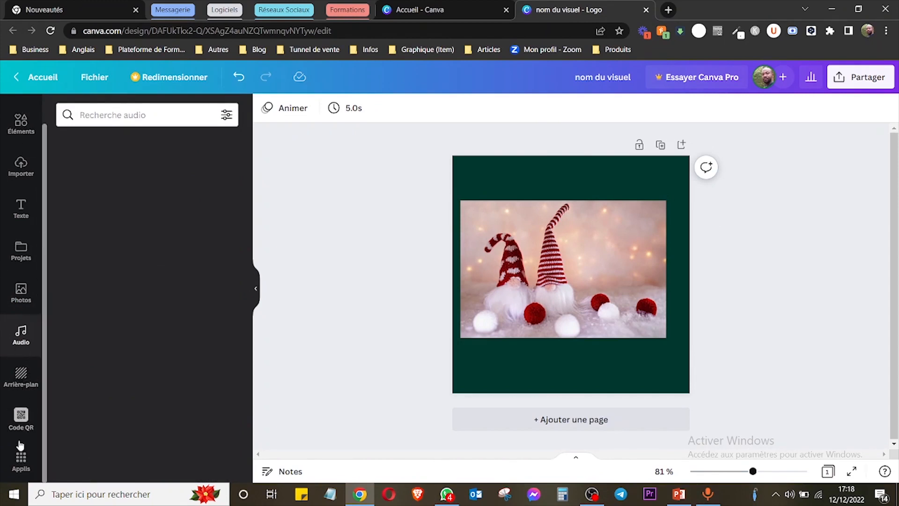
left_click(20, 470)
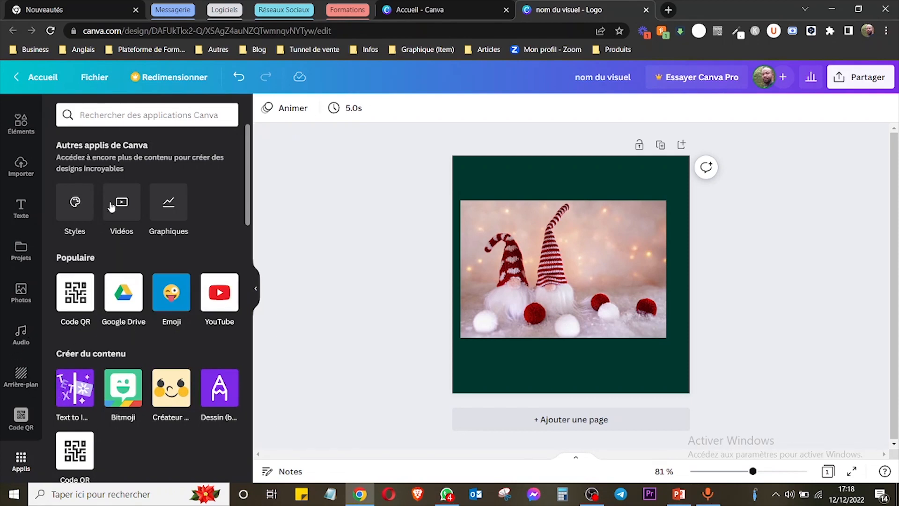
left_click(126, 205)
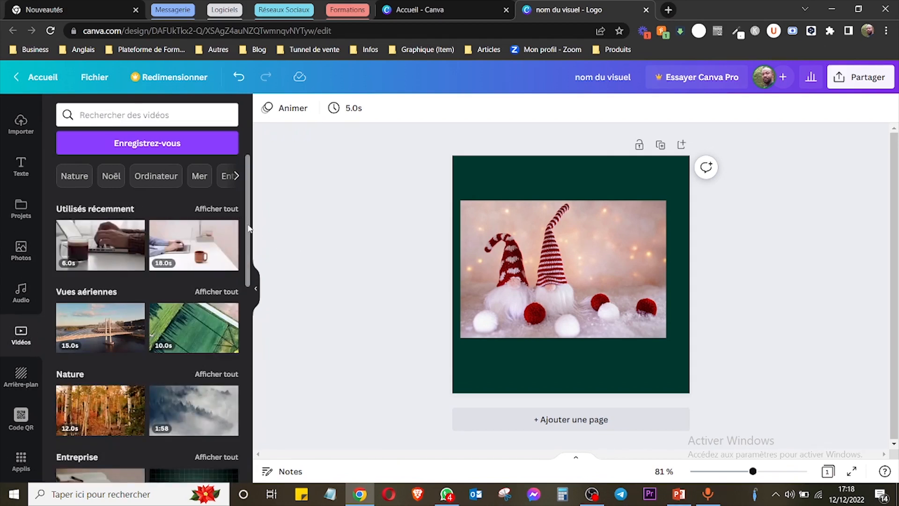
scroll(241, 220, "down", 5)
scroll(248, 221, "up", 5)
scroll(248, 222, "down", 4)
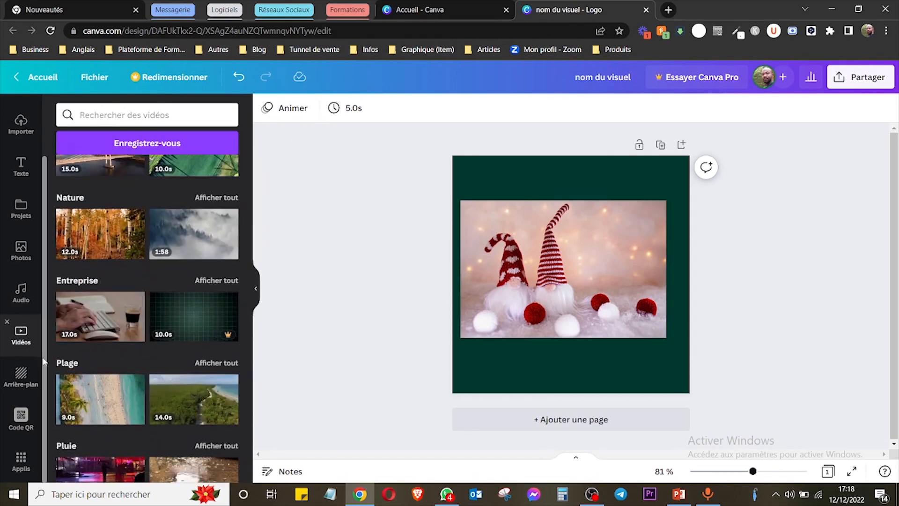
Delete the gnome photo from the page, and browse the background library and its recent searches.
left_click(21, 377)
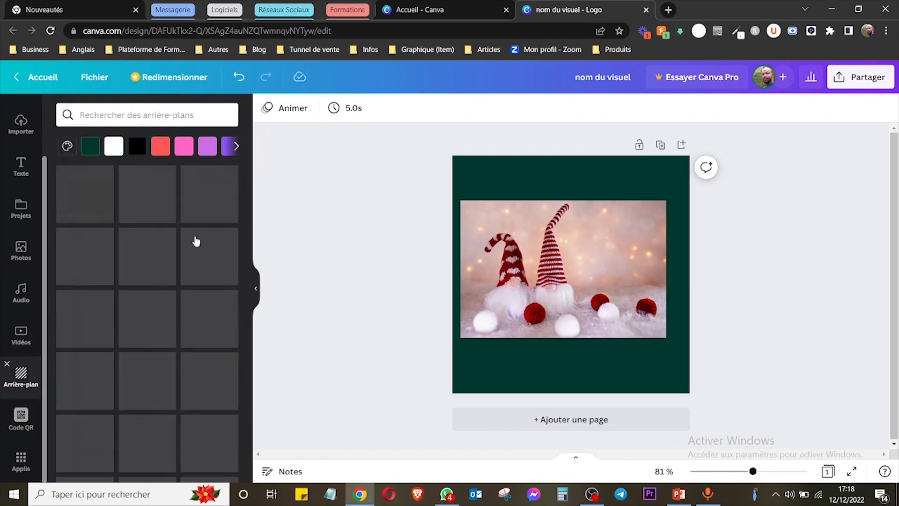
left_click_drag(432, 141, 703, 361)
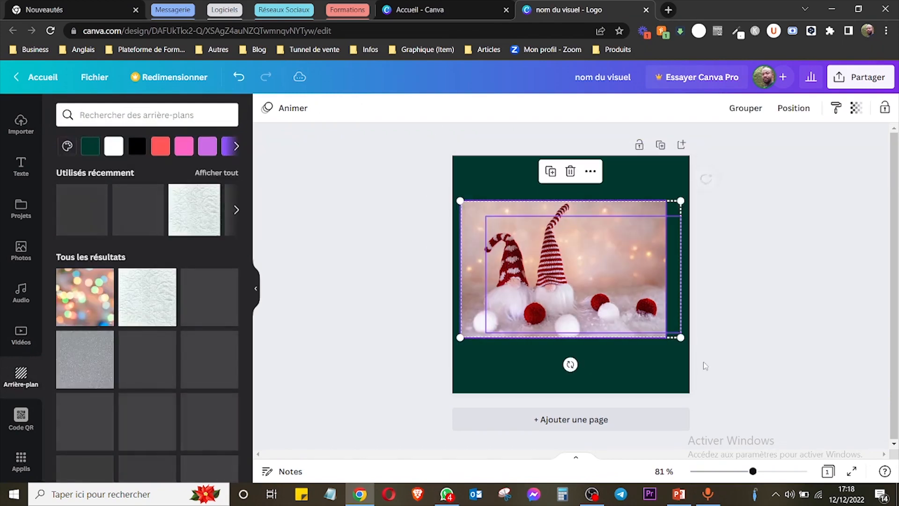
key("Delete")
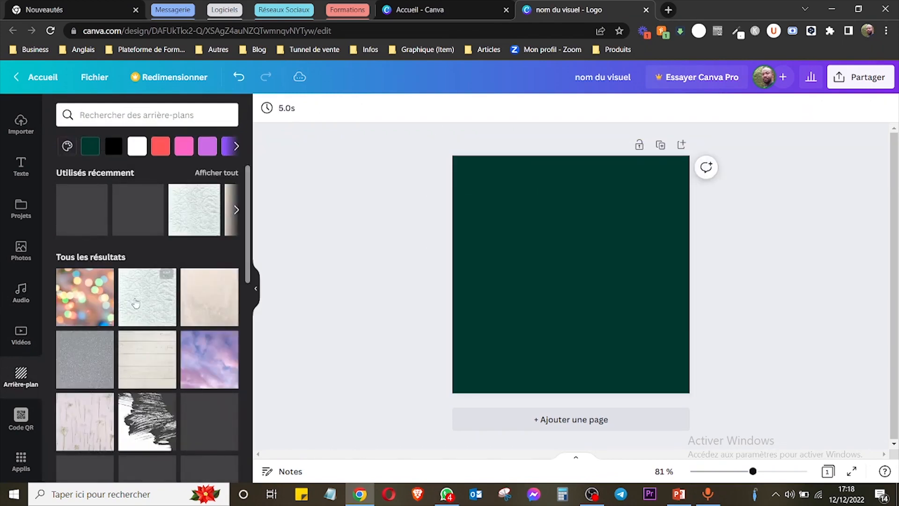
scroll(188, 154, "down", 1)
left_click(139, 115)
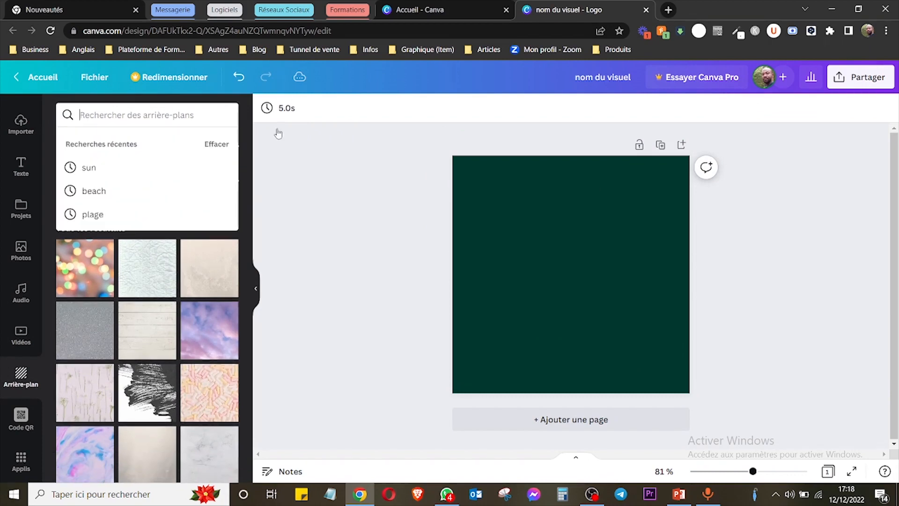
left_click_drag(246, 265, 252, 333)
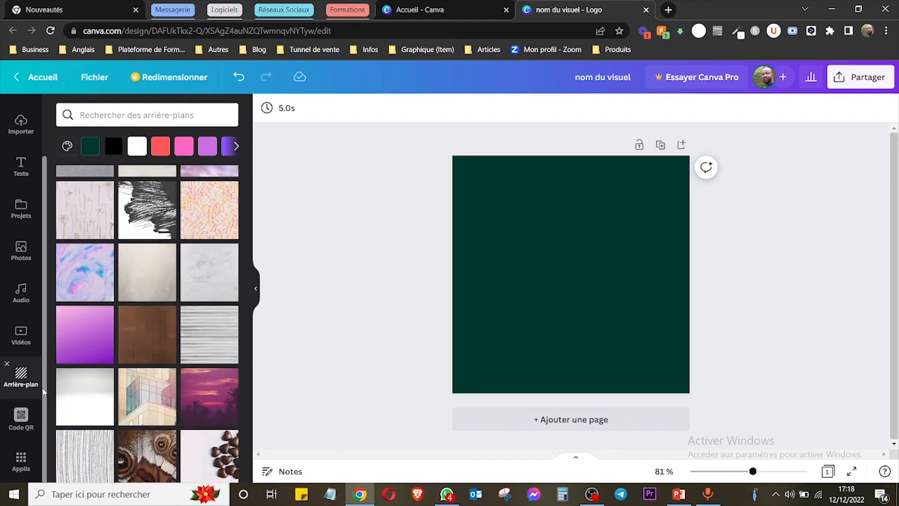
Generate a QR code for the design's URL and add it to the page.
left_click(40, 416)
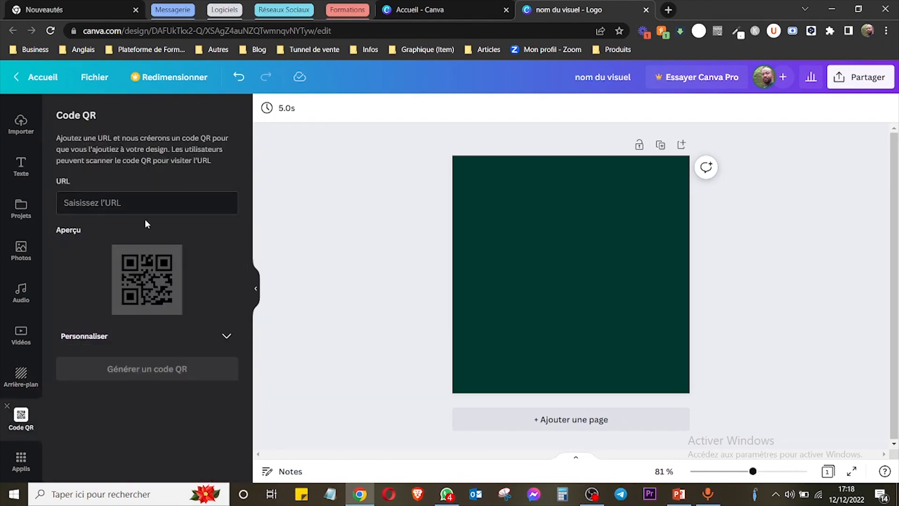
left_click(181, 205)
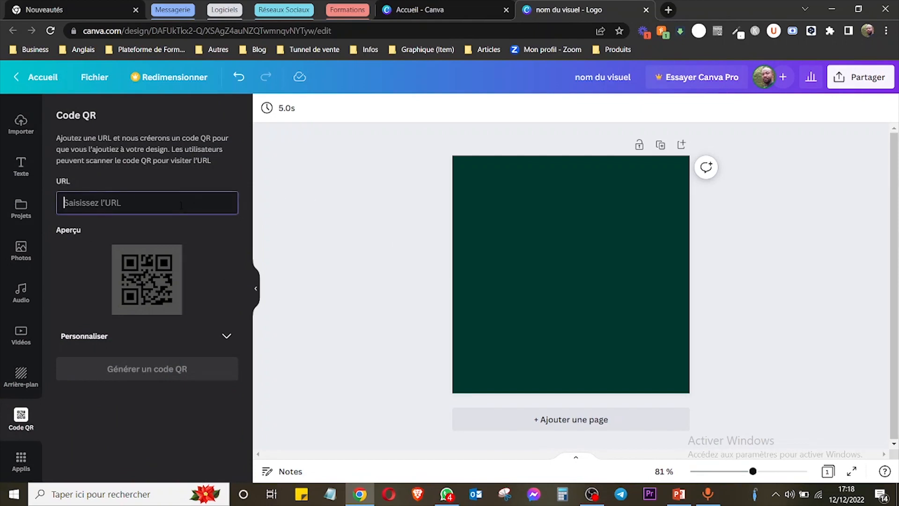
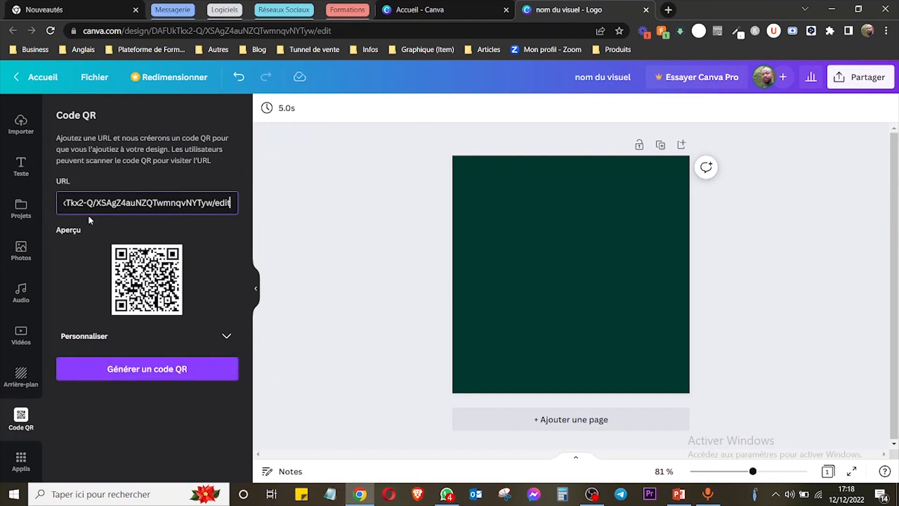
left_click(173, 359)
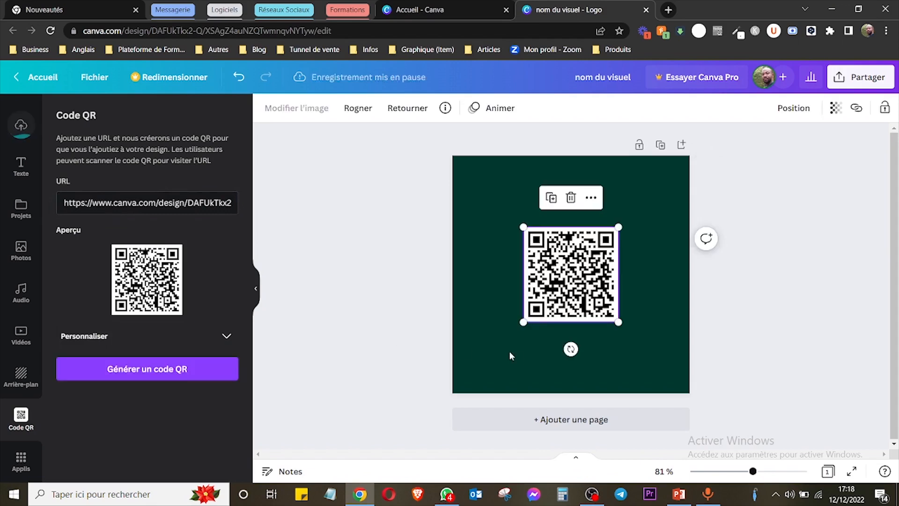
Resize the QR code to a small square and move it into the page's lower-right corner.
mouse_move(582, 265)
left_mouse_down()
mouse_move(615, 292)
mouse_move(582, 264)
left_mouse_up()
left_click_drag(524, 227, 507, 211)
mouse_move(589, 284)
left_mouse_down()
mouse_move(556, 289)
mouse_move(607, 279)
mouse_move(588, 292)
mouse_move(603, 291)
left_mouse_up()
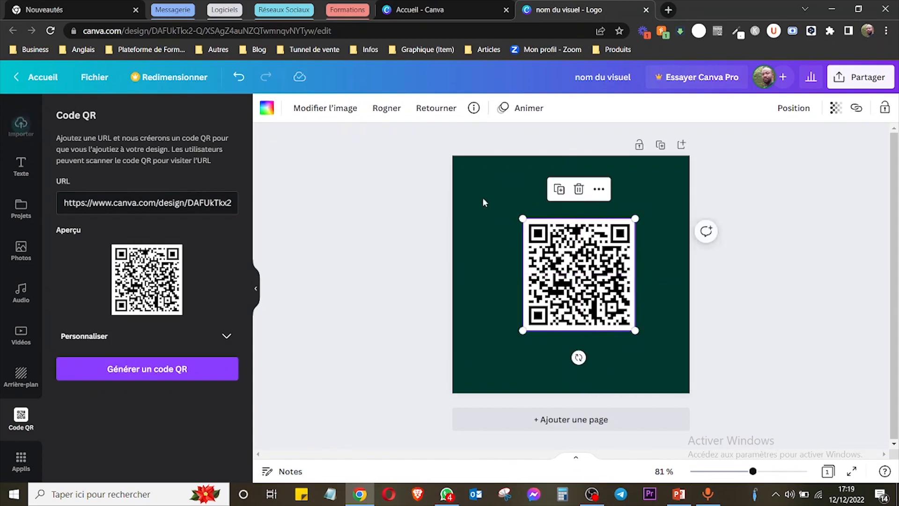
left_click_drag(549, 310, 579, 276)
left_click_drag(610, 250, 649, 357)
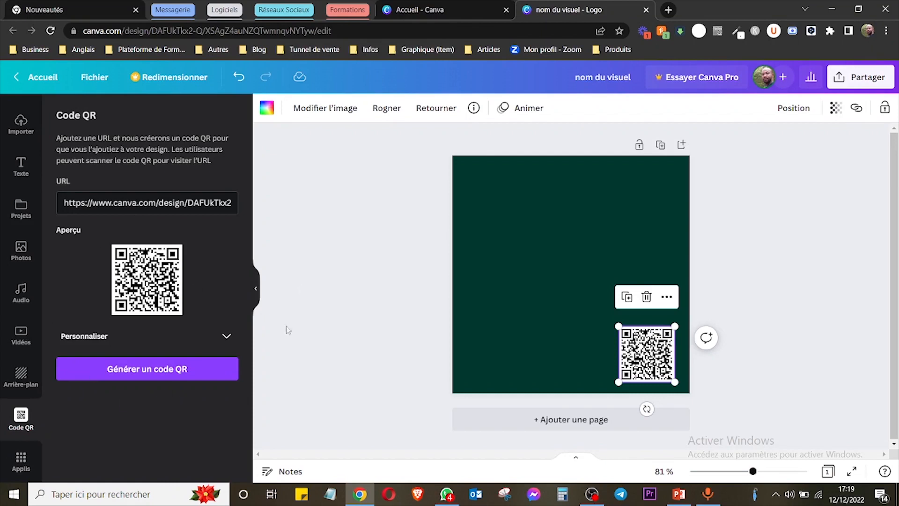
Delete the QR code from the page.
left_click(364, 247)
left_click(665, 346)
key("Delete")
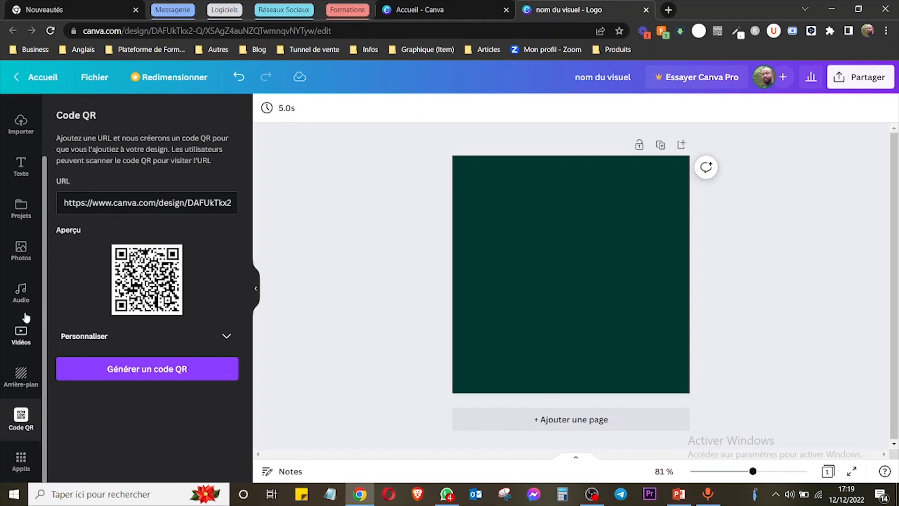
Add the photo of the two Christmas gnomes from the "Noel" photo results to the page and select it.
left_click(20, 257)
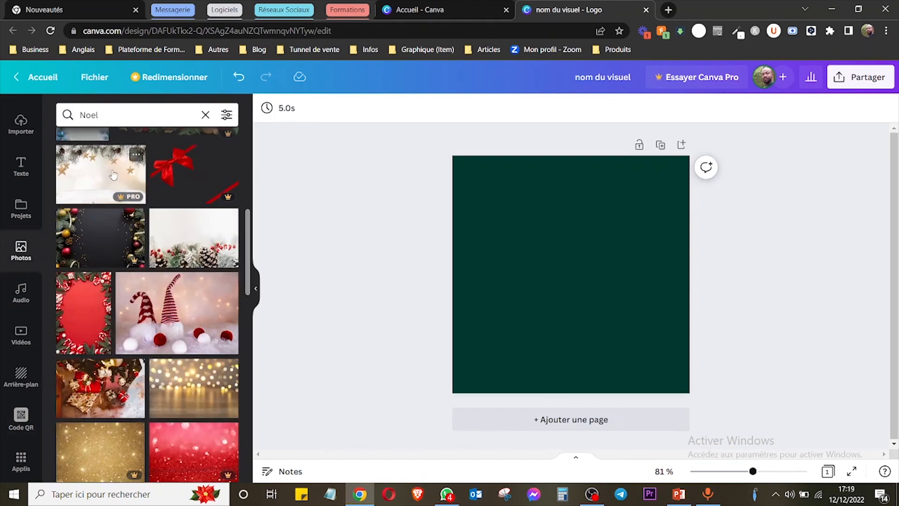
left_click(177, 338)
left_click(796, 255)
left_click(623, 274)
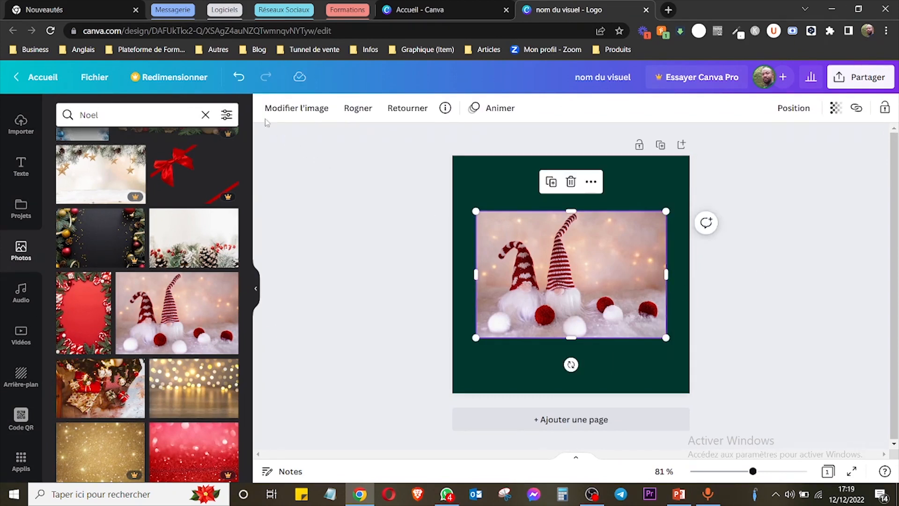
left_click(785, 244)
left_click(592, 286)
Adjust the gnome photo's brightness (Luminosité) to -9 and its contrast (Contraste) to 11.
left_click(305, 110)
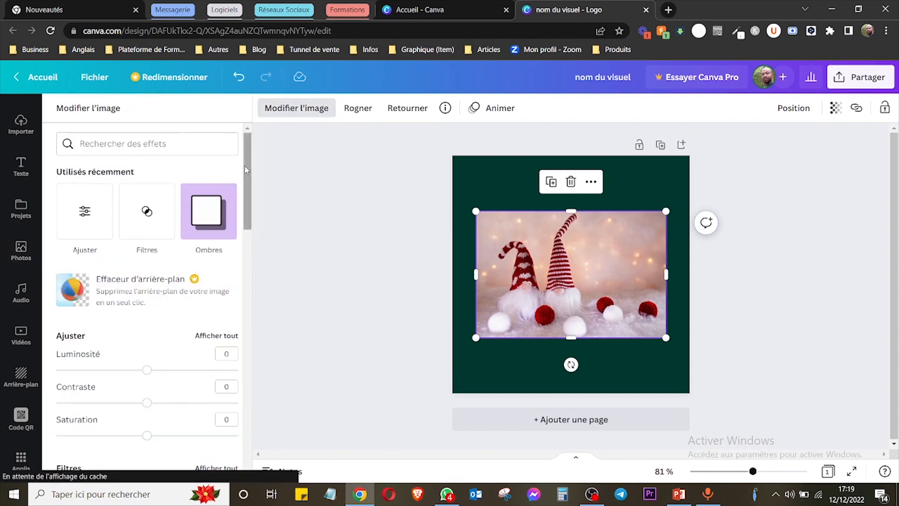
scroll(245, 170, "down", 3)
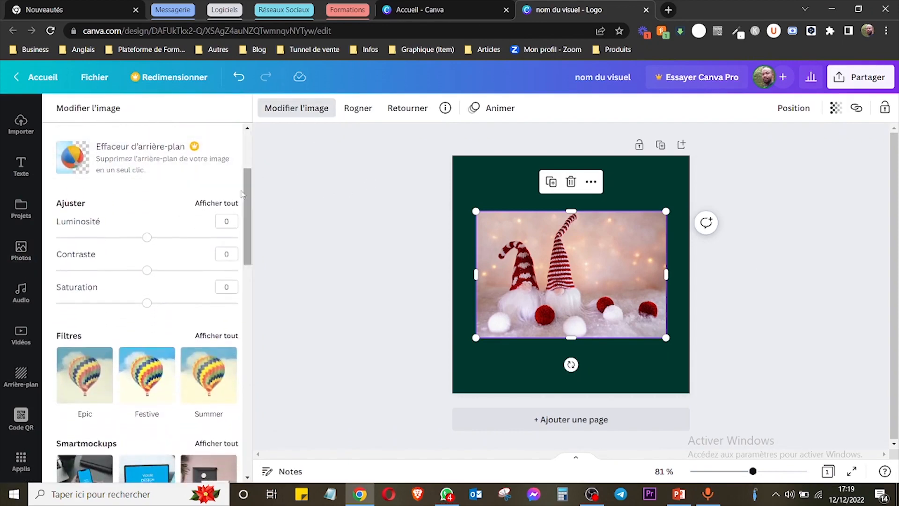
left_click(217, 203)
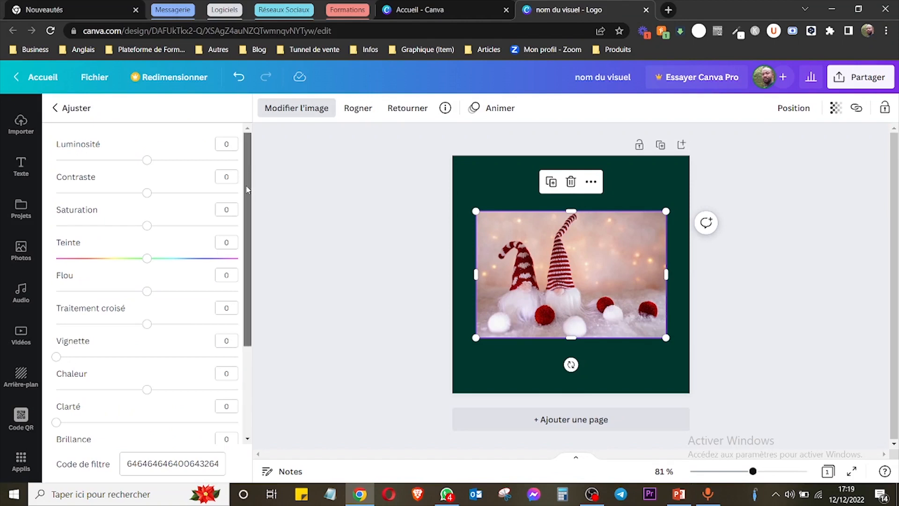
left_click_drag(202, 166, 157, 193)
left_click_drag(246, 261, 249, 185)
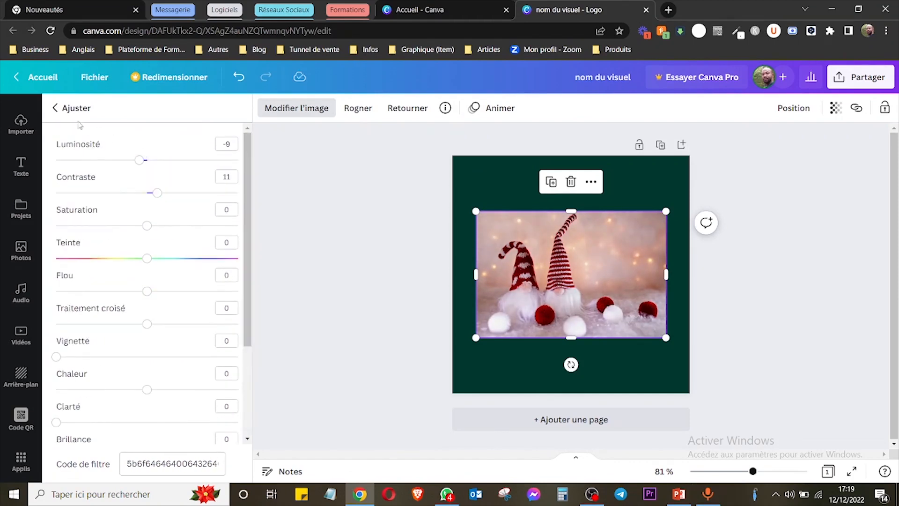
Try the Festive, Solar, Afterglow, Cali, Selfie, Nordic, Dalliance and Whimsical filters on the gnome photo.
left_click(56, 108)
left_click_drag(245, 193, 246, 235)
left_click(215, 183)
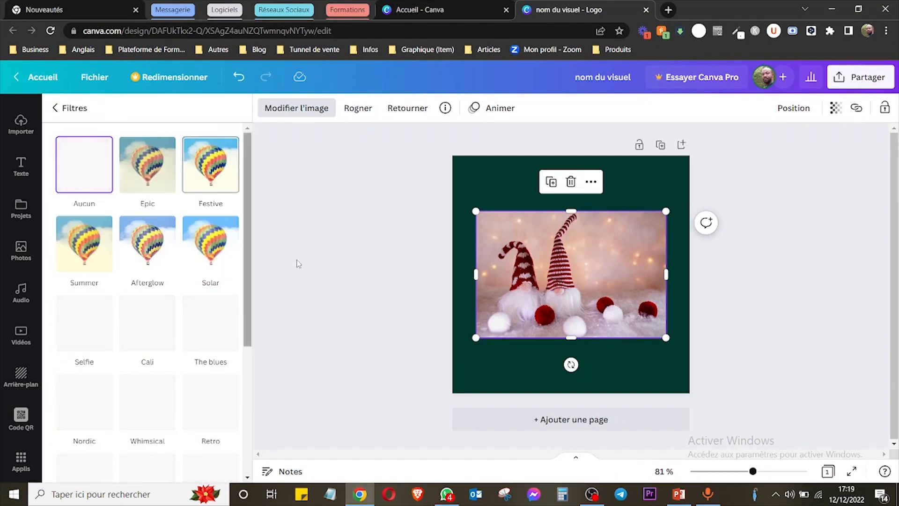
mouse_move(246, 240)
left_mouse_down()
mouse_move(245, 263)
mouse_move(245, 236)
left_mouse_up()
left_click(204, 205)
left_click(220, 256)
left_click(139, 253)
left_click(138, 337)
left_click(86, 347)
left_click(85, 402)
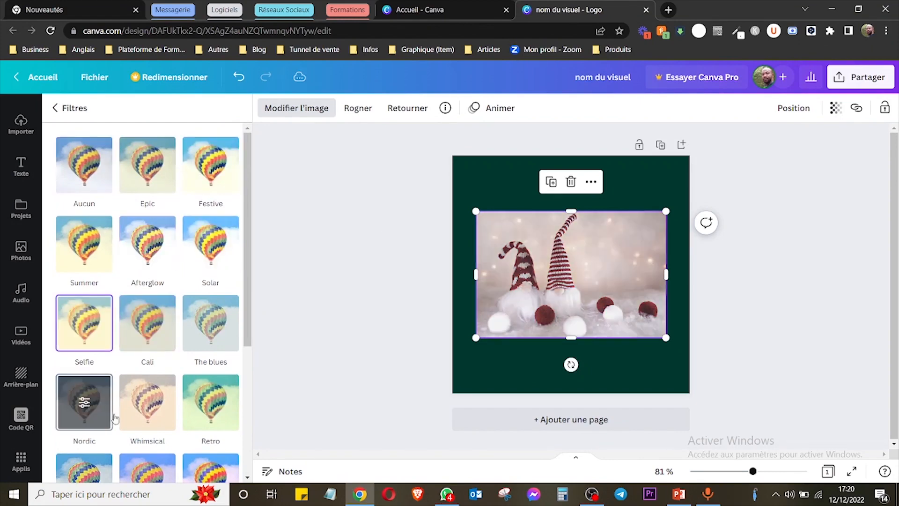
scroll(248, 324, "down", 1)
scroll(248, 324, "down", 3)
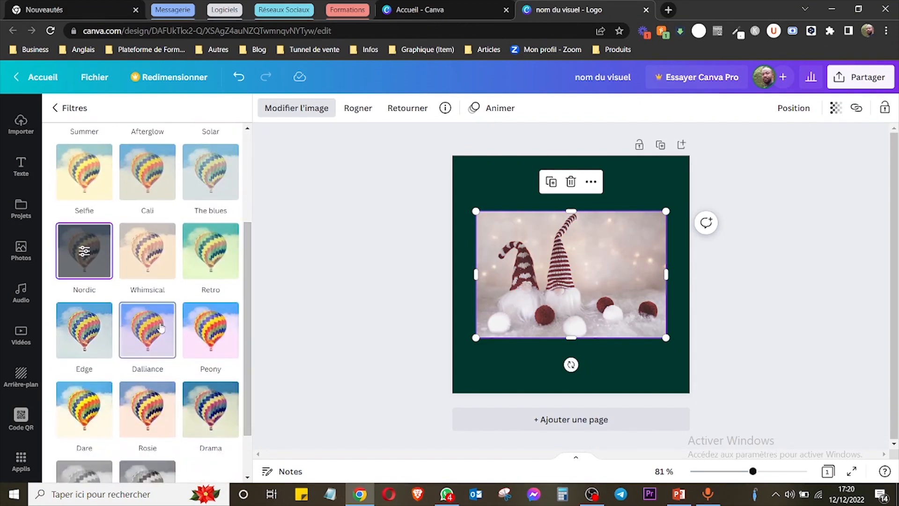
left_click(147, 330)
left_click(148, 250)
Apply the Retro filter to the gnome photo and set its intensity to 44.
left_click(225, 265)
scroll(225, 265, "down", 2)
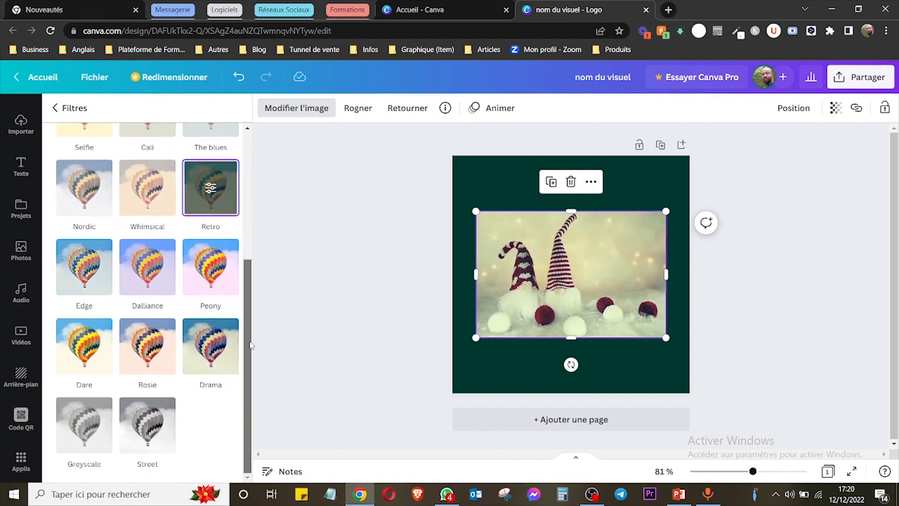
left_click(211, 192)
mouse_move(148, 161)
left_mouse_down()
mouse_move(179, 156)
mouse_move(117, 158)
mouse_move(209, 155)
mouse_move(98, 157)
mouse_move(225, 155)
mouse_move(136, 155)
left_mouse_up()
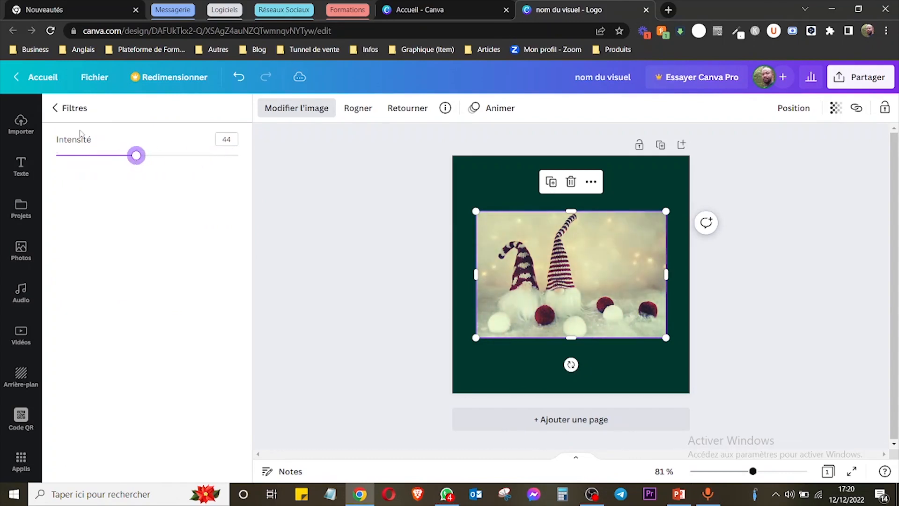
left_click(54, 112)
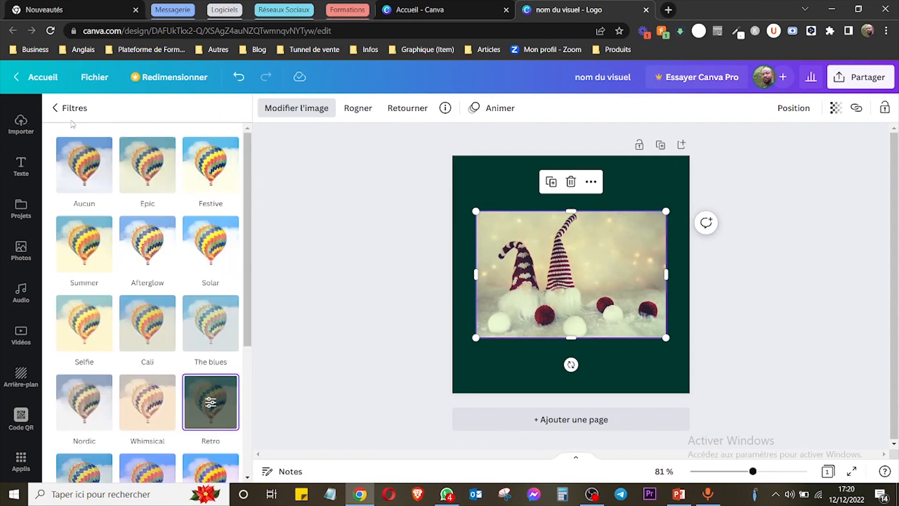
Apply the Laptop 5 smartmockup to the gnome photo.
left_click(55, 108)
scroll(186, 213, "down", 3)
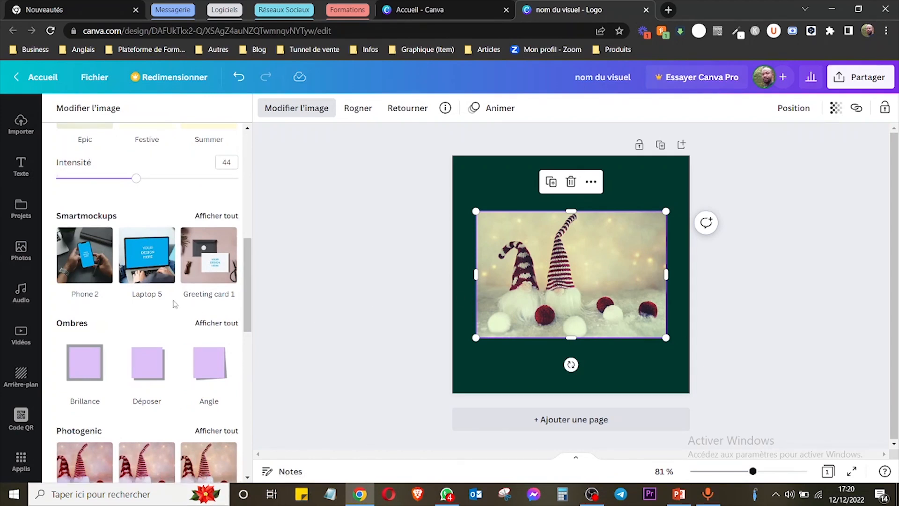
left_click(154, 260)
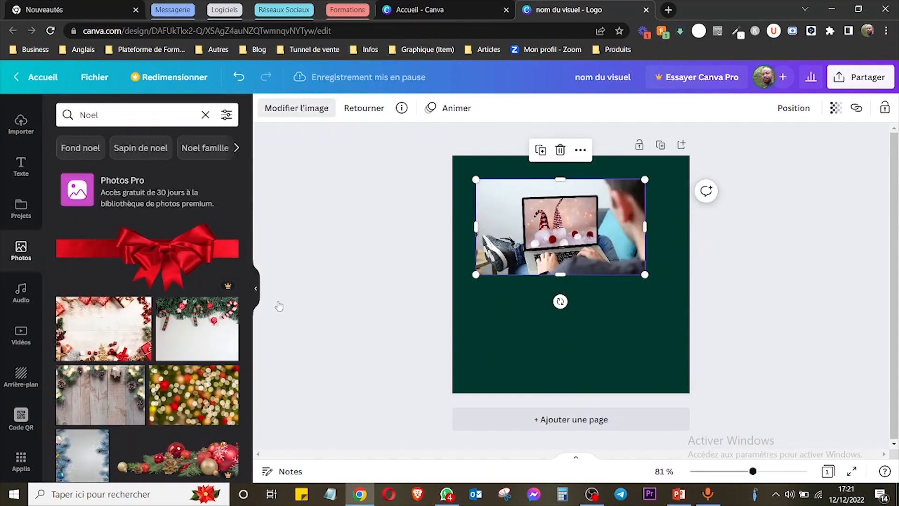
Try the Brillance and Déposer shadows on the laptop mockup, and return to the image effects.
left_click(296, 108)
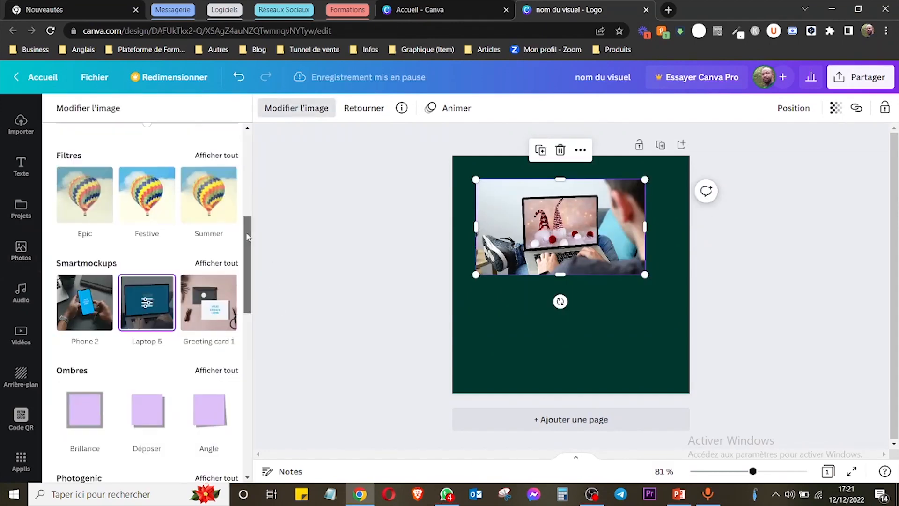
scroll(239, 286, "down", 4)
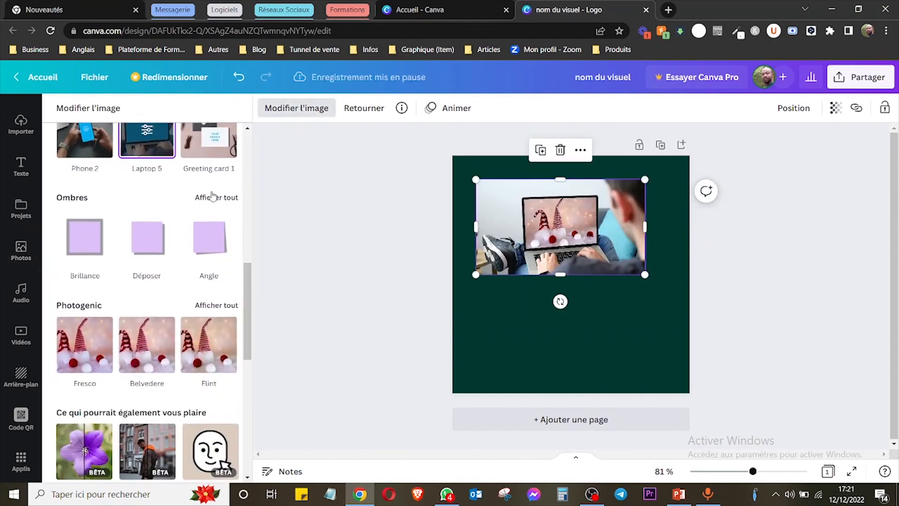
left_click(216, 198)
left_click(145, 182)
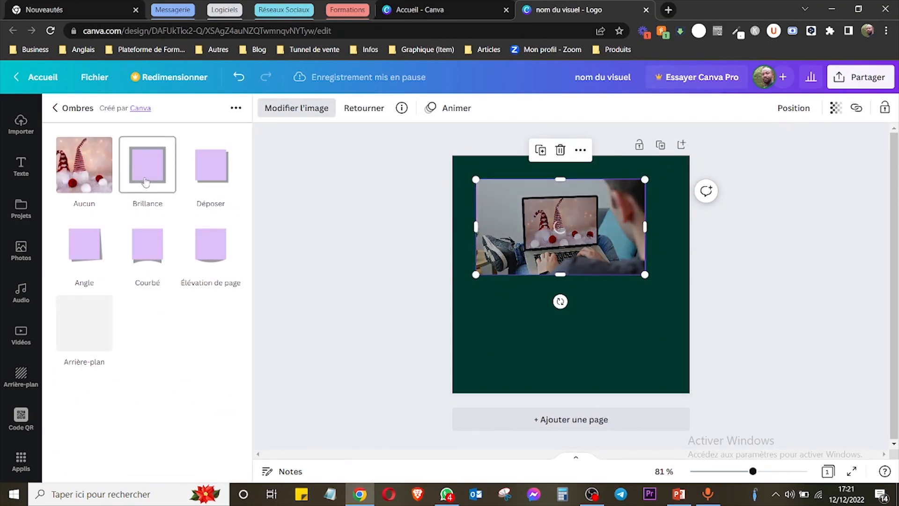
left_click(210, 182)
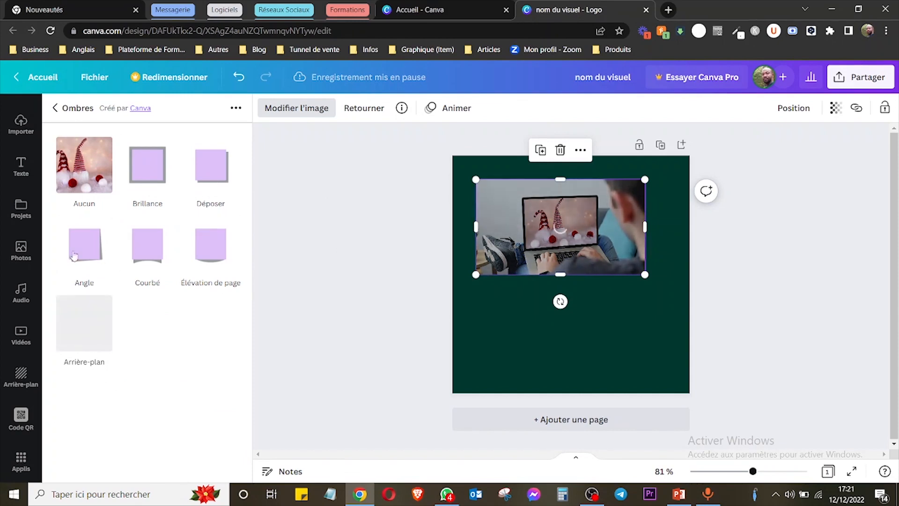
left_click(57, 110)
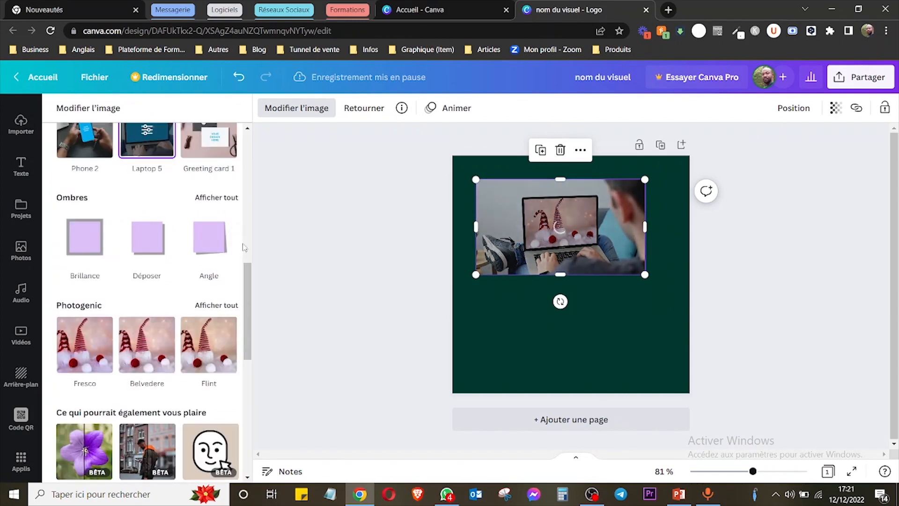
Browse the complete set of Photogenic effects, including the Warm and Cool groups, and return to the image effects.
scroll(252, 348, "down", 1)
scroll(252, 349, "down", 3)
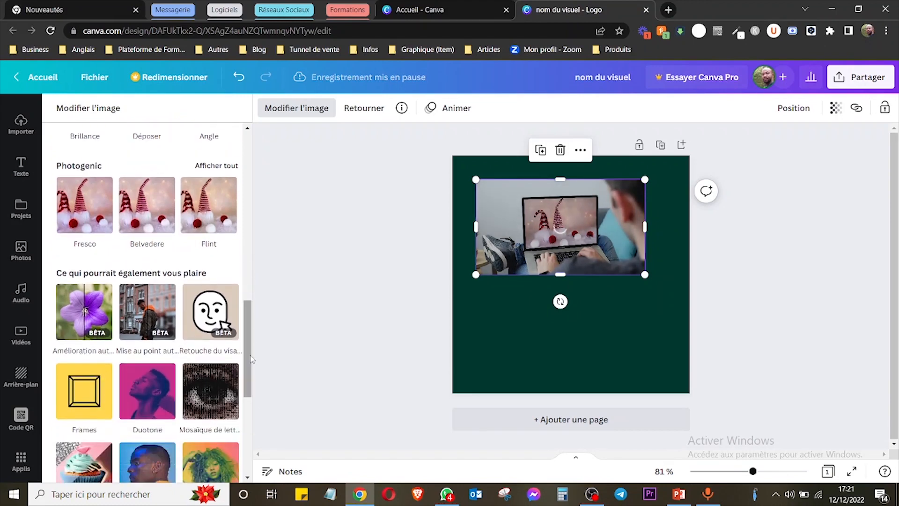
left_click(219, 164)
left_click_drag(246, 195, 248, 220)
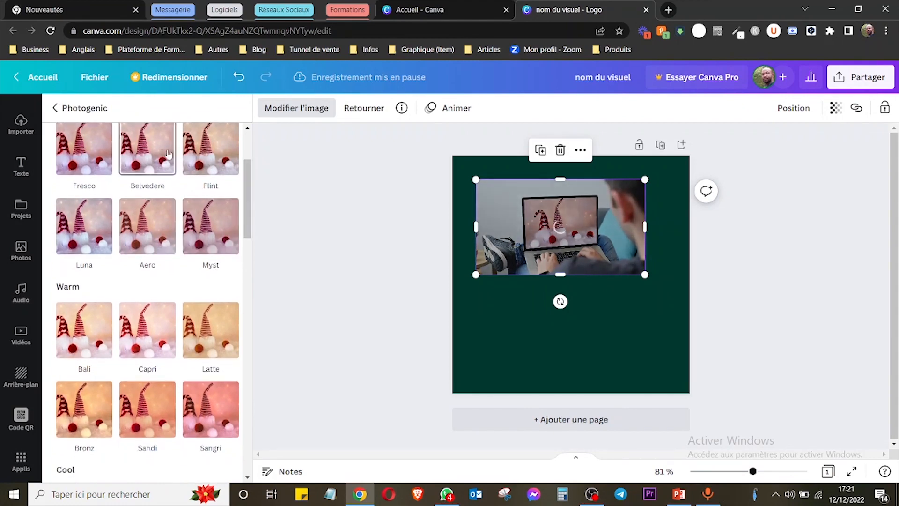
left_click_drag(248, 227, 249, 199)
left_click(54, 111)
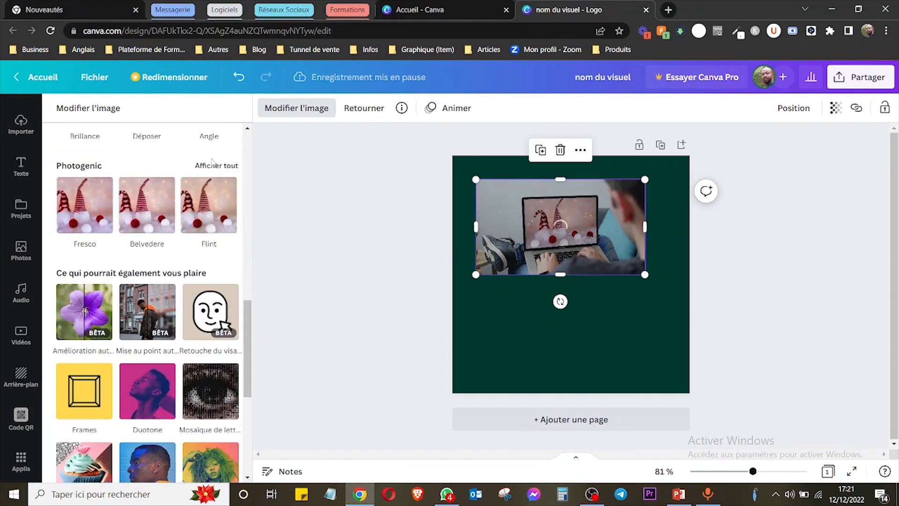
Look through the additional effect apps such as Frames, Duotone, BadTV, Liquify and Pixelate, and return to the adjustments.
scroll(252, 370, "down", 3)
scroll(251, 370, "down", 1)
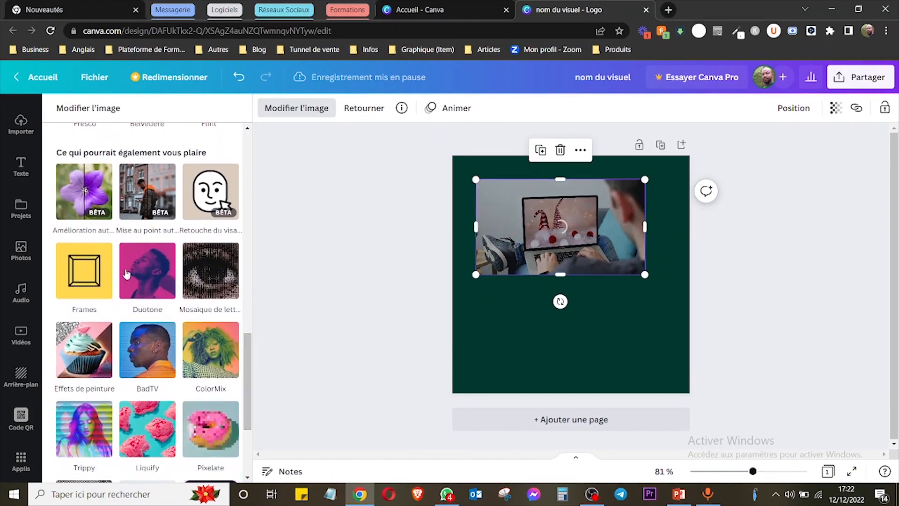
scroll(251, 382, "down", 5)
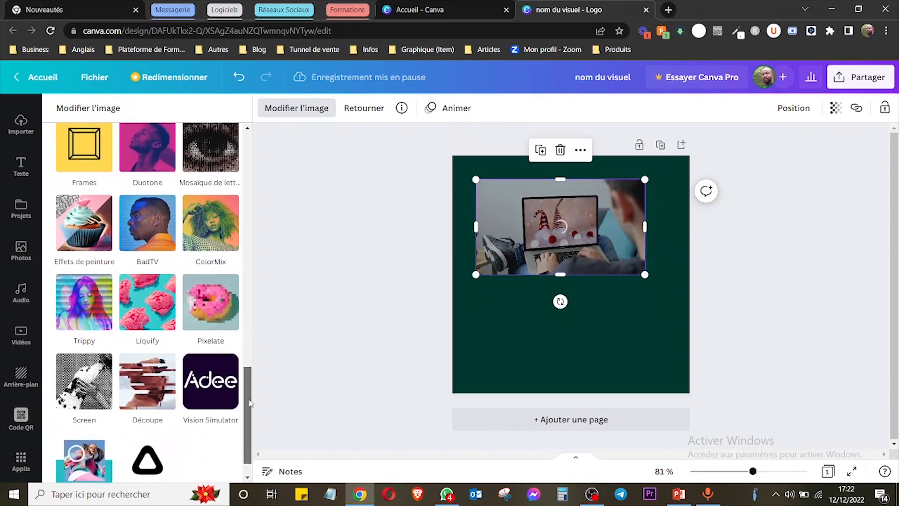
scroll(251, 389, "up", 3)
scroll(252, 384, "up", 6)
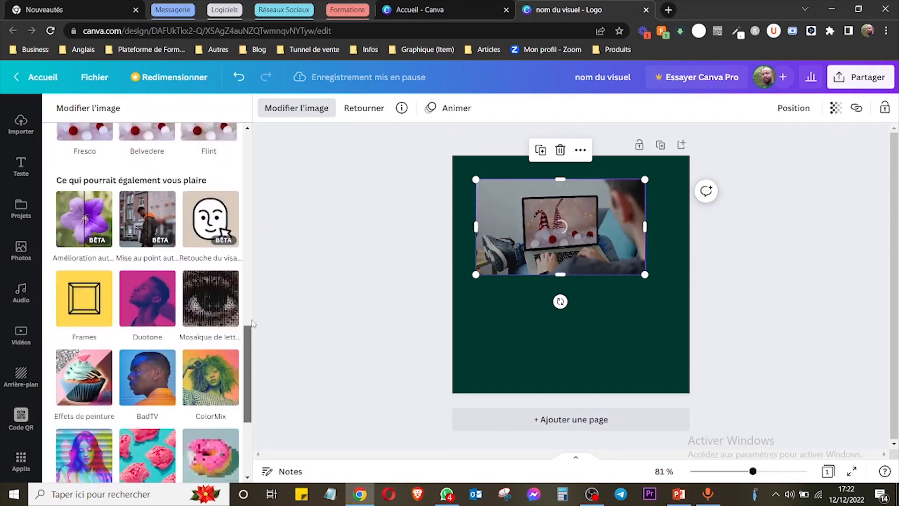
scroll(141, 281, "down", 3)
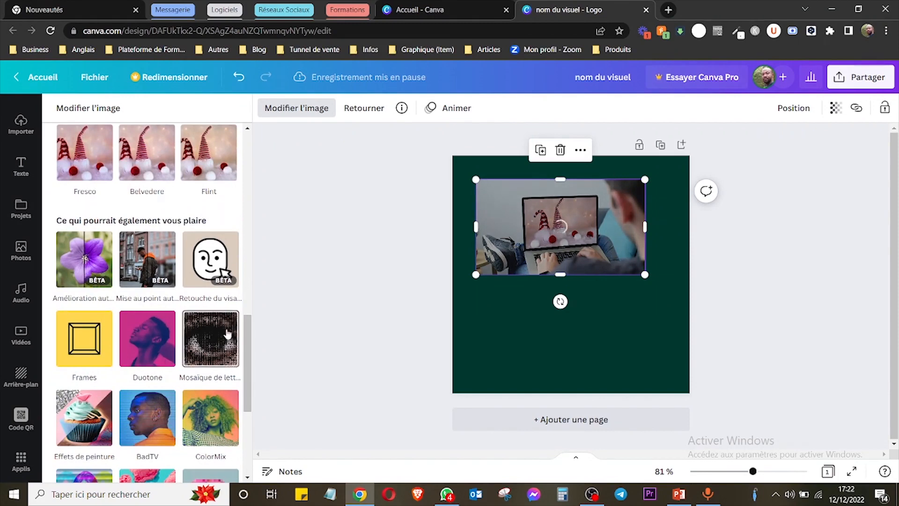
scroll(252, 197, "up", 8)
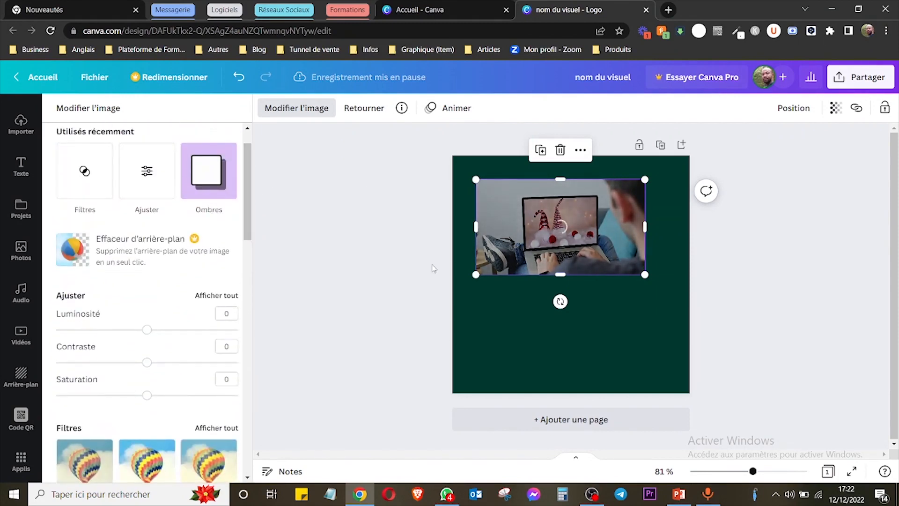
Move the laptop mockup towards the middle of the page and flip it horizontally, also trying the vertical flip twice.
left_click_drag(567, 242, 582, 274)
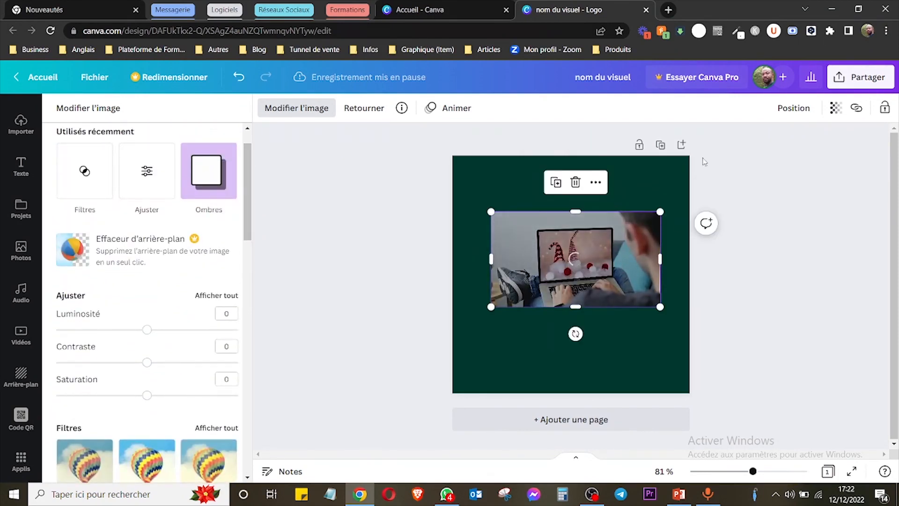
left_click(365, 109)
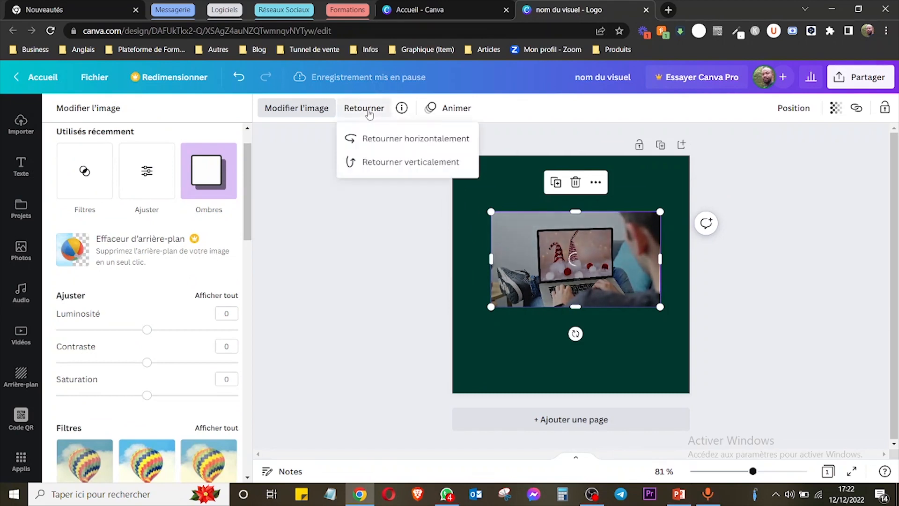
left_click(397, 141)
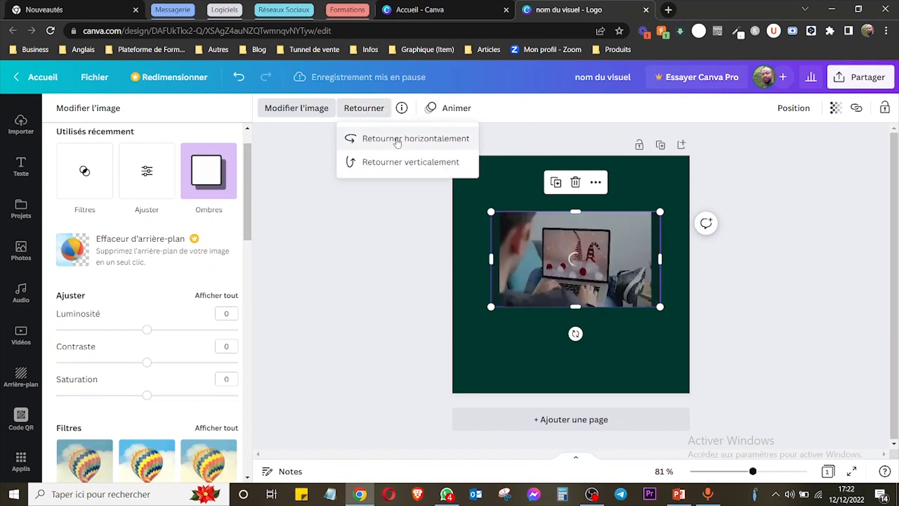
left_click(396, 170)
left_click(395, 170)
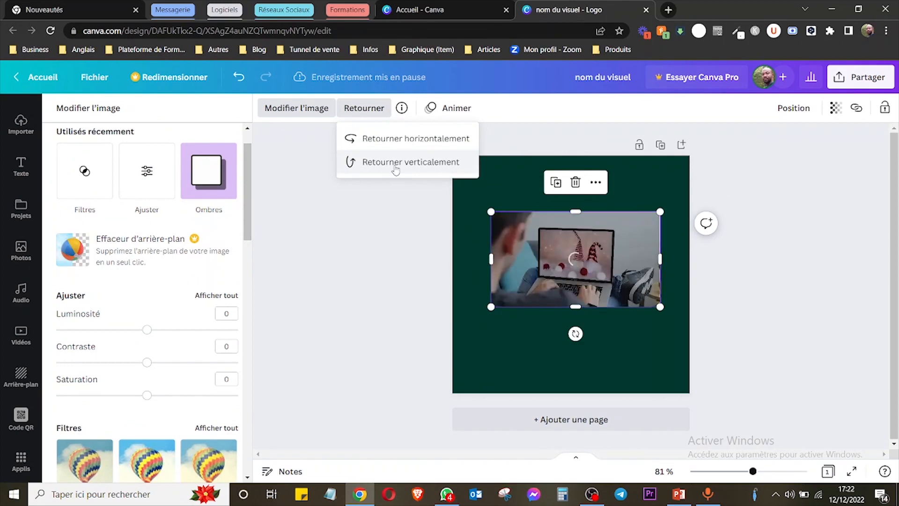
Try the Balayage and Lever photo animations on the mockup, apply Fondu, and preview the animated design.
left_click(456, 108)
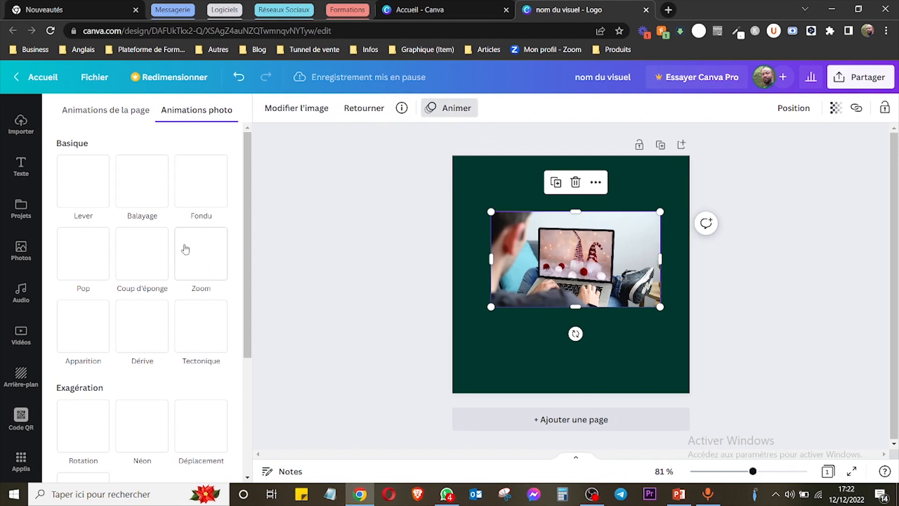
left_click(159, 188)
left_click(214, 185)
left_click(81, 199)
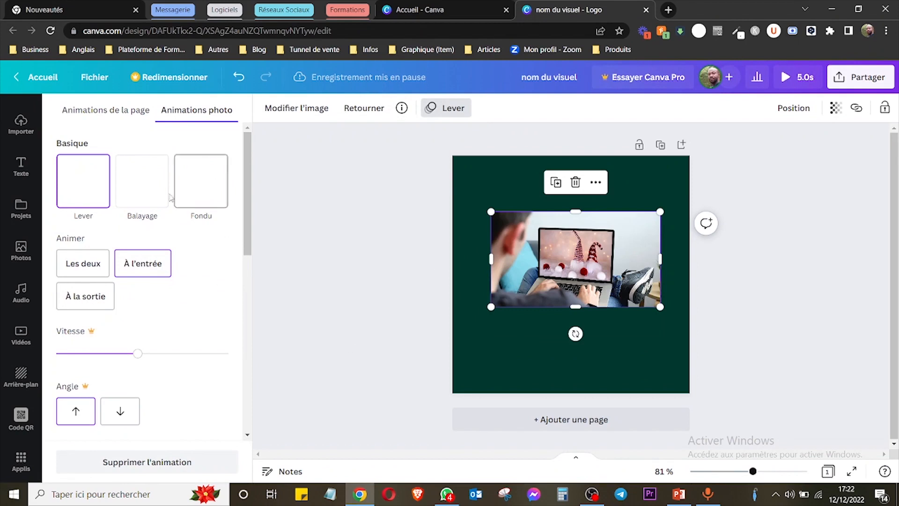
left_click(213, 192)
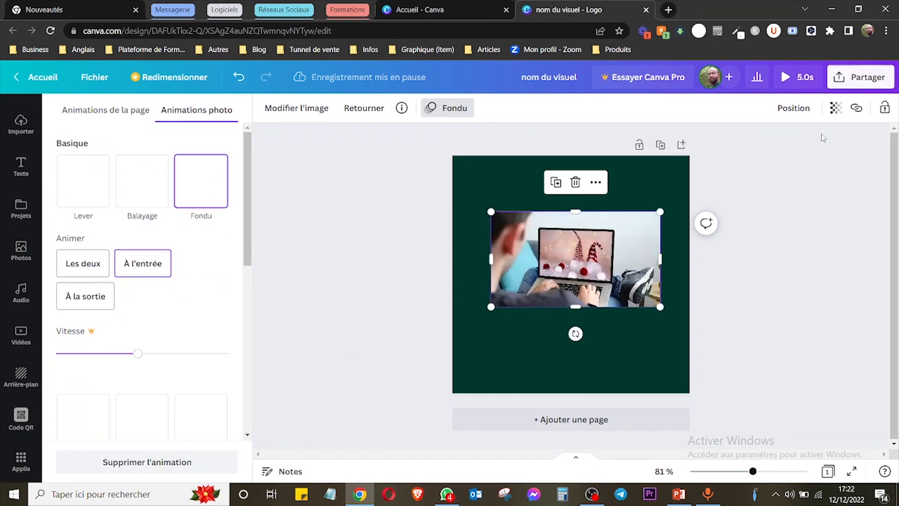
left_click(790, 77)
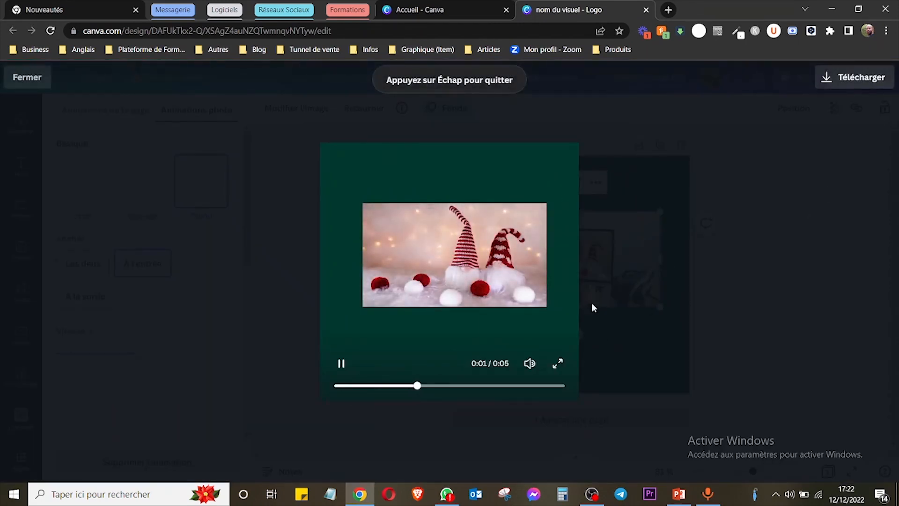
left_click(44, 86)
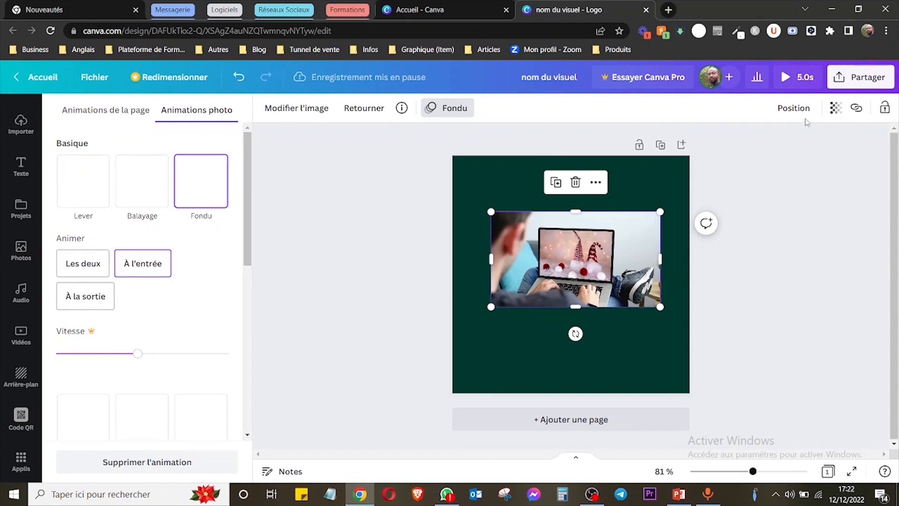
Try the page alignment options on the laptop mockup, finishing with it aligned to Haut and Gauche.
left_click(794, 108)
left_click(660, 215)
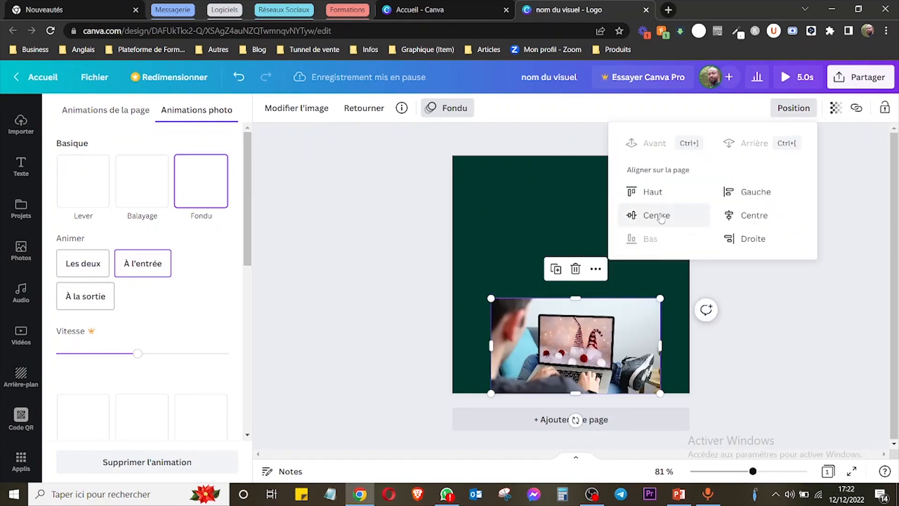
left_click(660, 218)
left_click(733, 214)
left_click(746, 192)
left_click(676, 193)
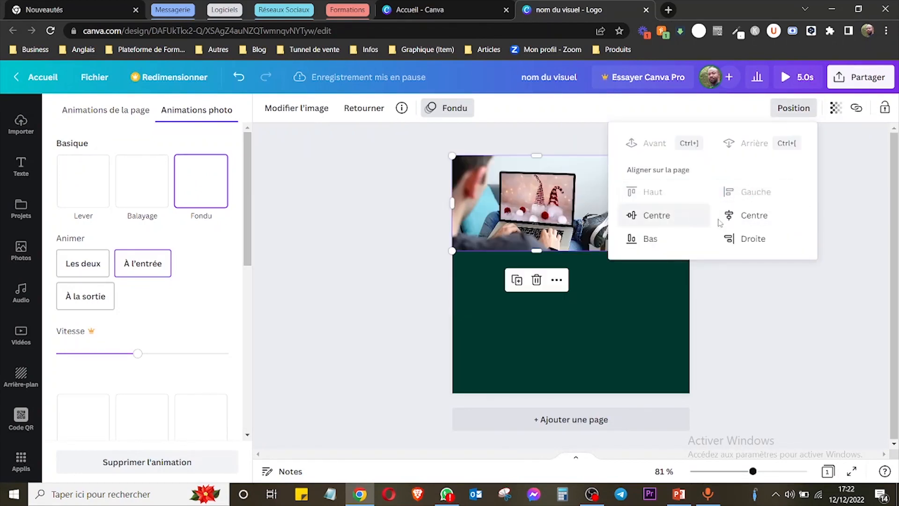
left_click(841, 200)
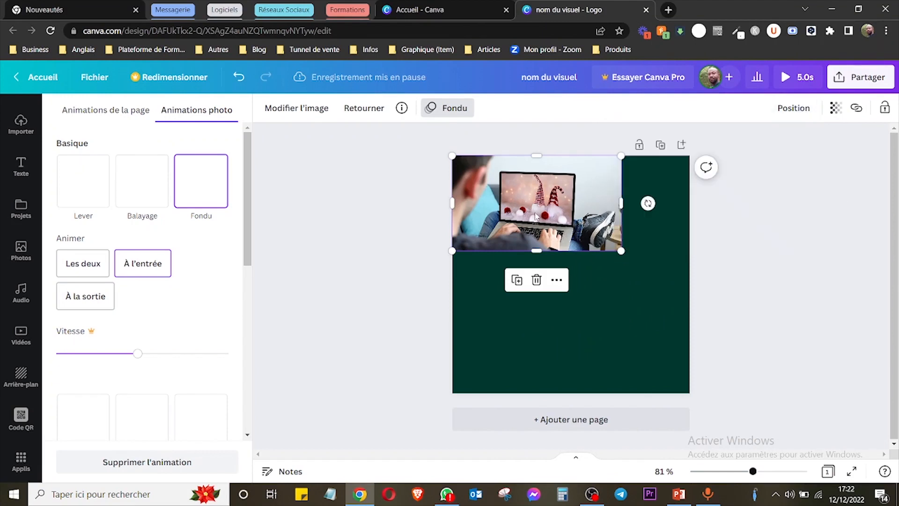
Duplicate the laptop mockup, arrange the original above its copy on the page, and delete the additional copy of the lower photo.
left_click_drag(536, 215, 553, 268)
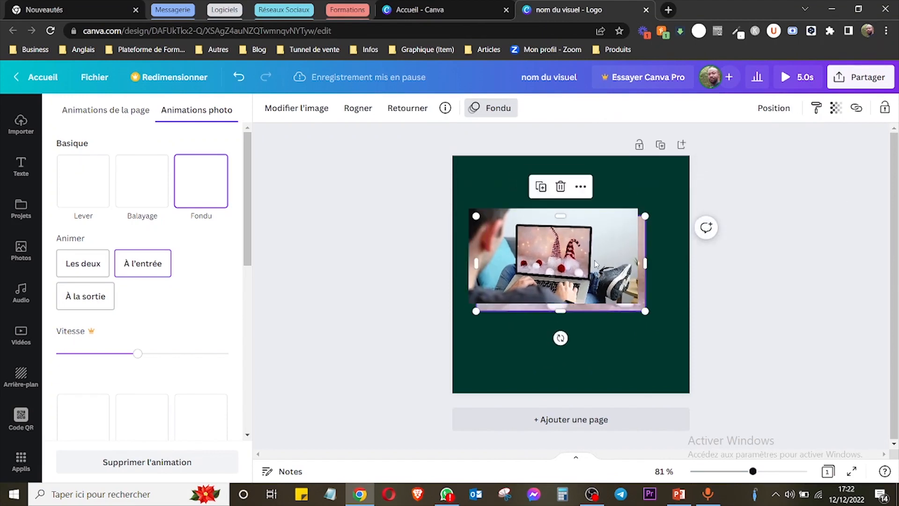
left_click(534, 180)
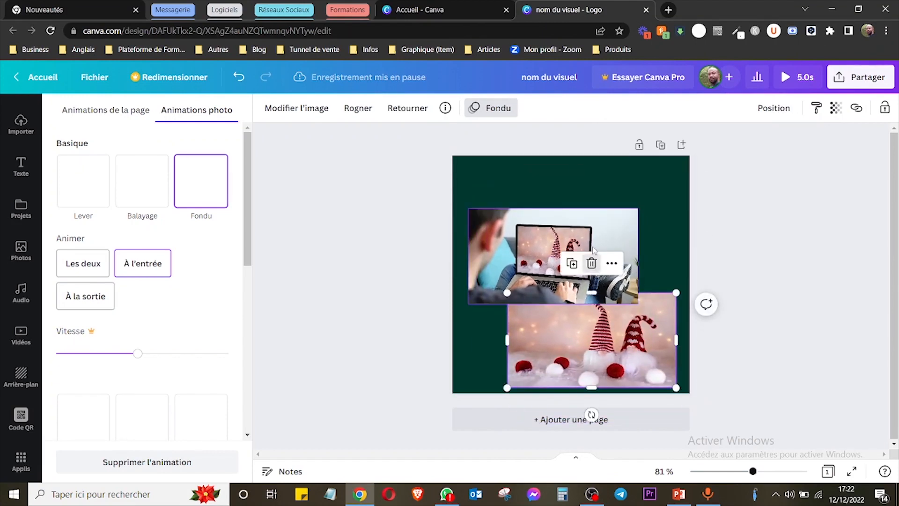
left_click_drag(597, 252, 601, 207)
left_click_drag(619, 307, 608, 288)
left_click(562, 244)
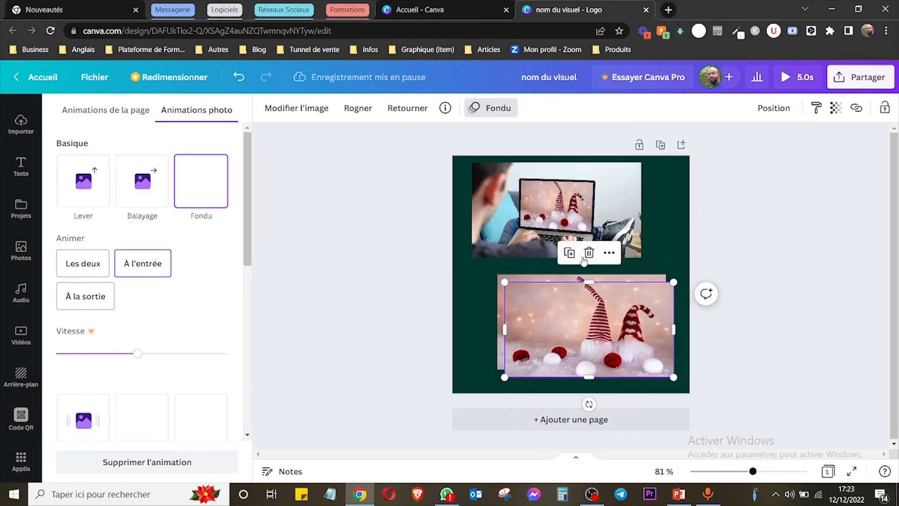
key("Delete")
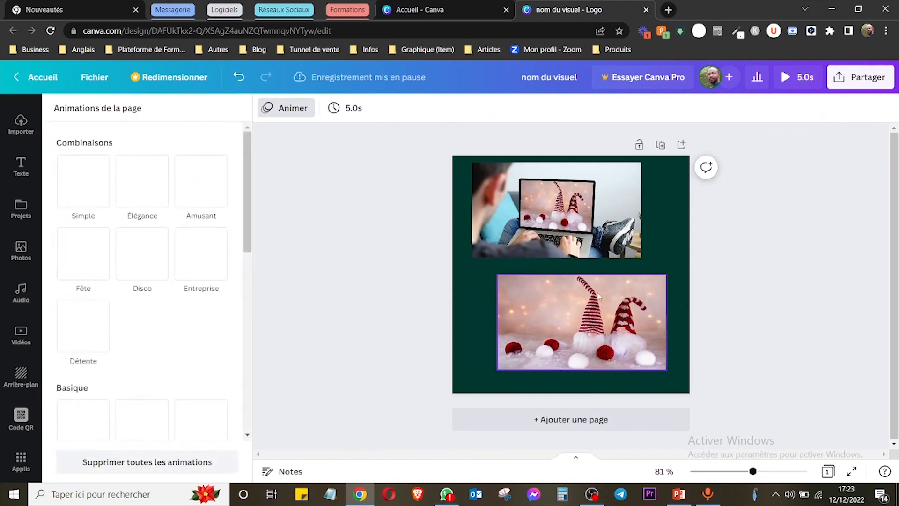
Try the style copy, a reduced opacity and the link field on the lower gnome photo, and delete that photo.
left_click(601, 298)
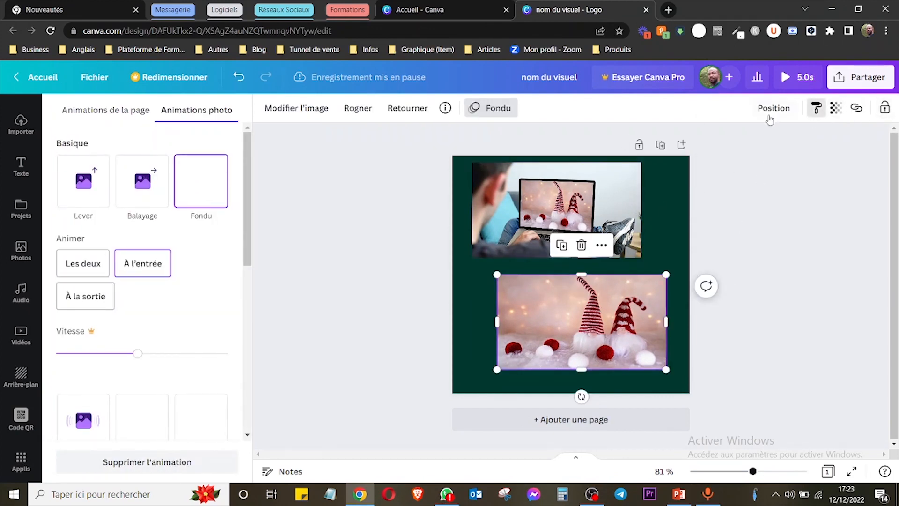
left_click(817, 108)
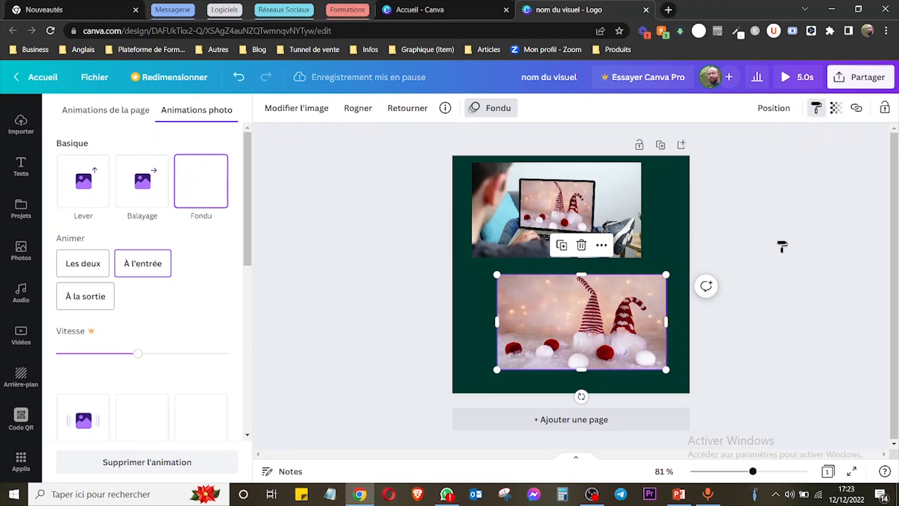
left_click(835, 108)
left_click_drag(831, 155, 800, 155)
left_click(857, 108)
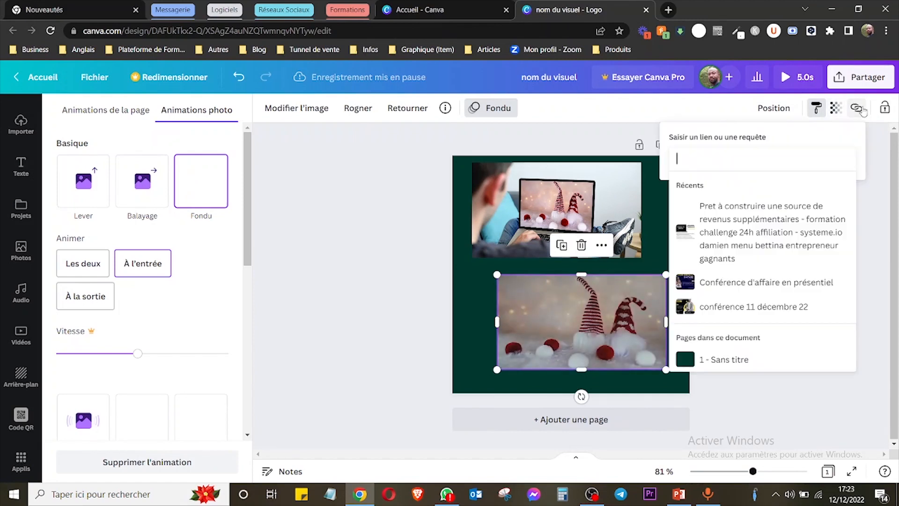
left_click(593, 135)
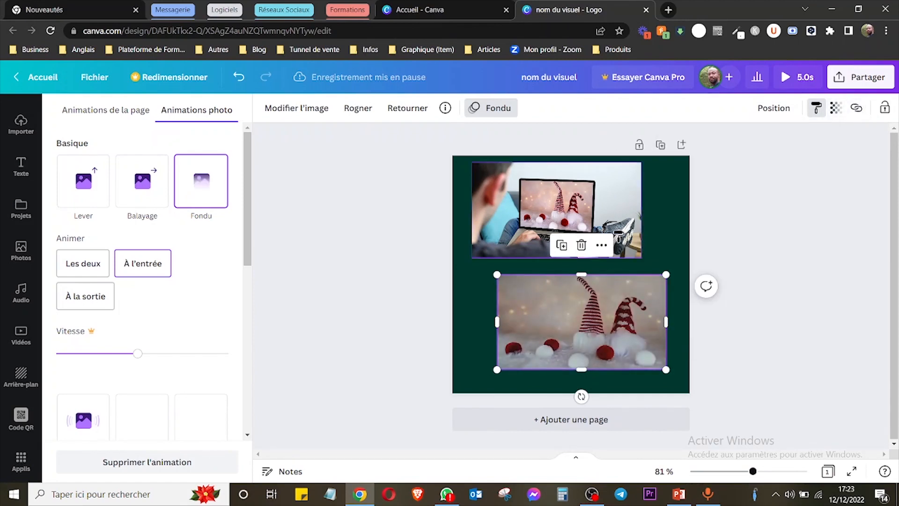
key("Delete")
Duplicate the laptop mockup, place the copy below it, and apply the copy's plain style to the original.
left_click(609, 248)
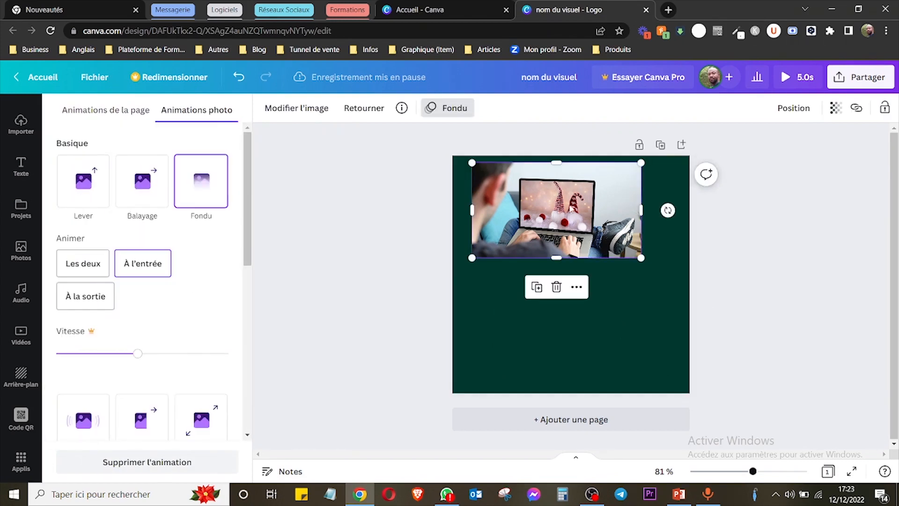
left_click(536, 287)
left_click_drag(625, 262, 637, 372)
left_click(614, 214)
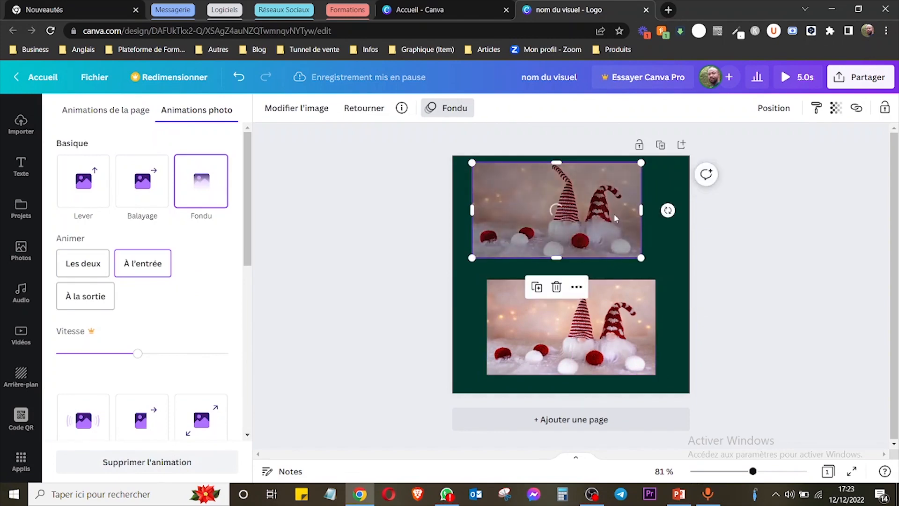
Reposition the two gnome photos one above the other on the page, and delete the lower one.
left_click_drag(592, 325, 582, 331)
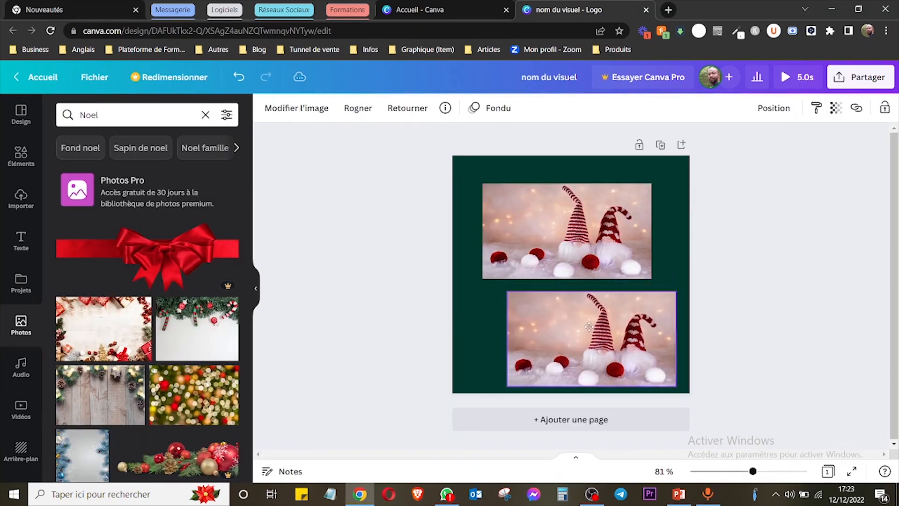
left_click_drag(580, 219, 572, 200)
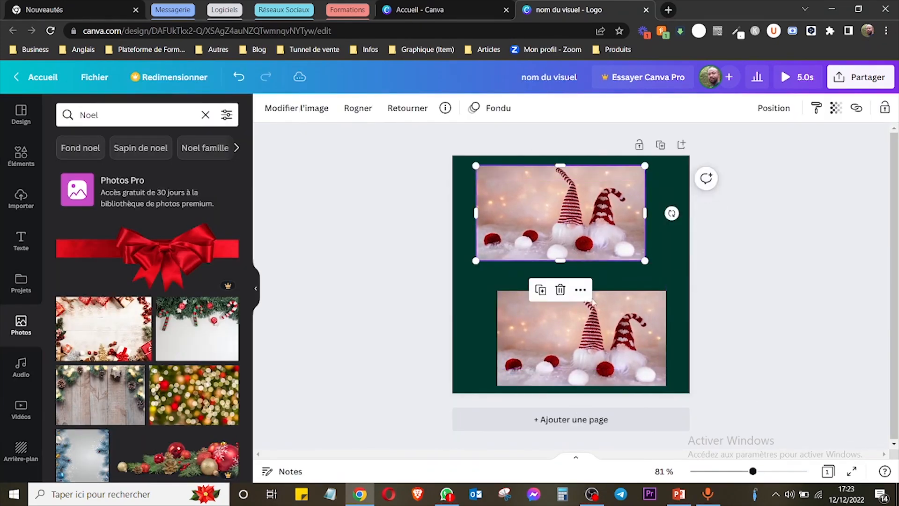
left_click_drag(623, 296, 622, 280)
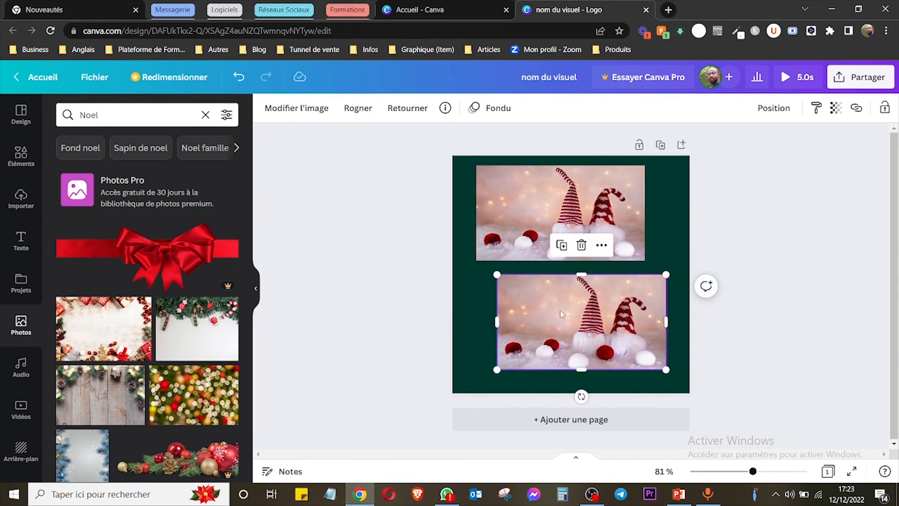
key("Delete")
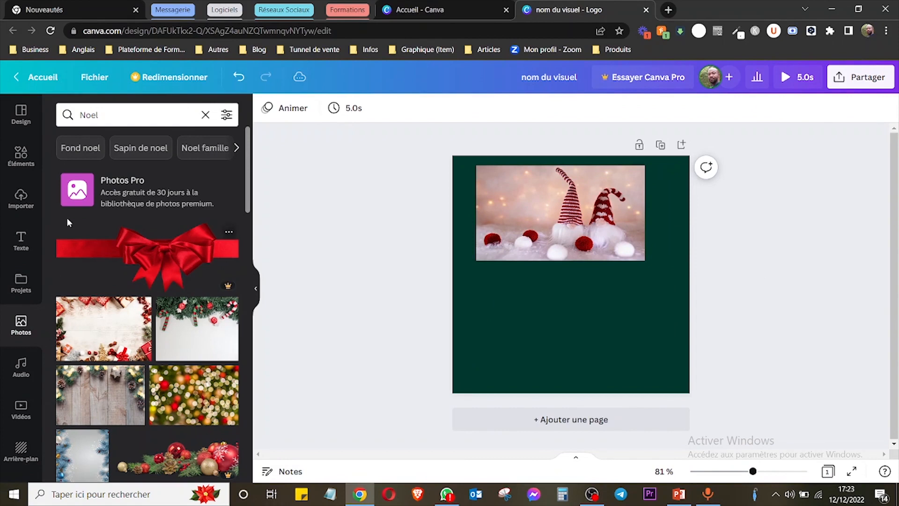
Clear the photo search, add the recently used forest path photo, shrink it, and place it partly over the gnome photo.
left_click(205, 115)
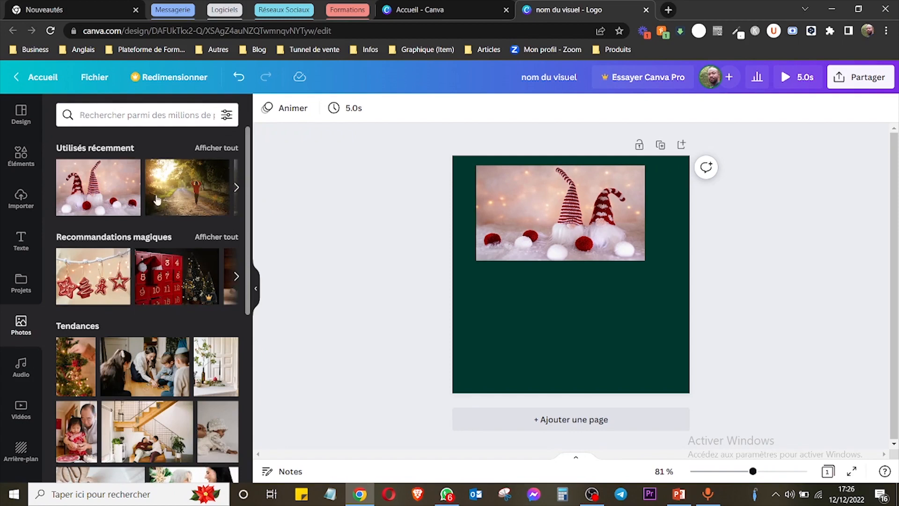
left_click(178, 180)
left_click_drag(582, 279, 583, 303)
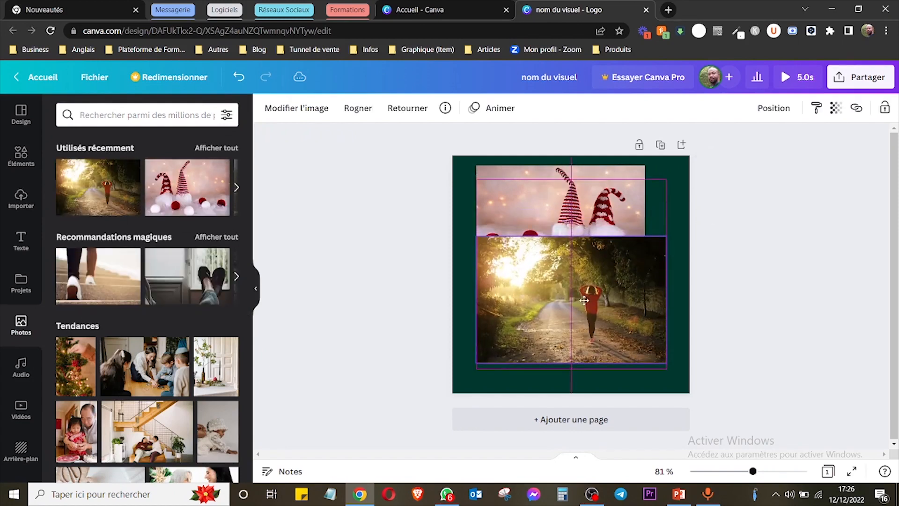
left_click_drag(667, 240, 629, 262)
left_click_drag(573, 286, 591, 238)
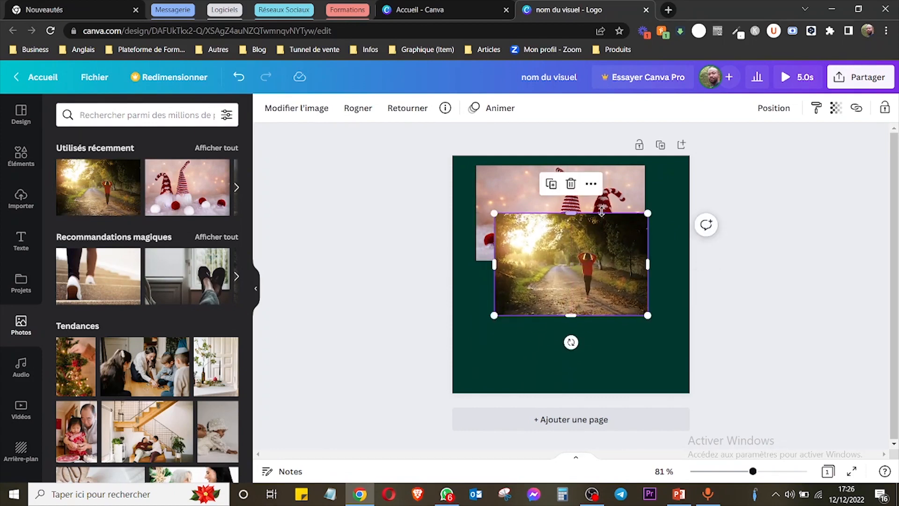
Add the recommended photo of feet climbing stairs, shrink it, and overlap it with the gnome and forest path photos.
right_click(601, 233)
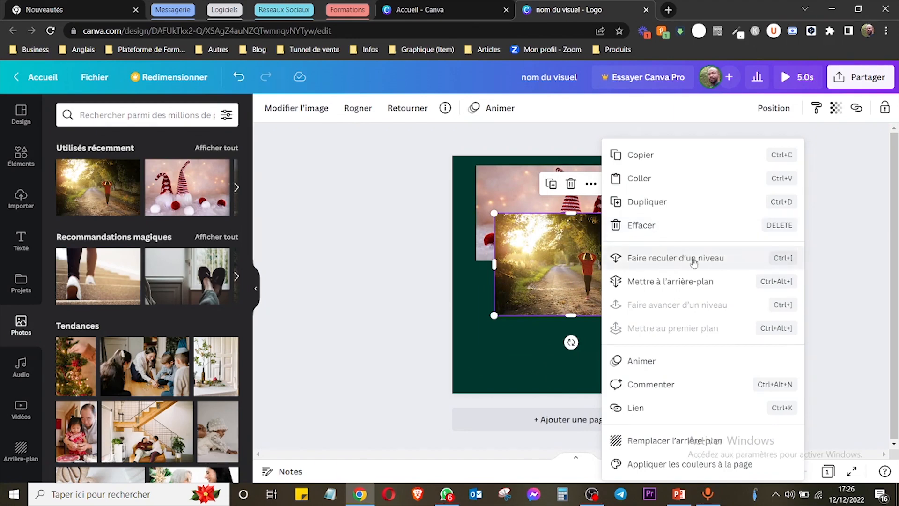
left_click(395, 287)
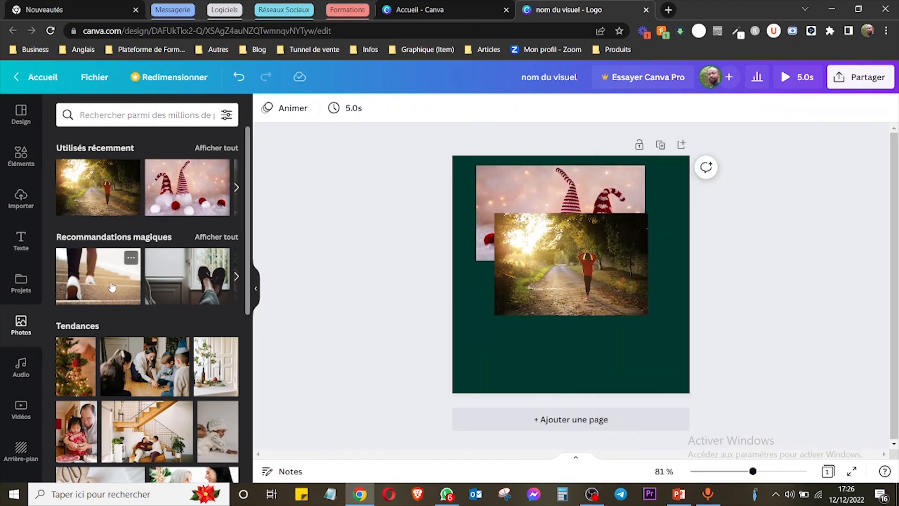
left_click(112, 288)
left_click_drag(596, 290, 640, 363)
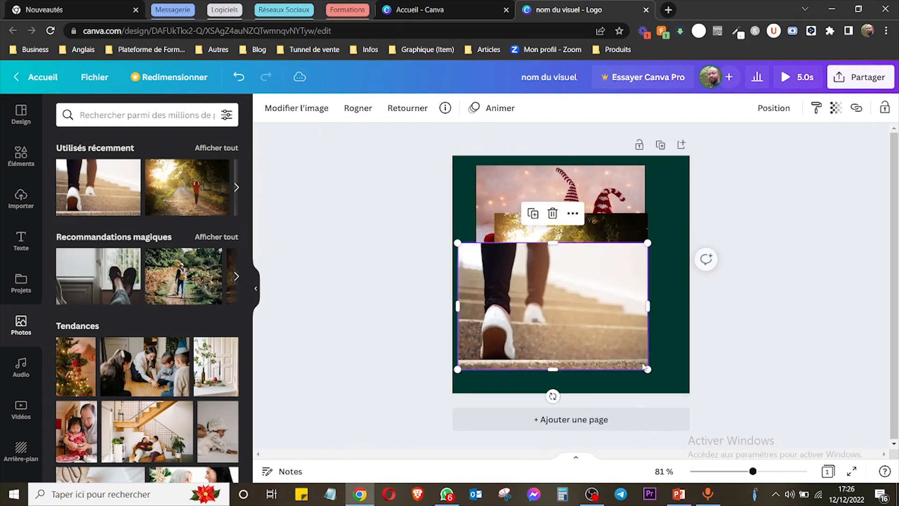
left_click_drag(564, 187, 557, 196)
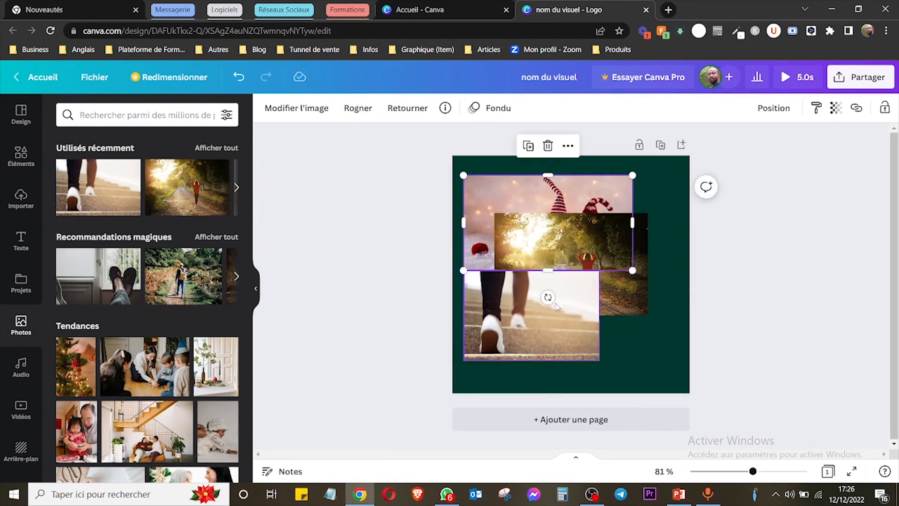
left_click_drag(558, 307, 569, 281)
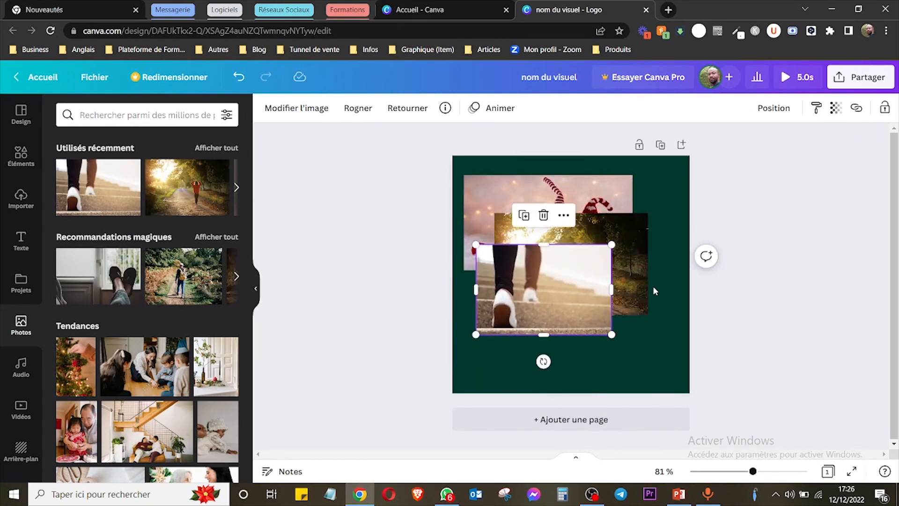
Send the stairs photo back one level behind the forest path photo, and shift the forest path photo slightly to the right.
right_click(525, 293)
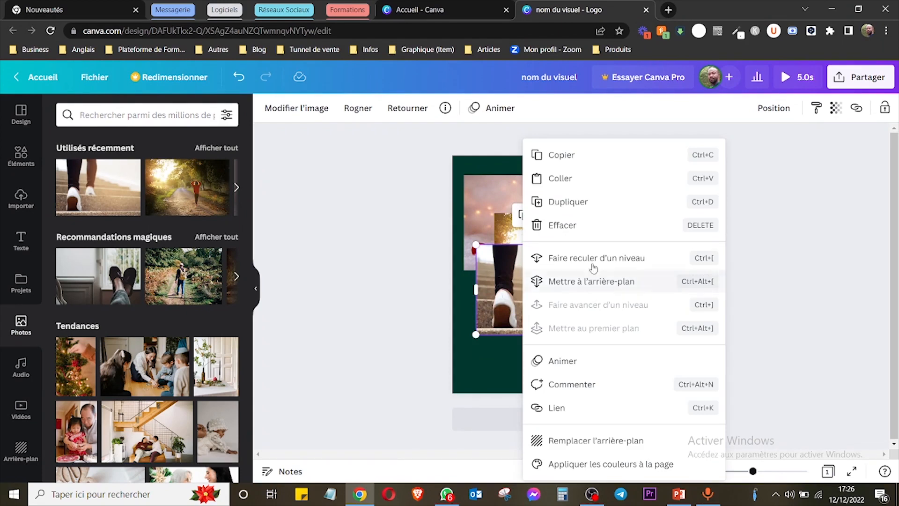
left_click(609, 261)
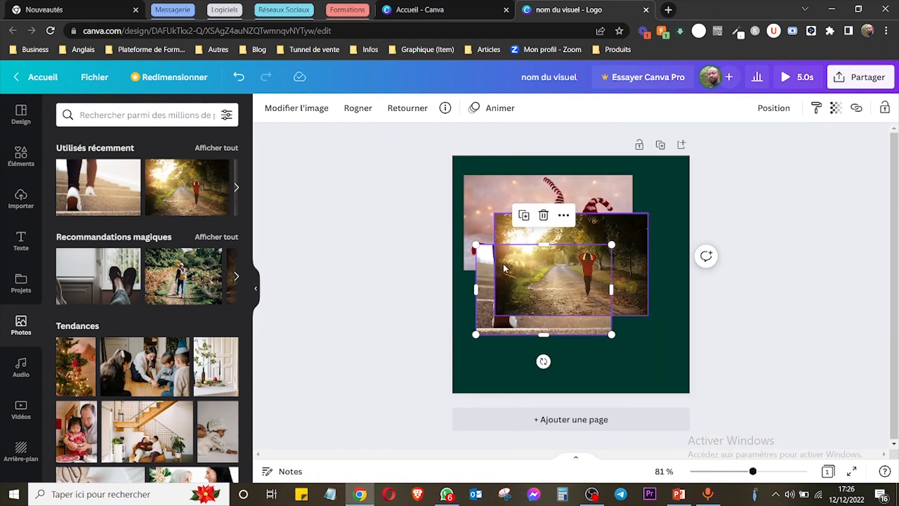
left_click_drag(506, 233, 528, 229)
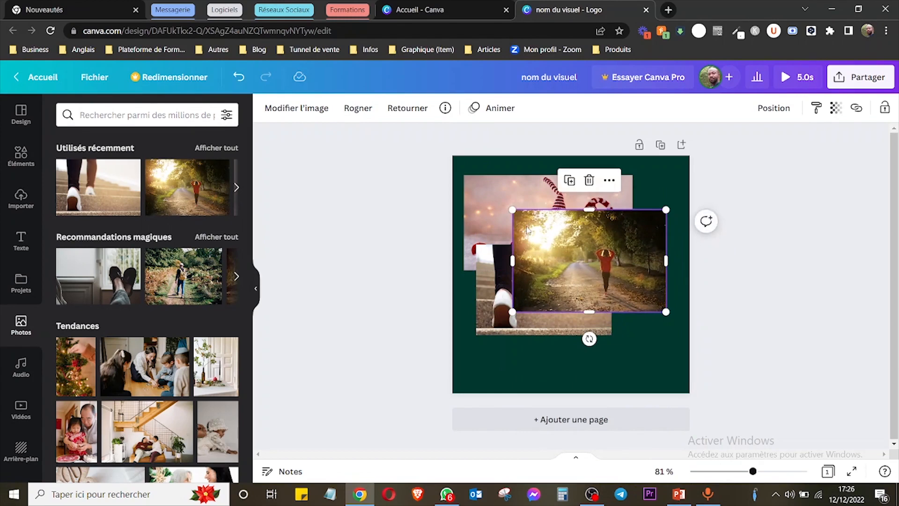
Send the stairs photo back another level behind the gnome photo, nudge it up and left, and bring it to the front.
left_click(492, 268)
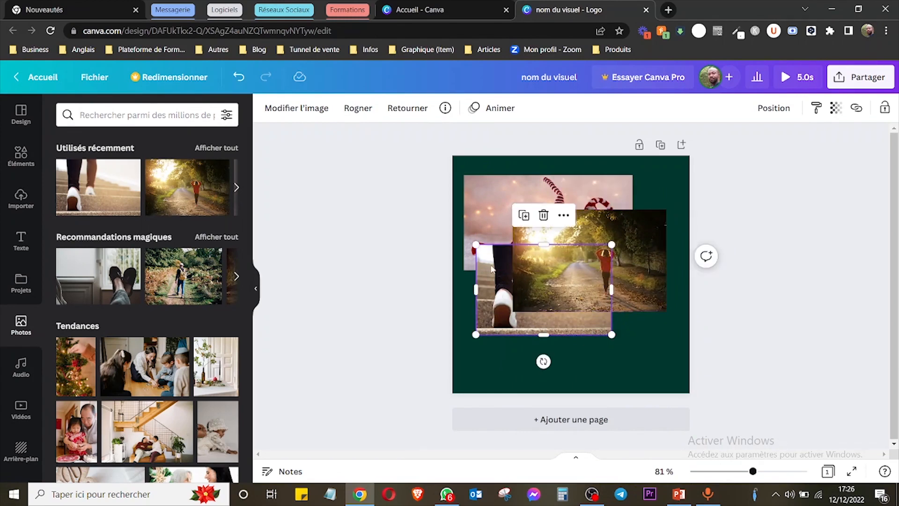
right_click(491, 268)
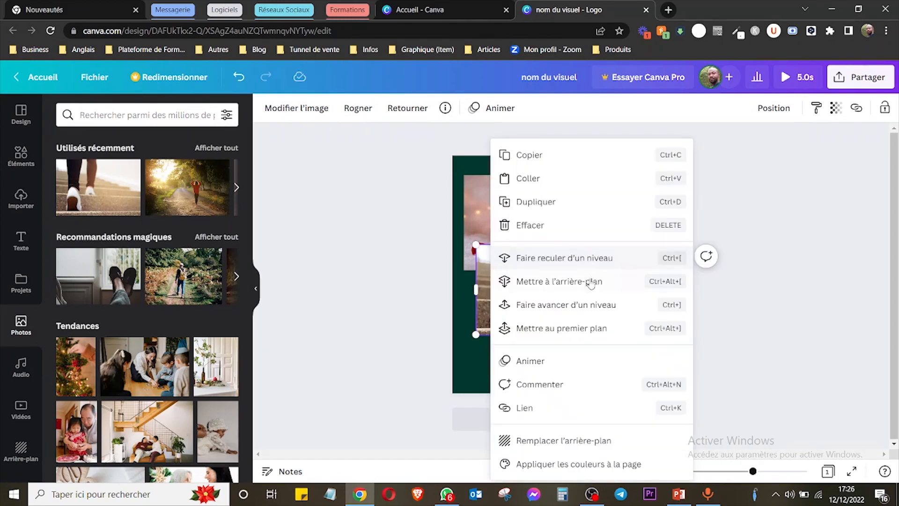
left_click(574, 257)
left_click_drag(505, 308, 490, 300)
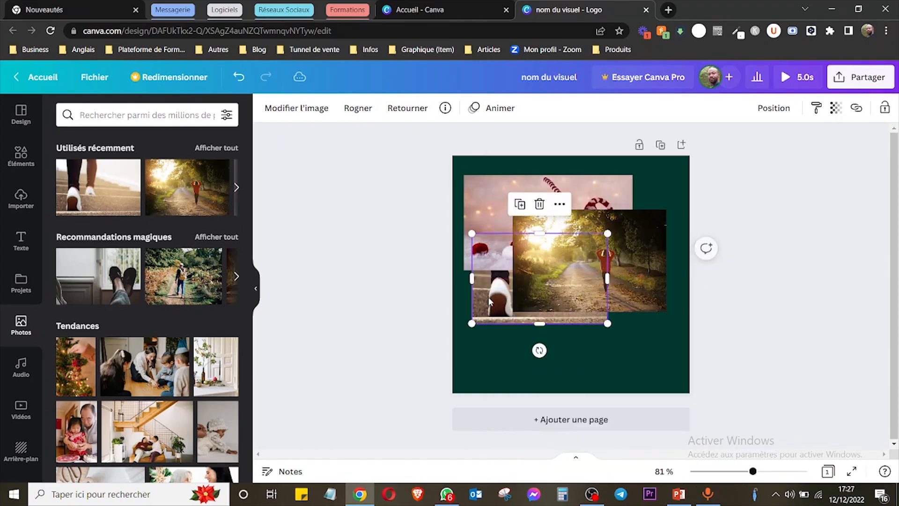
right_click(490, 301)
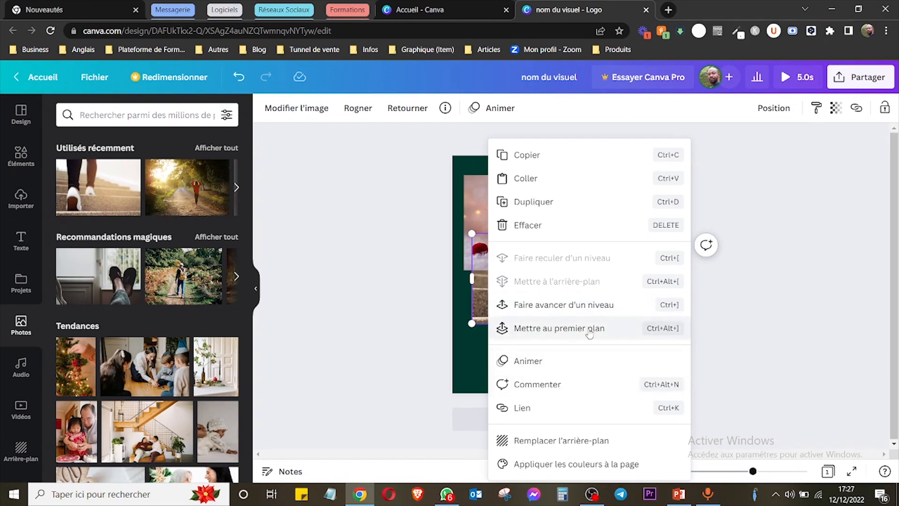
left_click(563, 329)
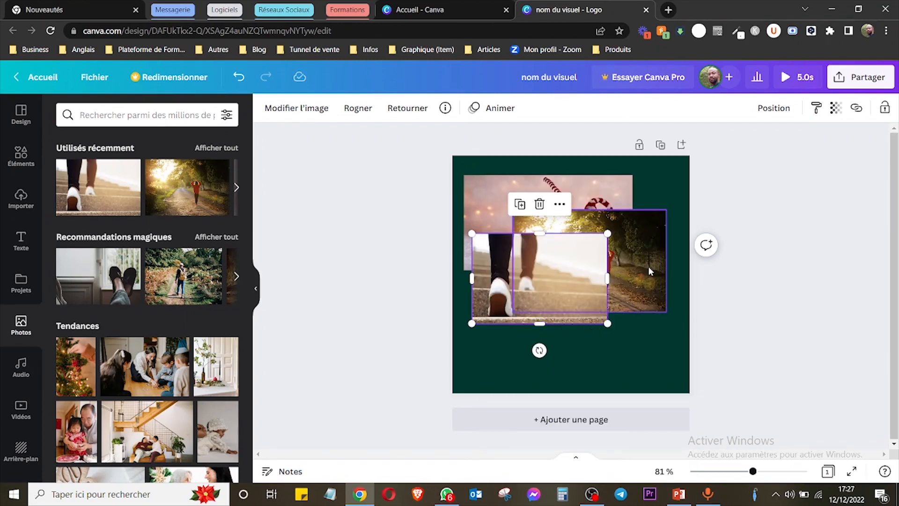
Select the three overlapping photos together and delete them from the page.
right_click(576, 293)
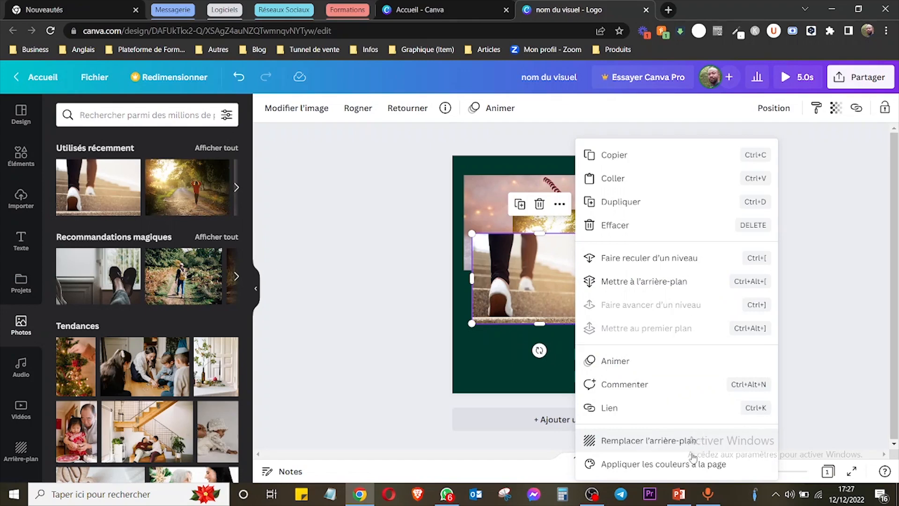
left_click(381, 293)
left_click_drag(407, 132, 698, 360)
key("Delete")
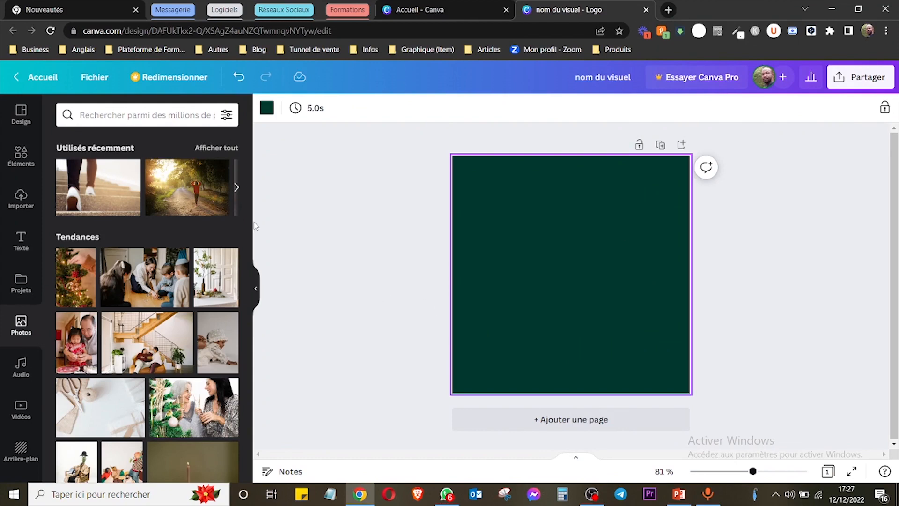
Add the recently used stairs photo to the empty page and remove the page's dark green background.
left_click(98, 186)
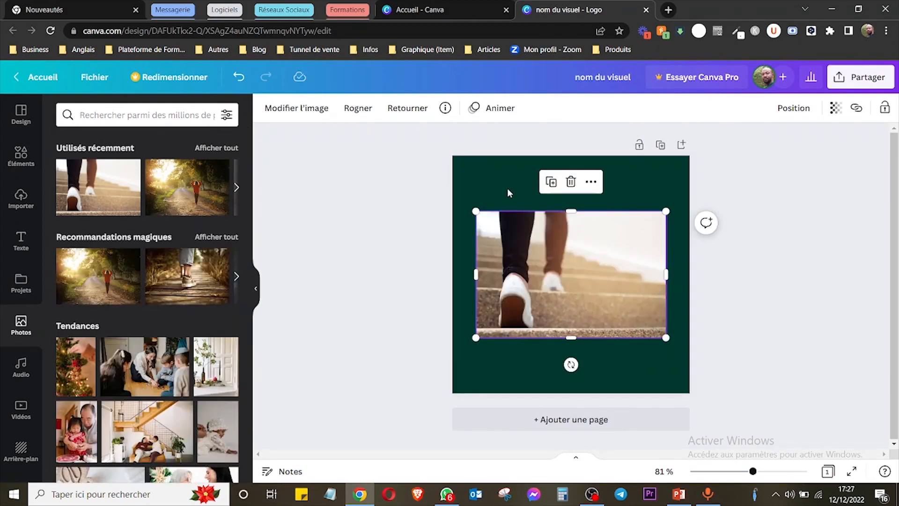
left_click(507, 187)
key("Delete")
Enlarge the stairs photo to the full page width, centre it vertically, and deselect it.
left_click(556, 265)
left_click_drag(473, 205, 450, 188)
left_click_drag(666, 195, 690, 180)
left_click_drag(576, 307, 576, 324)
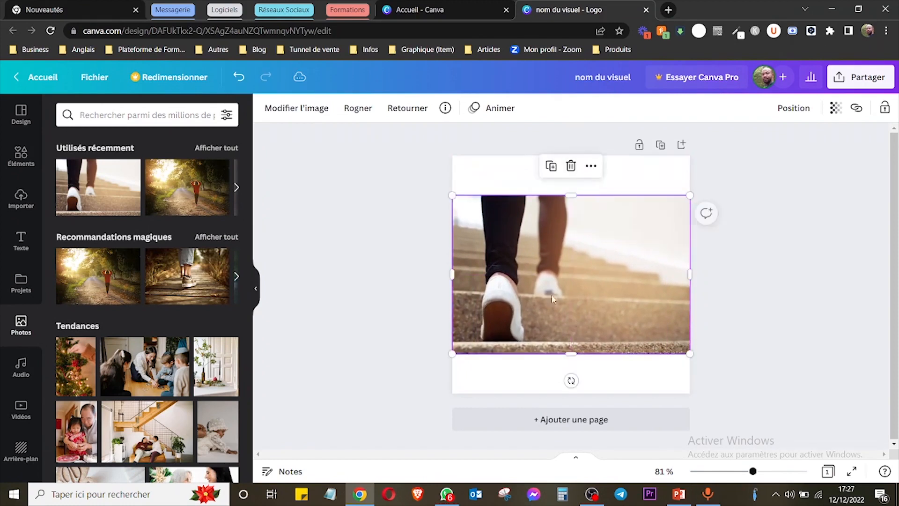
left_click(815, 227)
Examine the design's sharing options, including the full list of publishing destinations, and return to the main sharing options.
left_click(860, 77)
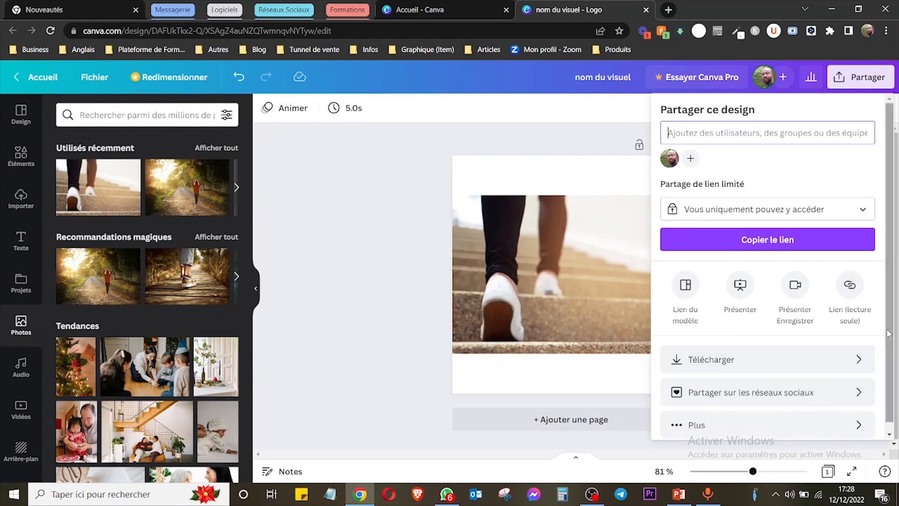
scroll(888, 333, "down", 1)
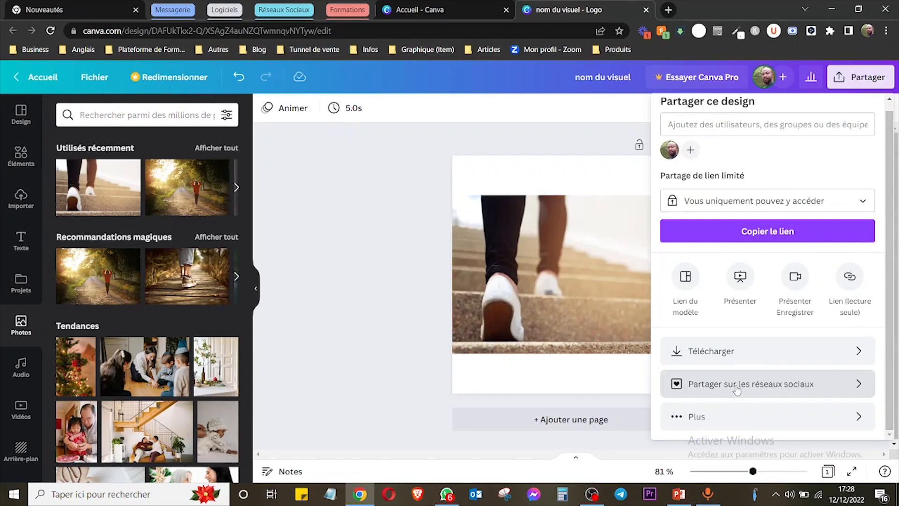
left_click(704, 420)
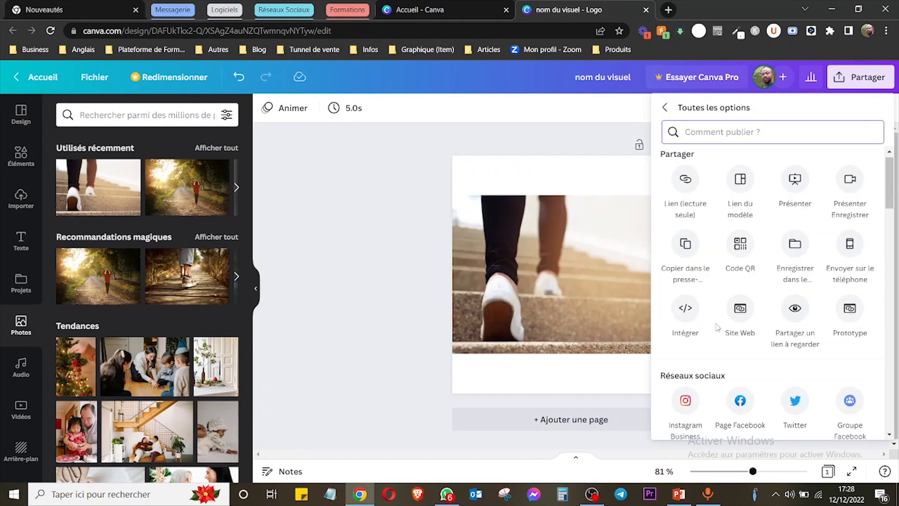
mouse_move(890, 205)
left_mouse_down()
mouse_move(891, 269)
mouse_move(890, 199)
left_mouse_up()
left_click(666, 110)
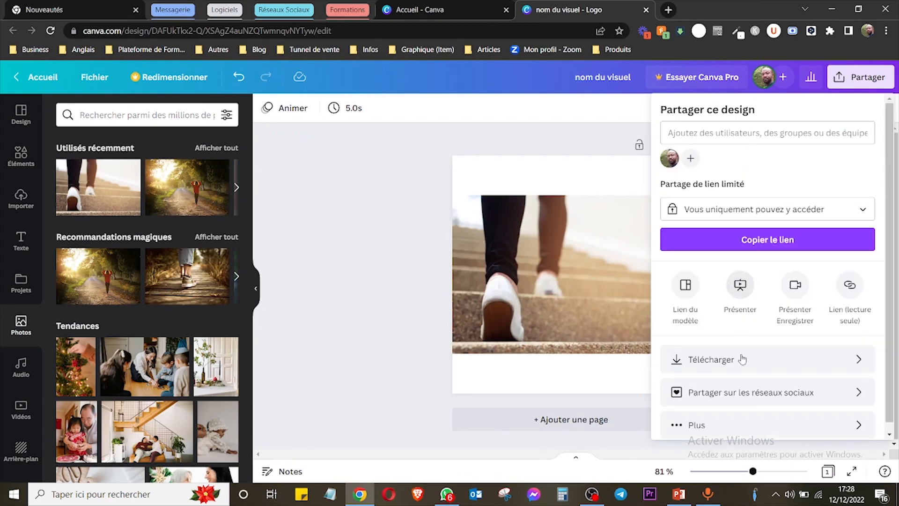
Review the download settings and available file types, keep PNG as the file type, and close the settings without downloading.
left_click(708, 363)
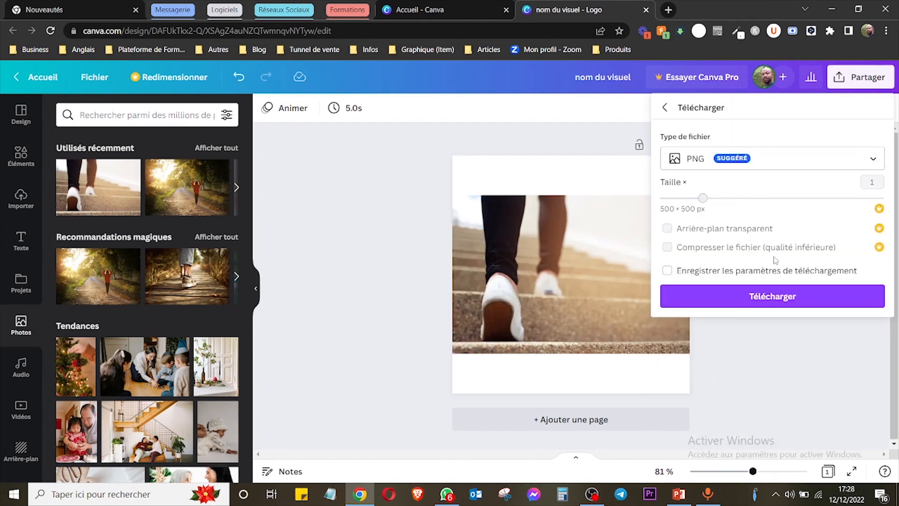
left_click(773, 164)
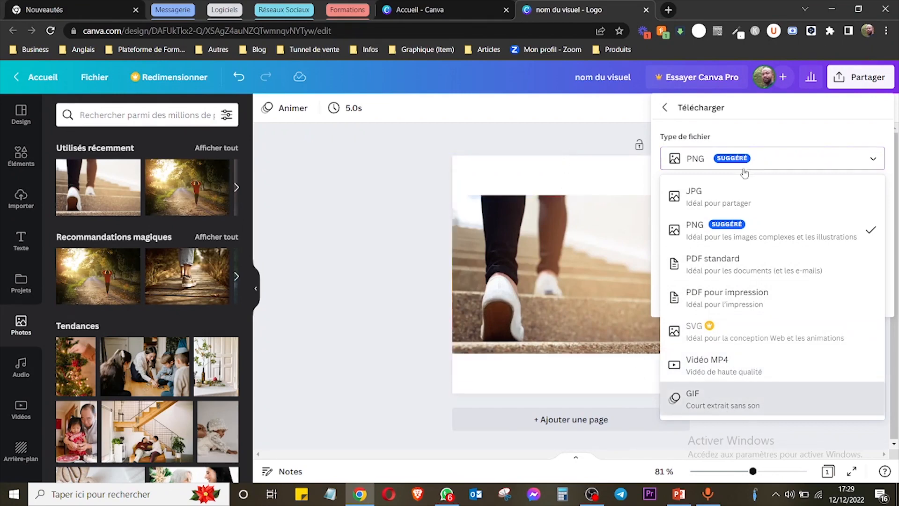
left_click(701, 241)
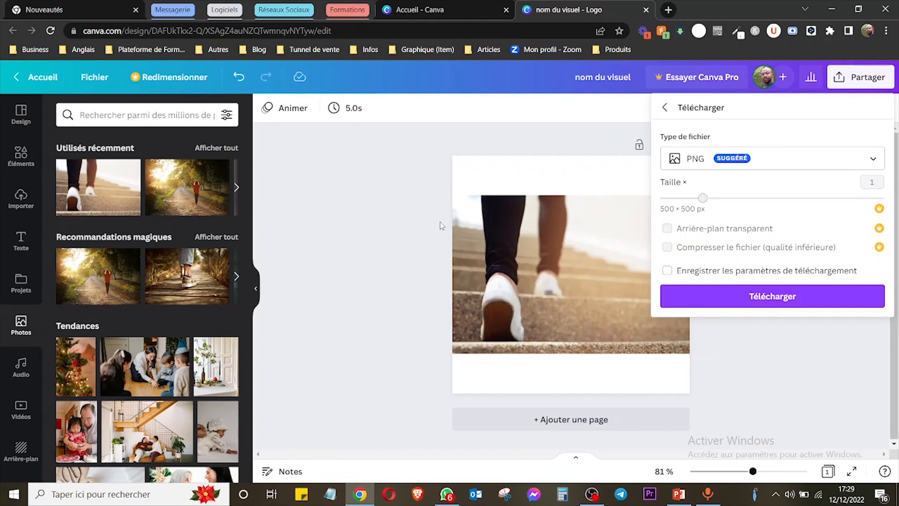
left_click(424, 231)
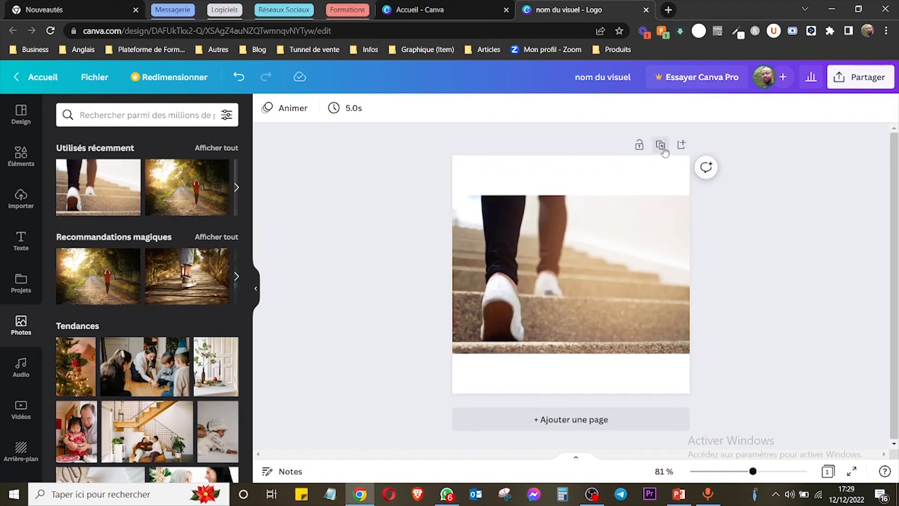
Duplicate the photo page, lock the copy to test moving its photo, and unlock it.
left_click(660, 145)
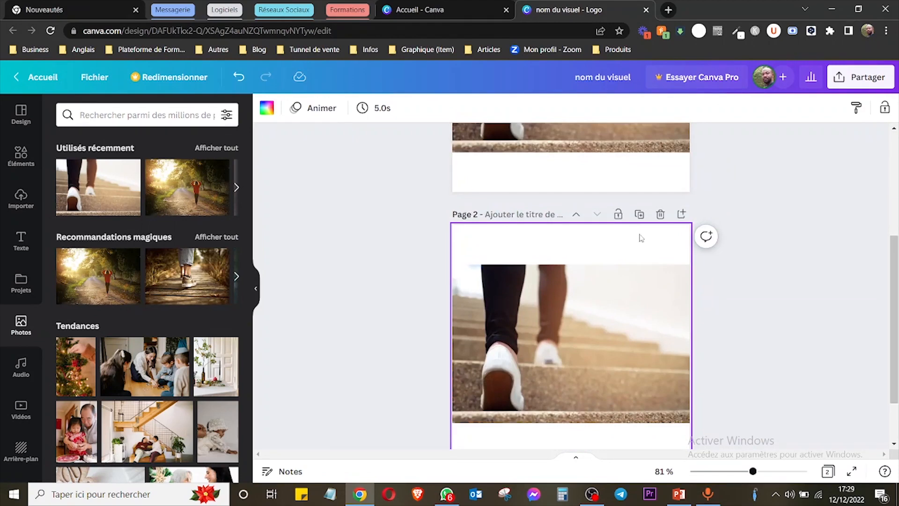
left_click(619, 216)
left_click_drag(584, 305, 842, 225)
mouse_move(348, 274)
left_mouse_down()
mouse_move(415, 445)
mouse_move(833, 427)
mouse_move(758, 225)
left_mouse_up()
left_click_drag(422, 228, 469, 317)
left_click(618, 215)
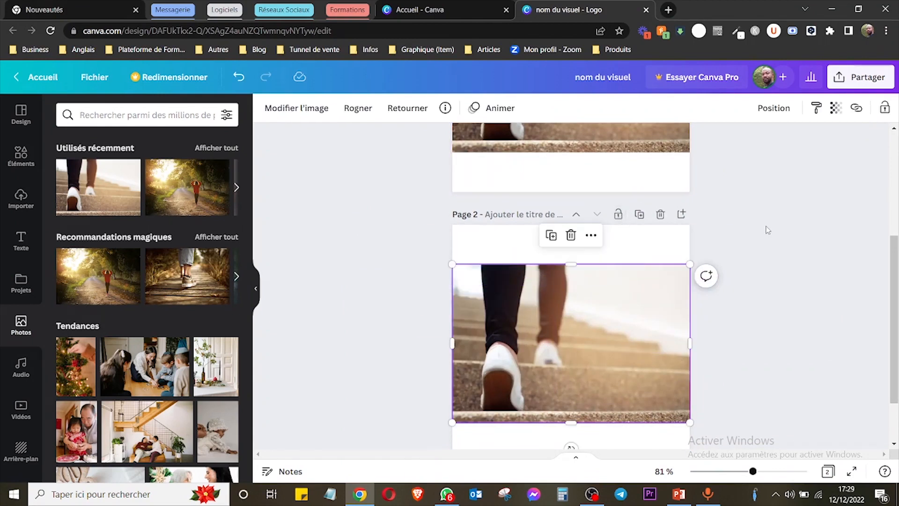
Delete the duplicated photo page.
left_click(770, 237)
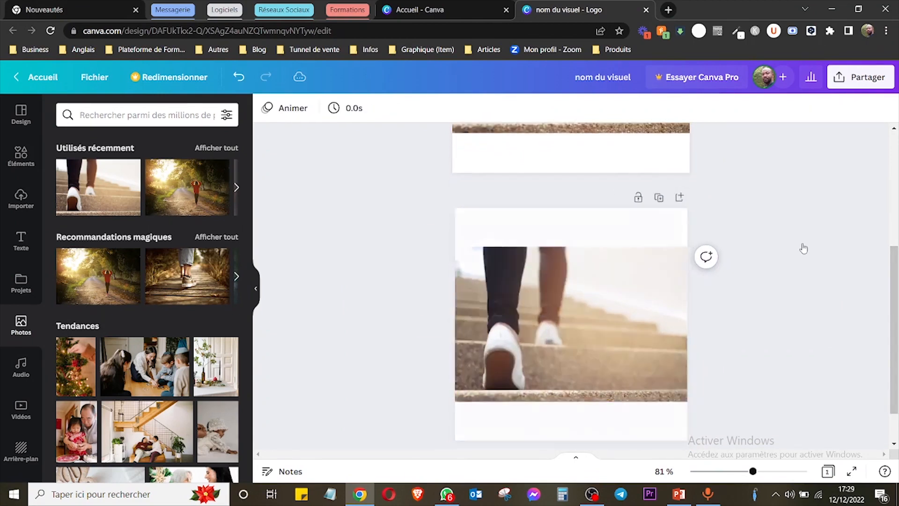
key("Delete")
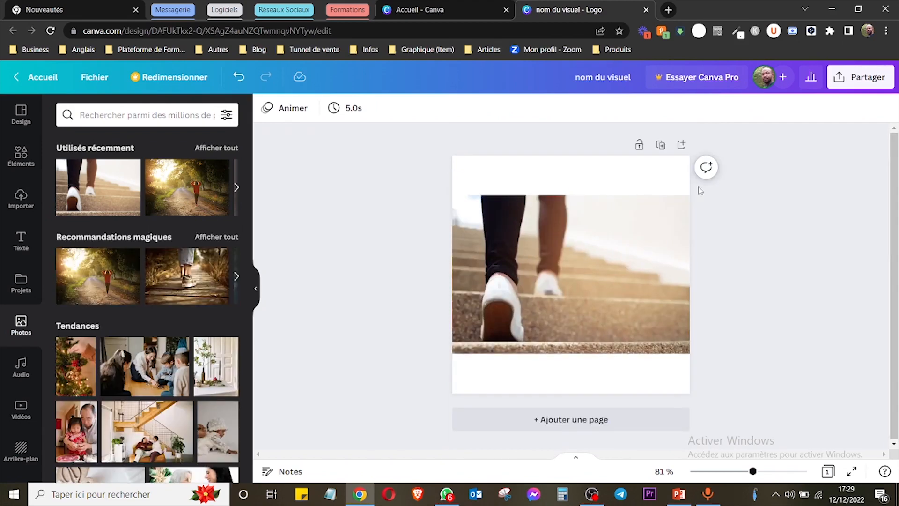
Add a blank page after the photo page, and try page reordering by moving it up and back down.
left_click(682, 145)
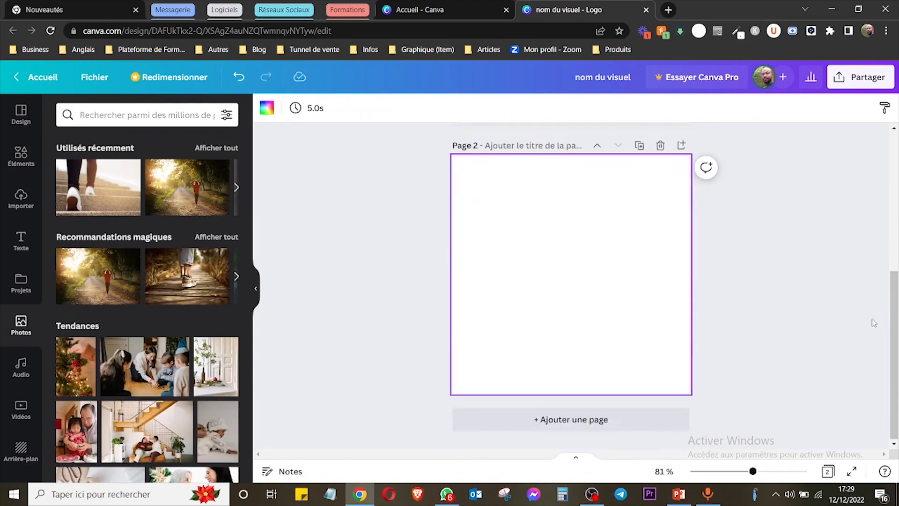
left_click_drag(892, 330, 891, 270)
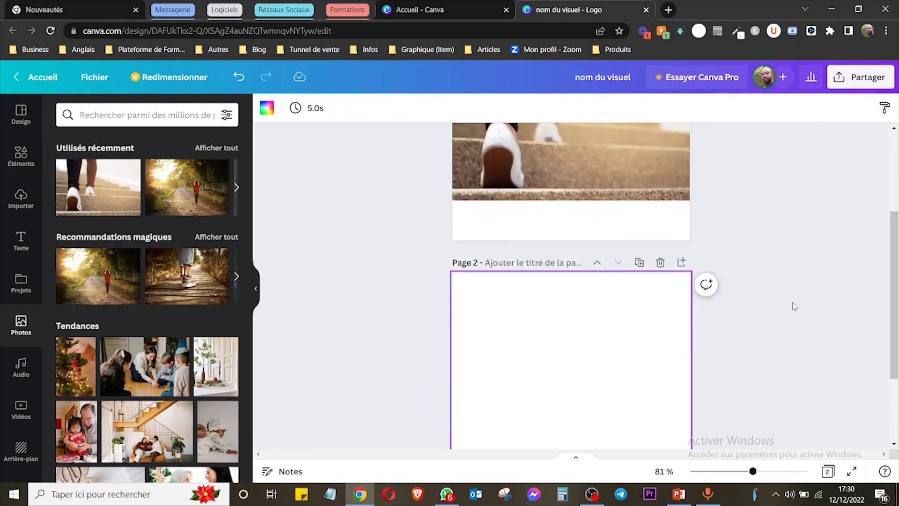
left_click(597, 263)
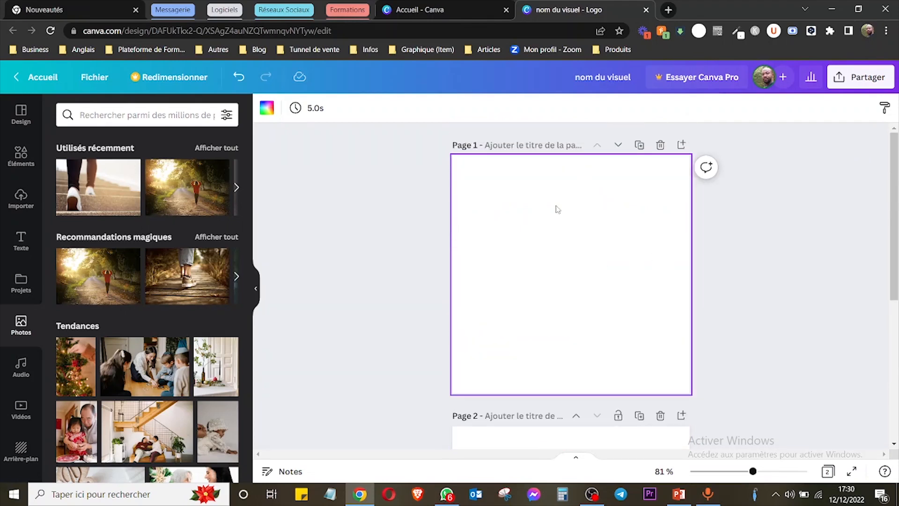
left_click_drag(889, 227, 895, 120)
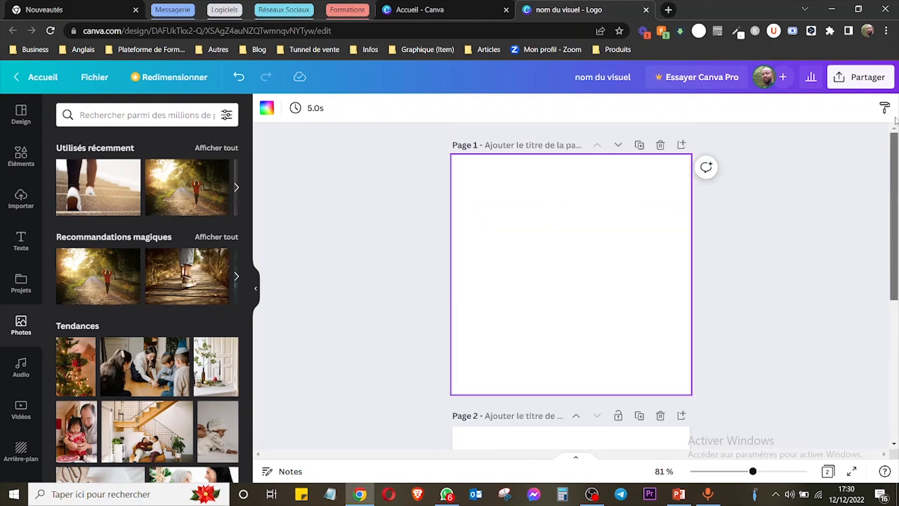
left_click(618, 144)
mouse_move(896, 332)
left_mouse_down()
mouse_move(896, 213)
mouse_move(893, 349)
left_mouse_up()
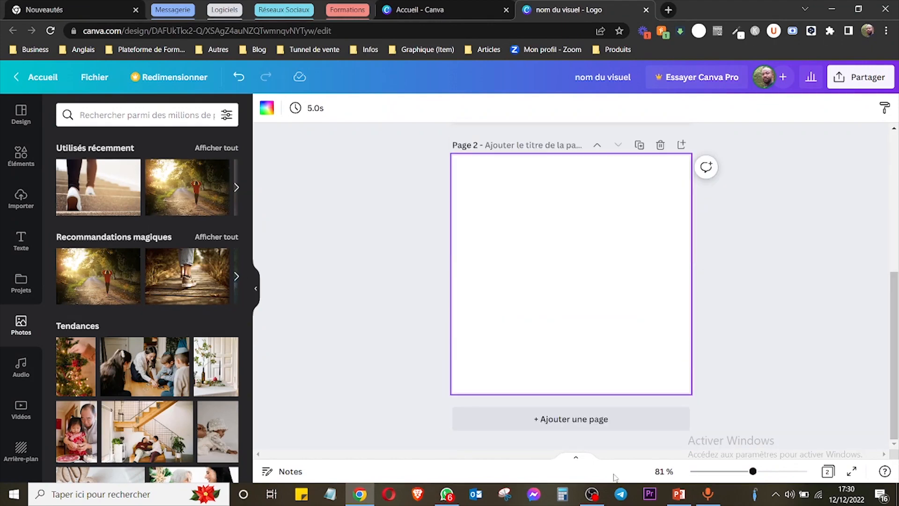
Add a third, blank page at the end of the design.
left_click(555, 422)
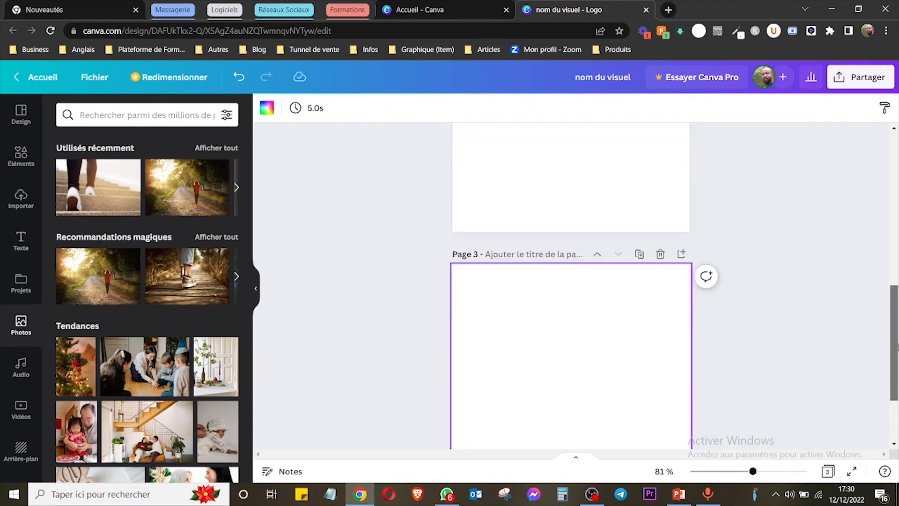
mouse_move(752, 471)
left_mouse_down()
mouse_move(706, 471)
mouse_move(774, 472)
mouse_move(728, 472)
mouse_move(751, 473)
left_mouse_up()
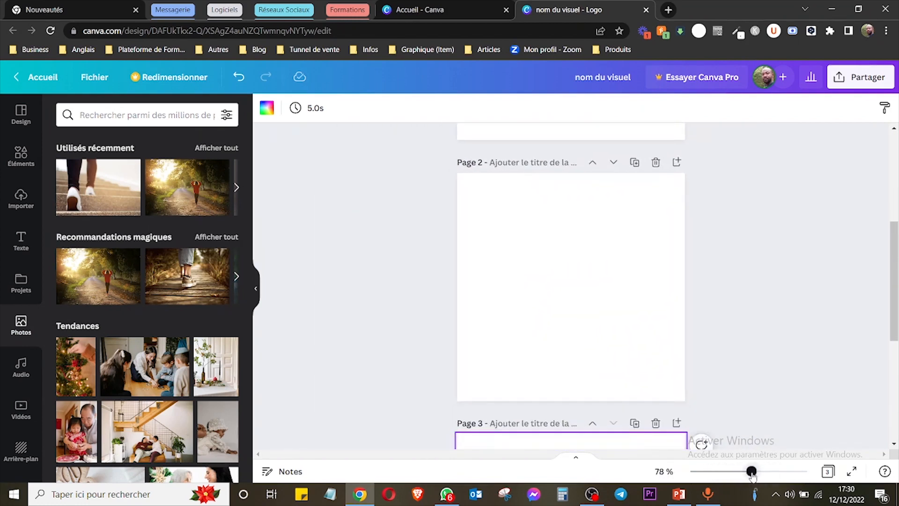
View the three pages in grid view, return to the page view, and preview the design in full-screen presentation mode.
left_click(828, 472)
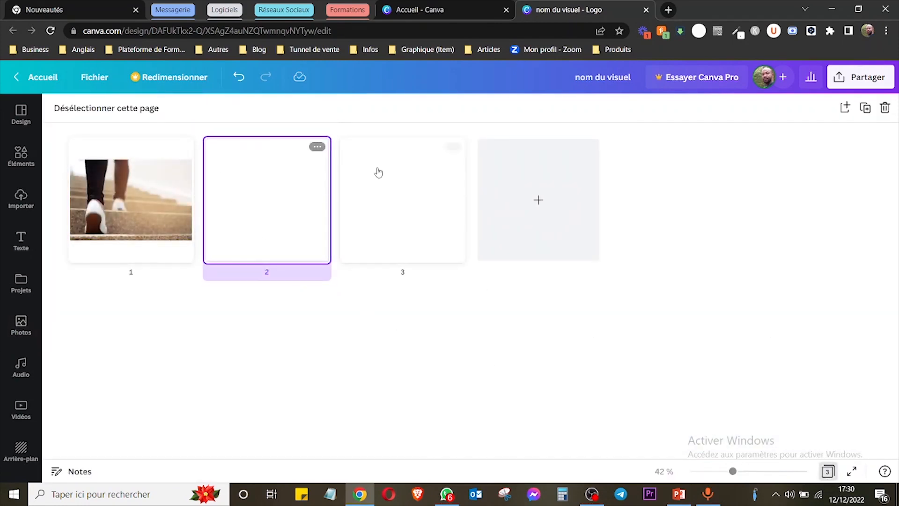
left_click(828, 471)
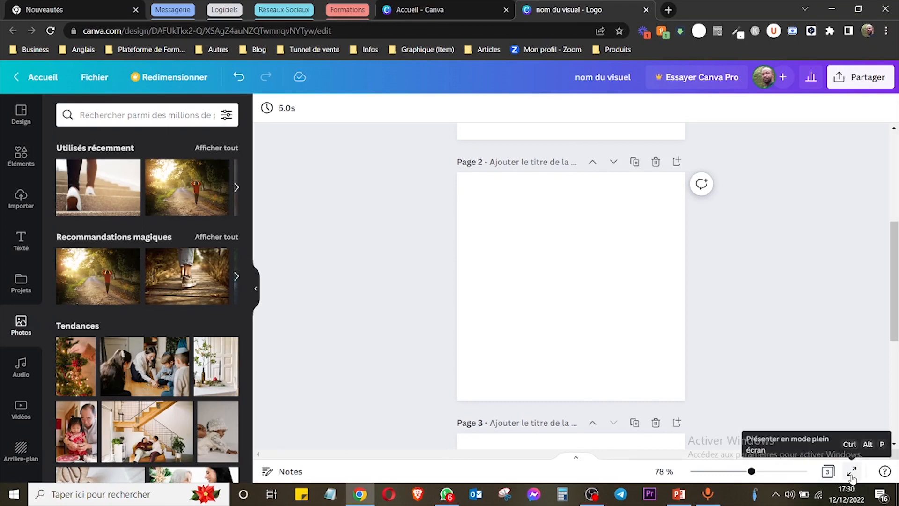
left_click(852, 472)
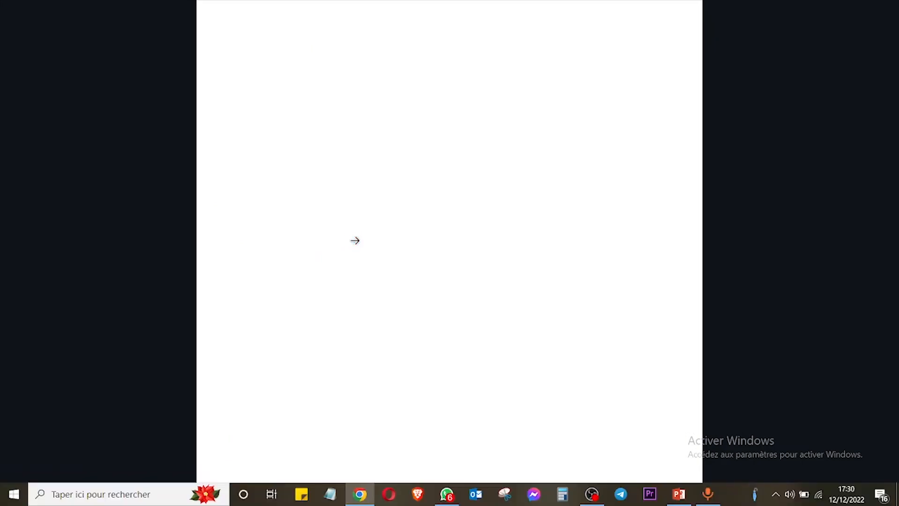
key("Escape")
Return to the first page and select the photo of feet climbing the steps.
left_click_drag(893, 322, 893, 217)
left_click(627, 253)
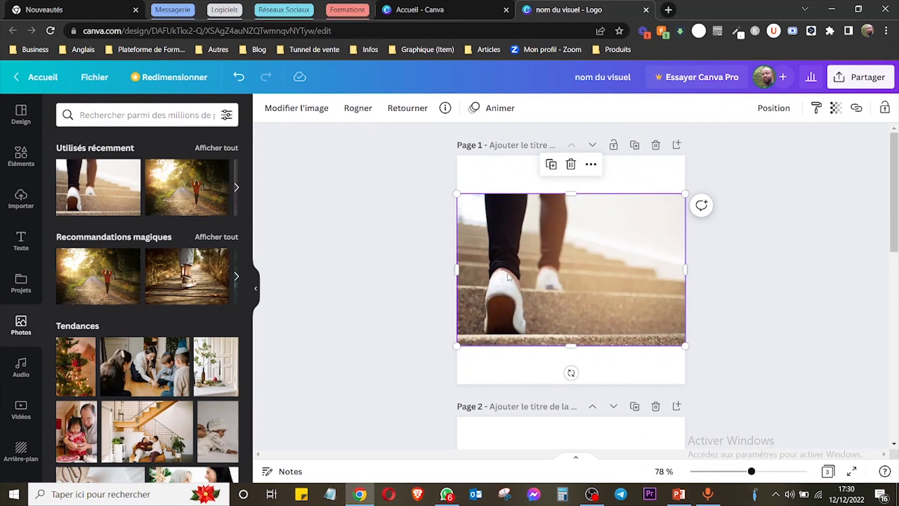
left_click_drag(603, 252, 622, 250)
left_click(768, 238)
left_click(576, 240)
left_click(781, 271)
left_click(632, 230)
left_click(596, 184)
left_click(611, 265)
Open the remove.bg upload page in a new browser tab and look over its image upload area.
left_click(668, 9)
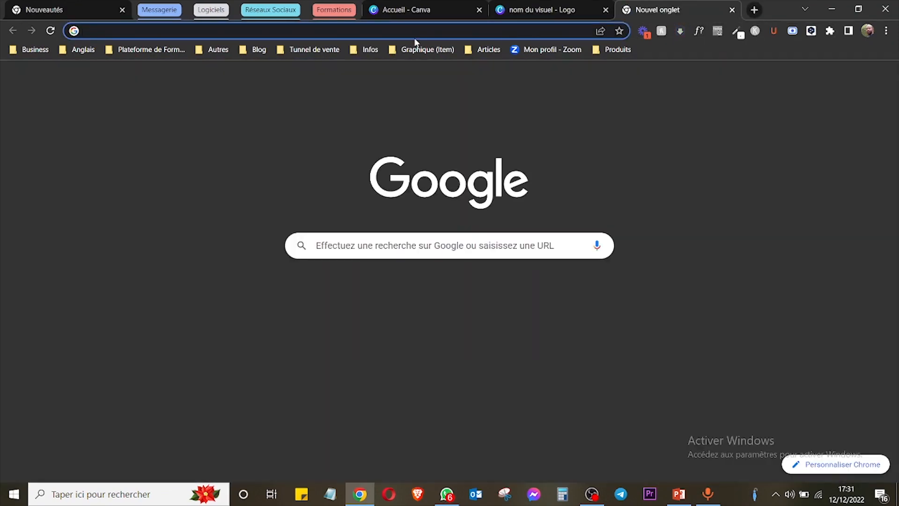
type("remove")
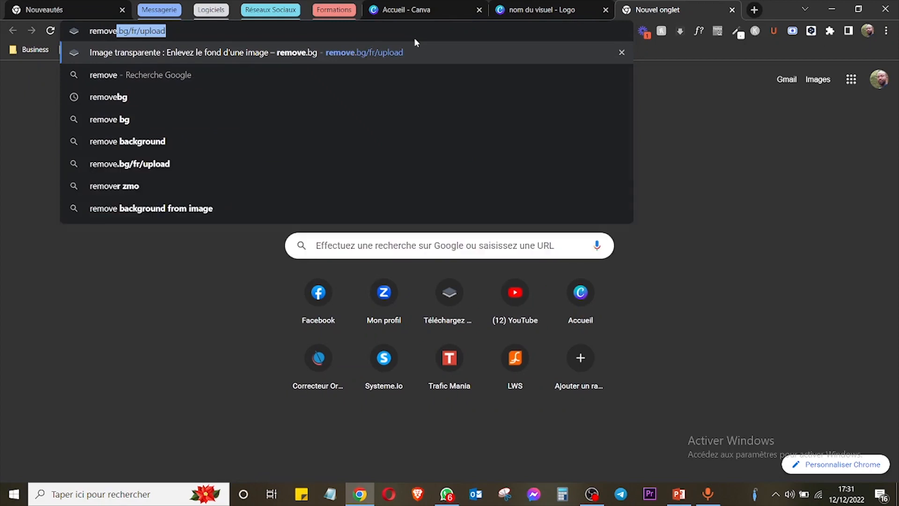
key("Return")
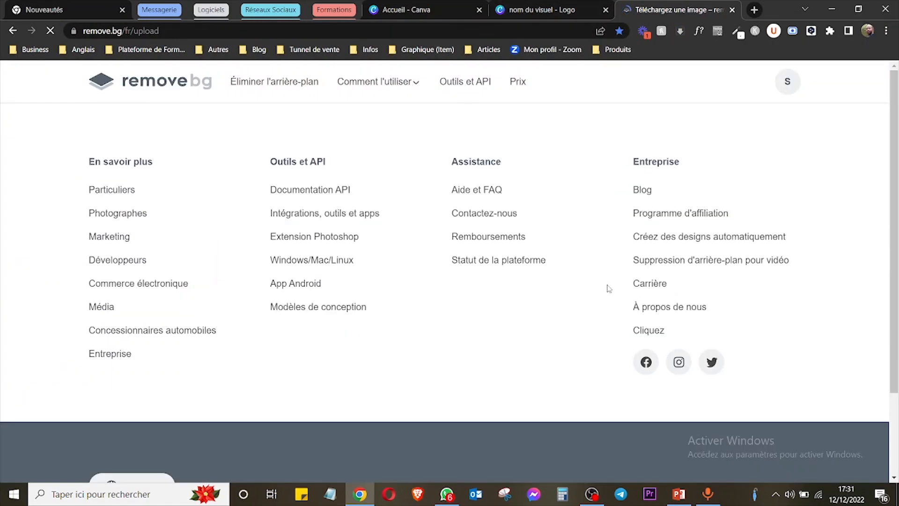
scroll(894, 177, "down", 3)
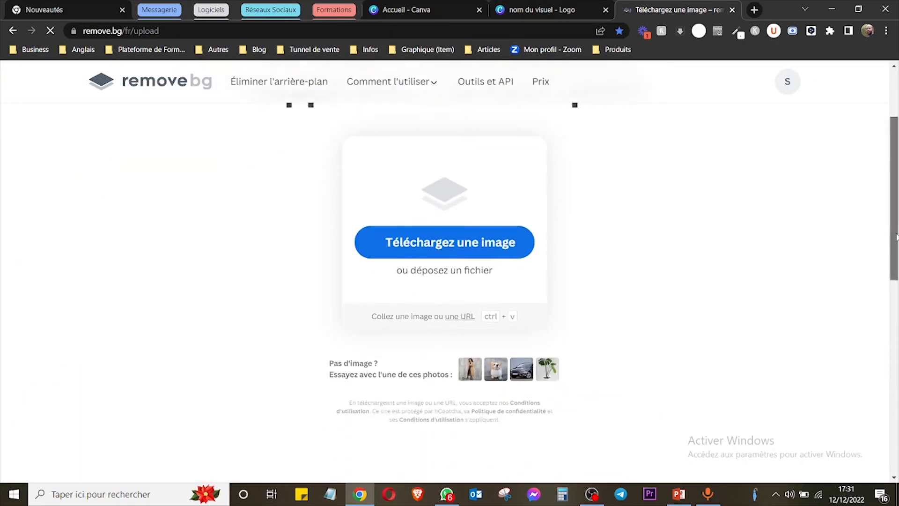
left_click_drag(894, 256, 894, 221)
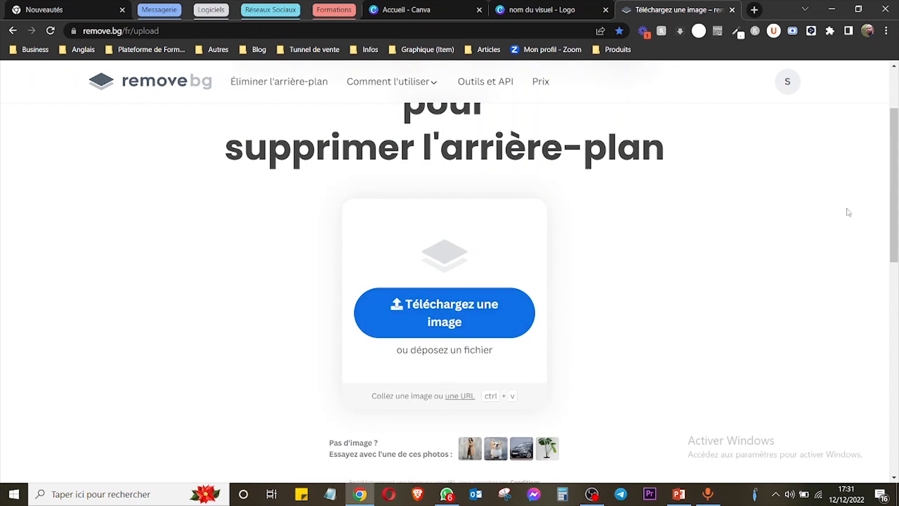
left_click_drag(894, 182, 890, 85)
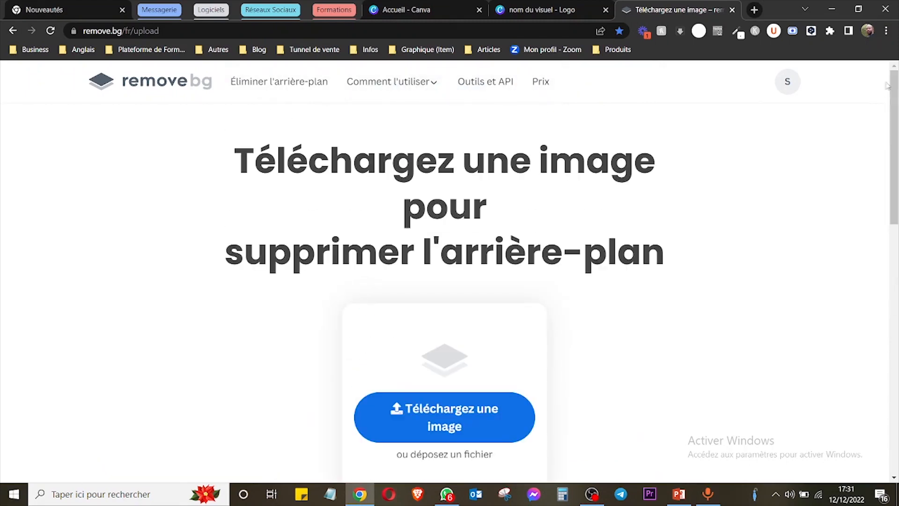
Switch back to the logo design, deselect the photo, and view the blank second page.
left_click(517, 7)
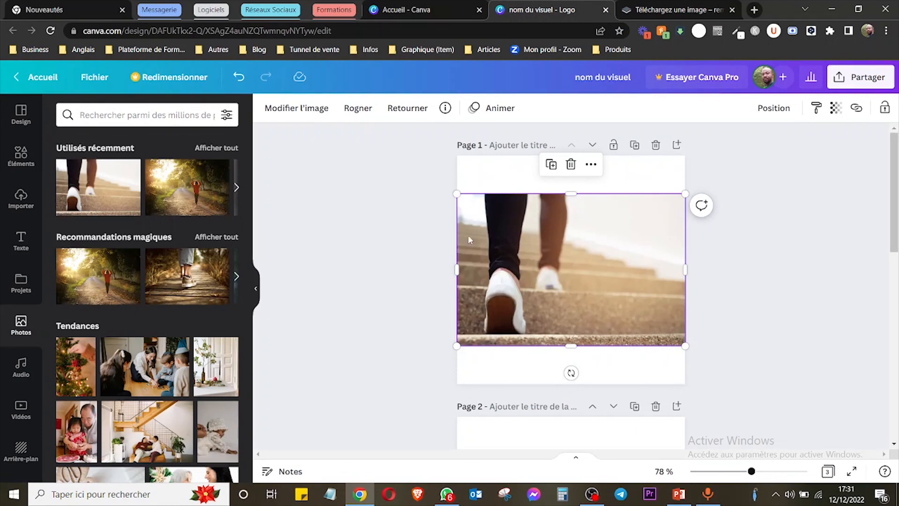
left_click(808, 281)
scroll(896, 262, "down", 2)
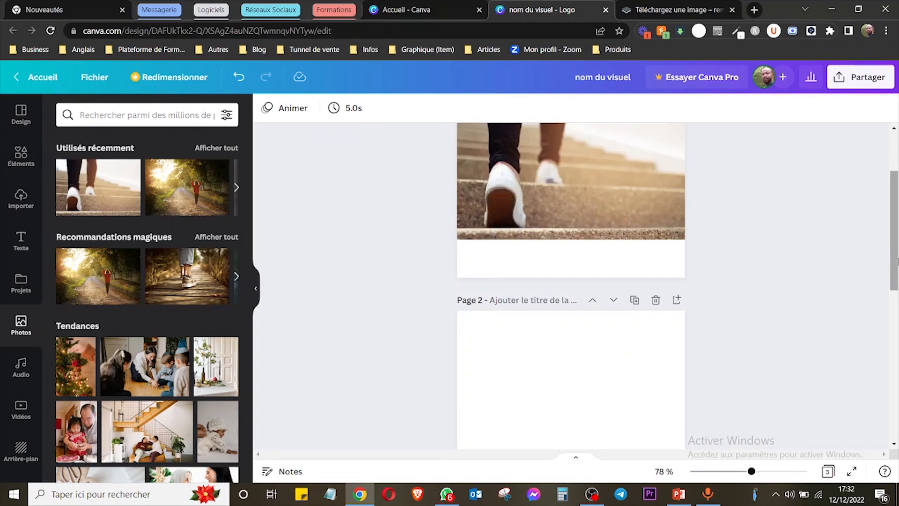
left_click_drag(897, 262, 896, 288)
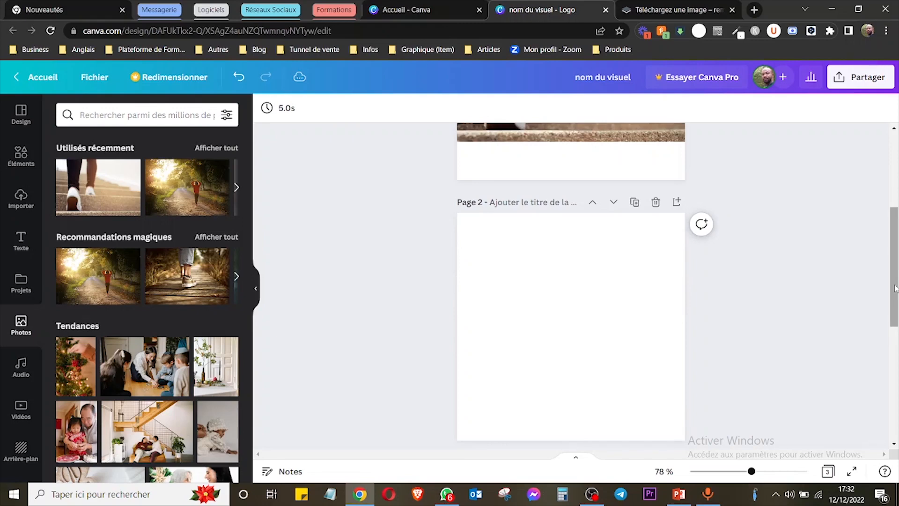
Return to the Canva home page, close the design search list, and open the free photos library, Photos gratuites.
left_click(435, 10)
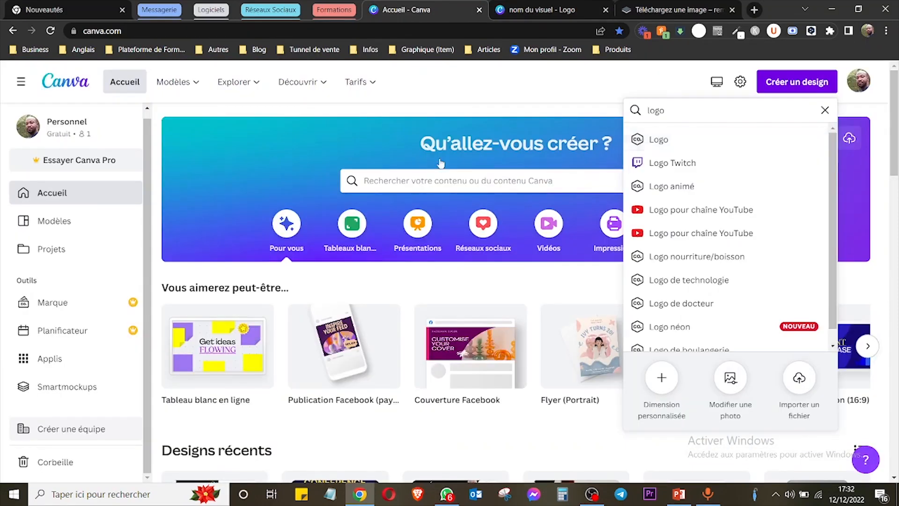
left_click(558, 97)
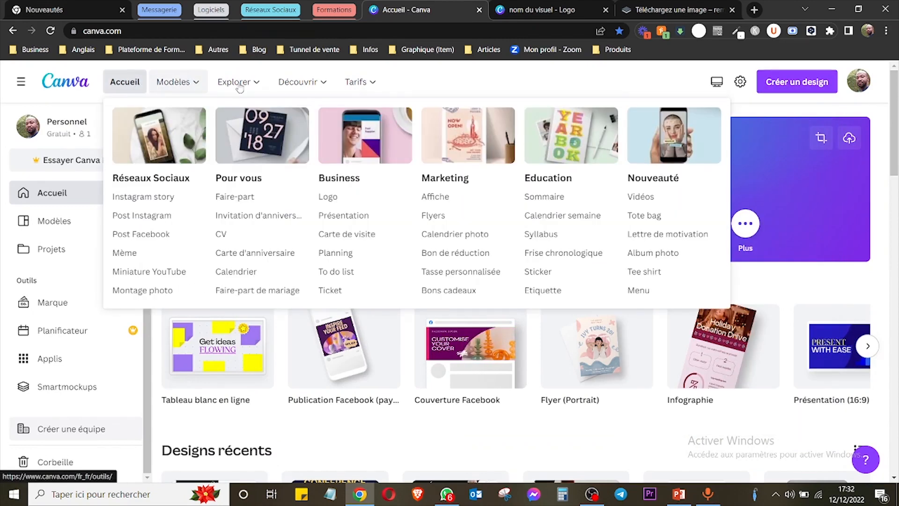
mouse_move(237, 87)
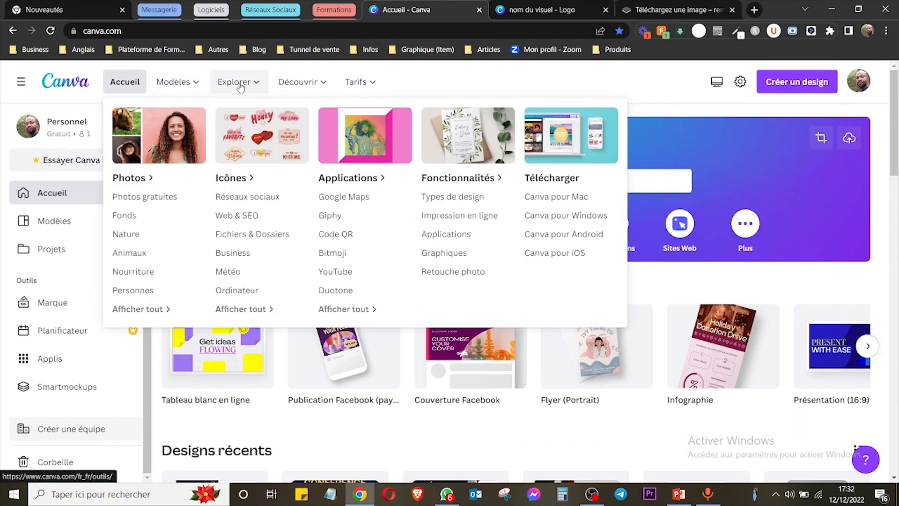
left_click(138, 200)
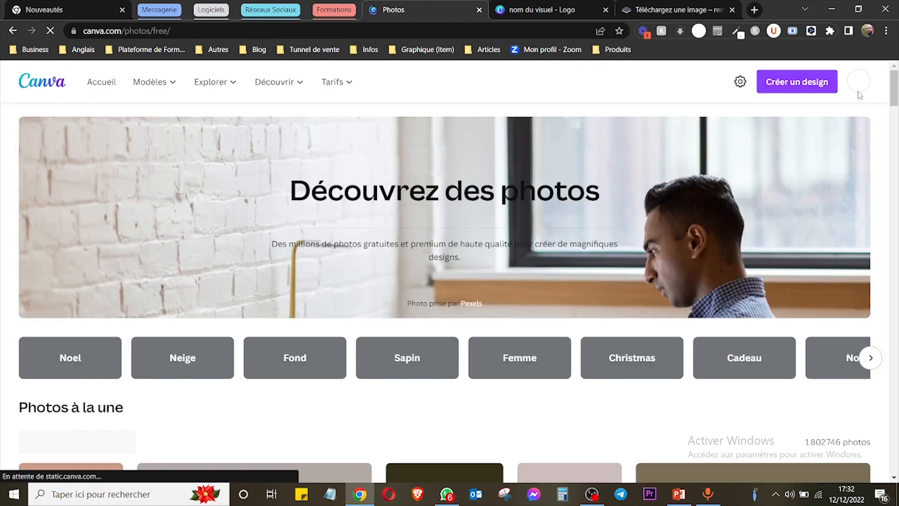
Examine the featured photos, the categories and the price filter options in the free photos library.
scroll(896, 105, "down", 5)
mouse_move(897, 106)
left_mouse_down()
mouse_move(897, 83)
mouse_move(897, 97)
left_mouse_up()
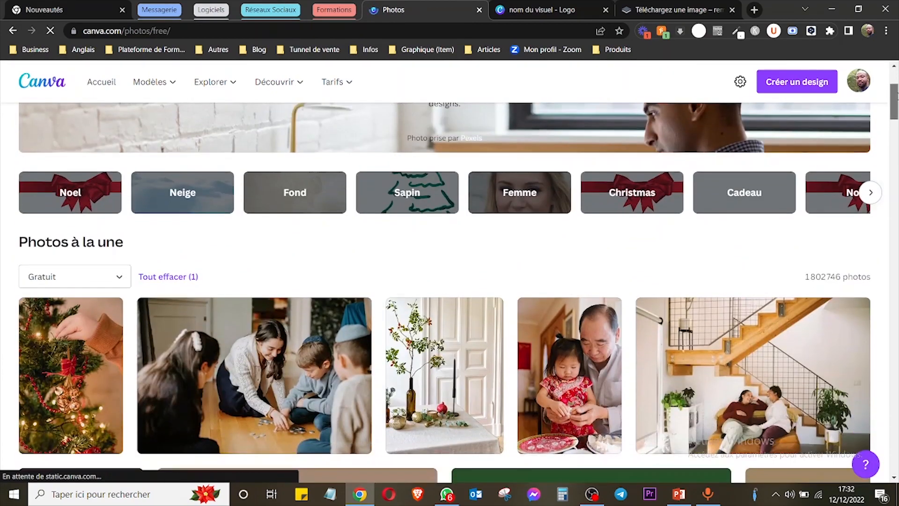
left_click(119, 280)
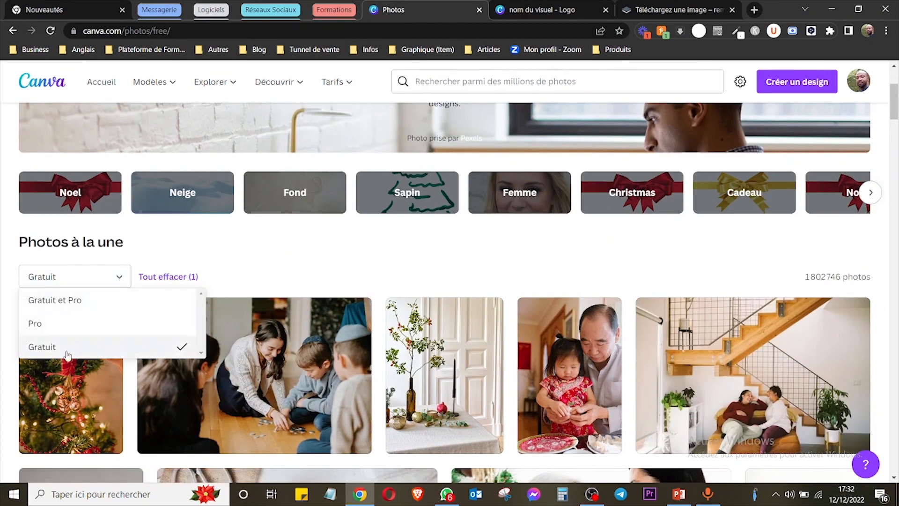
left_click(329, 230)
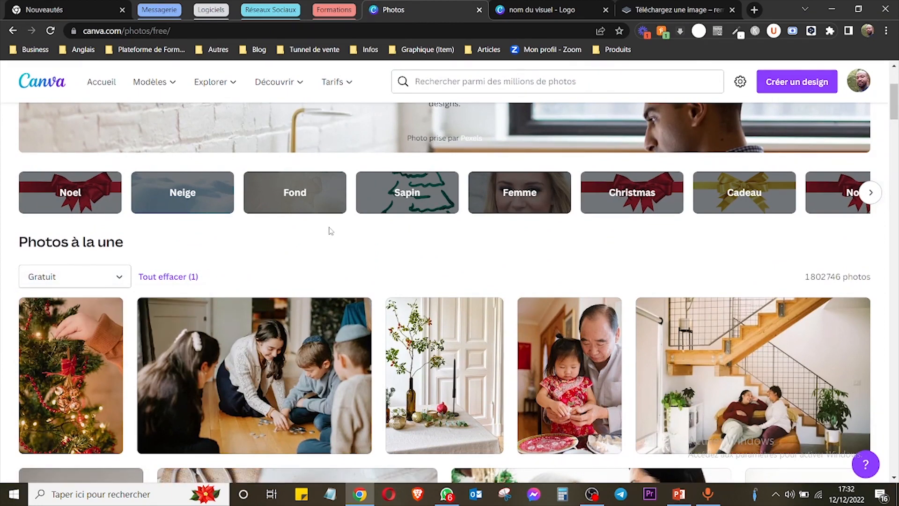
left_click_drag(895, 101, 896, 86)
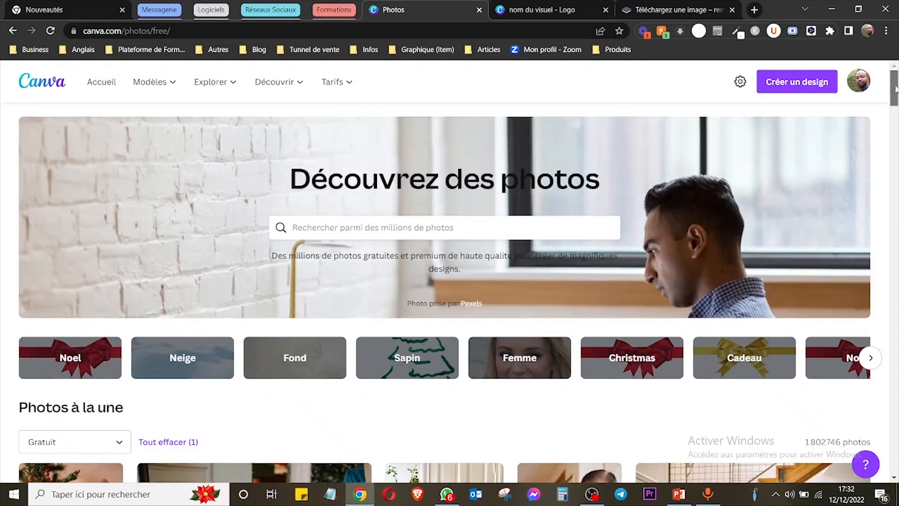
scroll(717, 172, "down", 1)
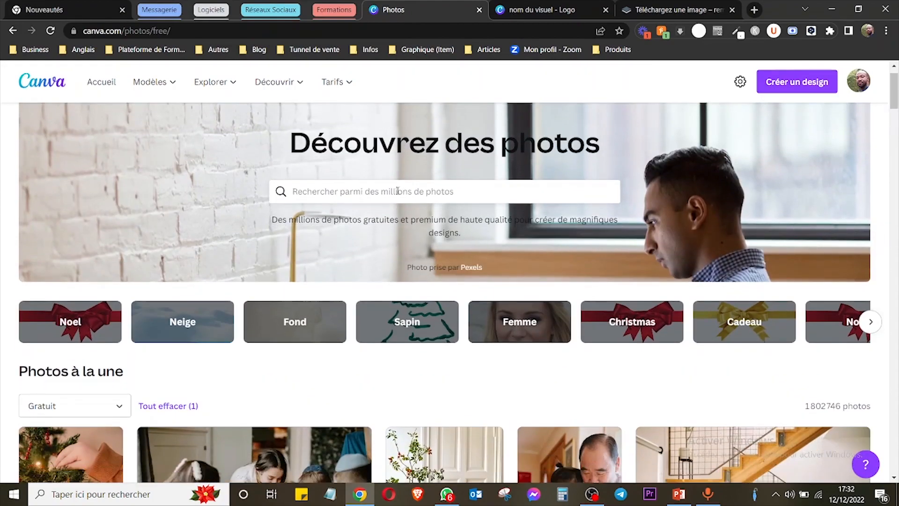
left_click_drag(895, 90, 895, 118)
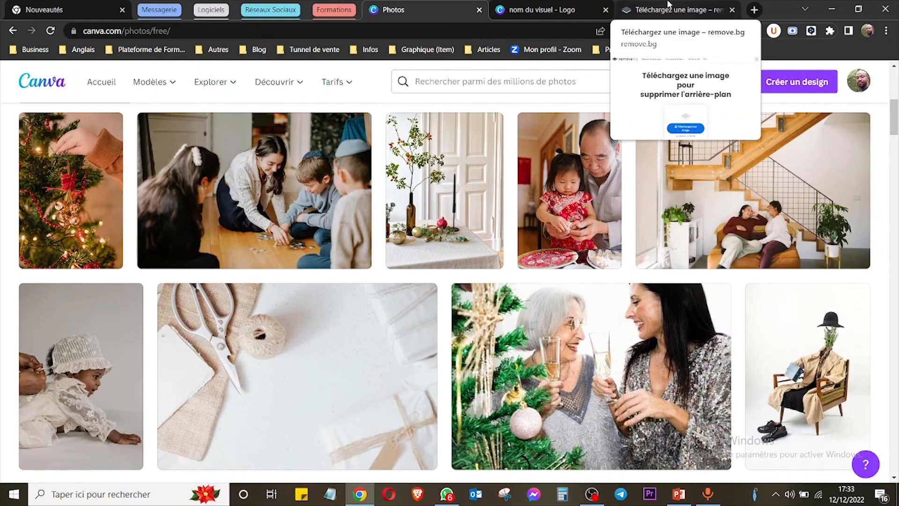
Load Google in the remove.bg tab and search Google Images for "beach".
left_click(667, 6)
left_click(311, 29)
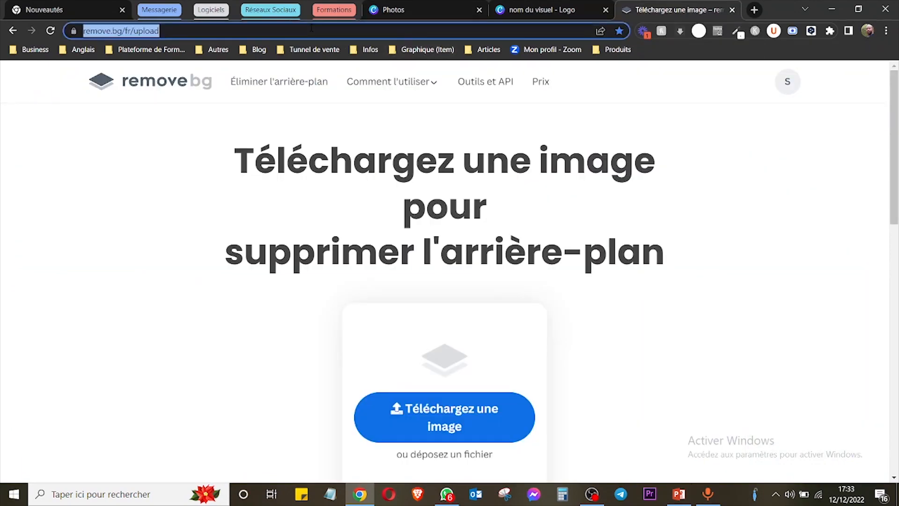
type("google")
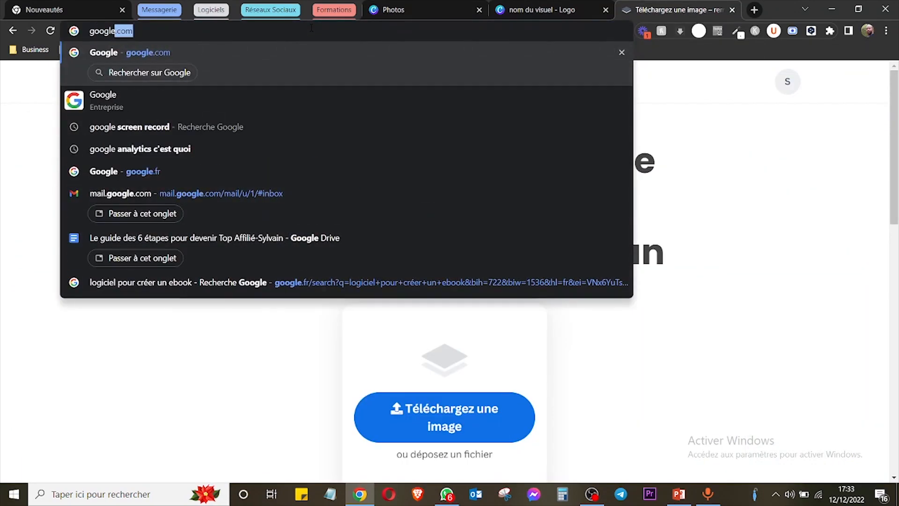
key("Return")
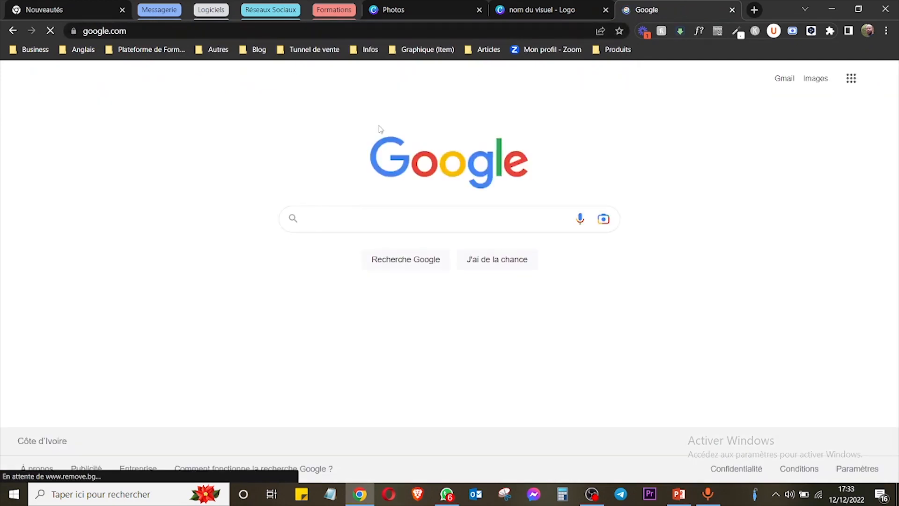
left_click(353, 214)
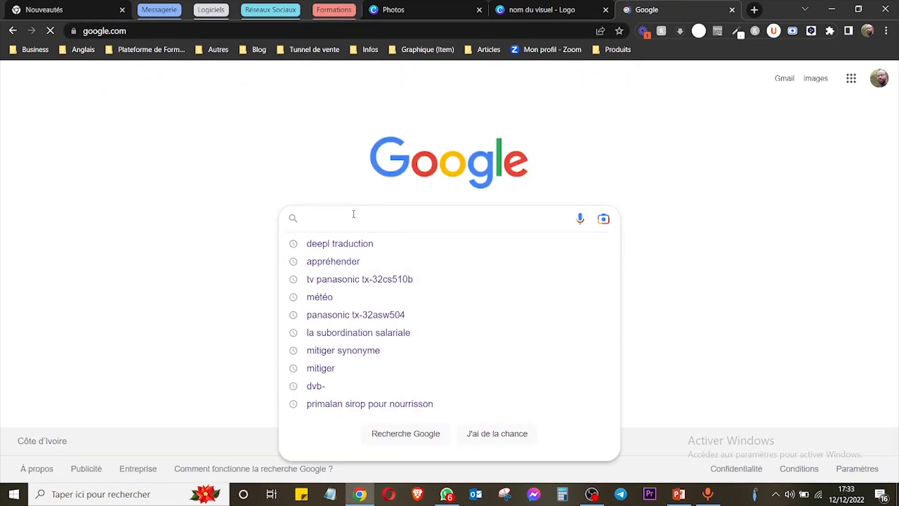
type("ch")
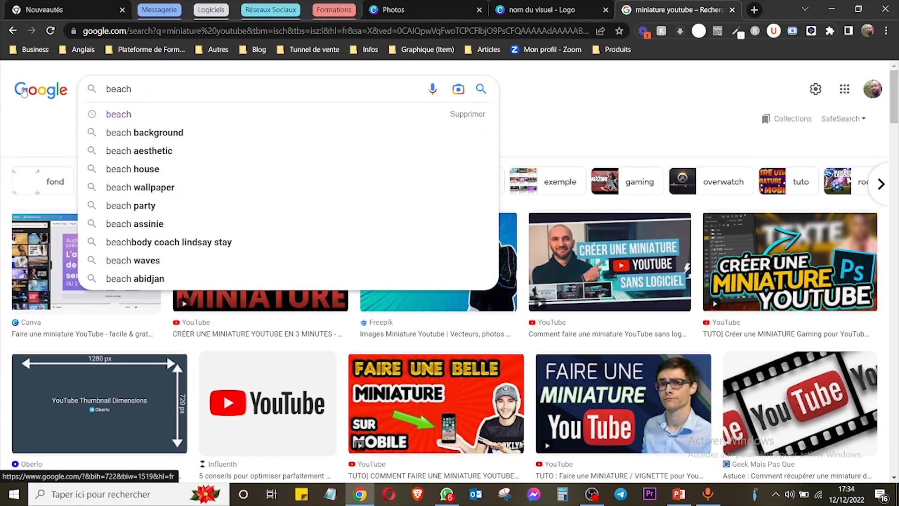
key("Return")
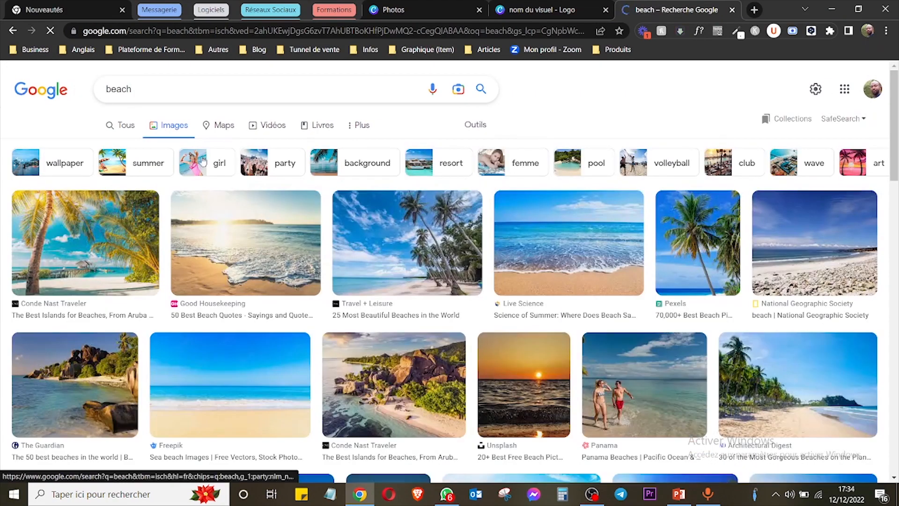
Filter the beach image results by size to Grandes images.
left_click(482, 131)
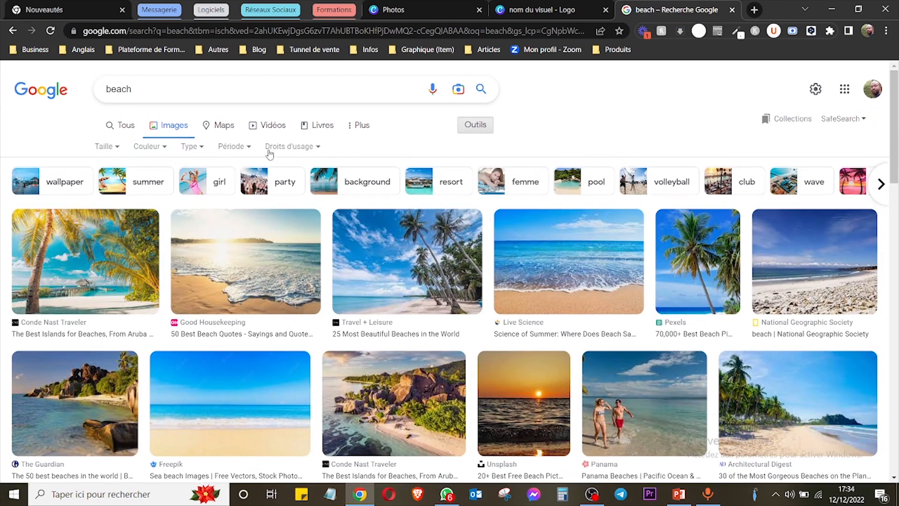
left_click(114, 147)
left_click(125, 187)
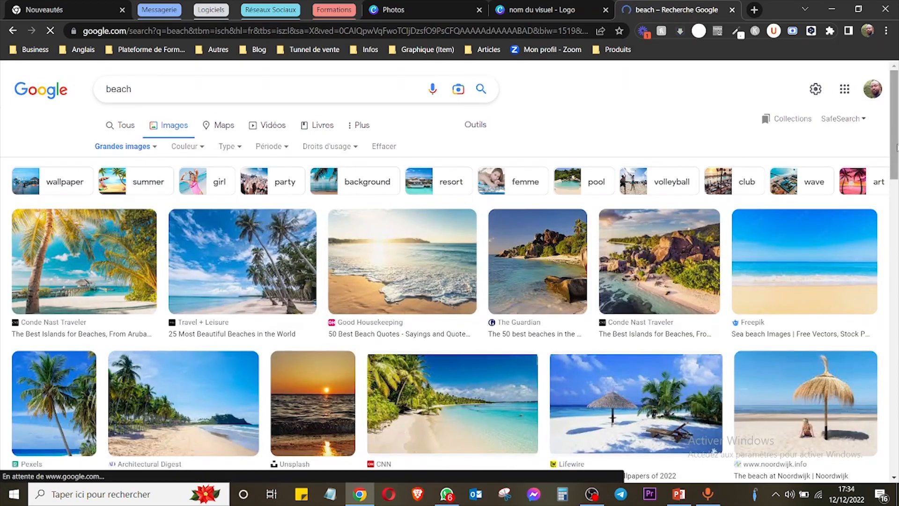
Browse the large beach images and preview the Yahoo News Singapore picture of palm trees on white sand.
scroll(511, 229, "down", 4)
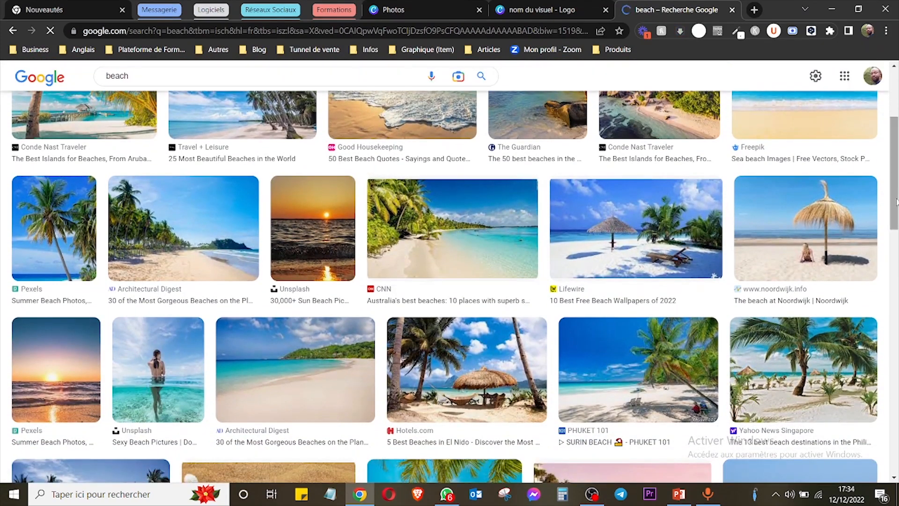
scroll(896, 202, "down", 1)
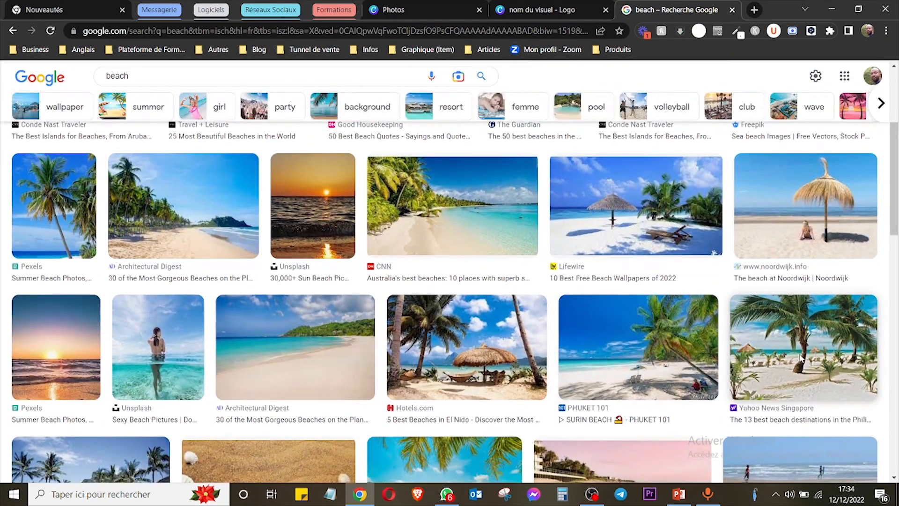
left_click(800, 359)
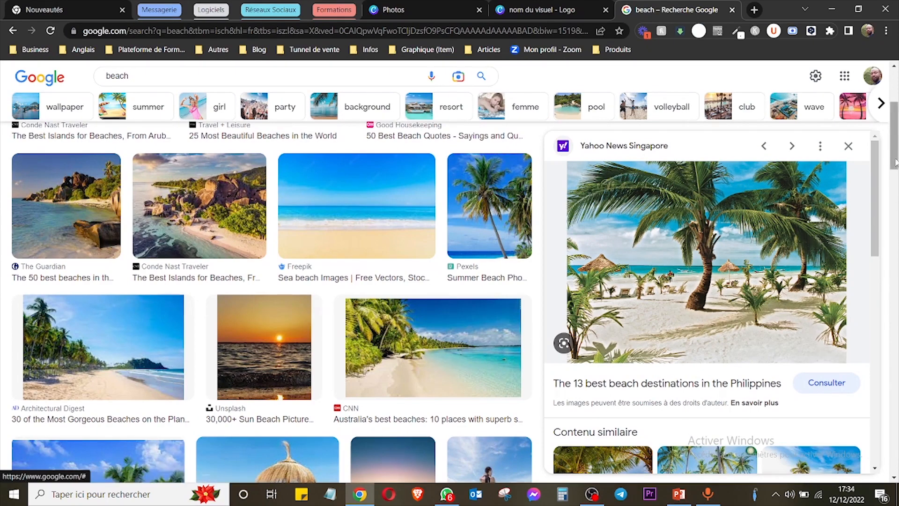
scroll(895, 187, "down", 1)
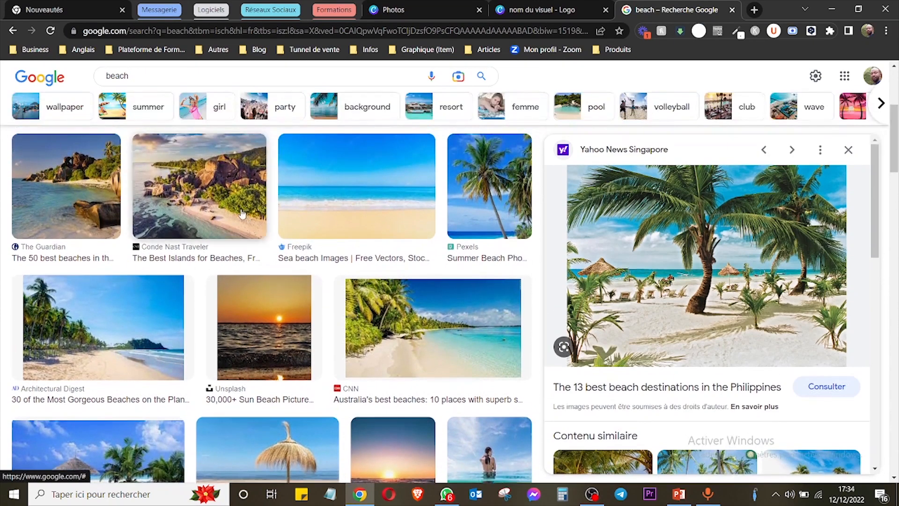
Preview the Conde Nast Traveler rocky coast picture and the Lifewire beach wallpaper in the image results.
left_click(253, 216)
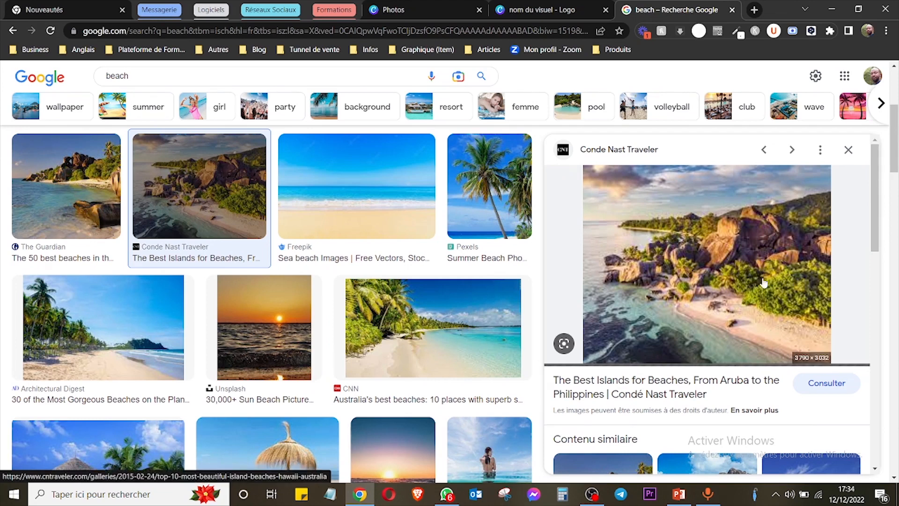
left_click_drag(897, 160, 897, 200)
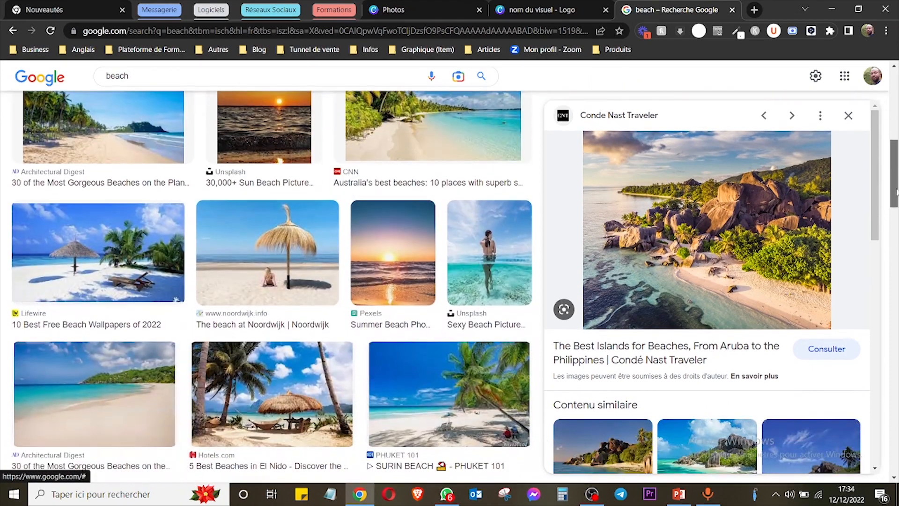
left_click(101, 256)
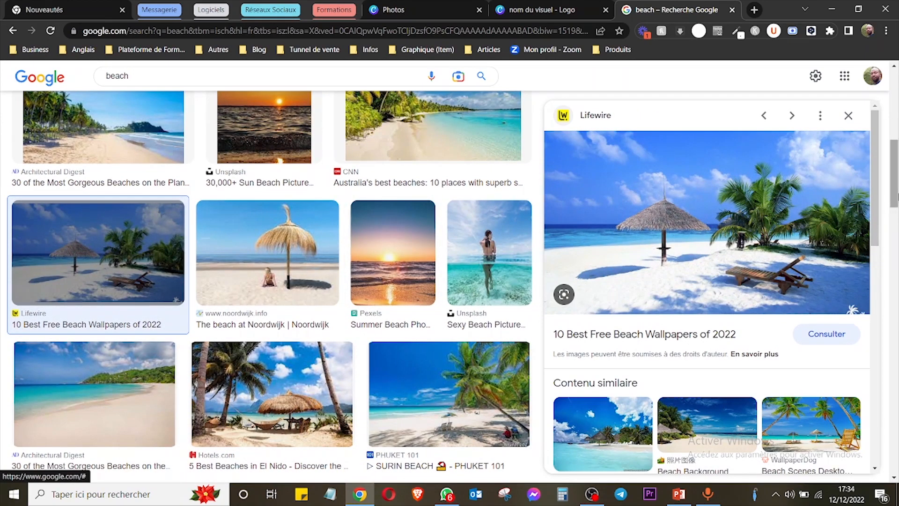
scroll(896, 215, "down", 1)
scroll(897, 200, "up", 1)
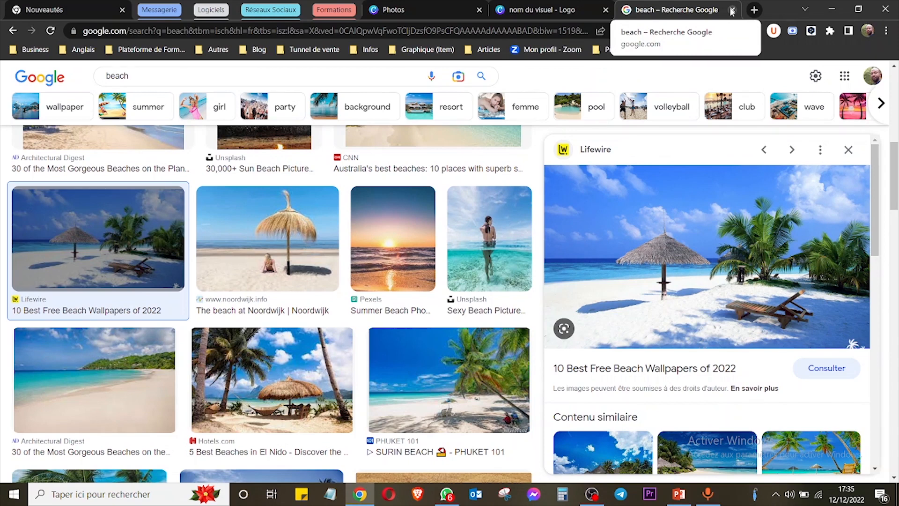
Load Unsplash's "welcome" photo results in the Google Images tab.
left_click(518, 33)
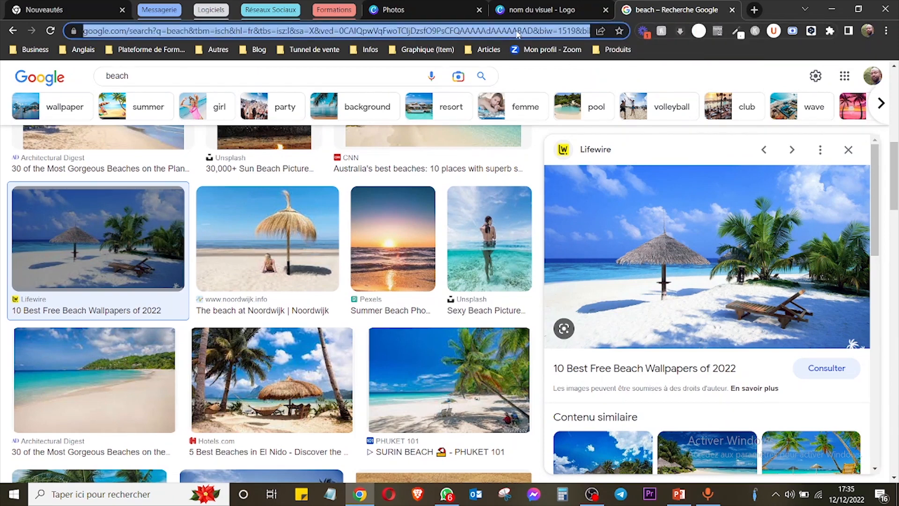
type("unsp")
key("Return")
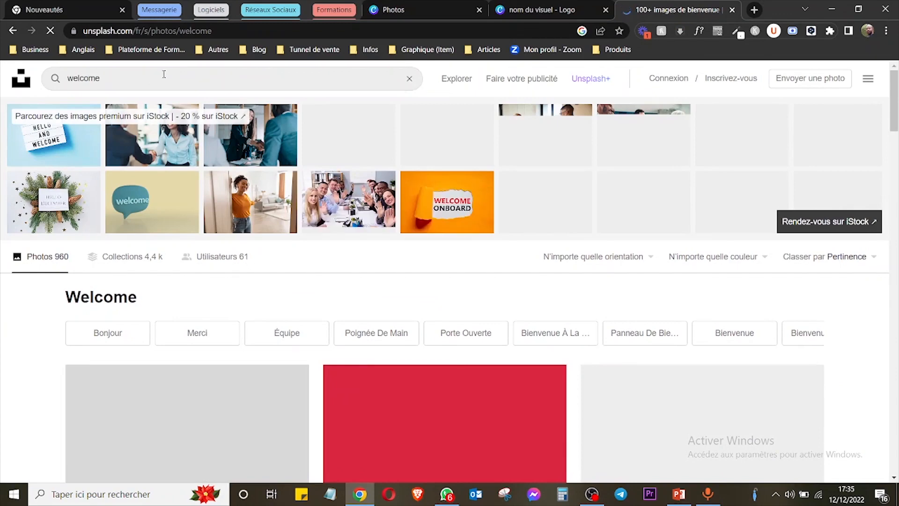
Browse the "welcome" photos on Unsplash and preview the yellow smiley balloons picture with its free download option.
left_click(166, 74)
left_click_drag(166, 74, 54, 78)
mouse_move(895, 115)
left_mouse_down()
mouse_move(895, 144)
mouse_move(895, 114)
left_mouse_up()
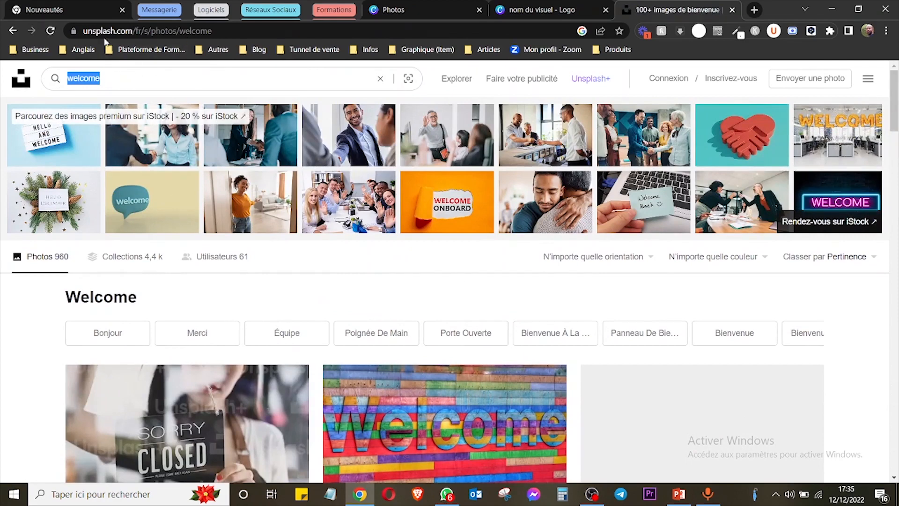
scroll(896, 106, "down", 2)
left_click_drag(896, 106, 897, 210)
left_click(111, 79)
left_click(455, 274)
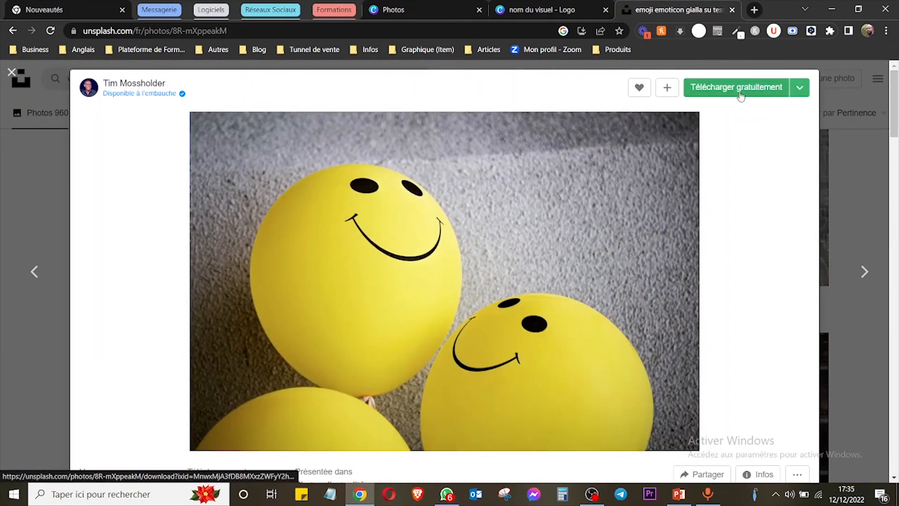
left_click(846, 207)
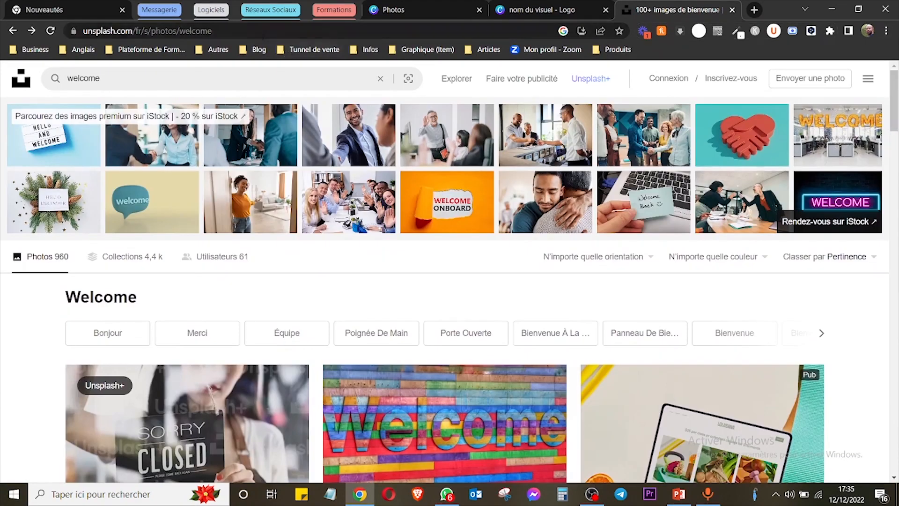
Load the coolors.co website in the Unsplash tab.
left_click(263, 31)
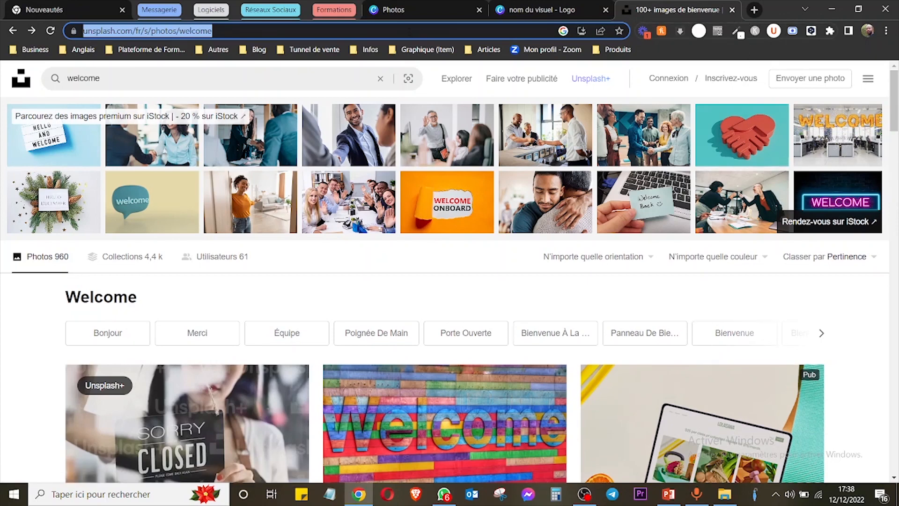
type("cp")
key("BackSpace")
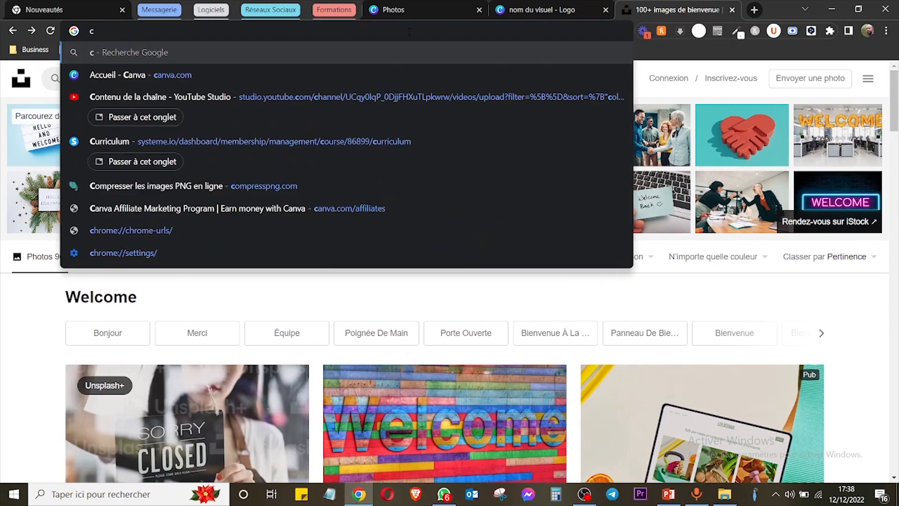
type("oolors")
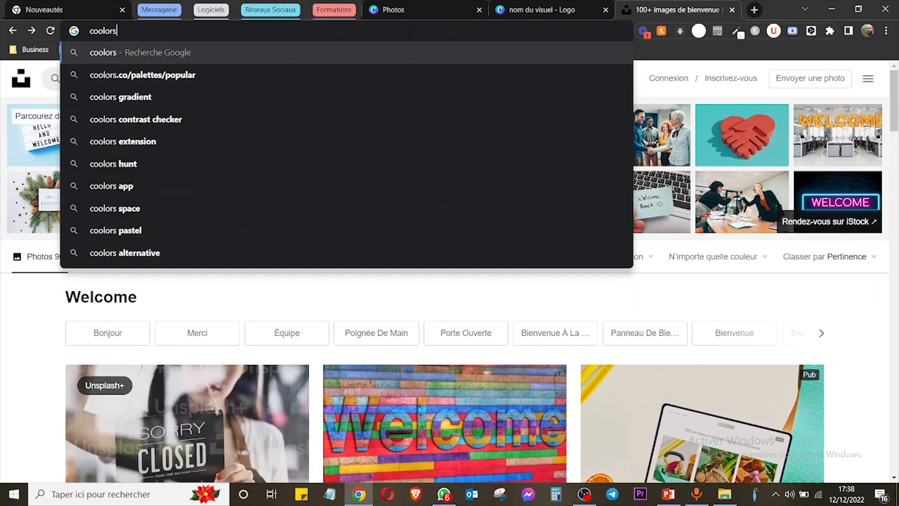
type(".co")
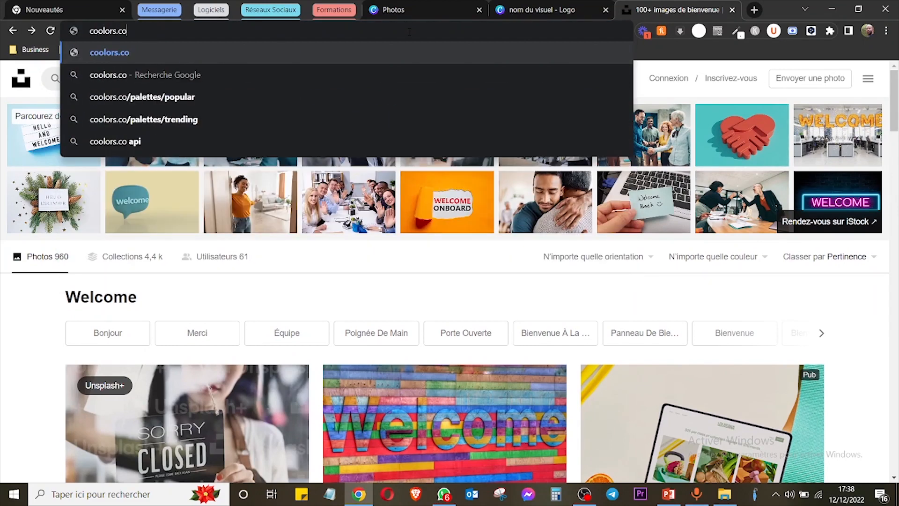
key("Return")
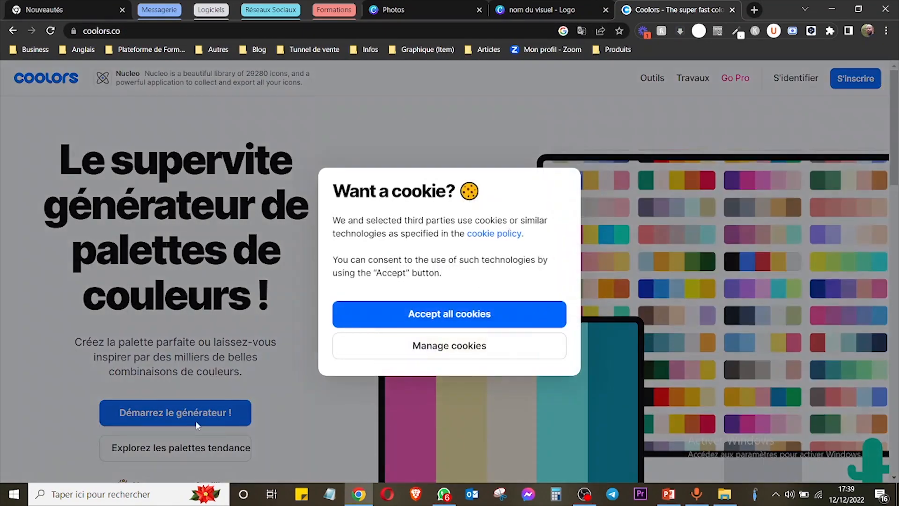
Accept all cookies on Coolors, start the palette generator and dismiss its tutorial.
left_click(436, 316)
left_click(230, 412)
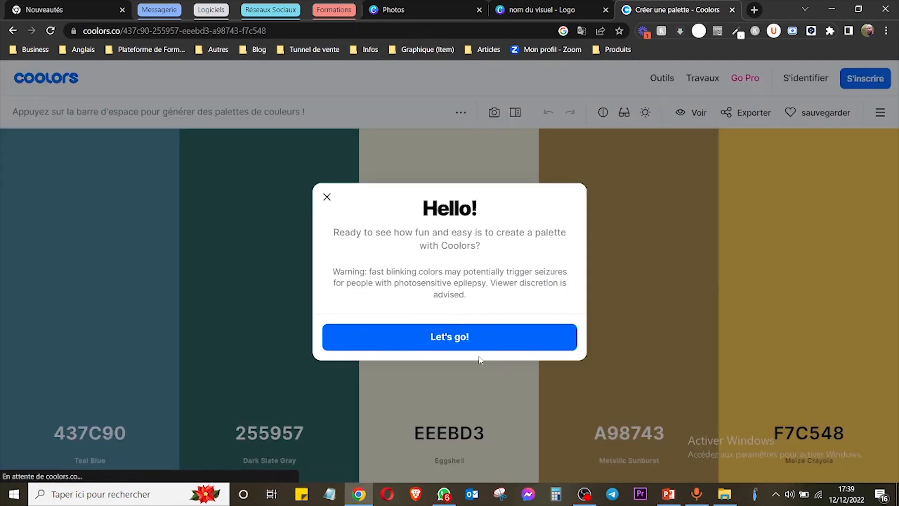
left_click(466, 345)
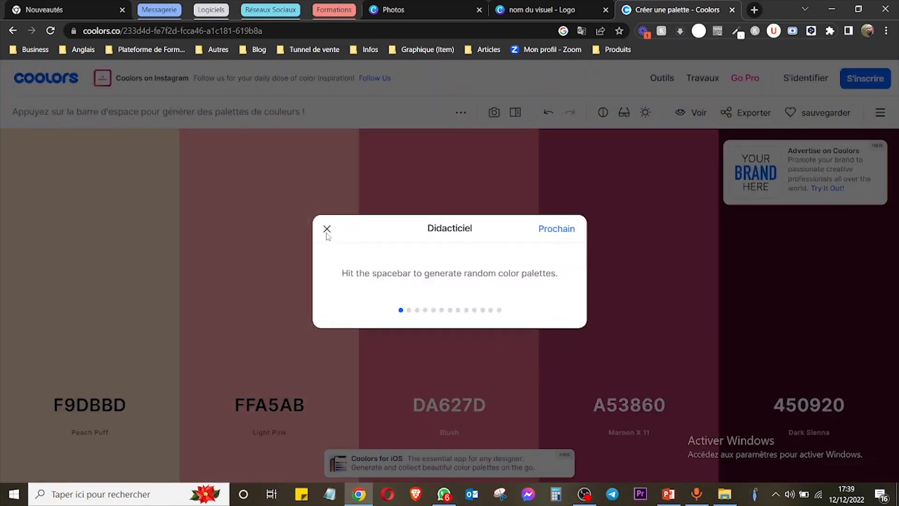
left_click(327, 229)
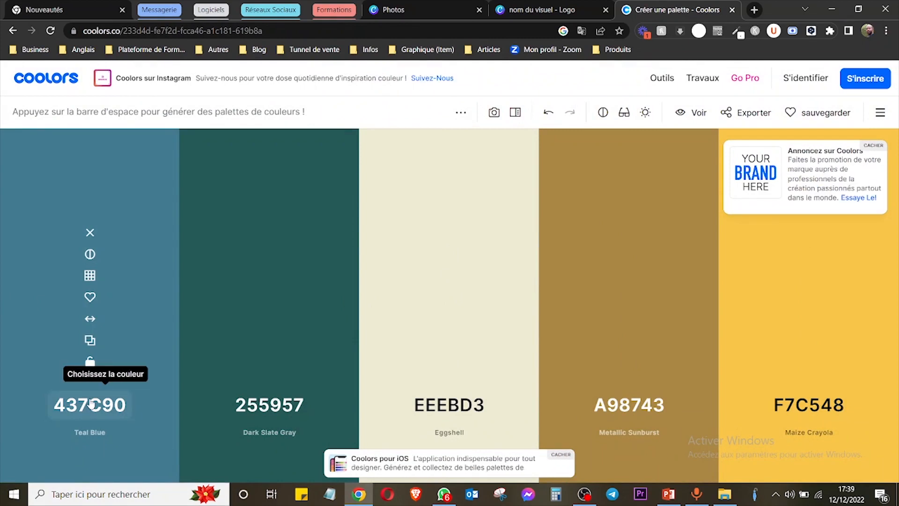
Examine the hex code of the first palette colour in its colour picker, then close the picker.
left_click(100, 404)
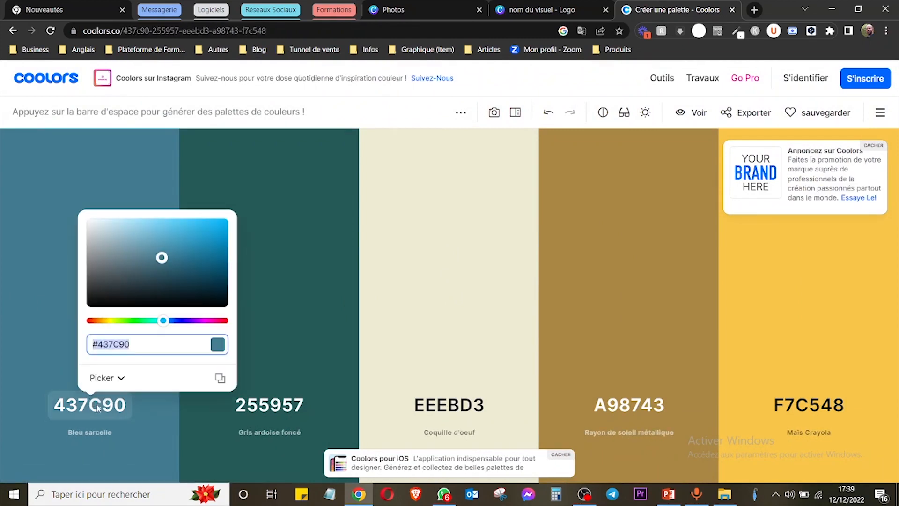
left_click(164, 346)
left_click_drag(164, 346, 98, 347)
left_click(254, 154)
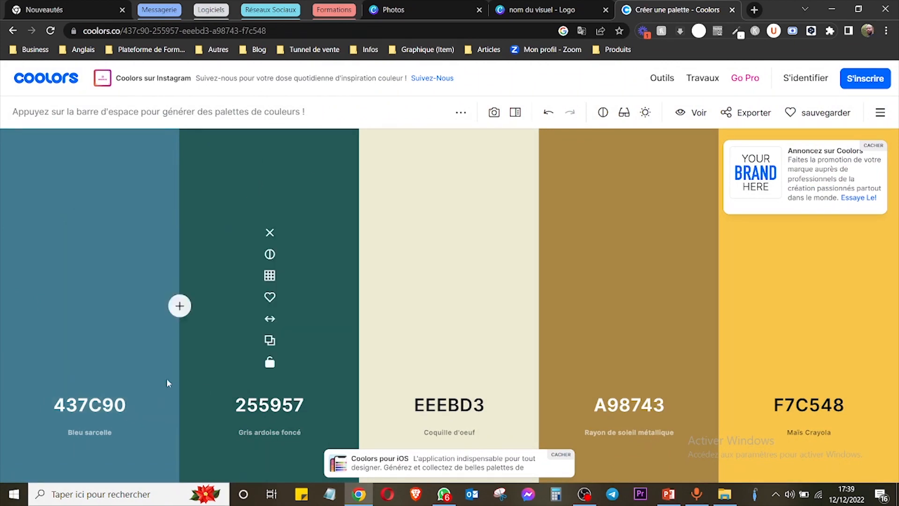
Lock the first palette colour and set its hex code to 00635D.
left_click(91, 363)
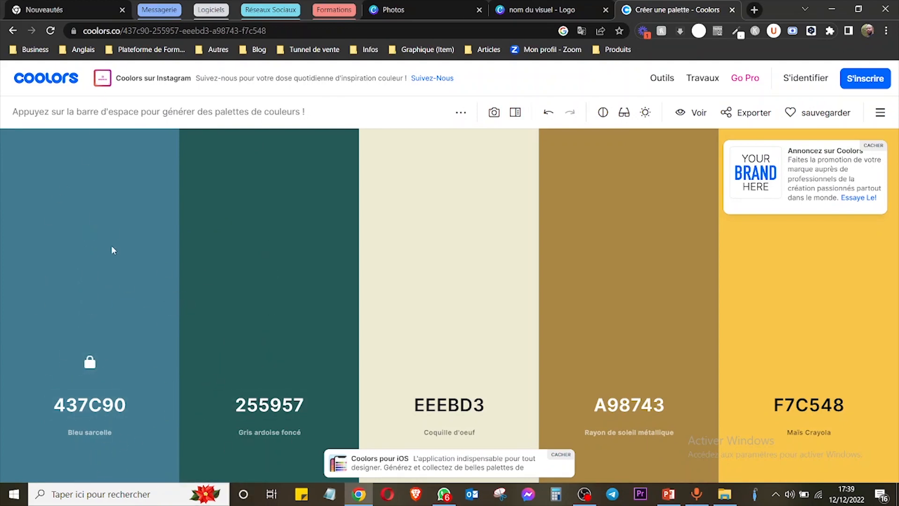
left_click(97, 406)
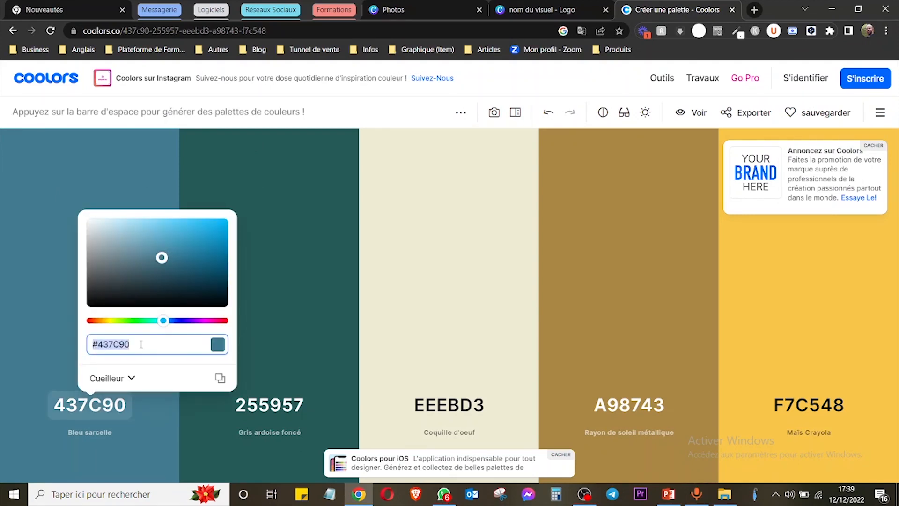
type("00635")
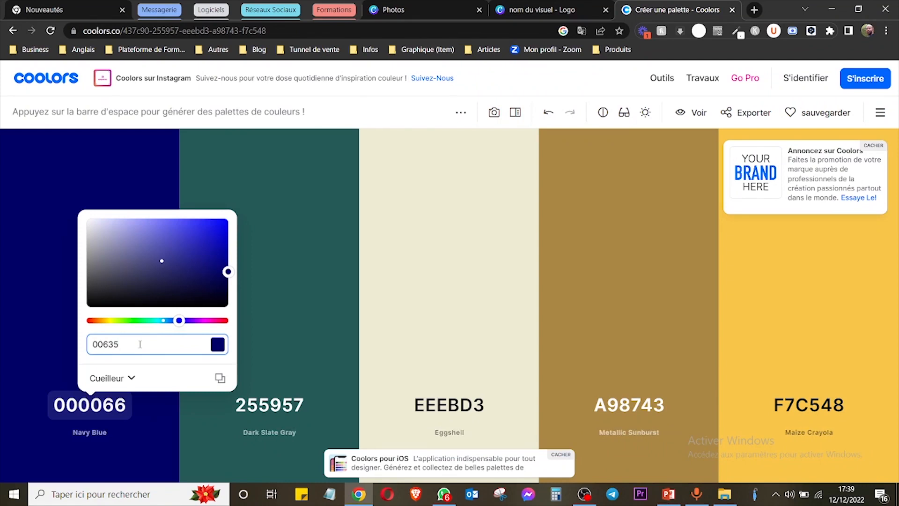
type("d")
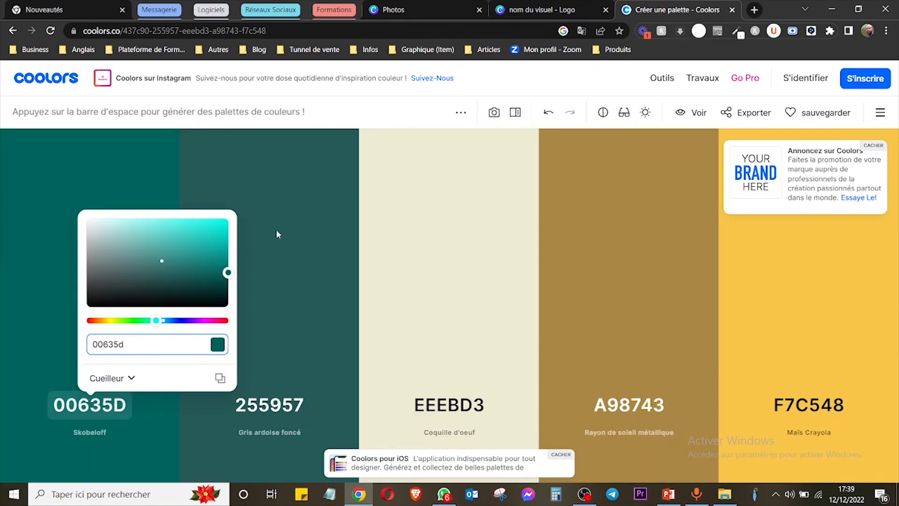
left_click(292, 219)
left_click(90, 363)
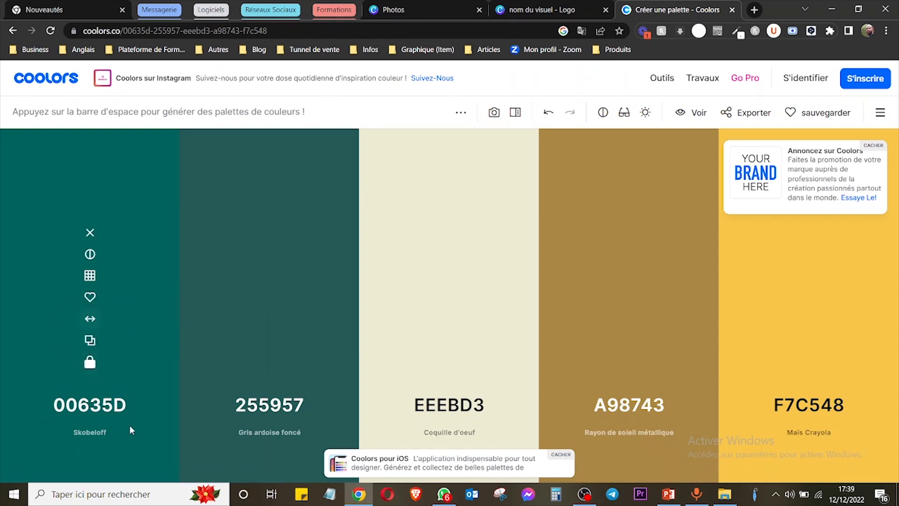
Regenerate the unlocked palette colours repeatedly, locking the light blue BCE7FD as the second colour.
key("space")
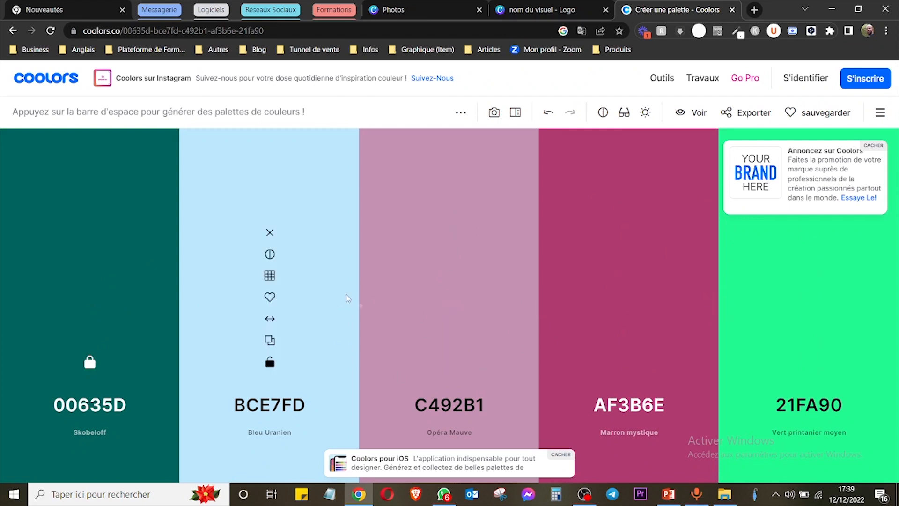
left_click(270, 362)
key("space")
key("space")
key("space")
key("space")
key("space")
key("space")
key("space")
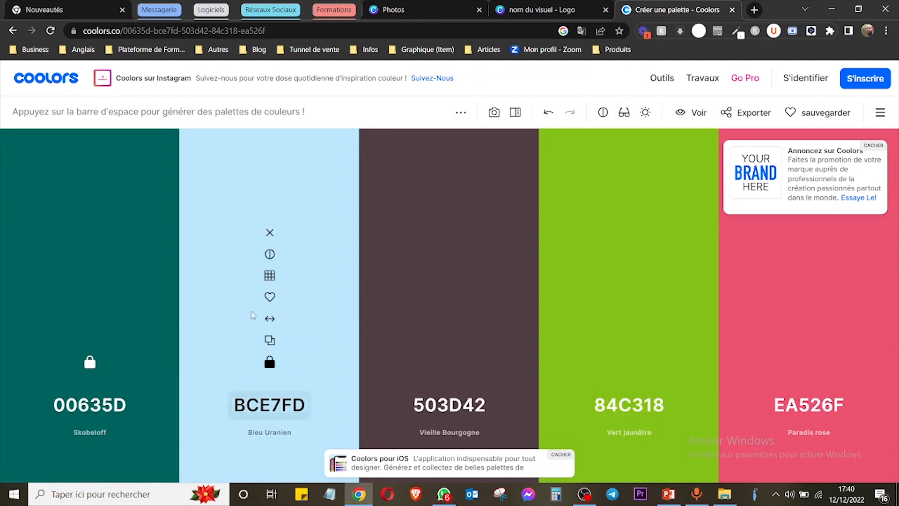
key("space")
key("space")
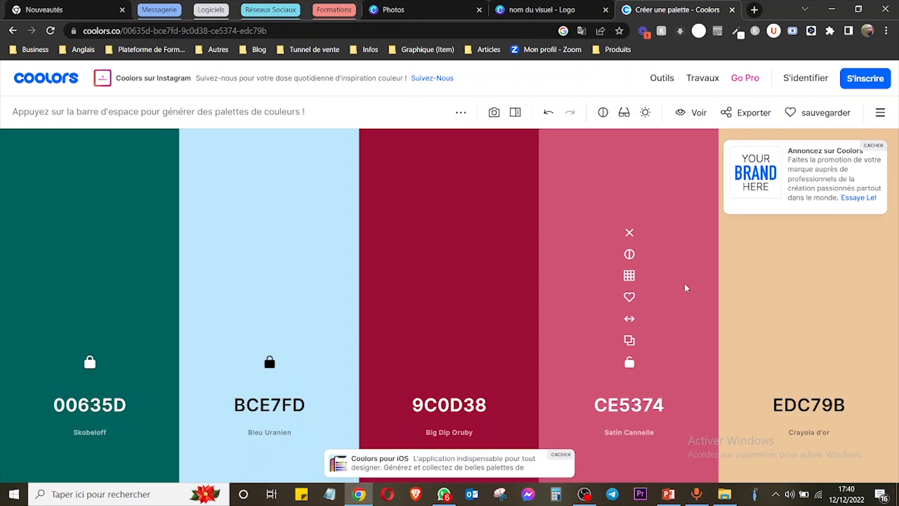
Switch to the Canva free photos page and show its photo search and categories.
left_click(398, 10)
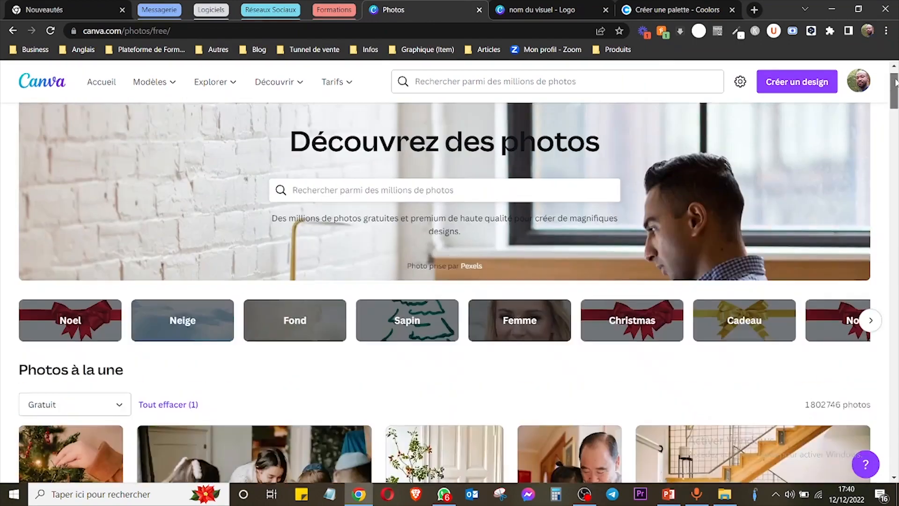
left_click_drag(896, 123, 896, 77)
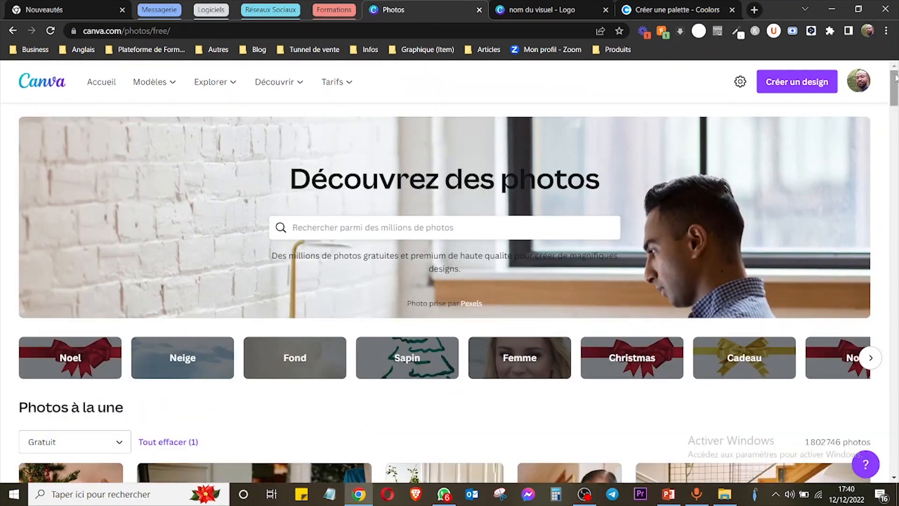